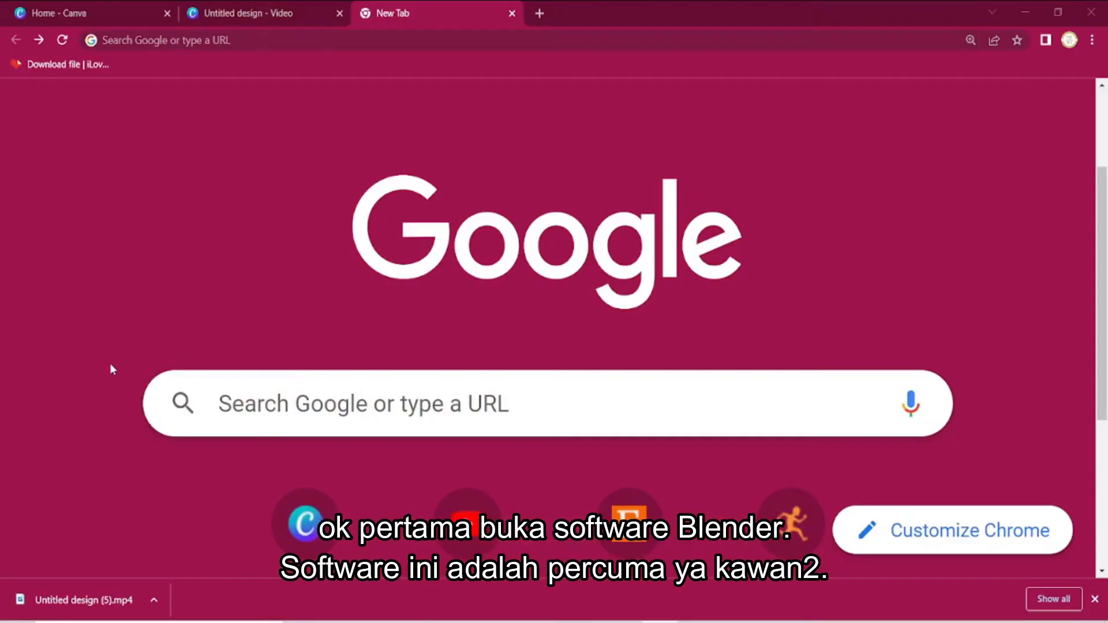
Search Google for "blender download" and open the blender.org download page from the results.
left_click(280, 407)
type("b")
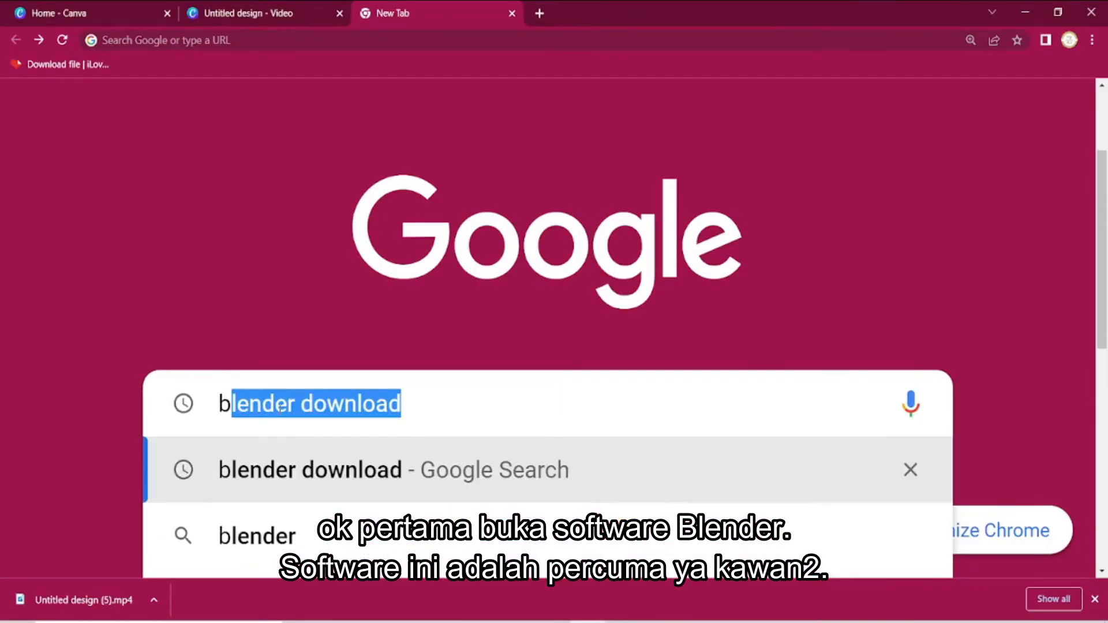
type("lender d")
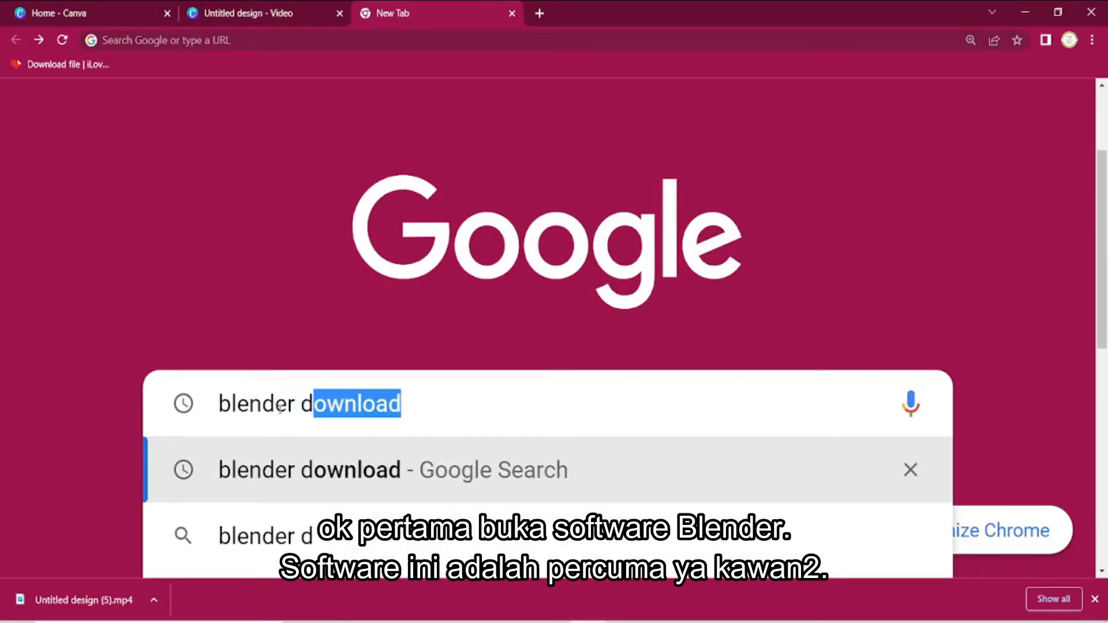
type("ow")
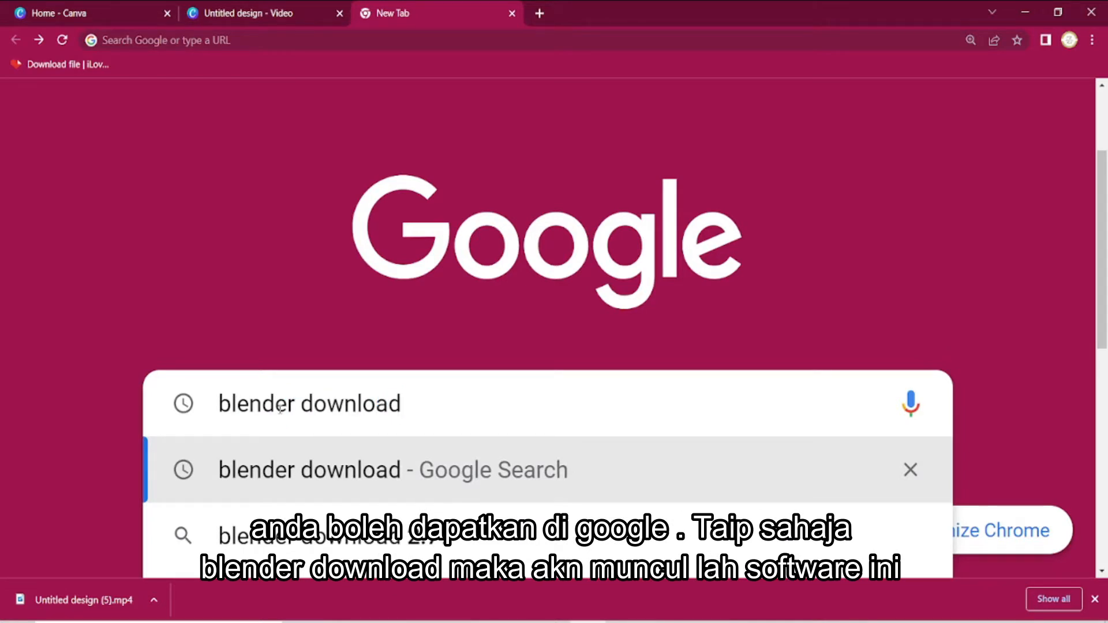
type("nload")
key("Return")
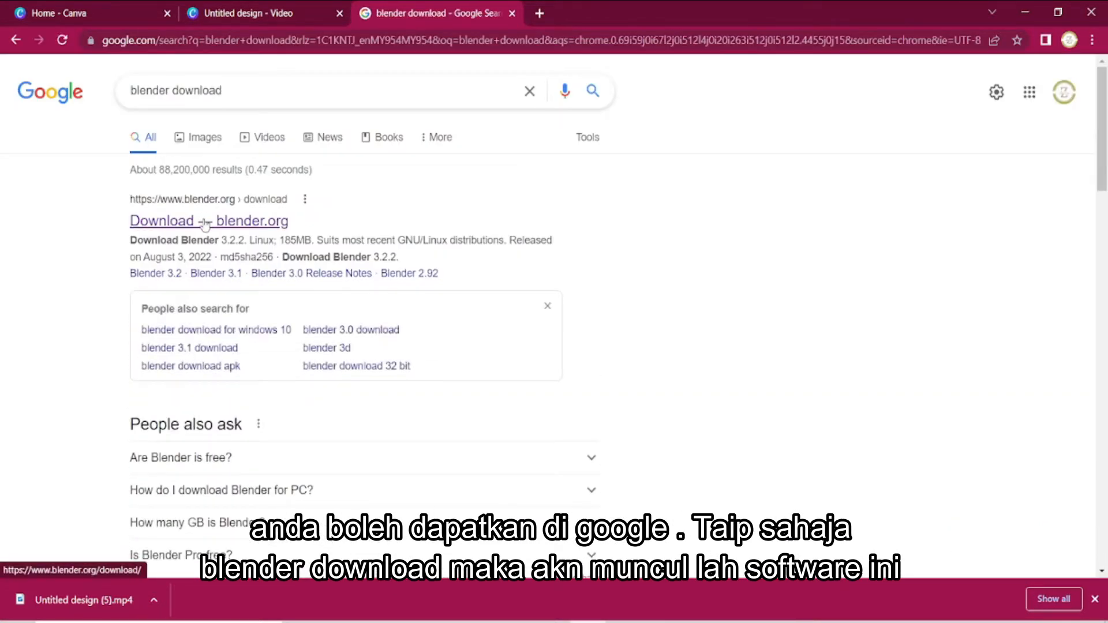
left_click(205, 222)
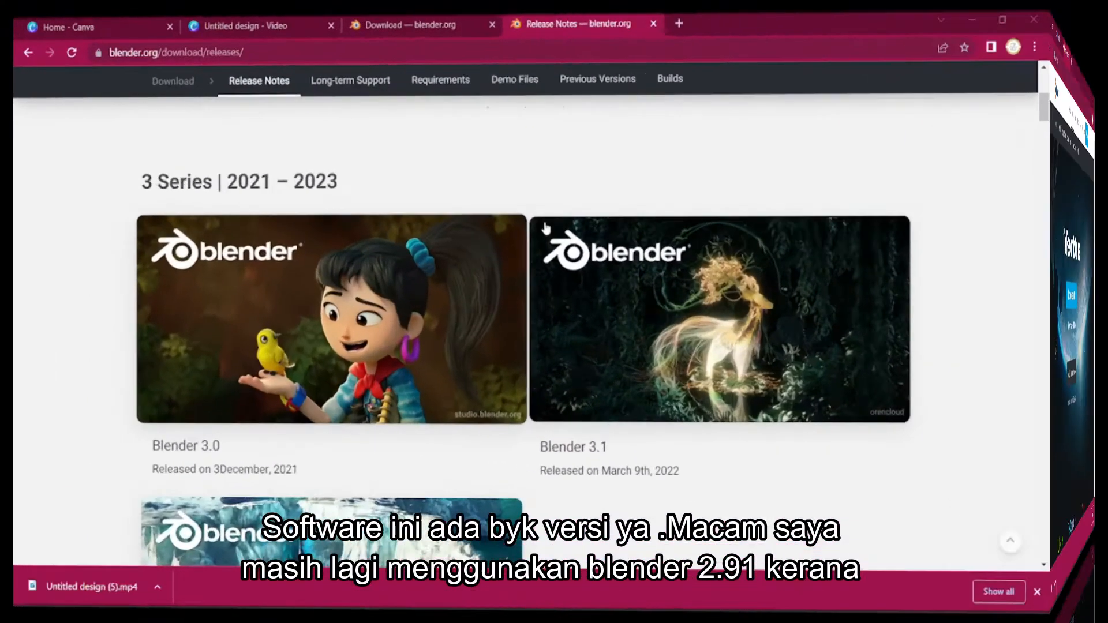
Look through the Blender release notes from the 3 Series down to the 2.7 Series for available versions.
scroll(1048, 225, "down", 9)
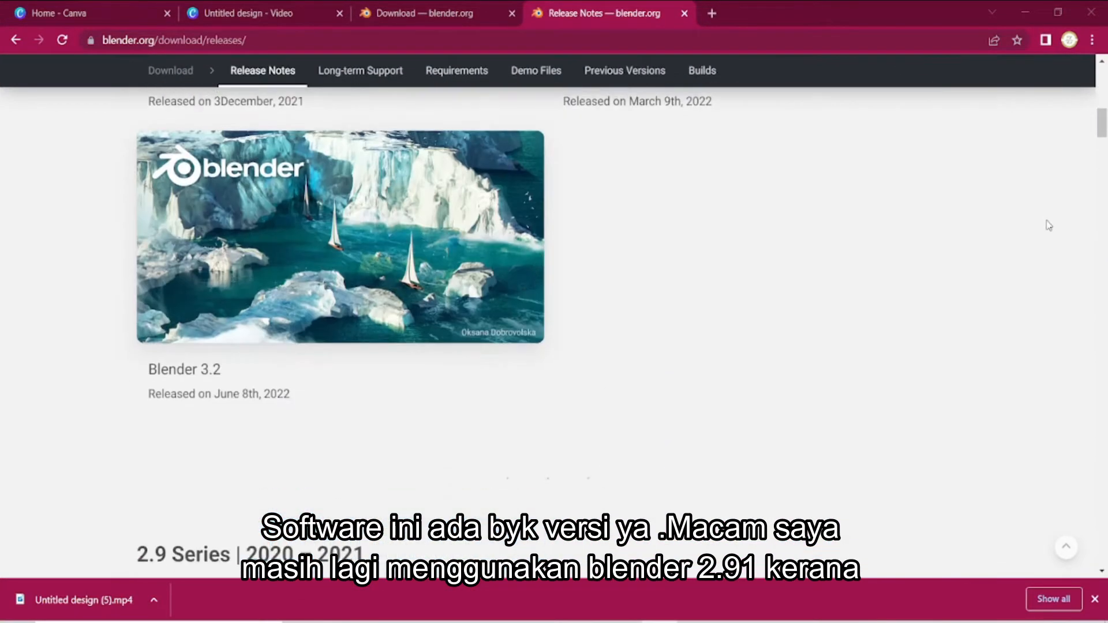
scroll(1049, 225, "down", 7)
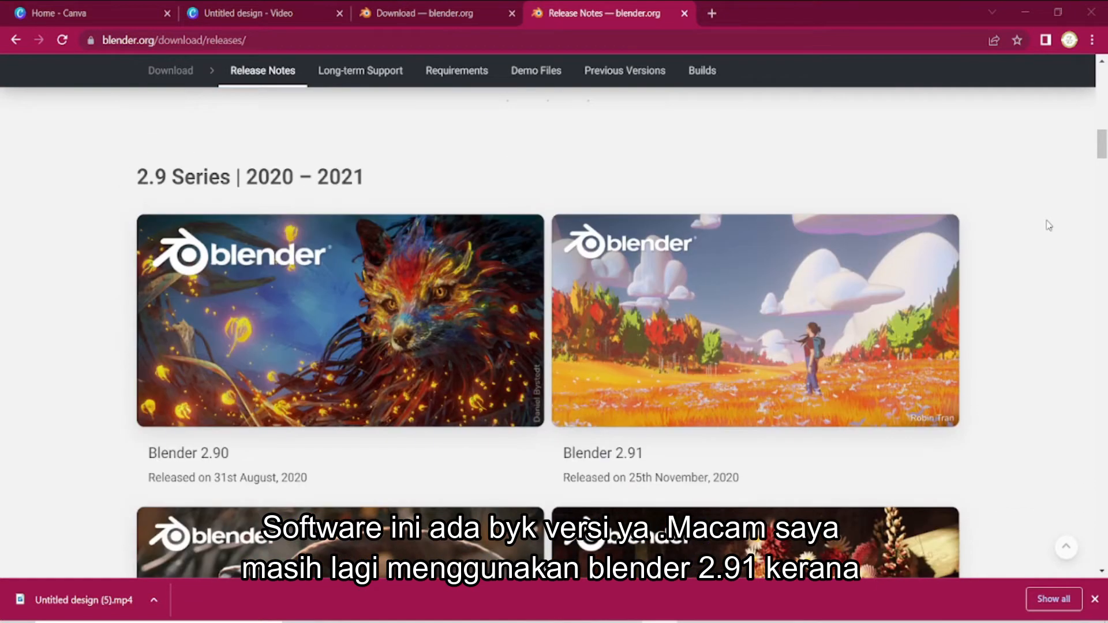
scroll(1048, 225, "down", 7)
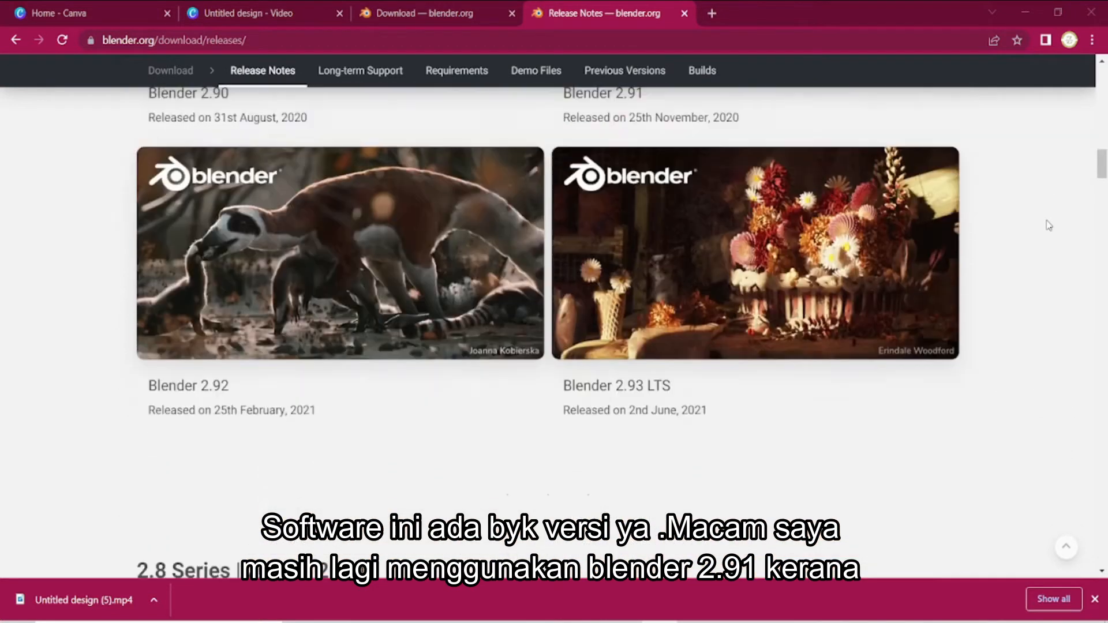
scroll(1048, 225, "down", 7)
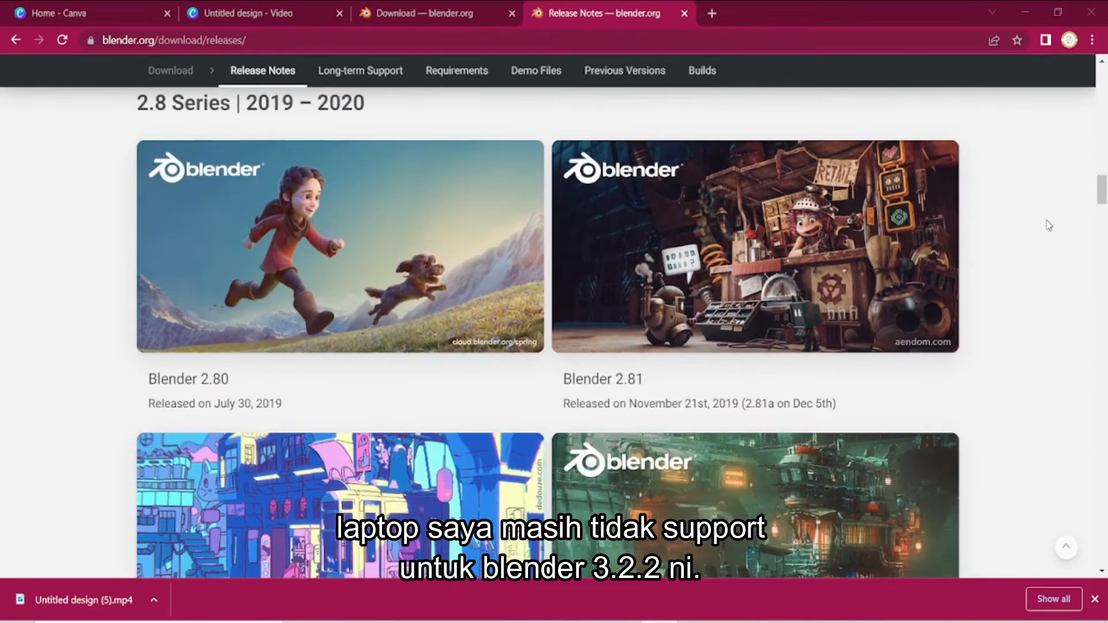
scroll(1049, 225, "down", 5)
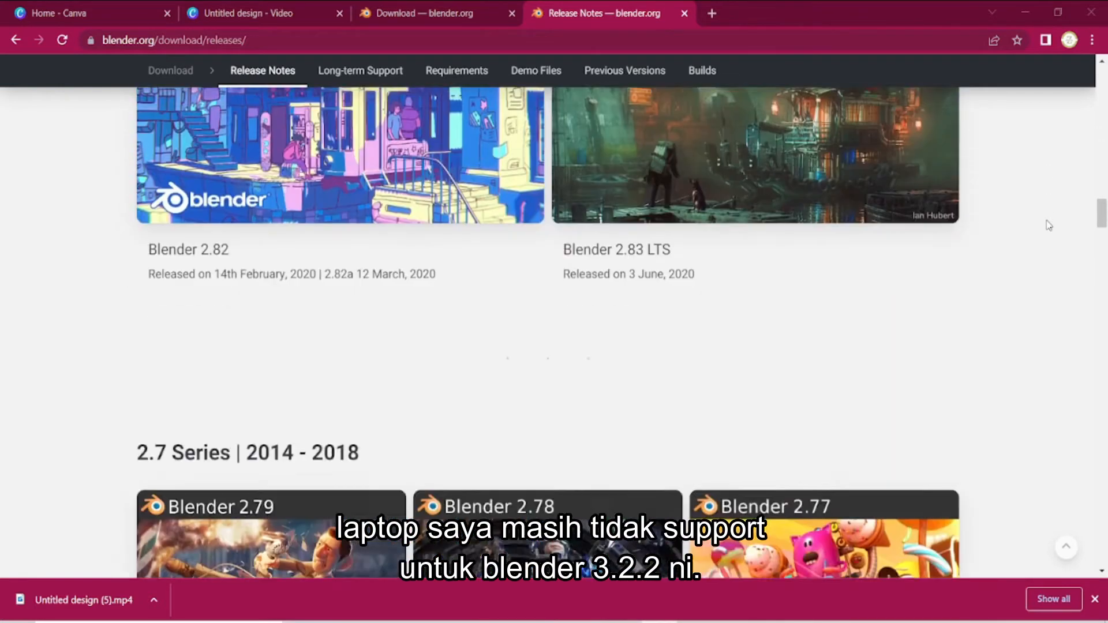
scroll(1049, 225, "down", 7)
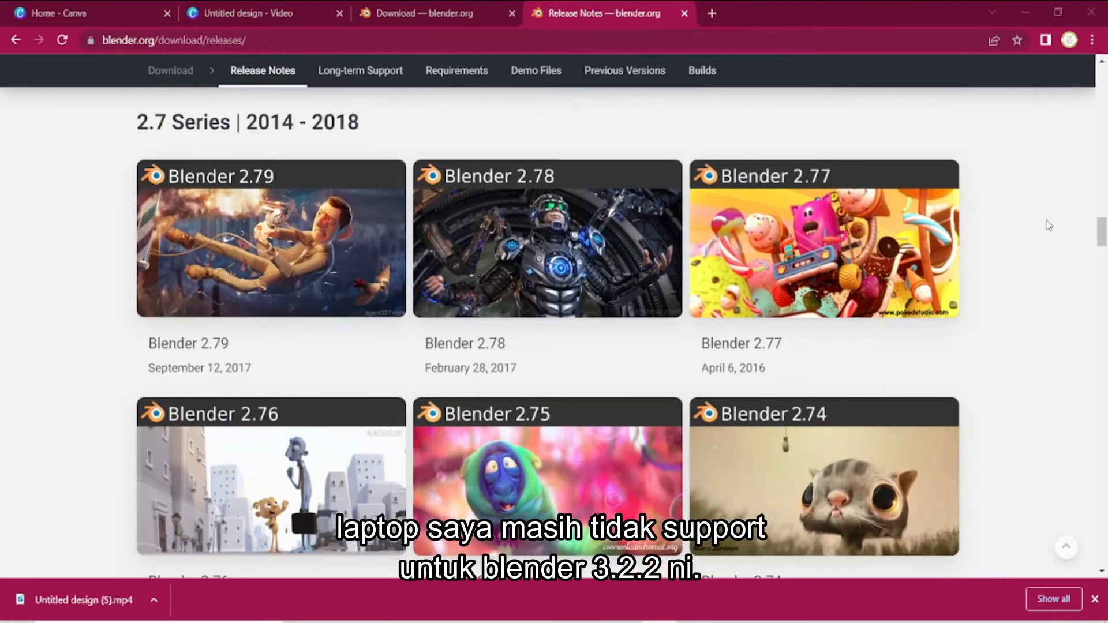
scroll(1049, 225, "down", 7)
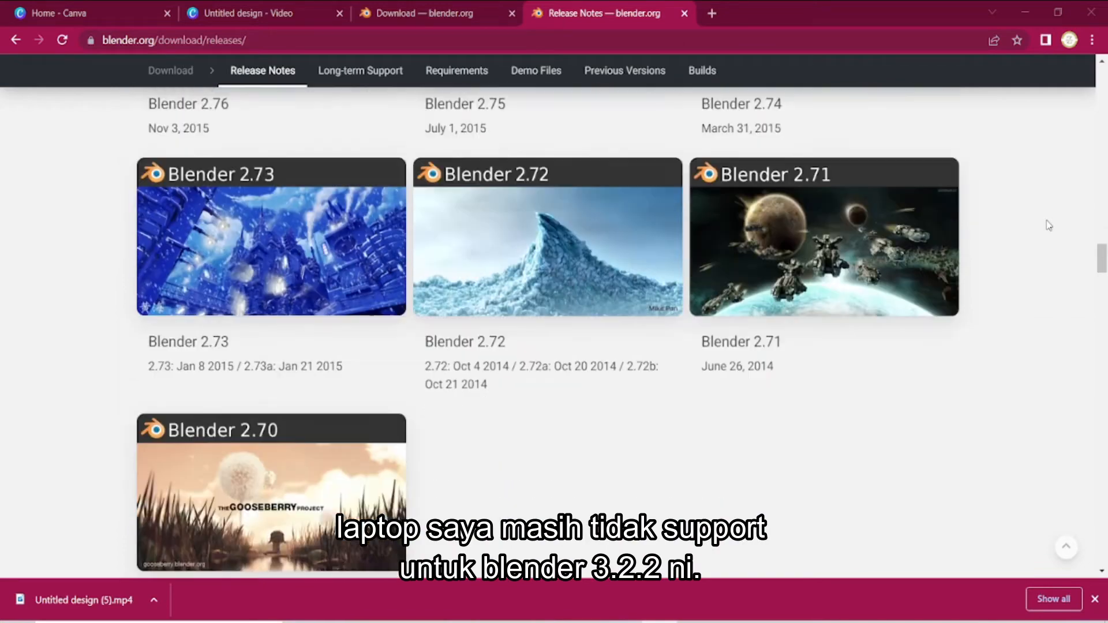
scroll(1049, 225, "down", 5)
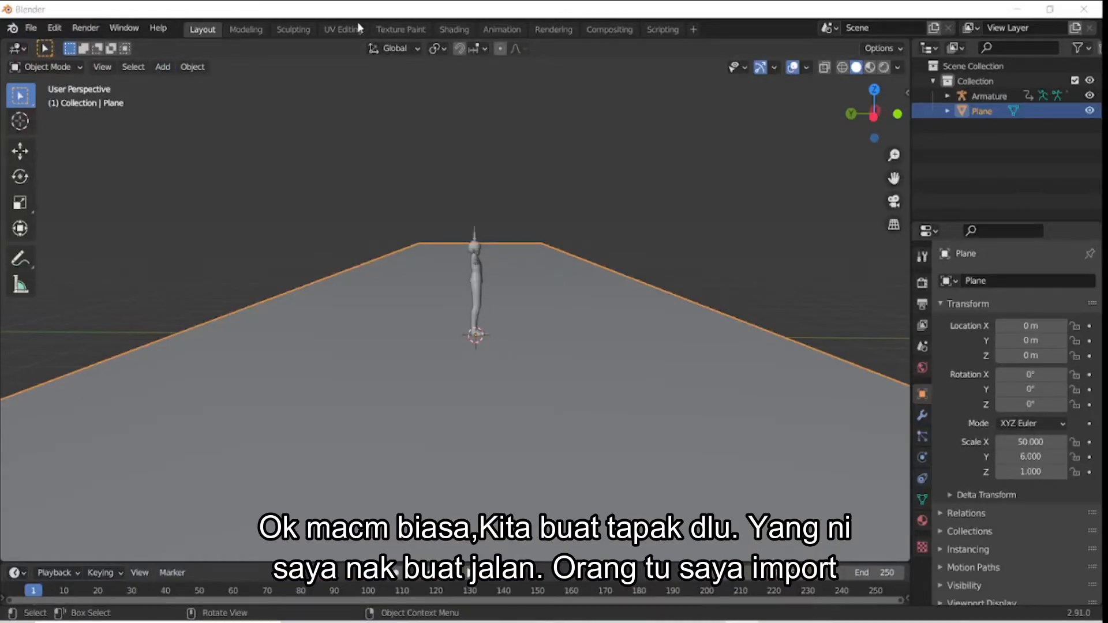
Create a new shader material for the plane and open the CityStreetRoadAsphaltFourLaneWorn001 3K folder for Principled Texture Setup.
left_click(459, 29)
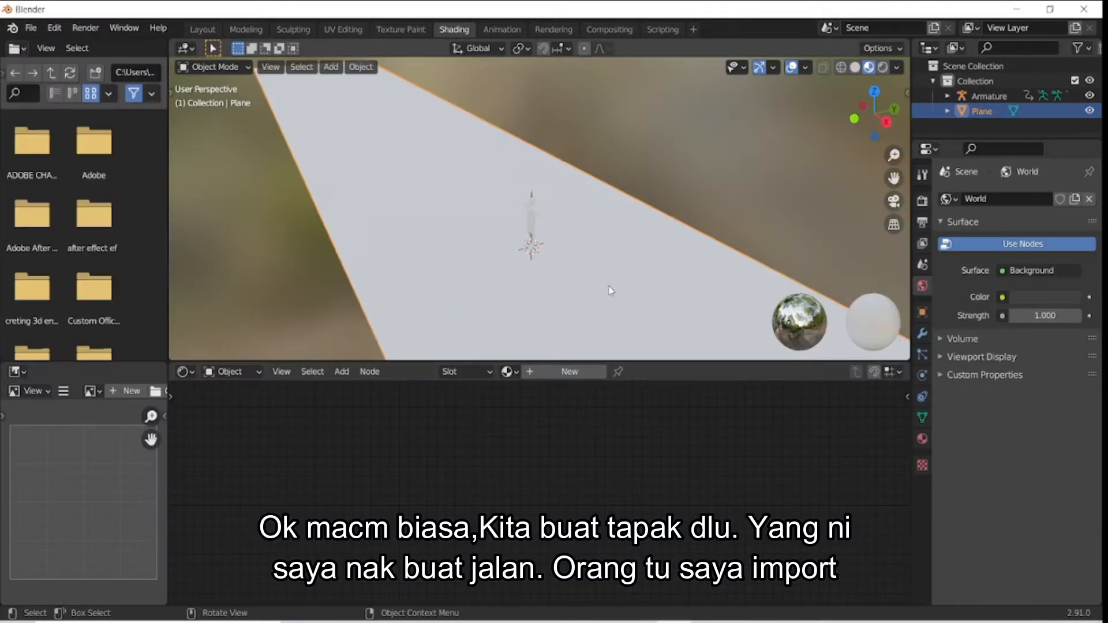
left_click(569, 371)
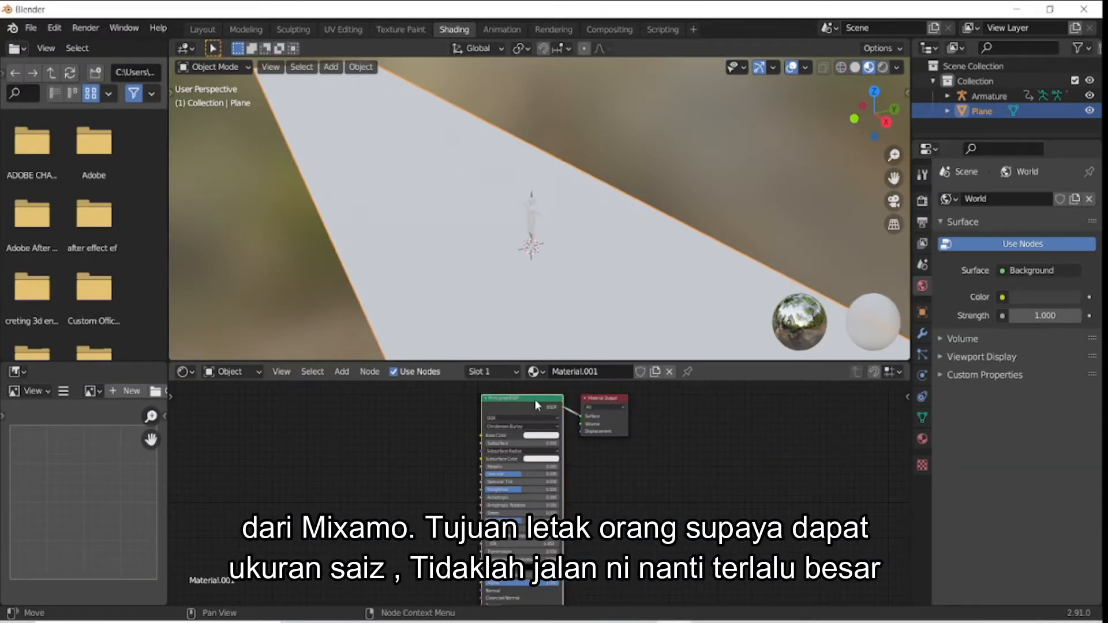
key("ctrl+shift+t")
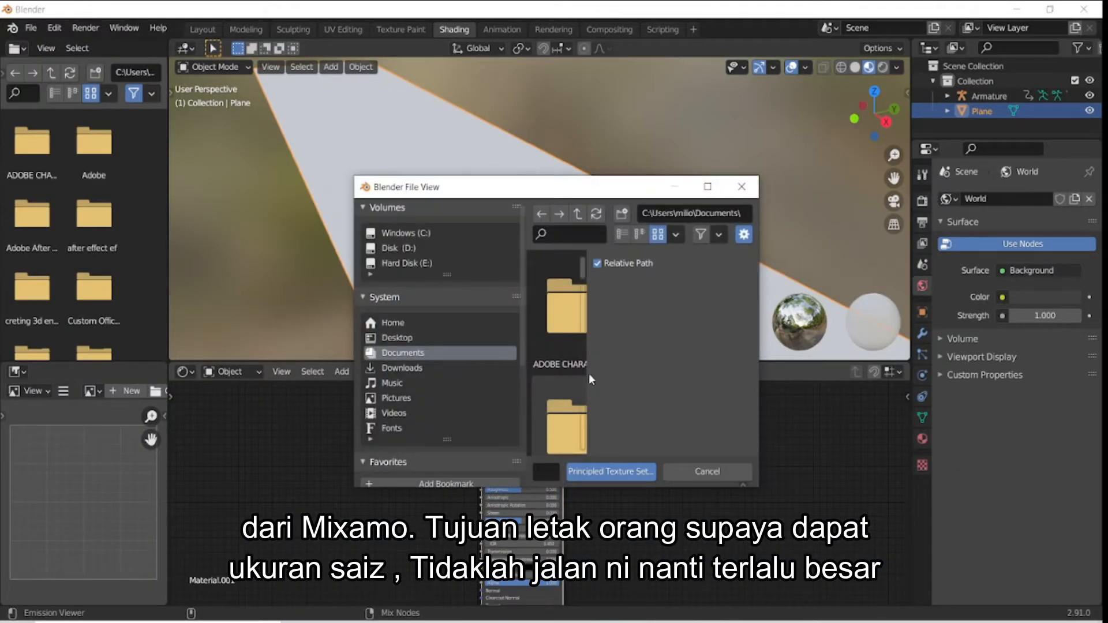
left_click(708, 184)
left_click(593, 33)
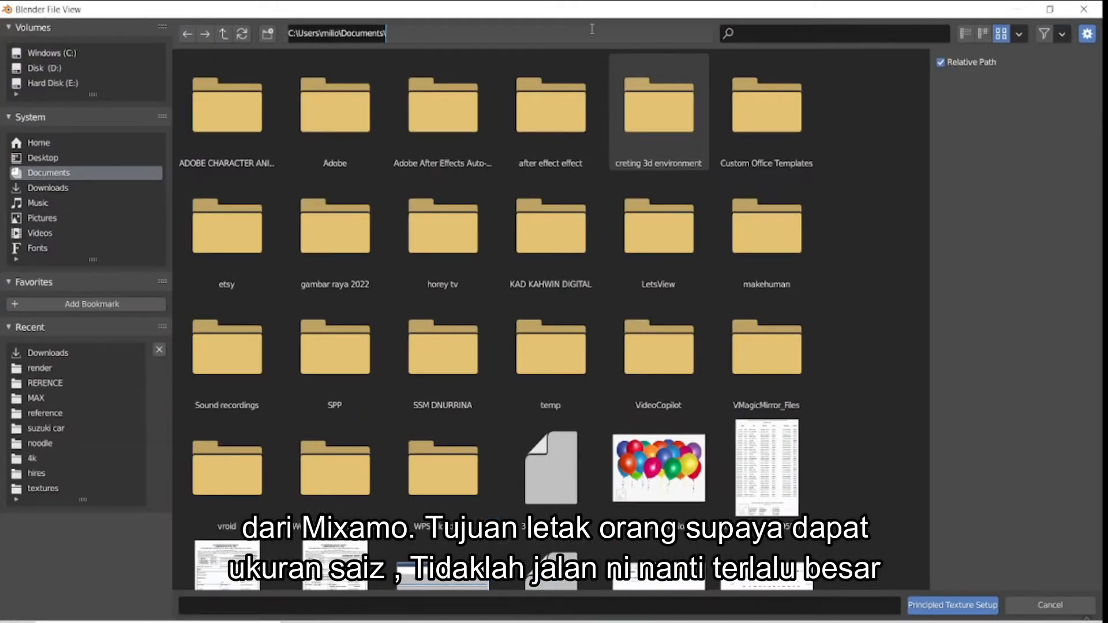
key("Return")
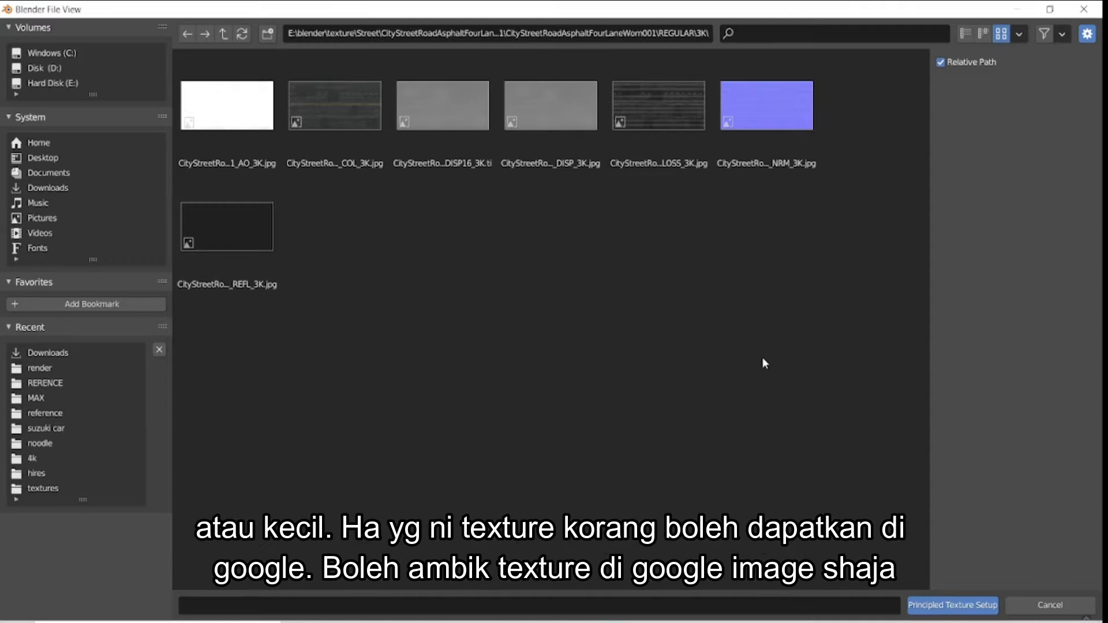
left_click_drag(705, 326, 641, 311)
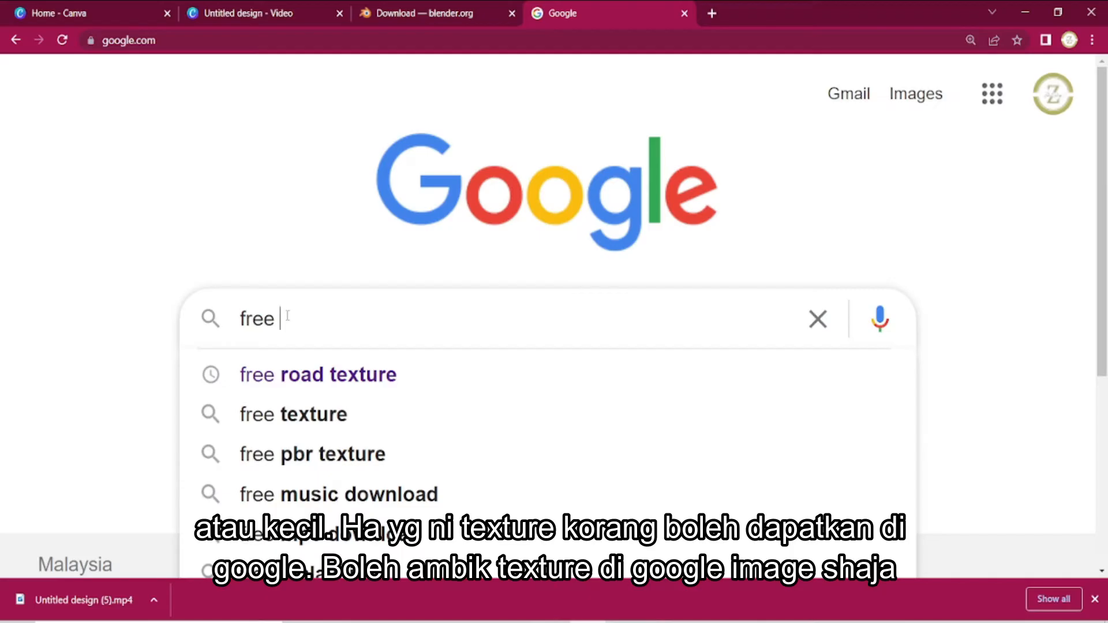
Search Google for "free road texture" in the browser and browse the Roads & Asphalt category on Textures.com.
left_click(301, 381)
scroll(219, 460, "down", 3)
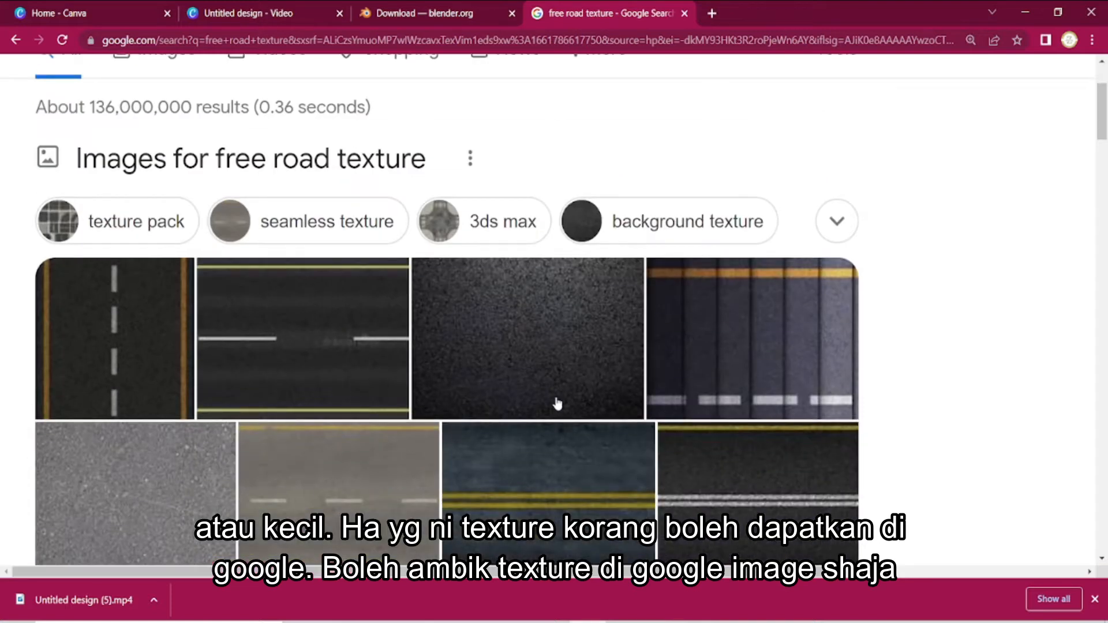
scroll(784, 404, "down", 10)
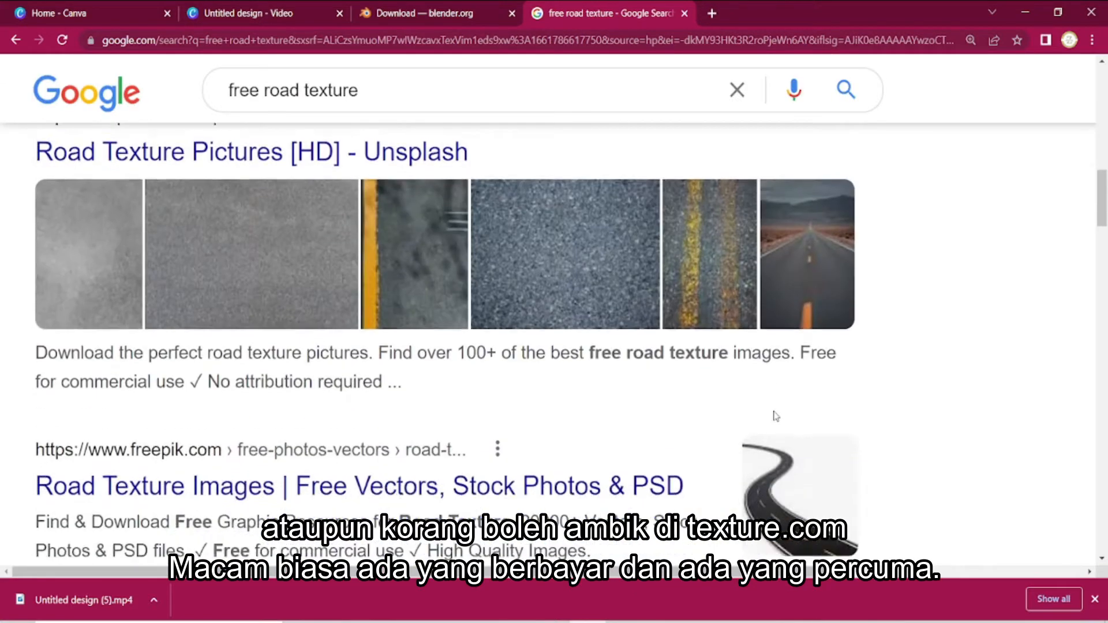
scroll(328, 416, "down", 5)
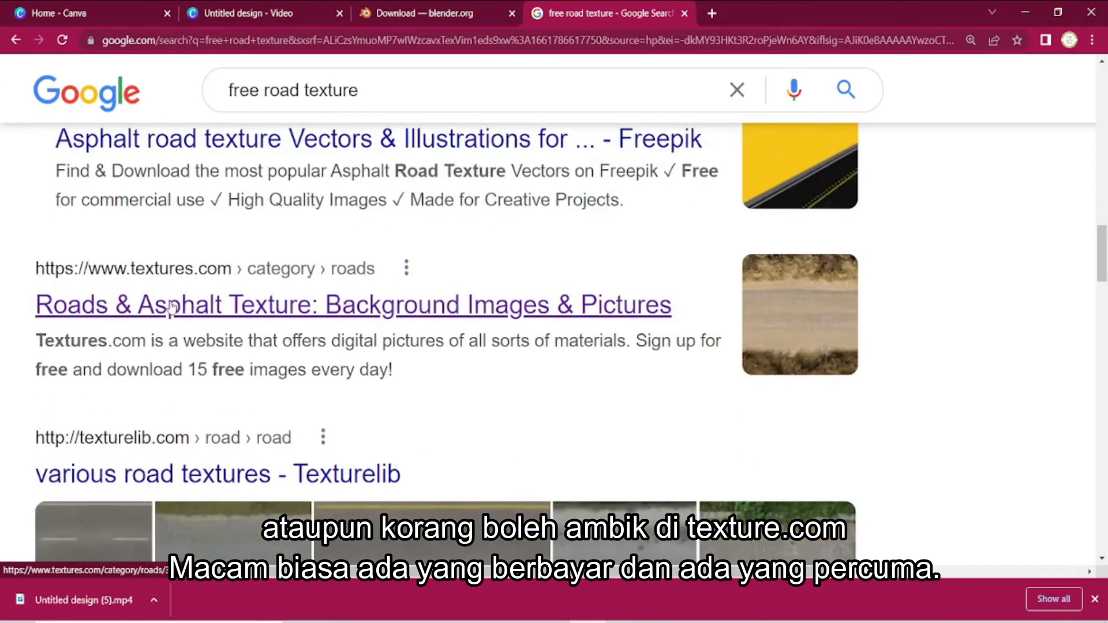
left_click(171, 307)
scroll(532, 400, "down", 3)
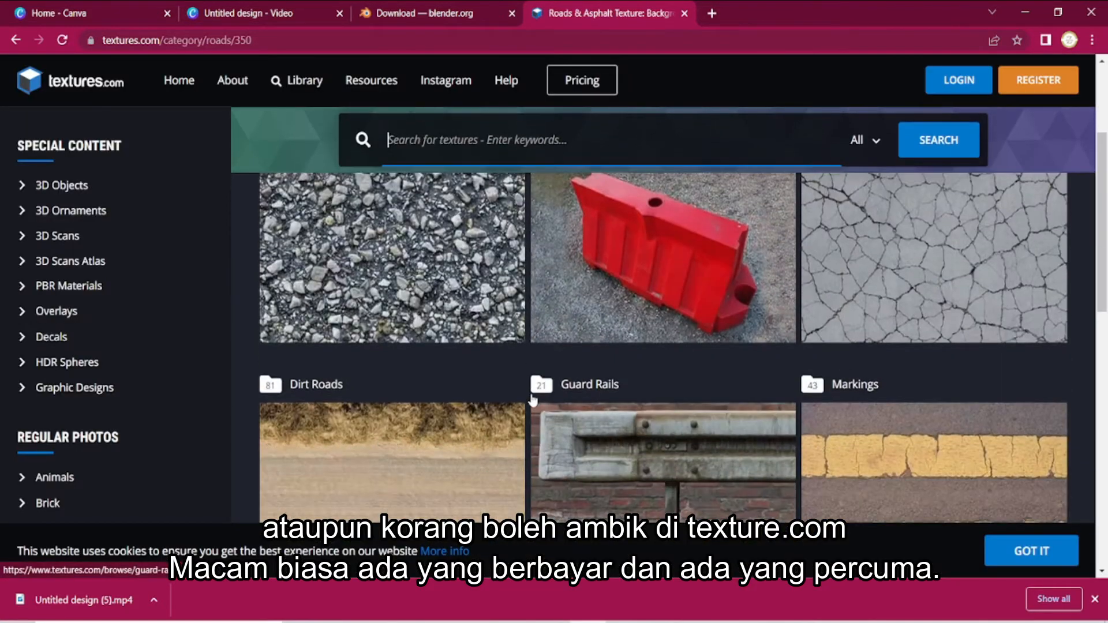
scroll(532, 399, "down", 3)
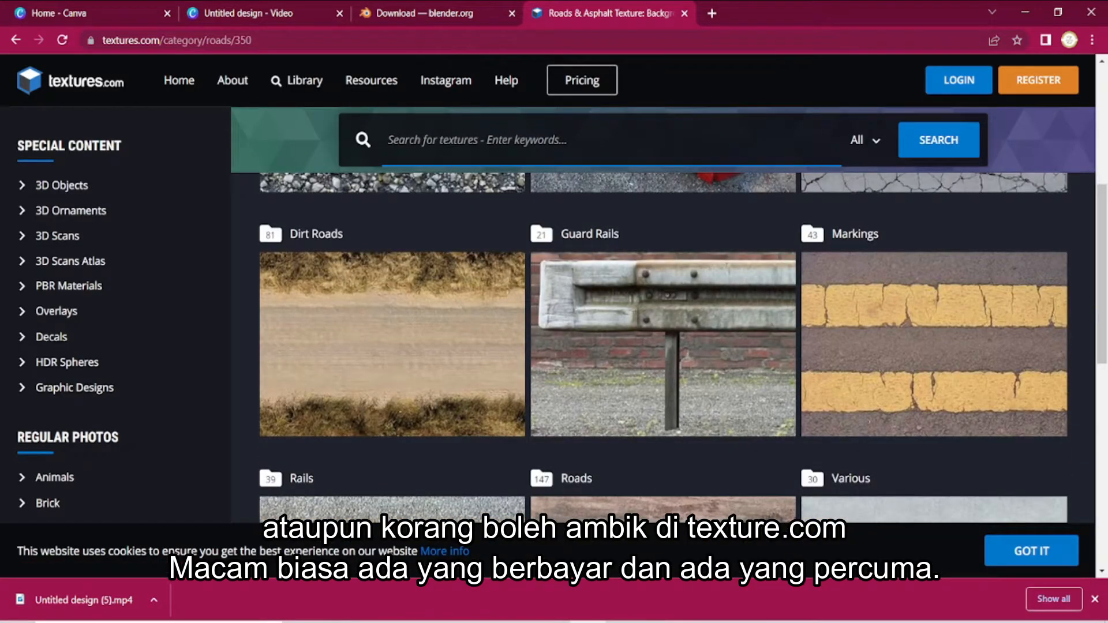
Back in Blender, load all the CityStreetRoadAsphaltFourLaneWorn001 3K maps into the plane's material with Principled Texture Setup.
left_click_drag(708, 329, 263, 92)
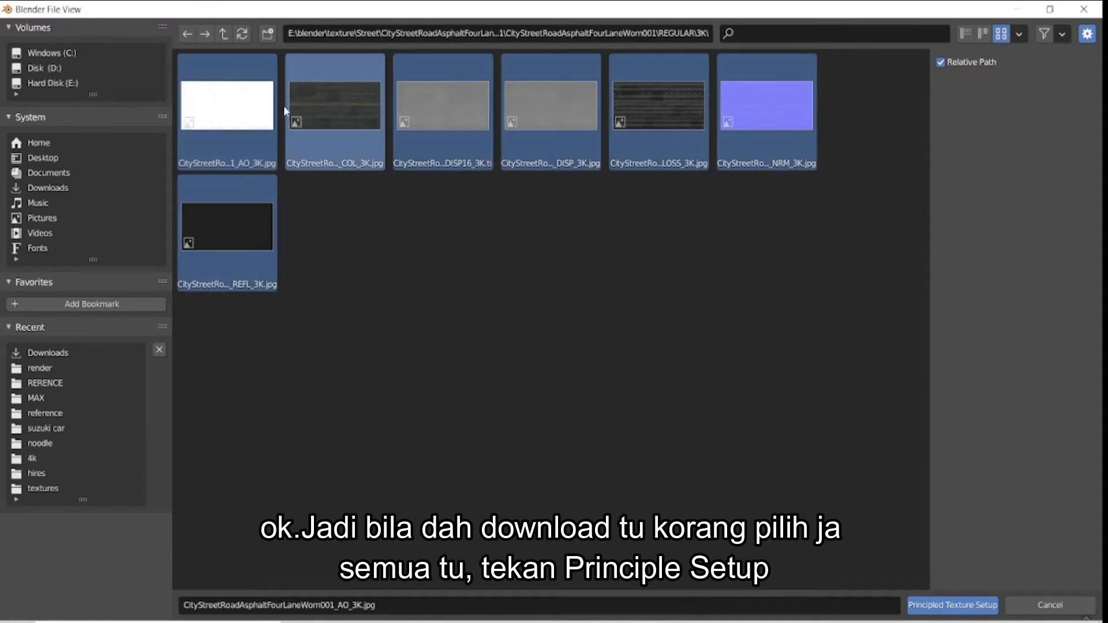
left_click(952, 605)
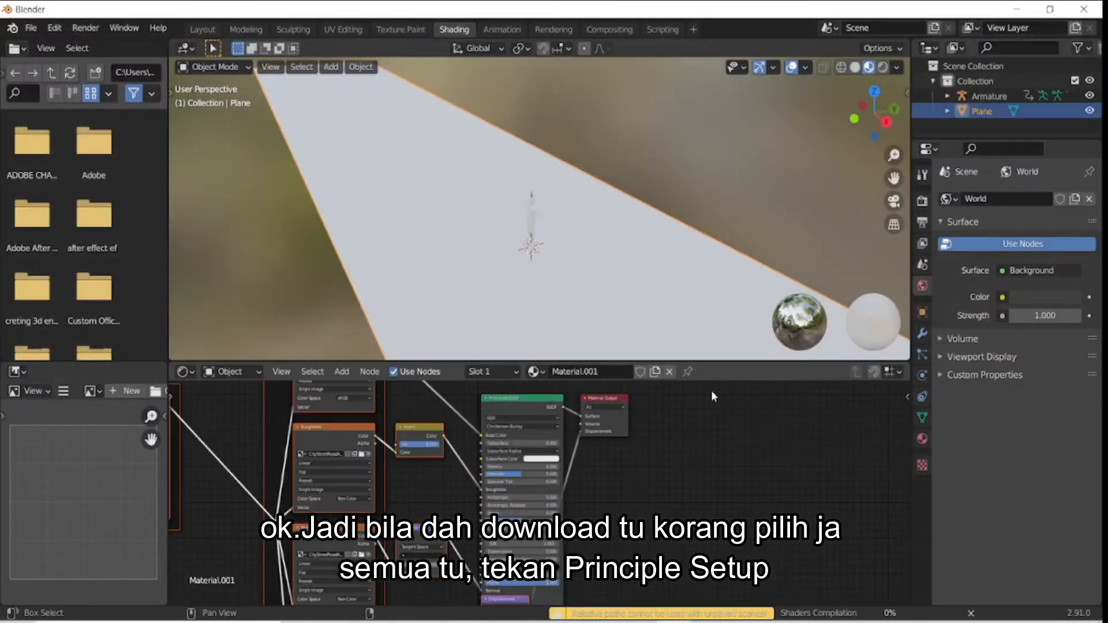
left_click_drag(847, 123, 813, 166)
scroll(813, 166, "up", 5)
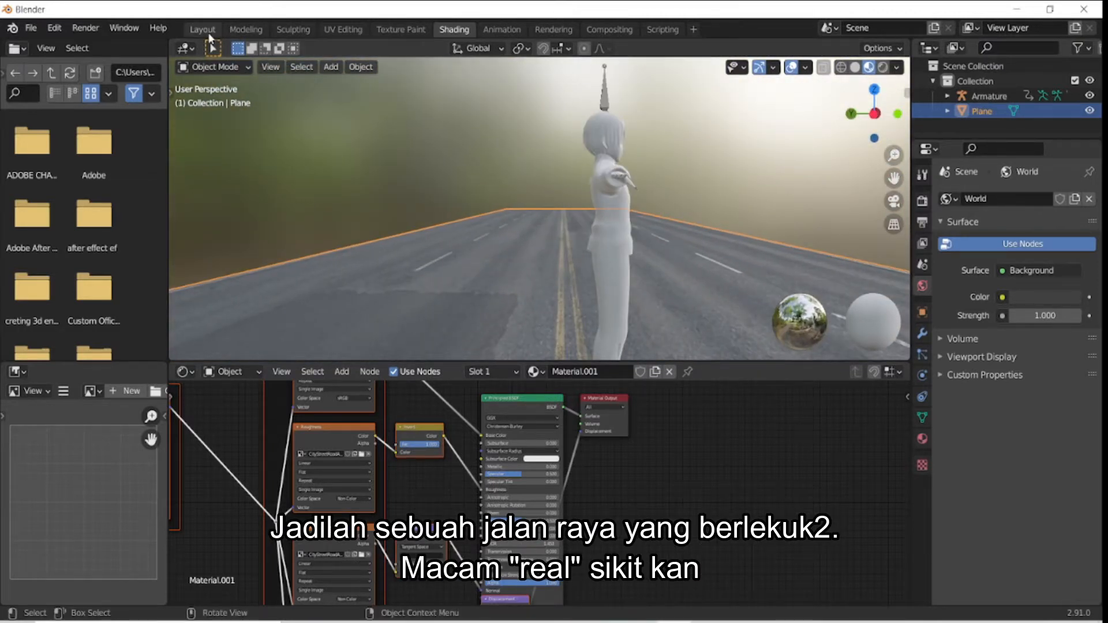
Return to the Layout workspace and display the textured road in Material Preview shading.
left_click(202, 29)
left_click(870, 68)
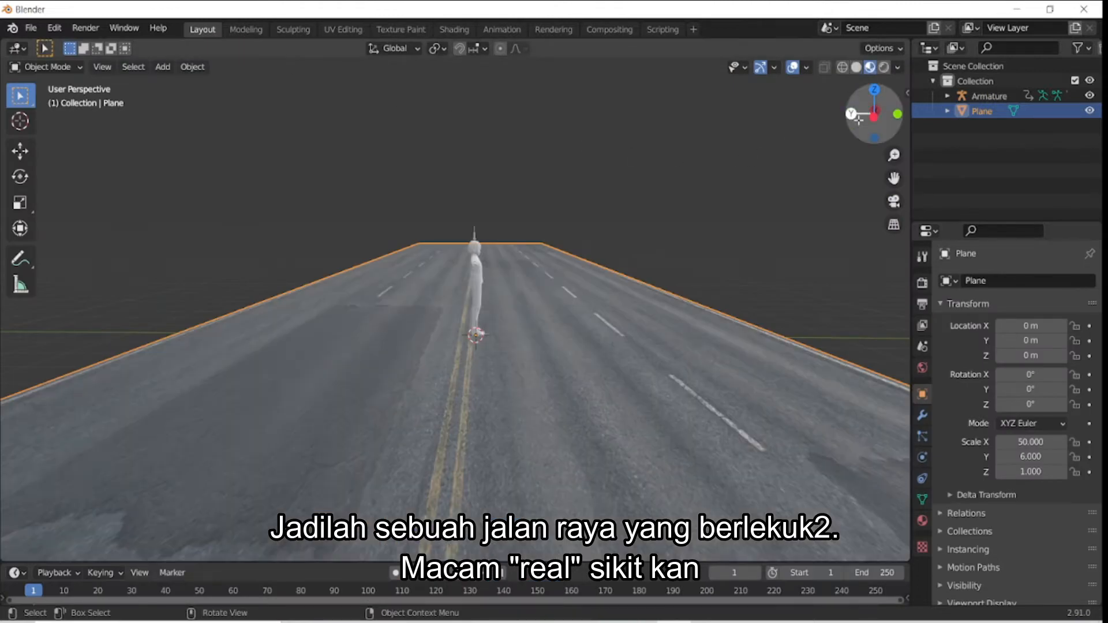
left_click_drag(858, 117, 808, 145)
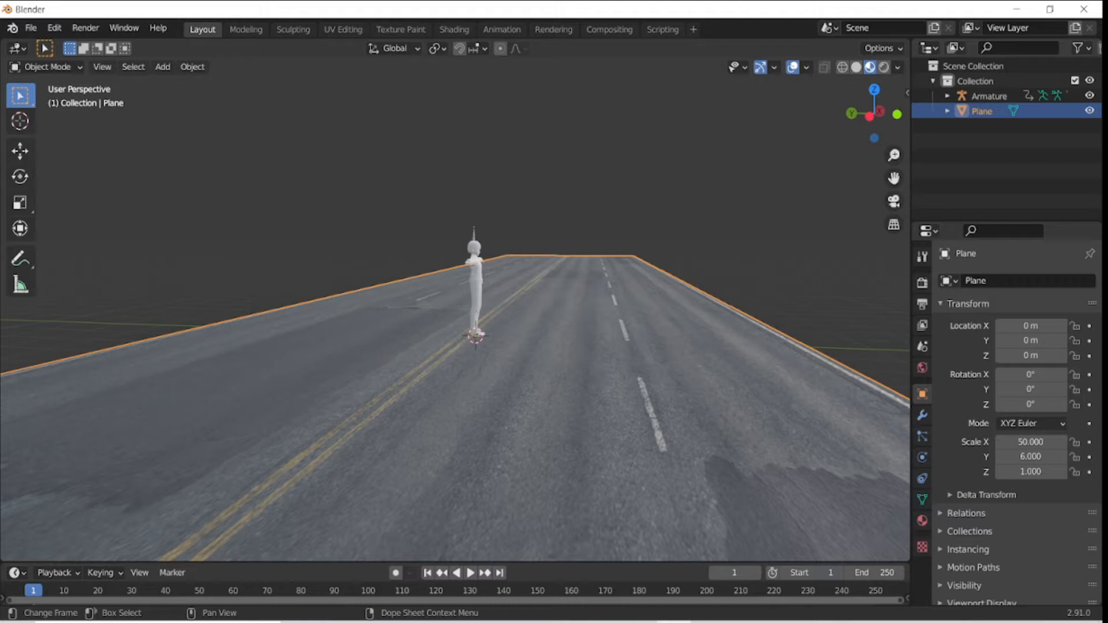
Deselect the plane, save the scene as road.blend in the youtube reels folder, and inspect the road from several angles.
key("alt+a")
key("ctrl+s")
left_click_drag(851, 133, 773, 211)
scroll(773, 212, "up", 2)
left_click_drag(873, 117, 772, 121)
scroll(819, 195, "down", 2)
left_click_drag(874, 112, 788, 193)
scroll(790, 198, "down", 2)
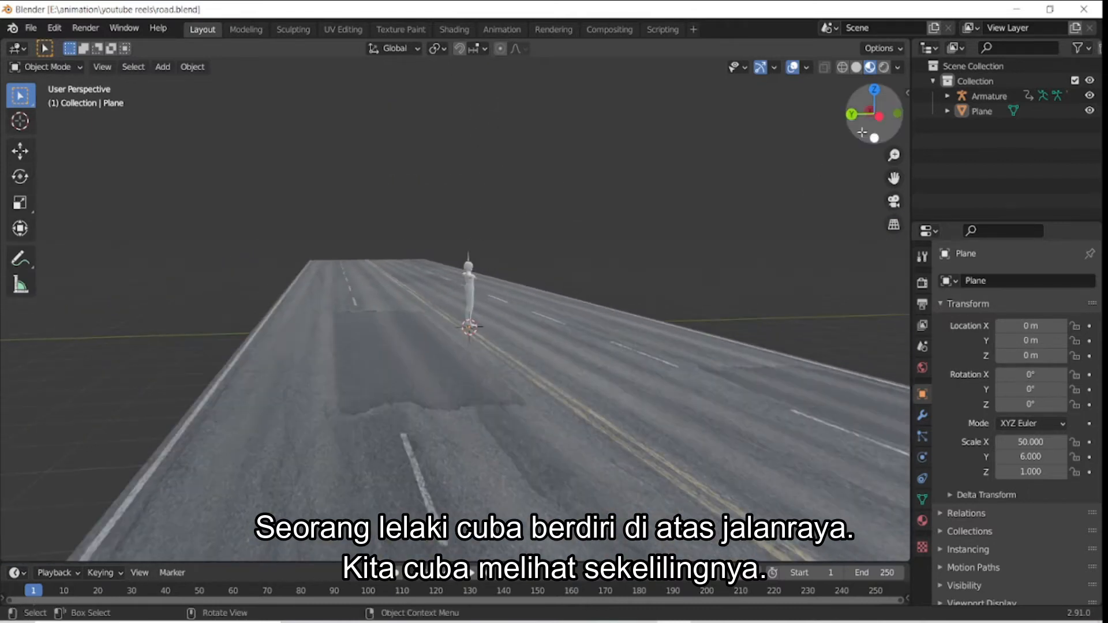
Create a Dynamic Sky and assign Dynamic_1 as the scene's world.
key("n")
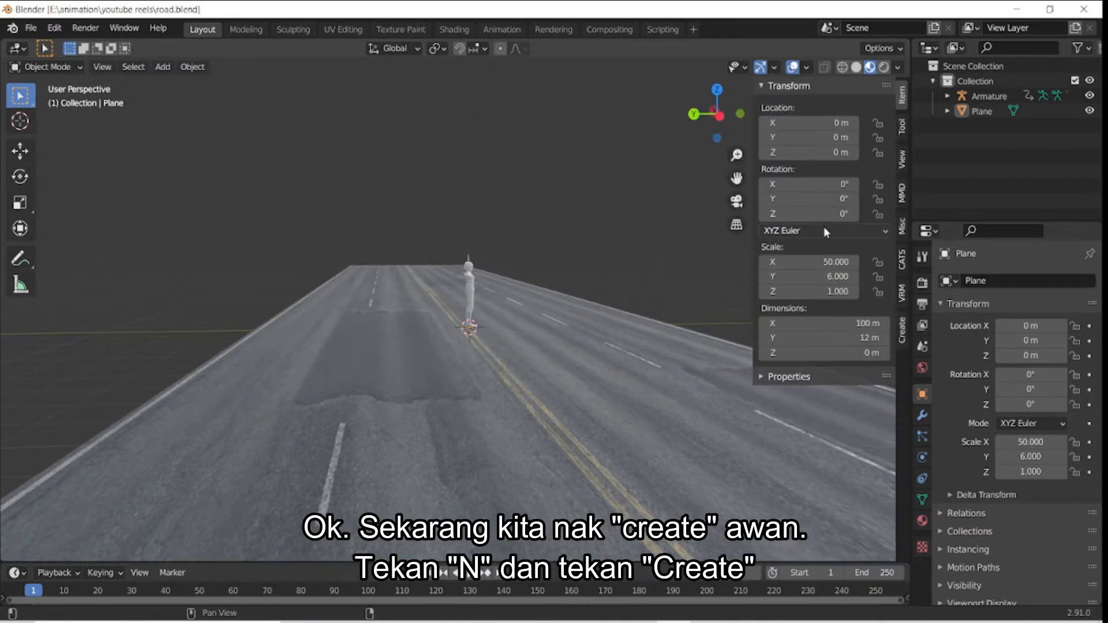
left_click(902, 331)
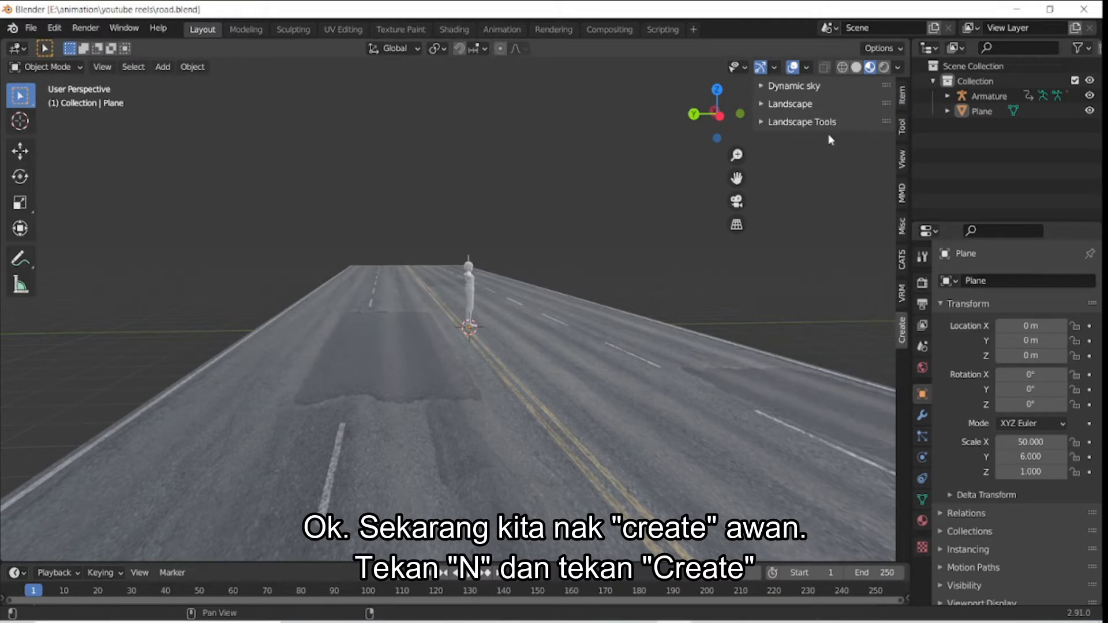
left_click(761, 87)
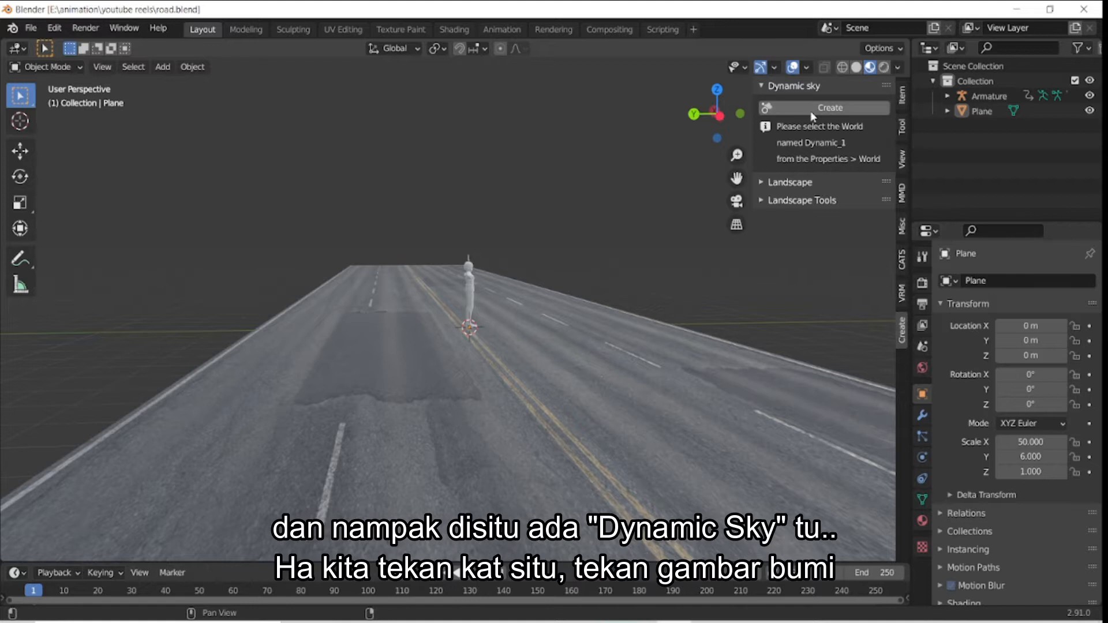
left_click(922, 370)
left_click(947, 280)
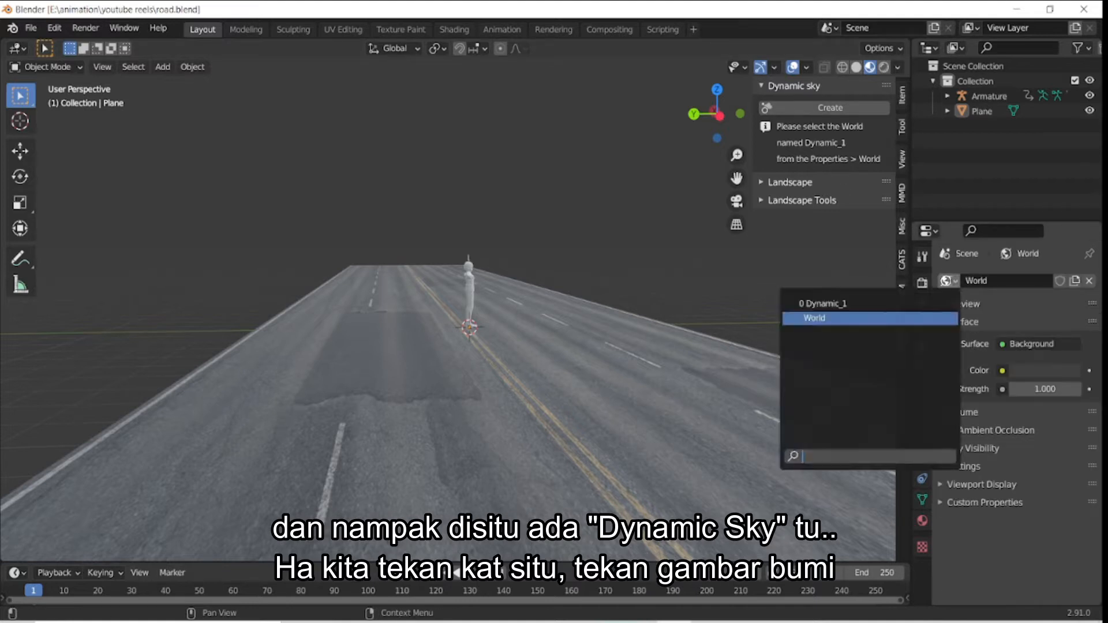
left_click(822, 304)
Set the render engine to Eevee and display the viewport in Rendered shading with the clouds in view.
left_click(922, 283)
left_click(1019, 283)
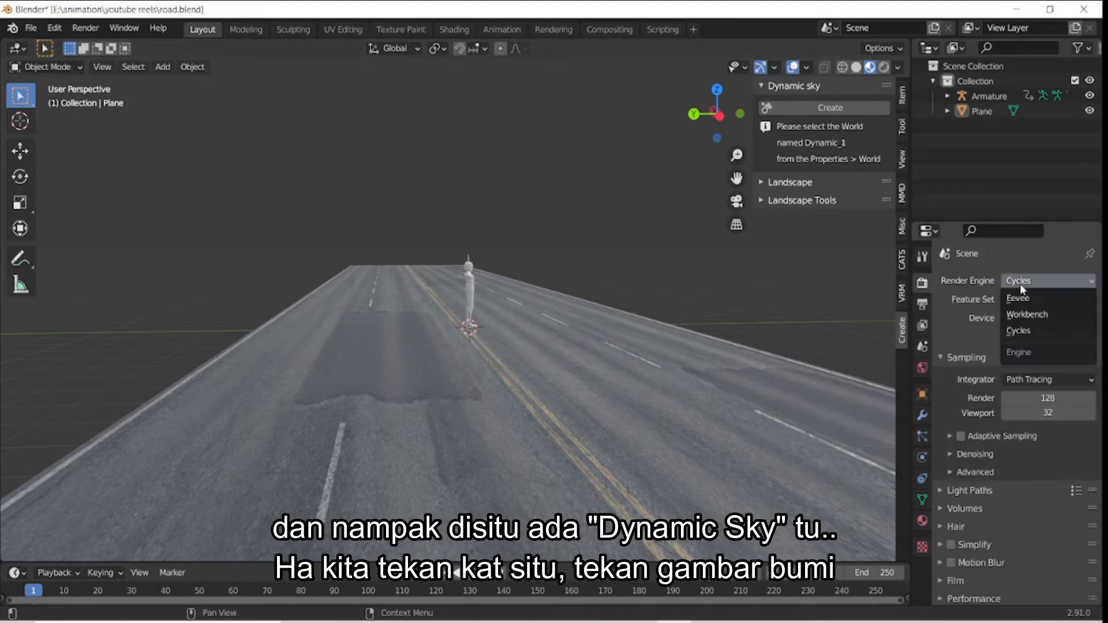
left_click(1019, 295)
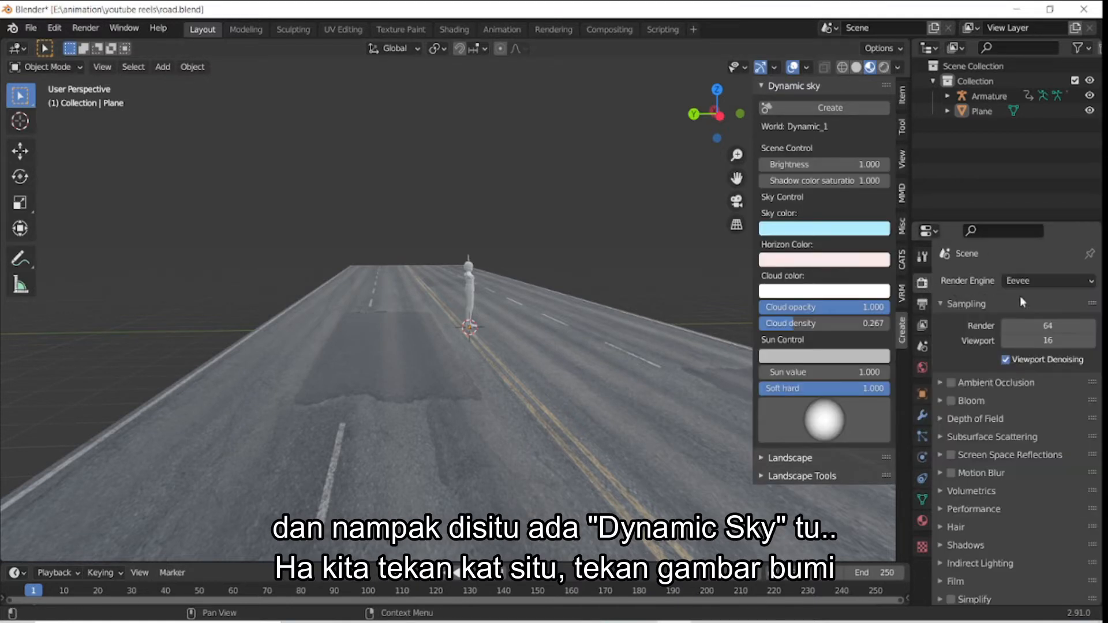
left_click(882, 68)
left_click_drag(733, 110, 618, 176)
scroll(618, 176, "up", 2)
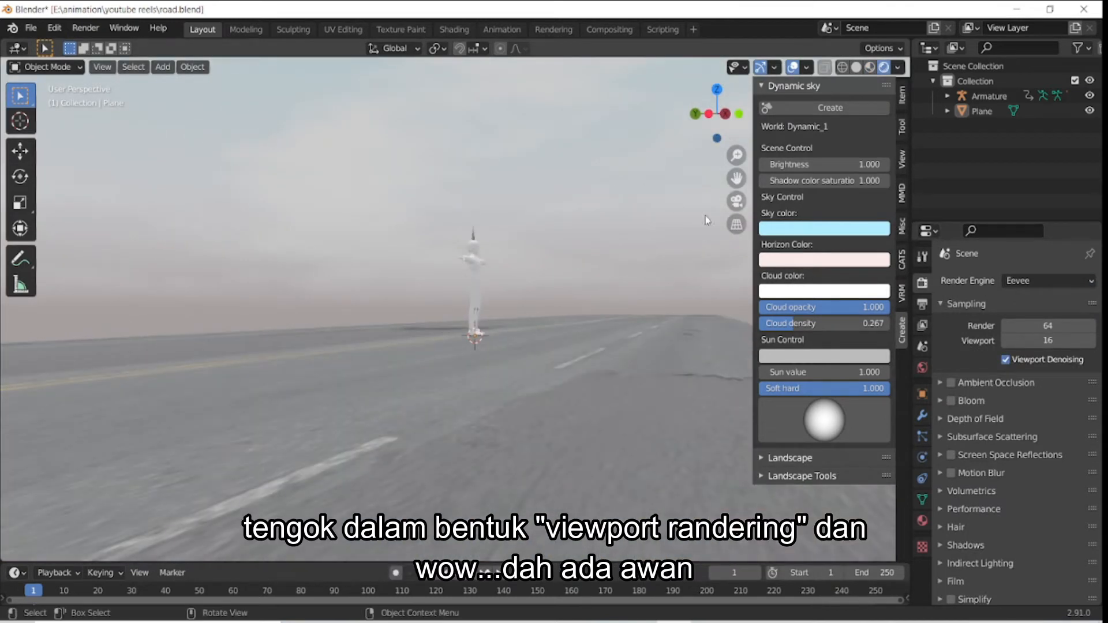
Change the dynamic sky's sky color to a medium blue.
left_click(833, 228)
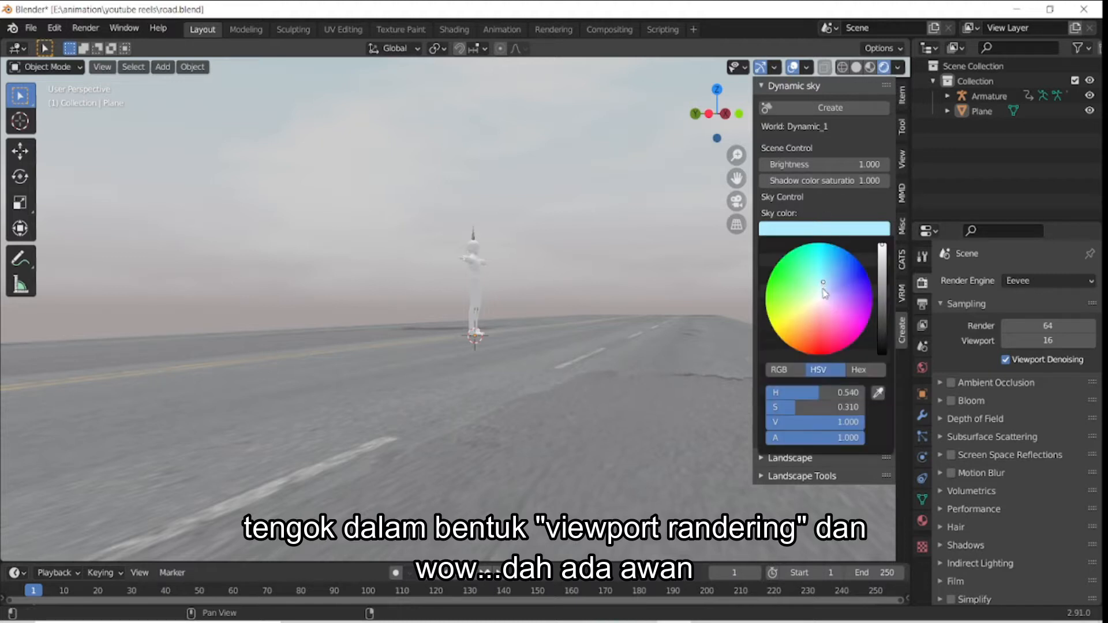
left_click_drag(828, 283, 882, 288)
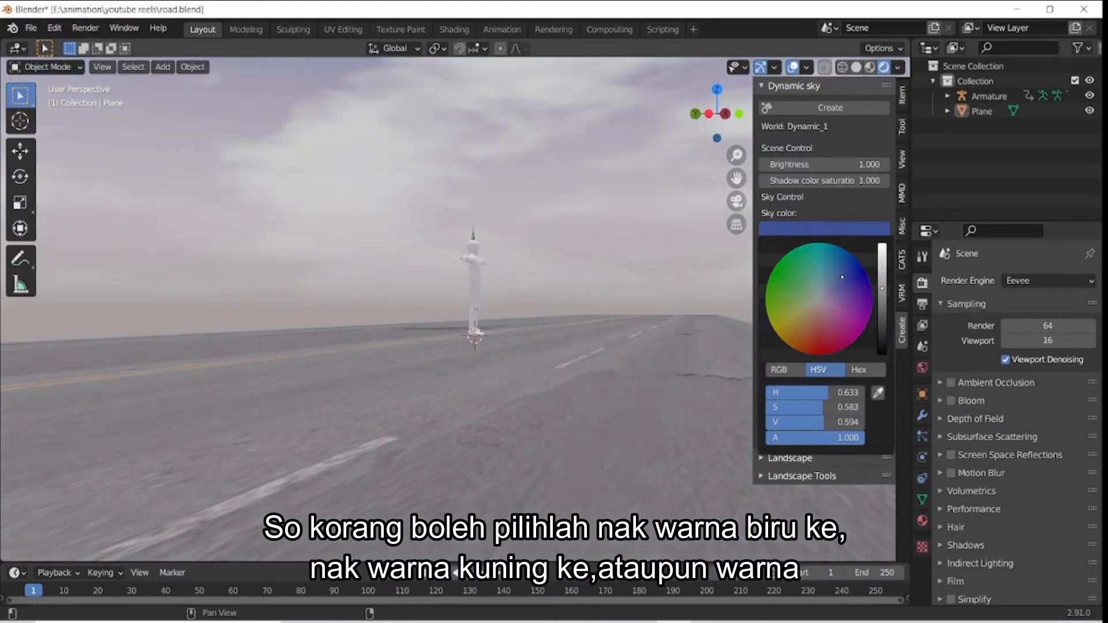
left_click(770, 341)
mouse_move(782, 333)
left_mouse_down()
mouse_move(840, 288)
mouse_move(804, 299)
left_mouse_up()
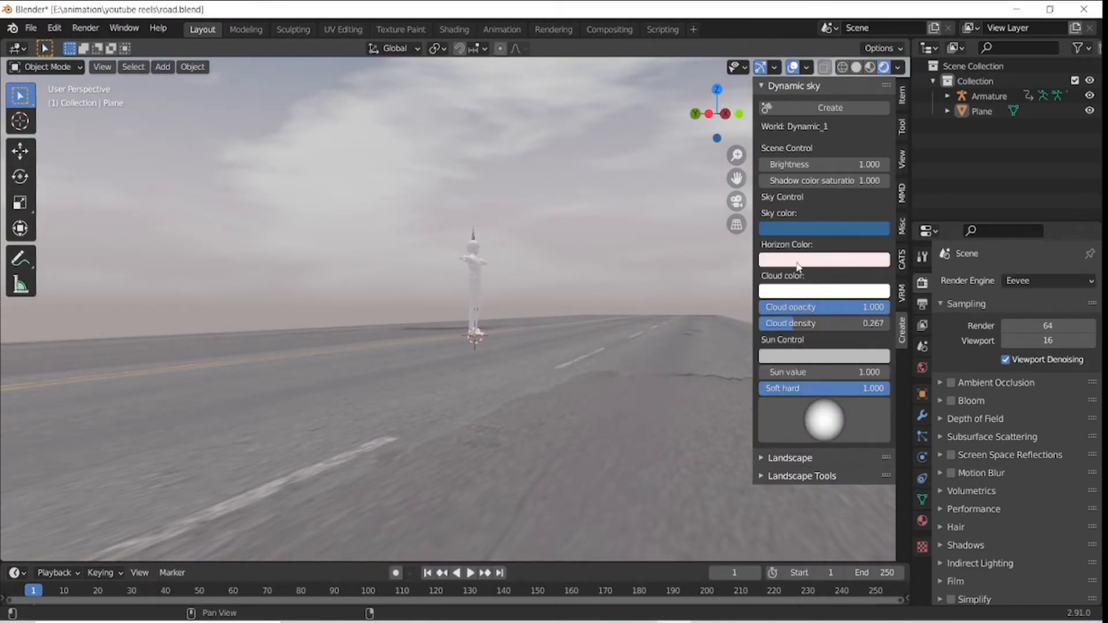
Set the dynamic sky's horizon color to peach orange and its cloud color to light green.
left_click(798, 264)
left_click_drag(817, 114, 804, 118)
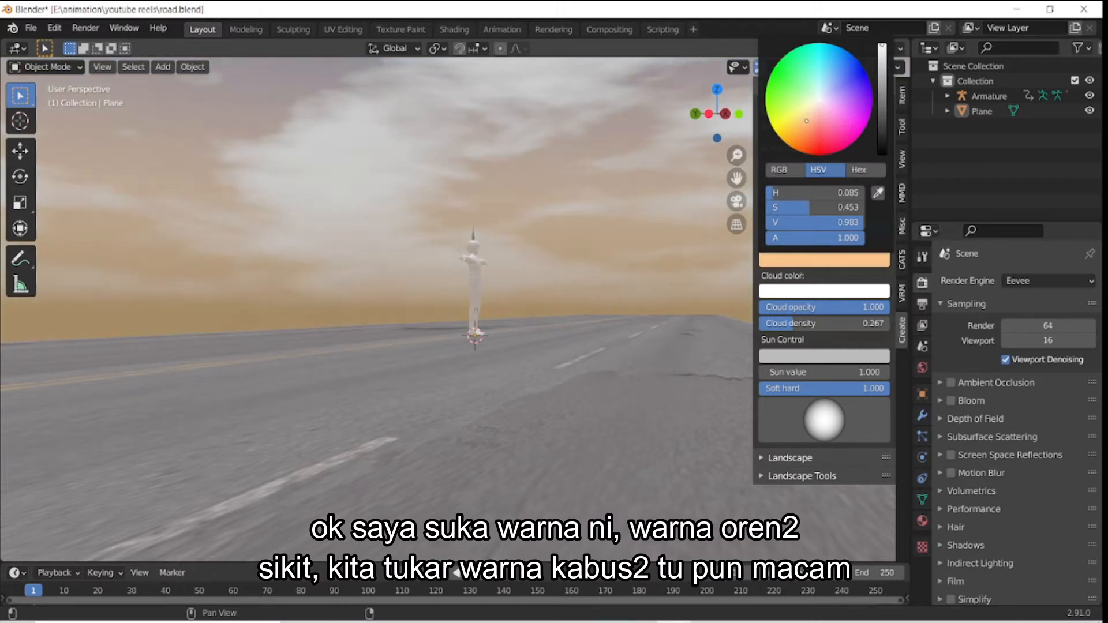
left_click(805, 293)
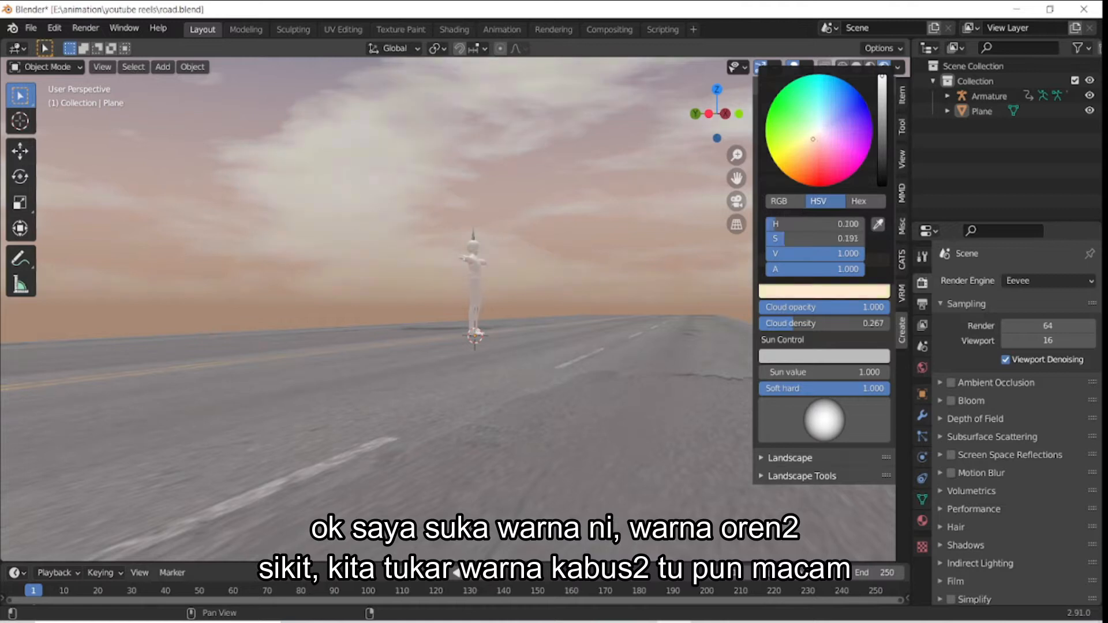
left_click_drag(721, 129, 752, 160)
scroll(695, 323, "up", 3)
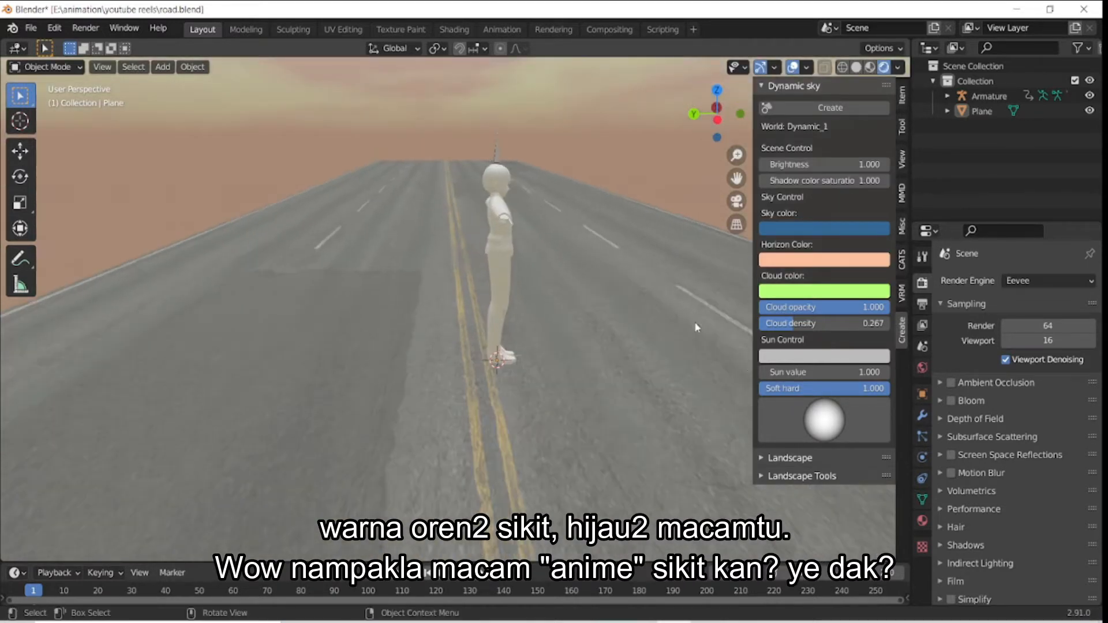
Lower the dynamic sky's sun value to 0.8.
left_click(763, 373)
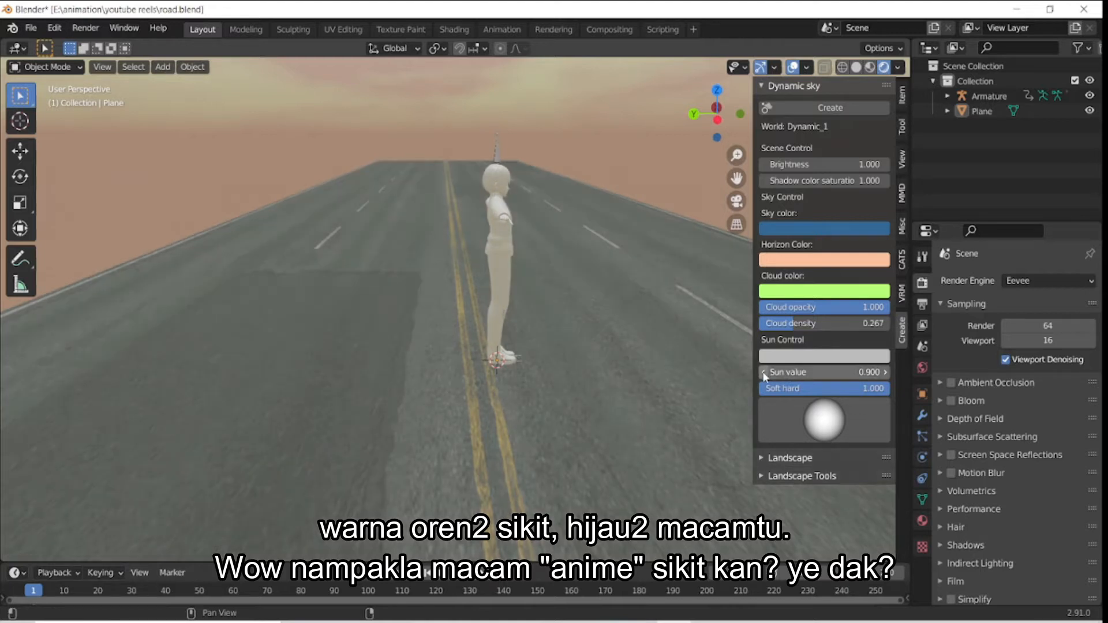
left_click(763, 373)
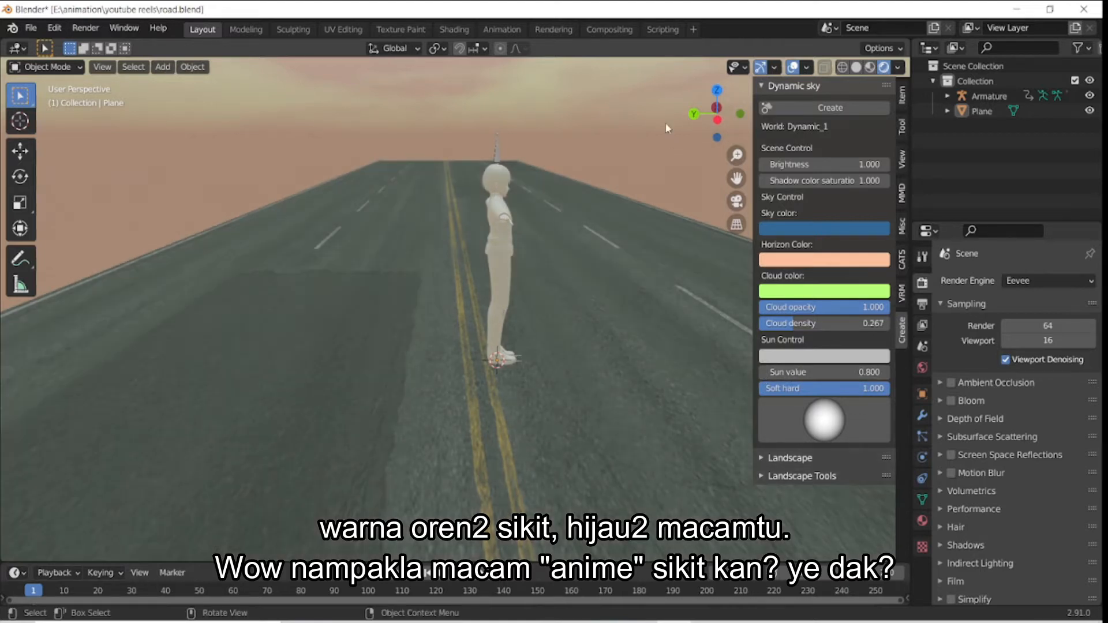
Examine the road, the character and the dusk sky up close and from several angles.
left_click_drag(716, 110, 662, 198)
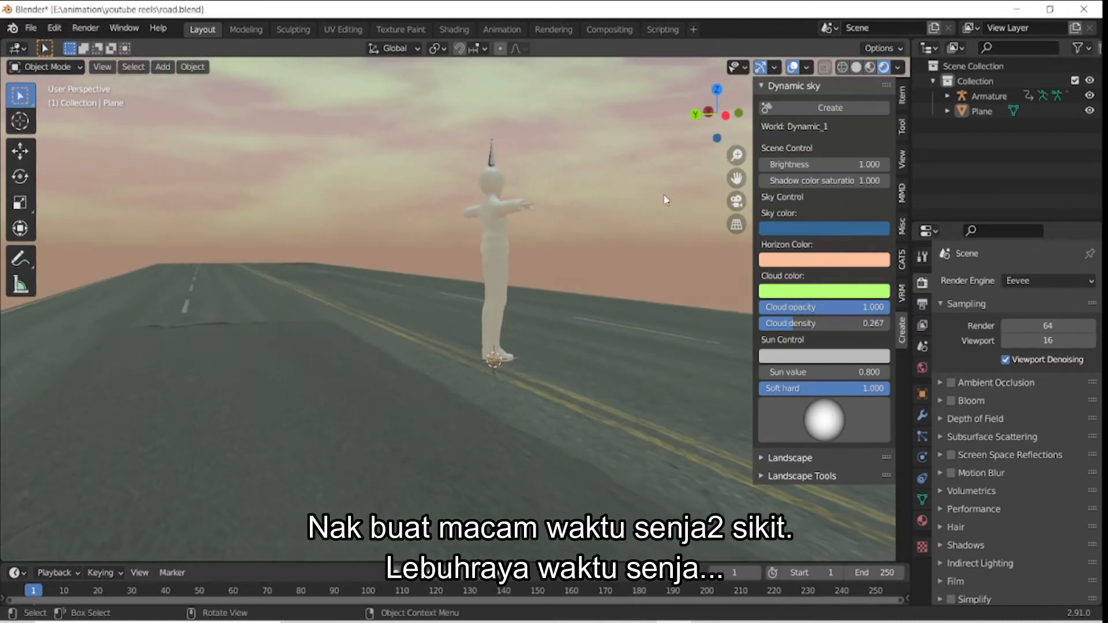
scroll(624, 188, "up", 5)
scroll(625, 188, "down", 5)
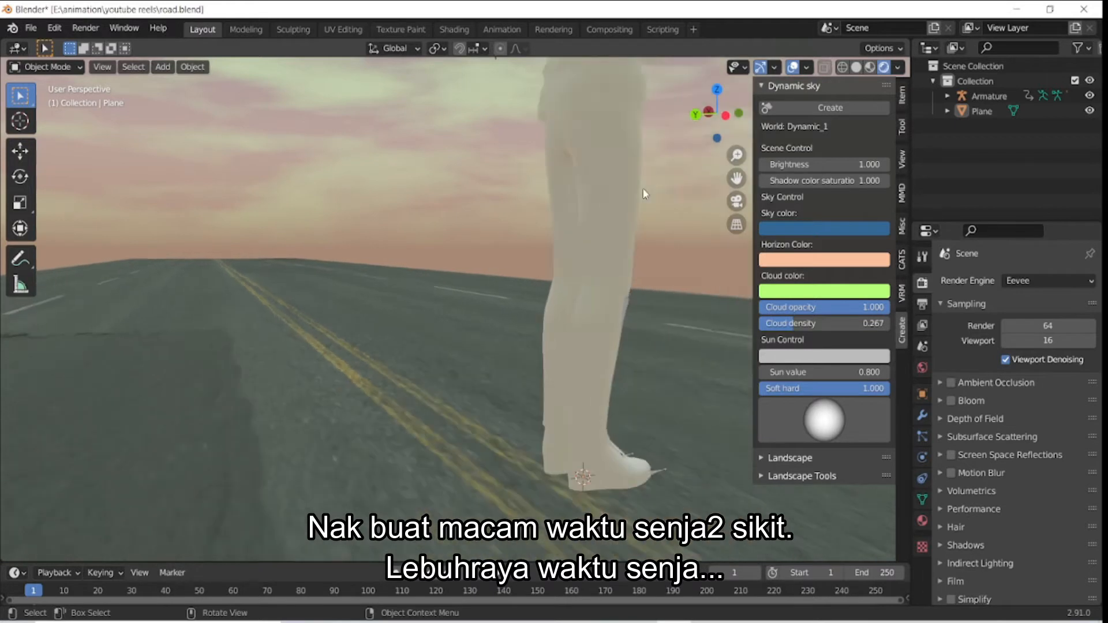
left_click_drag(720, 116, 665, 146)
scroll(714, 178, "down", 8)
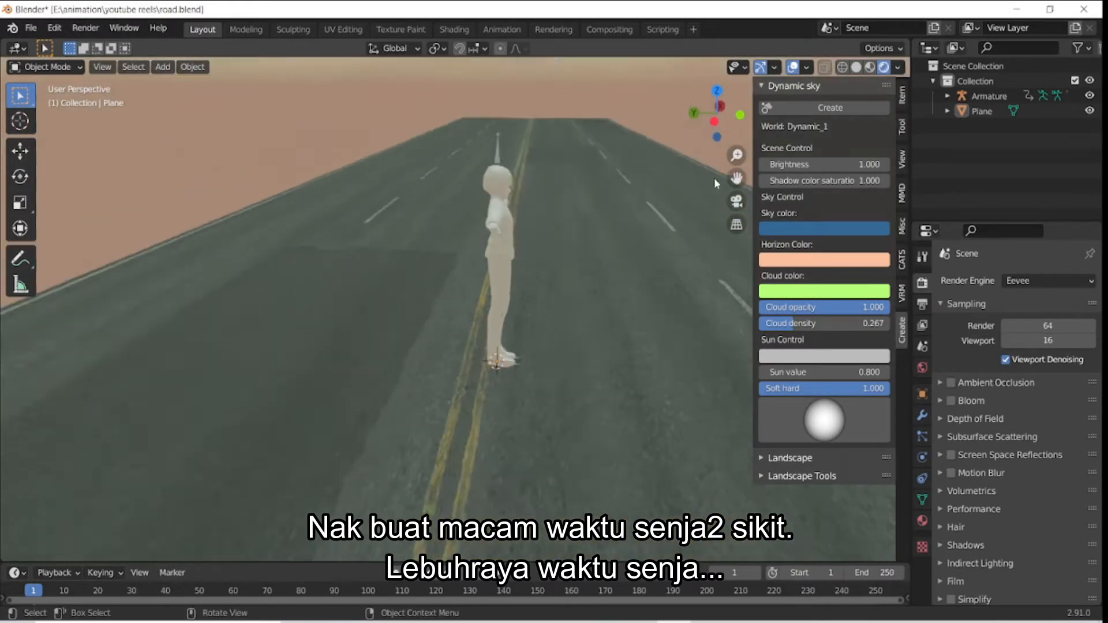
left_click_drag(719, 120, 775, 115)
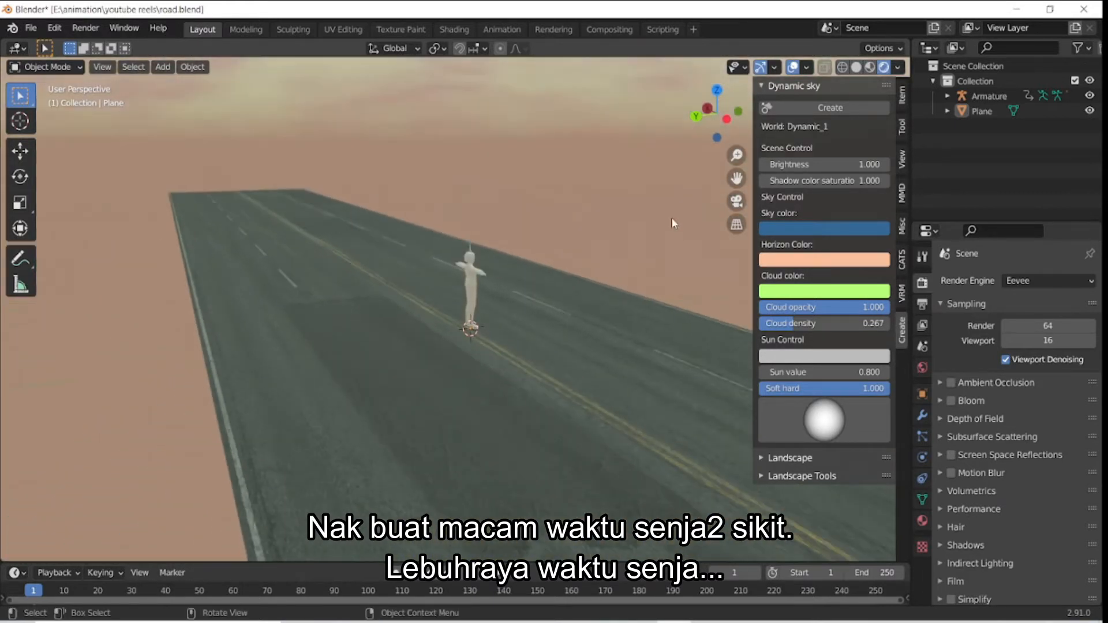
left_click_drag(735, 180, 667, 318)
left_click_drag(730, 108, 825, 95)
scroll(536, 357, "down", 7)
scroll(535, 375, "down", 3)
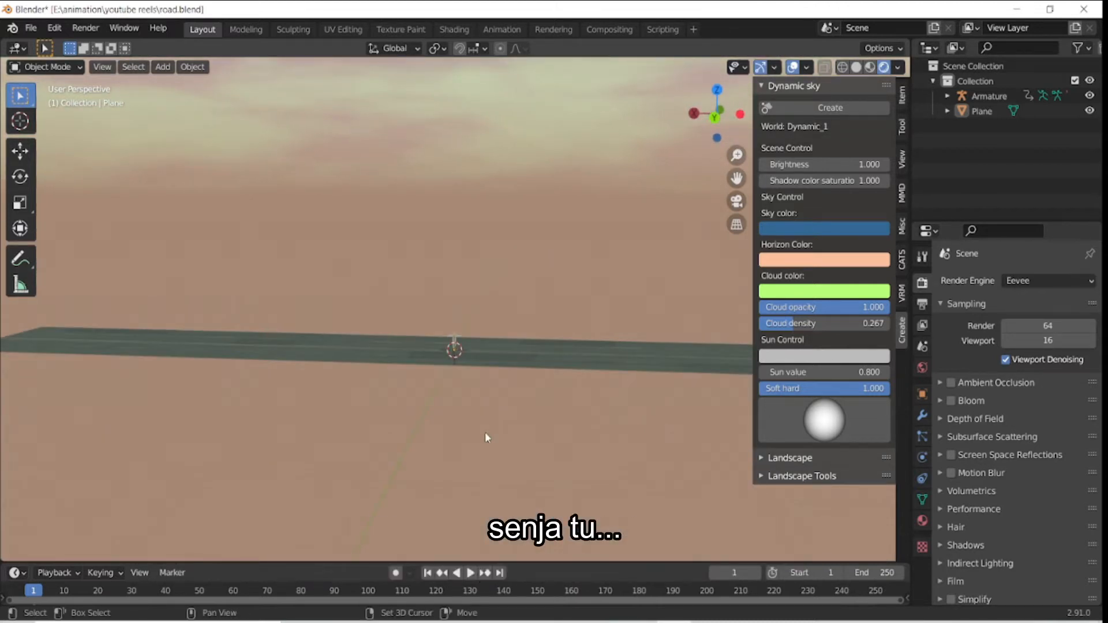
Add a second plane at the road's center and scale it up well beyond the road's width as a sea surface.
key("shift+a")
mouse_move(499, 317)
left_click(542, 316)
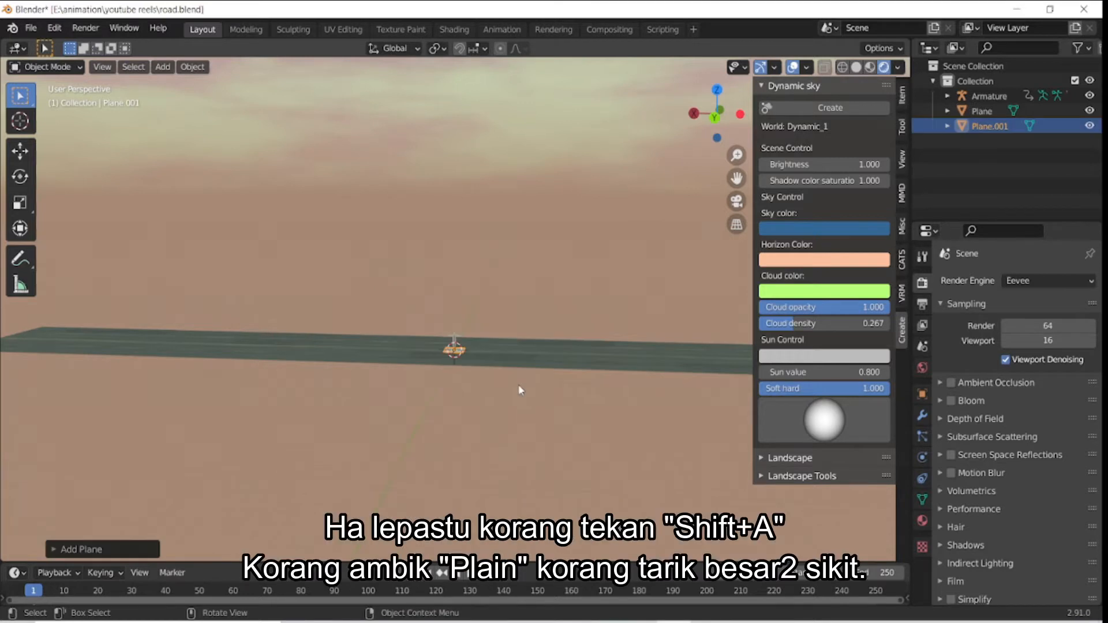
key("s")
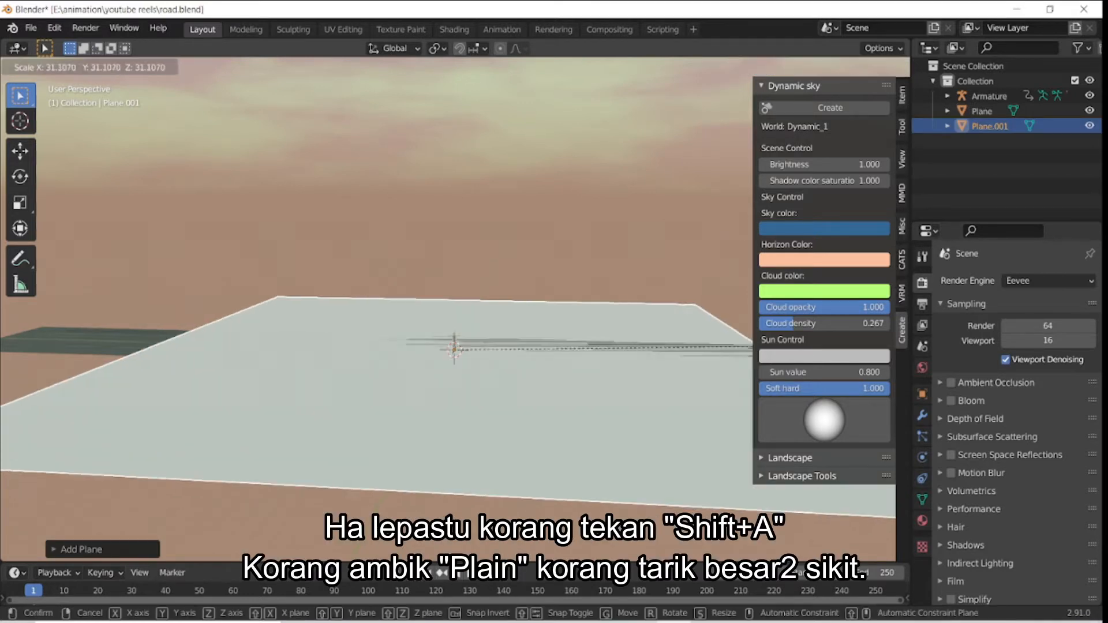
left_click(849, 295)
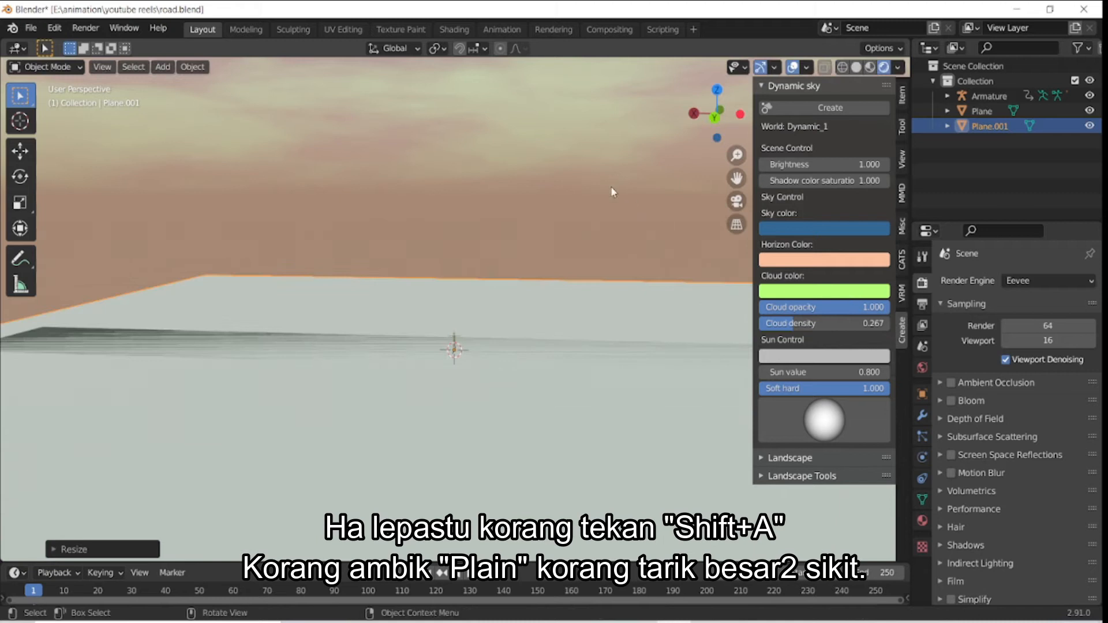
Move the sea plane down along the Z axis so it lies below the road.
key("g")
key("z")
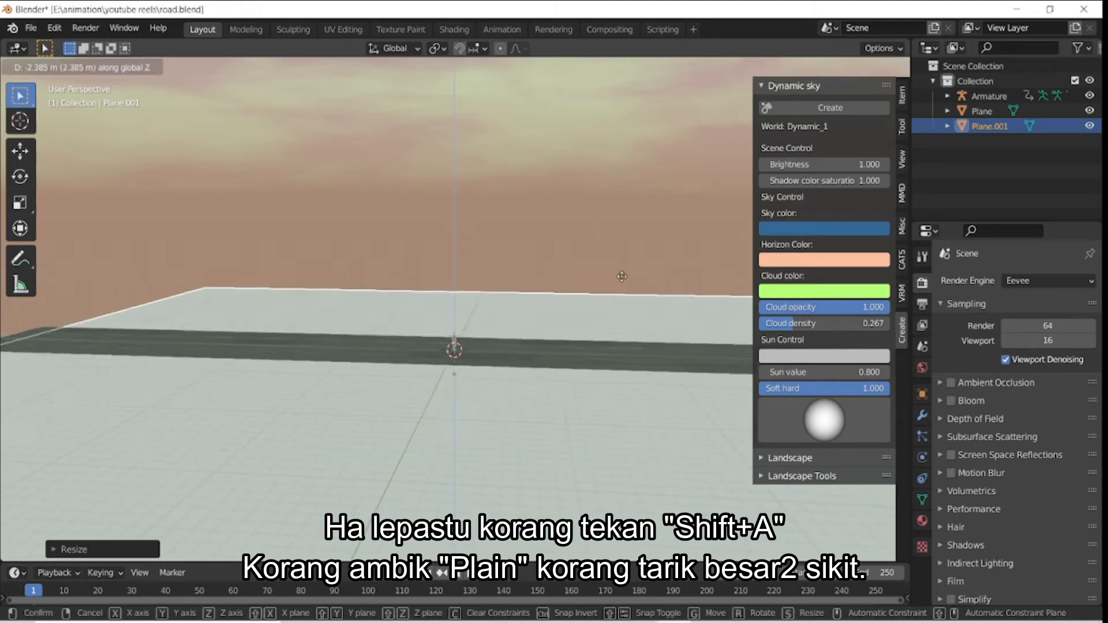
left_click(635, 325)
Enlarge the sea plane further around the road while viewing the scene from above.
left_click_drag(727, 135, 708, 133)
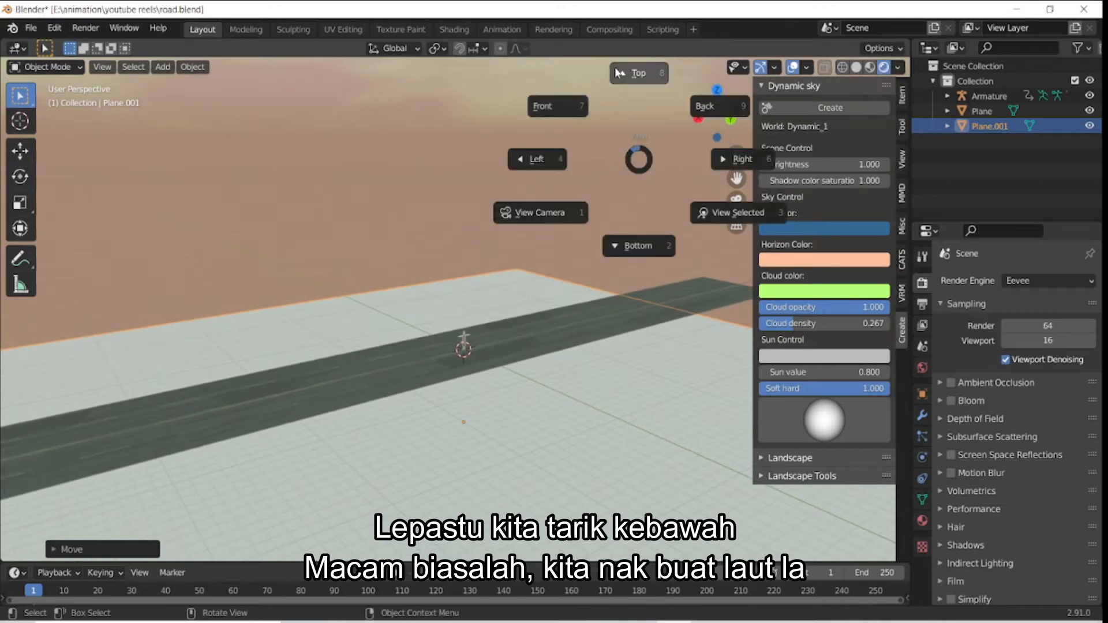
left_click(645, 73)
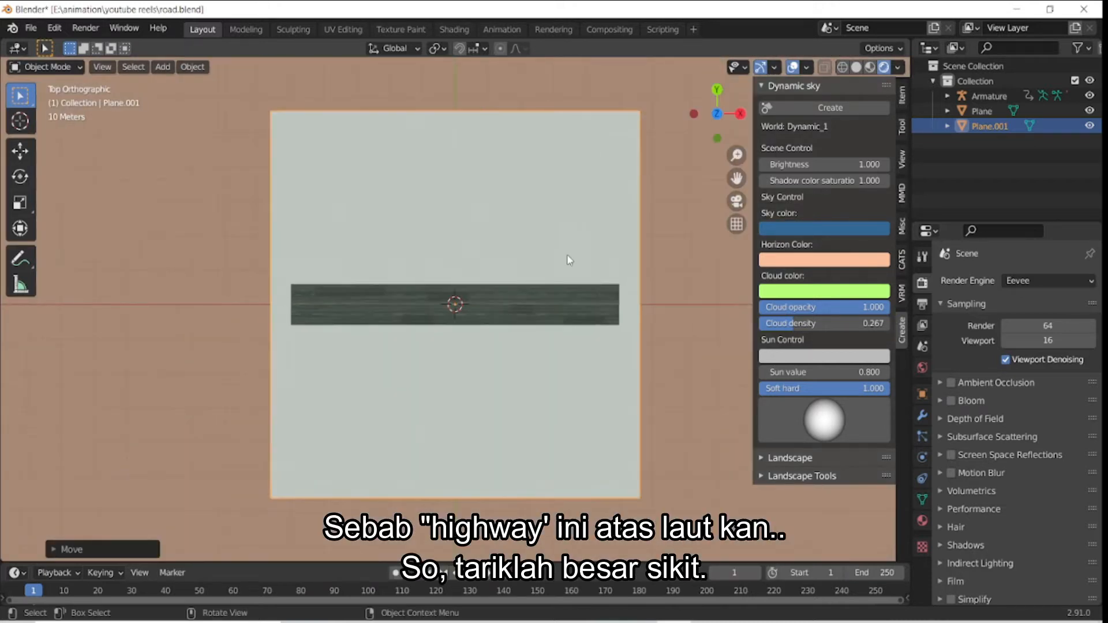
key("s")
left_click(619, 254)
Give the sea plane a new material with a blue base color.
left_click_drag(717, 114, 805, 23)
scroll(629, 226, "up", 8)
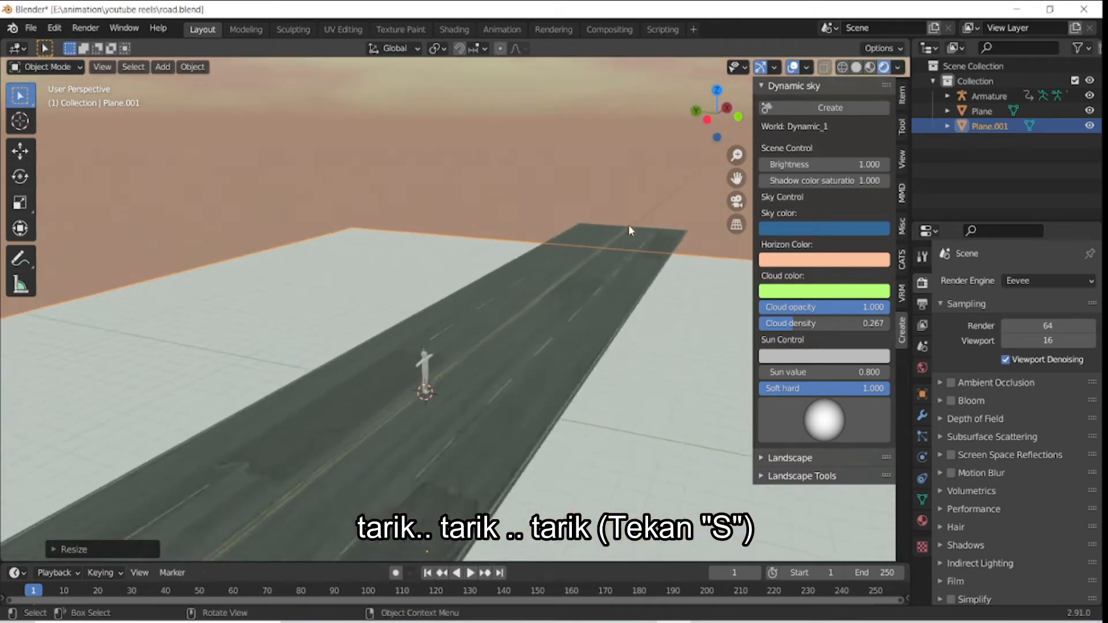
scroll(628, 224, "up", 2)
left_click_drag(709, 118, 708, 68)
left_click_drag(736, 179, 777, 199)
left_click_drag(716, 119, 719, 144)
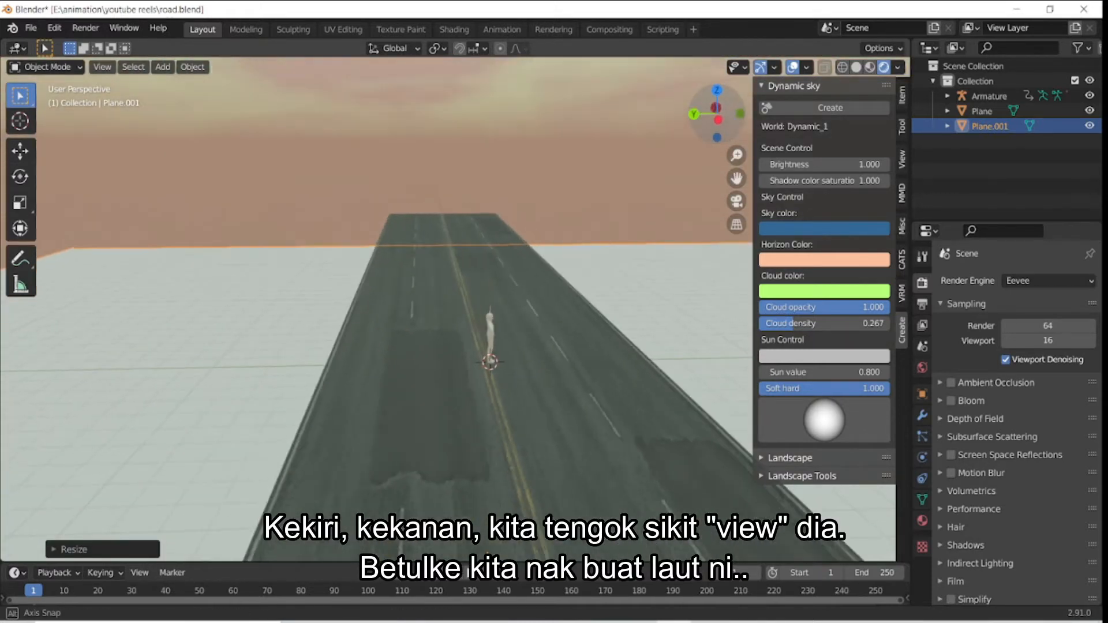
left_click(922, 520)
left_click(1015, 345)
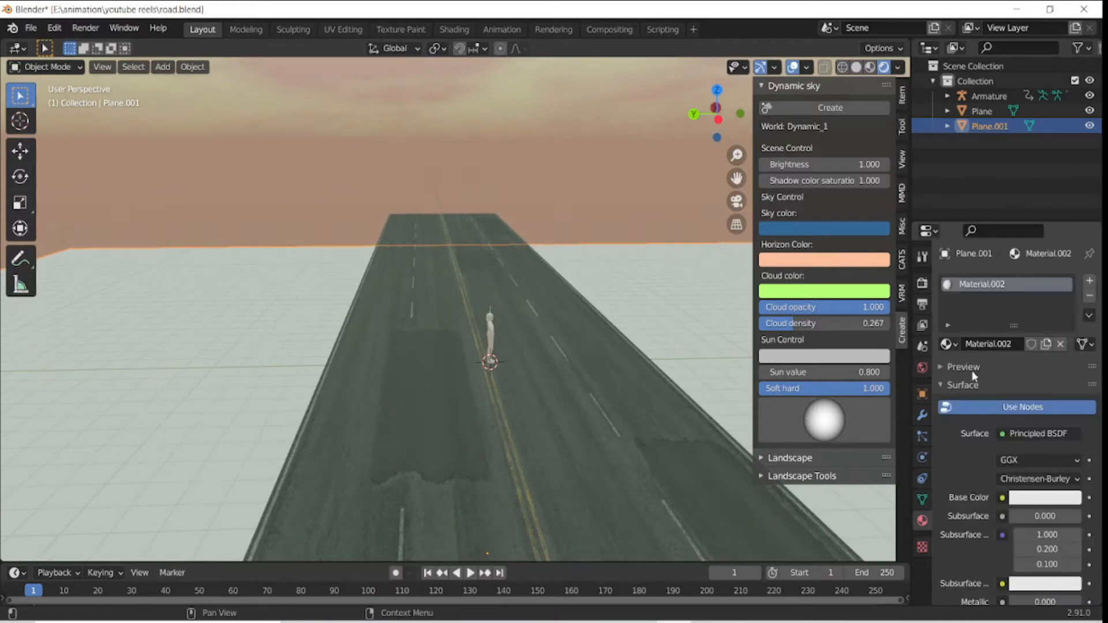
left_click(1042, 498)
left_click_drag(1009, 341, 1069, 312)
Set the sea material's roughness to 0 so it reflects the sky.
left_click_drag(736, 178, 619, 190)
left_click_drag(721, 122, 698, 91)
scroll(978, 528, "down", 8)
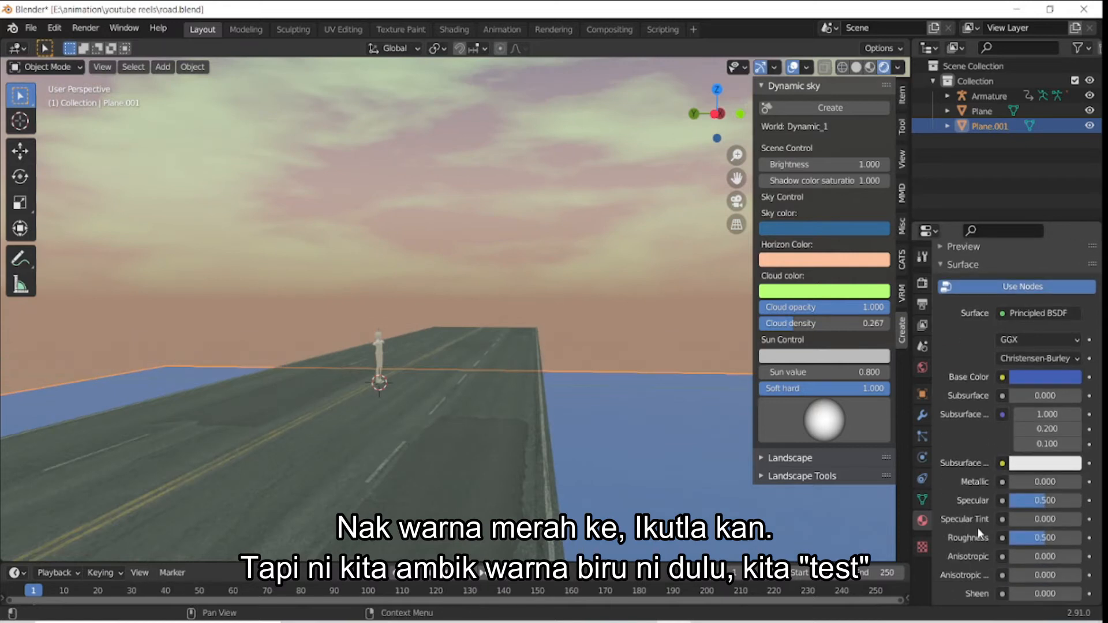
left_click_drag(1030, 442, 1005, 441)
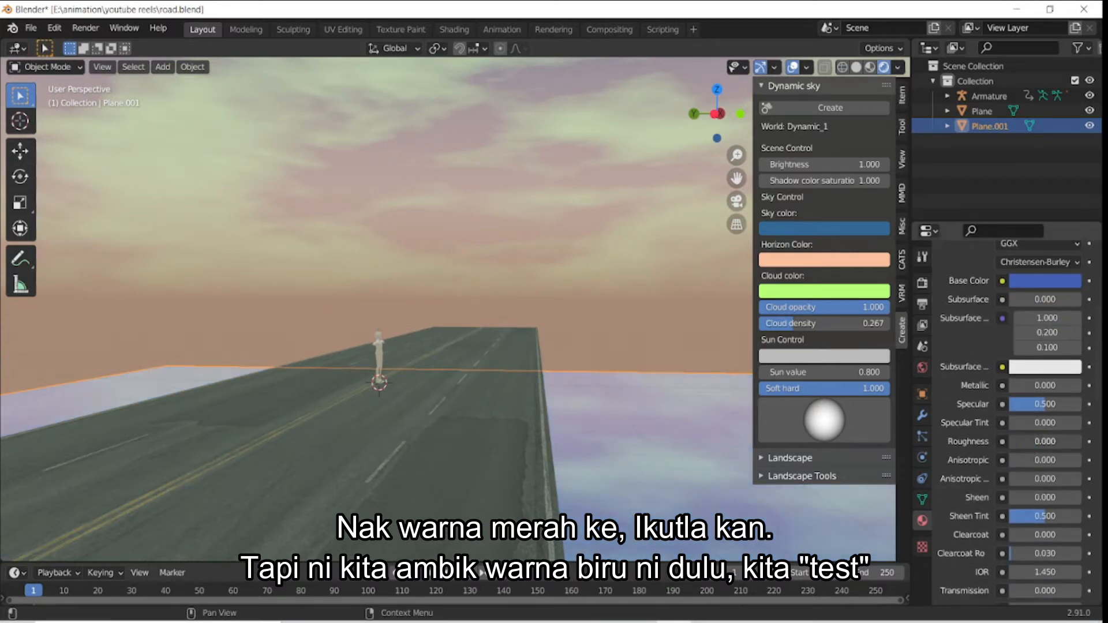
Raise the sea material's transmission to about 0.709 for a glassy look.
left_click_drag(721, 144, 729, 139)
mouse_move(734, 186)
left_mouse_down()
mouse_move(731, 195)
mouse_move(728, 180)
left_mouse_up()
scroll(944, 453, "down", 1)
scroll(984, 434, "down", 3)
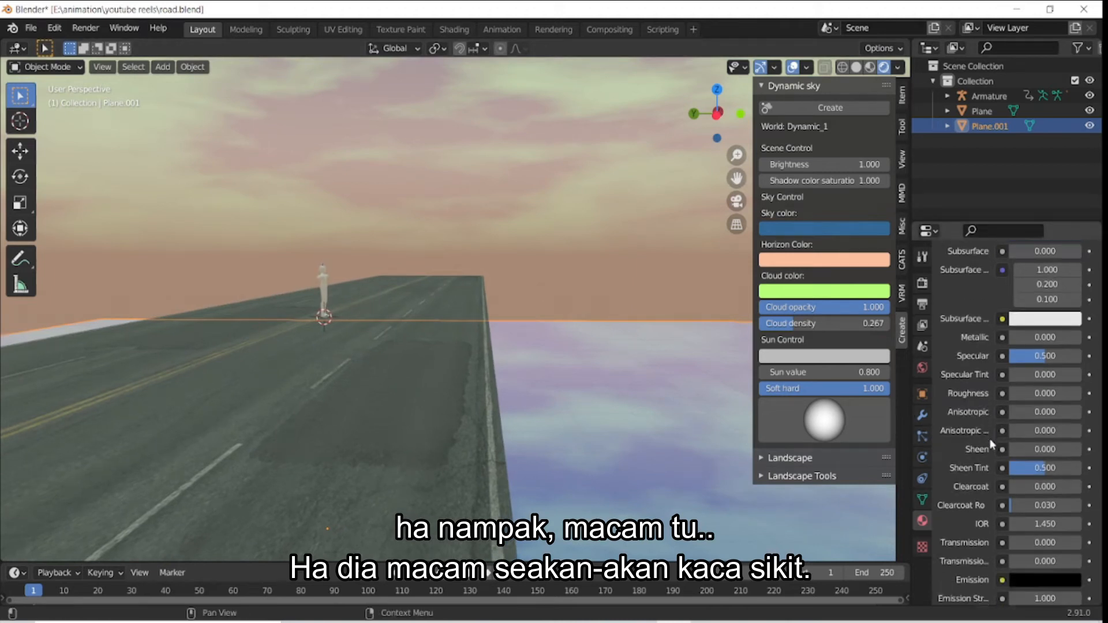
left_click_drag(1023, 494, 1070, 494)
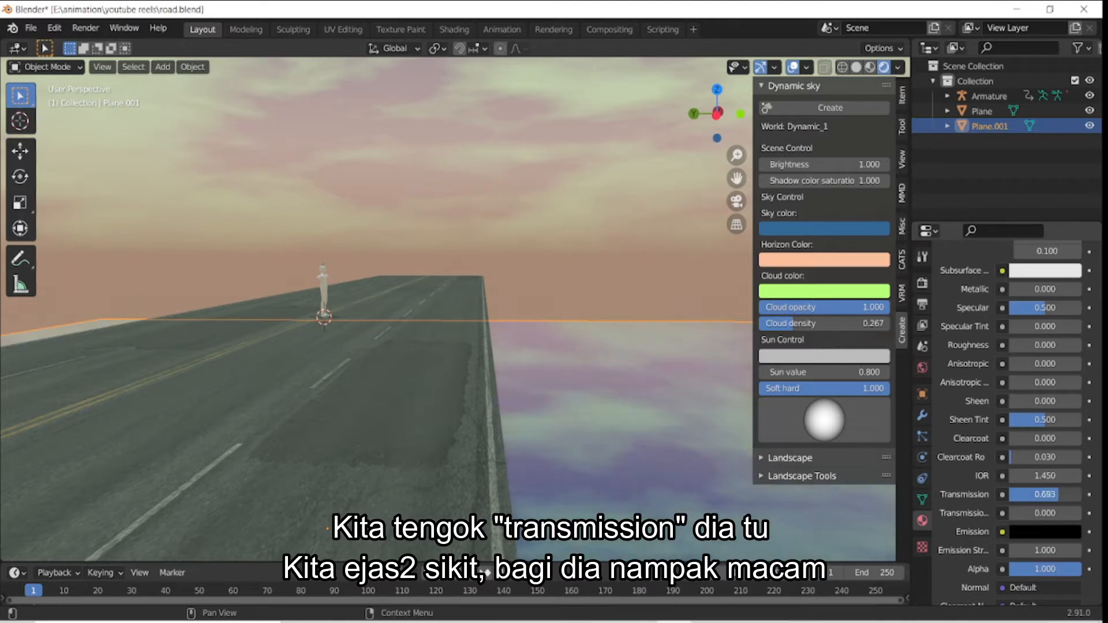
scroll(977, 408, "up", 2)
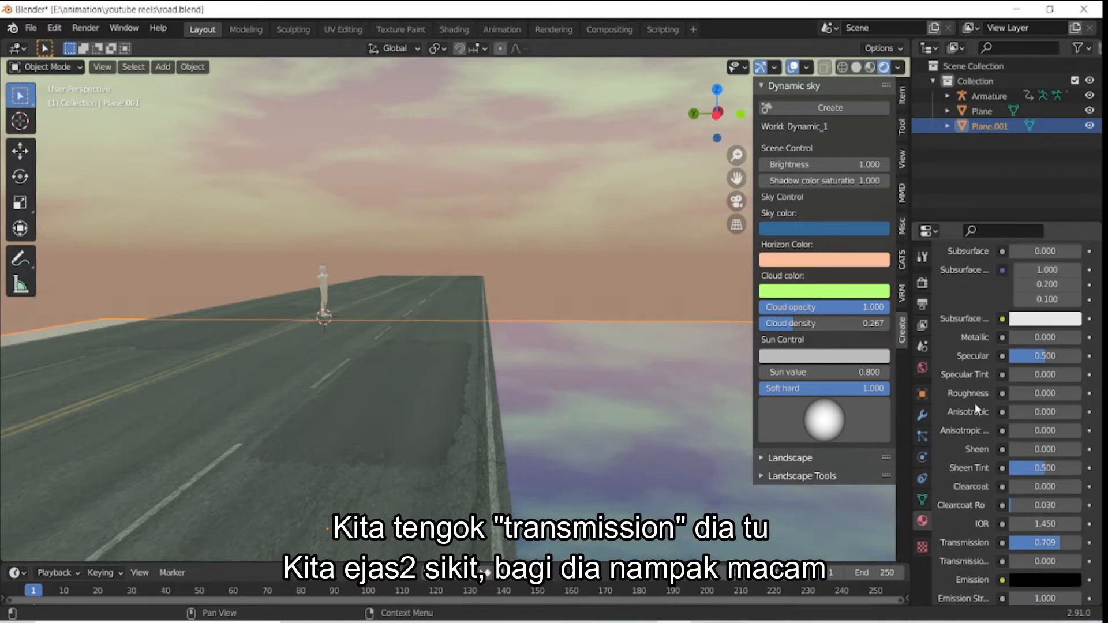
Add a Wave modifier to the sea plane.
left_click(922, 413)
left_click(973, 281)
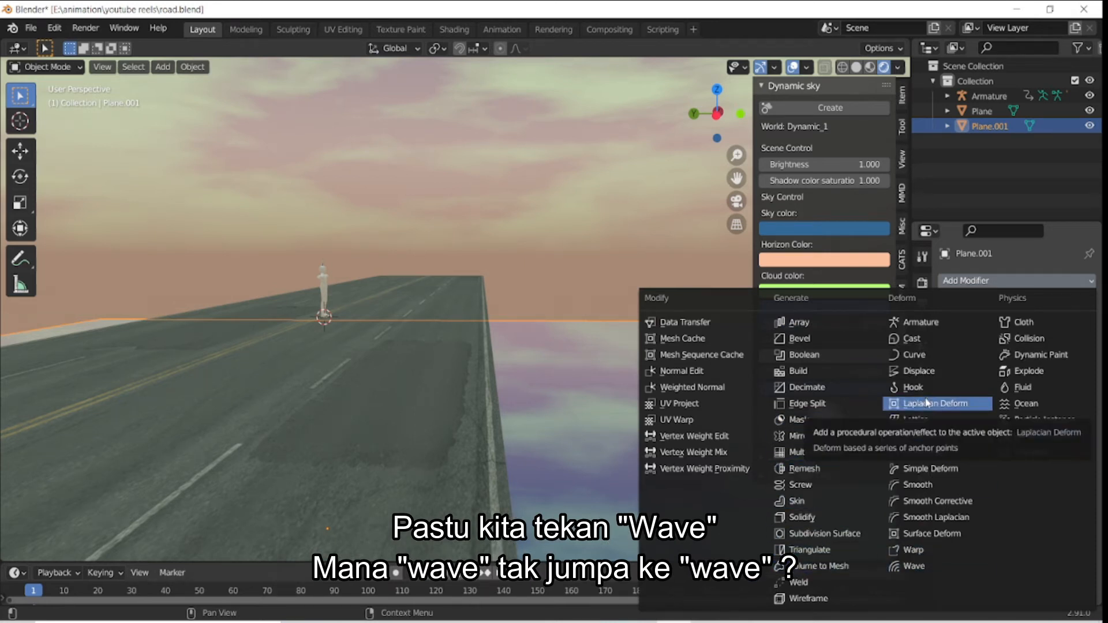
left_click(909, 565)
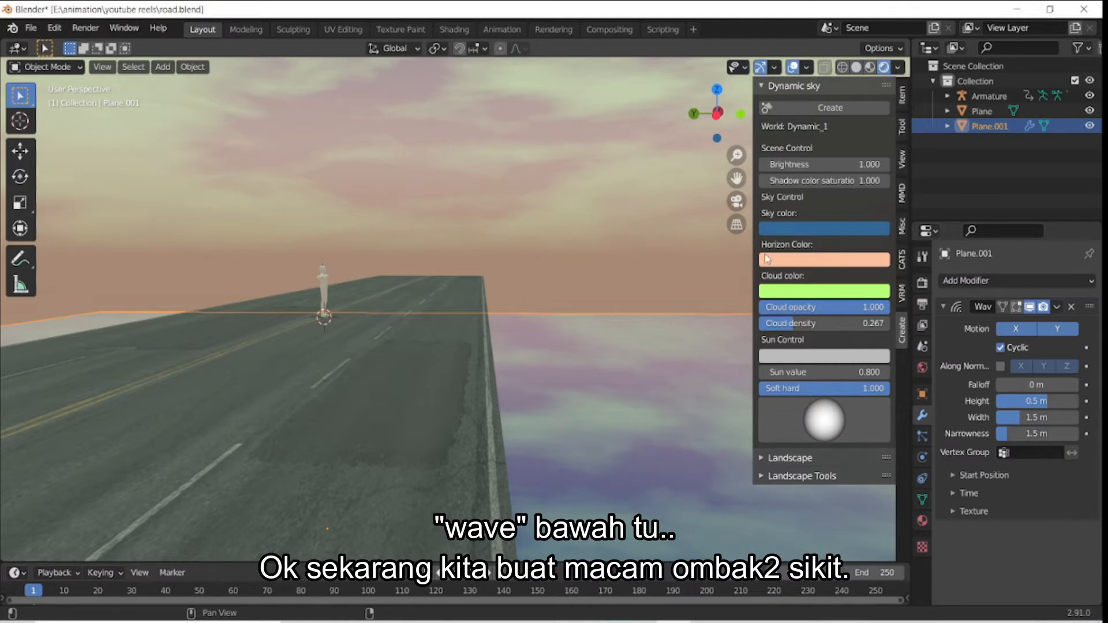
Subdivide the sea plane's face five times in Edit Mode so the Wave modifier has geometry to deform.
left_click_drag(740, 111, 705, 193)
key("Tab")
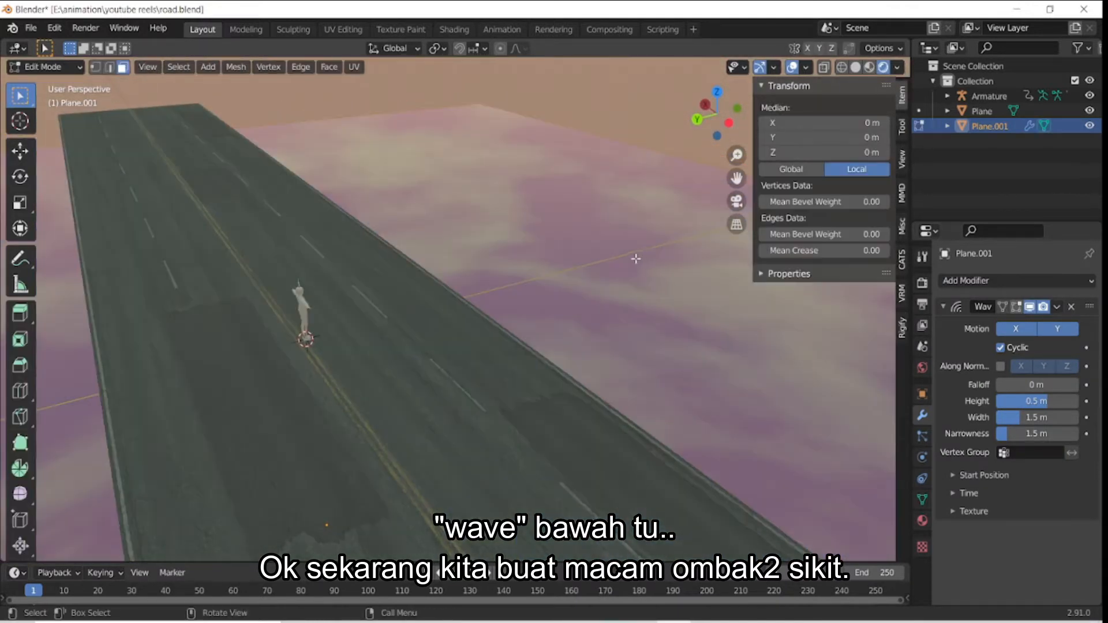
right_click(635, 257)
left_click(636, 258)
right_click(635, 258)
left_click(636, 258)
right_click(635, 258)
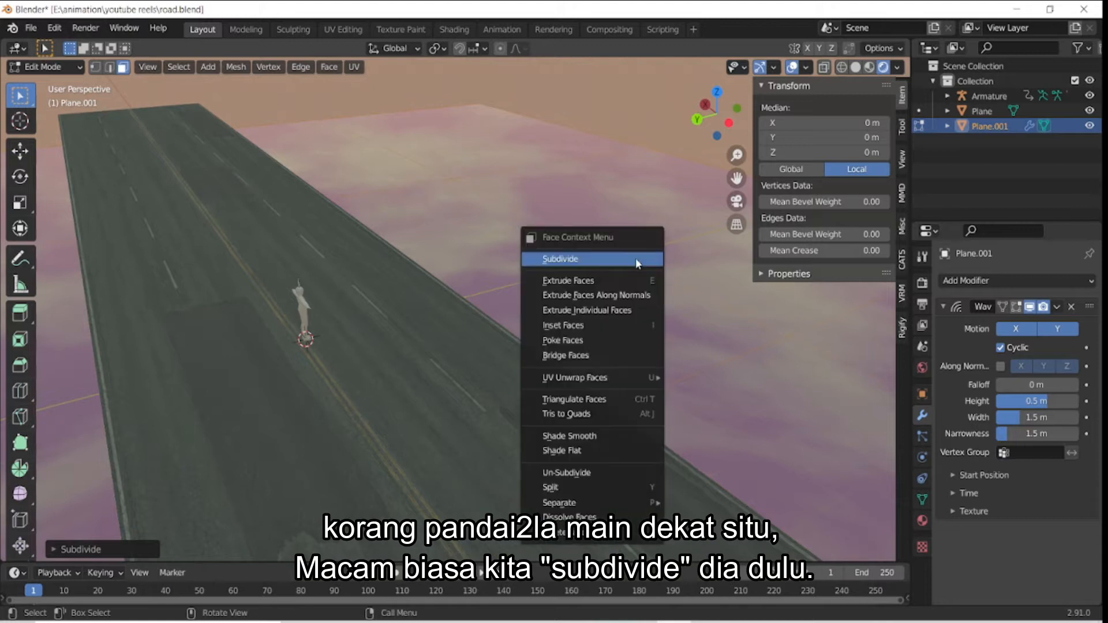
left_click(635, 258)
right_click(635, 258)
left_click(636, 258)
right_click(635, 258)
left_click(636, 258)
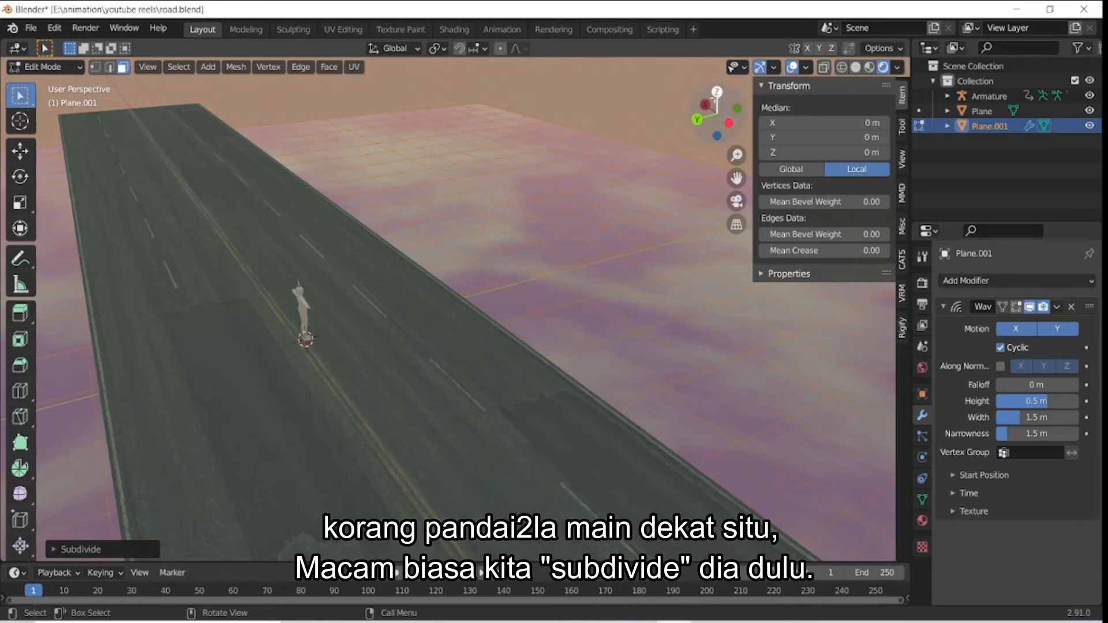
Return the sea plane to Object Mode and set its Wave modifier's height to about 0.034 m.
left_click_drag(714, 101, 687, 78)
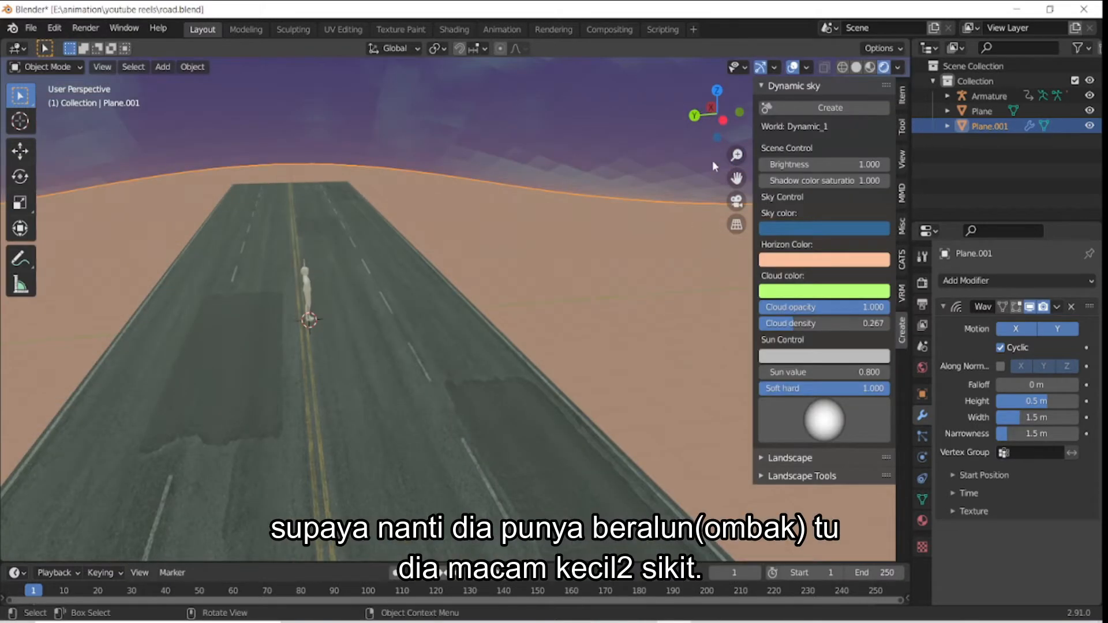
left_click_drag(714, 117, 698, 93)
scroll(619, 211, "down", 8)
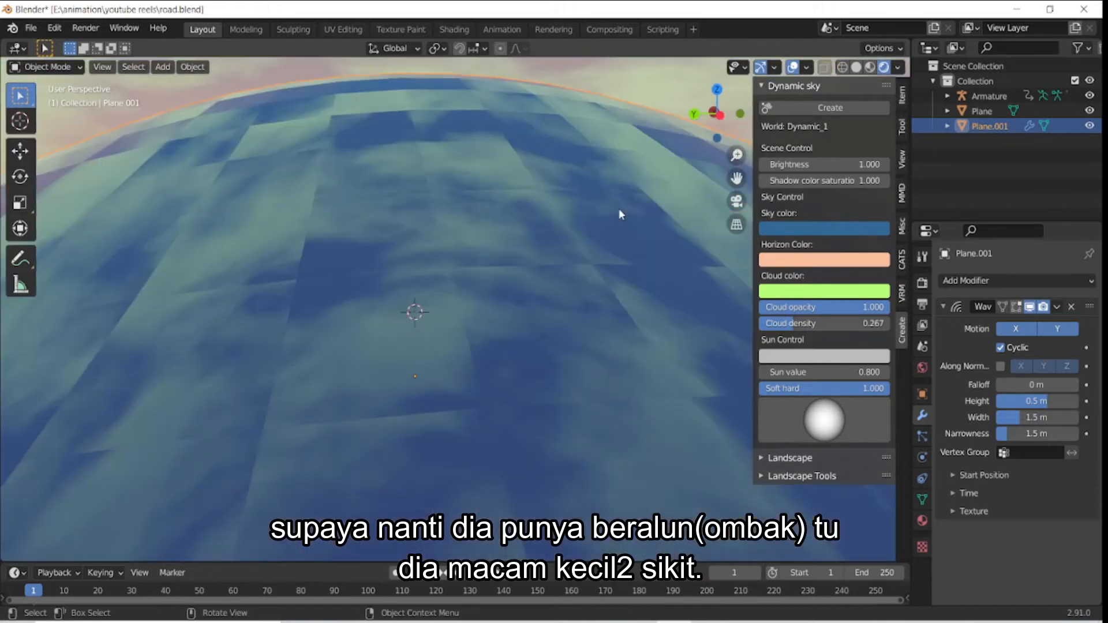
scroll(619, 210, "down", 6)
scroll(604, 274, "up", 8)
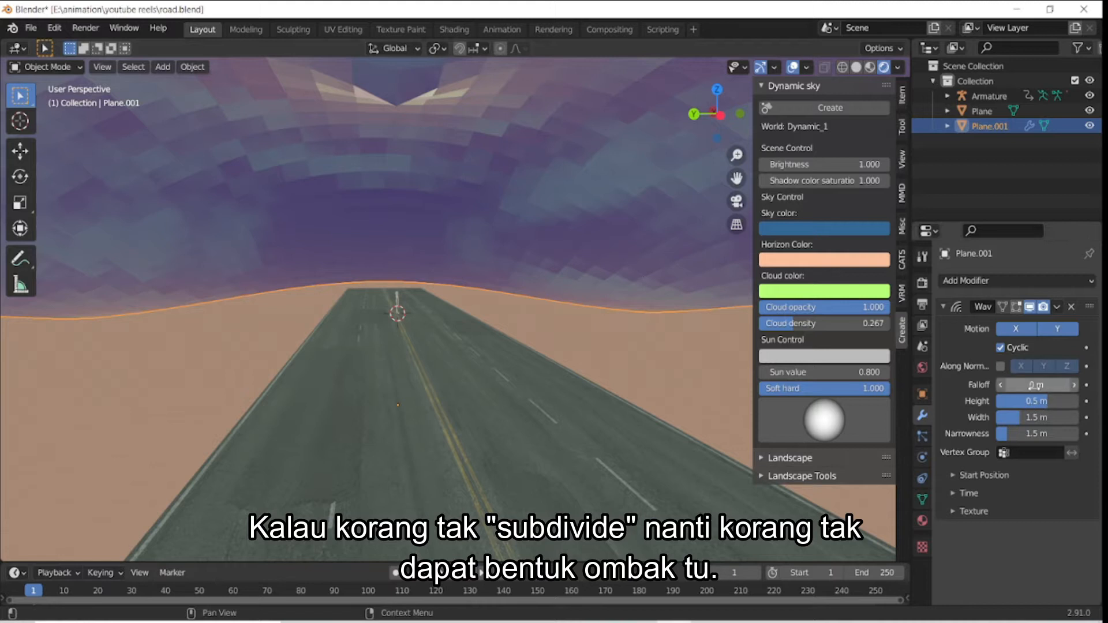
left_click_drag(1045, 405, 1018, 405)
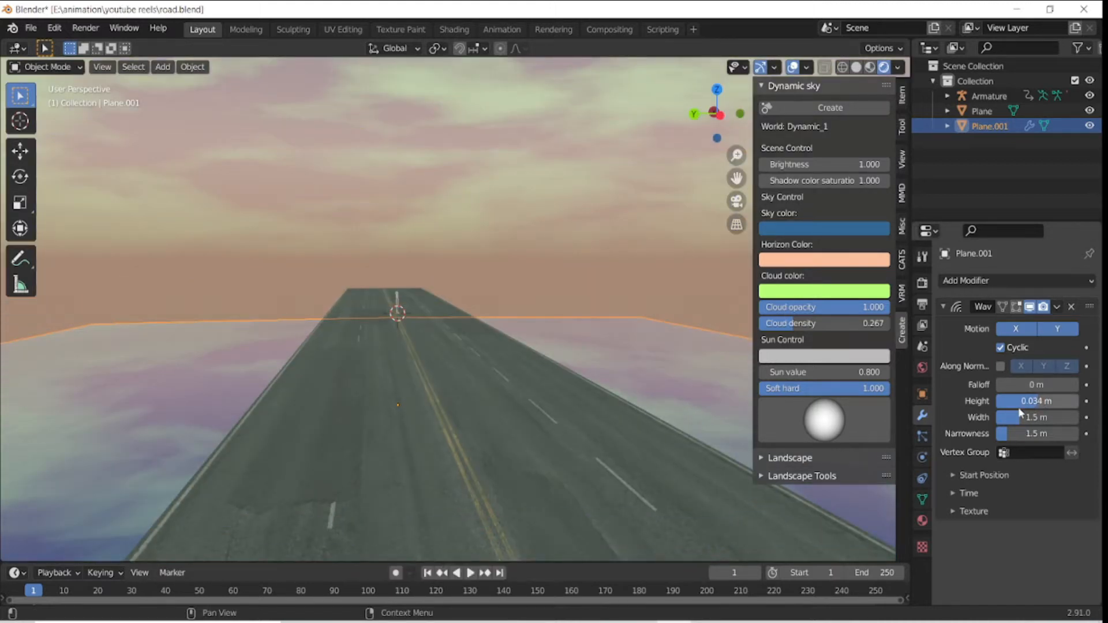
left_click_drag(724, 124, 669, 139)
right_click(662, 408)
key("Escape")
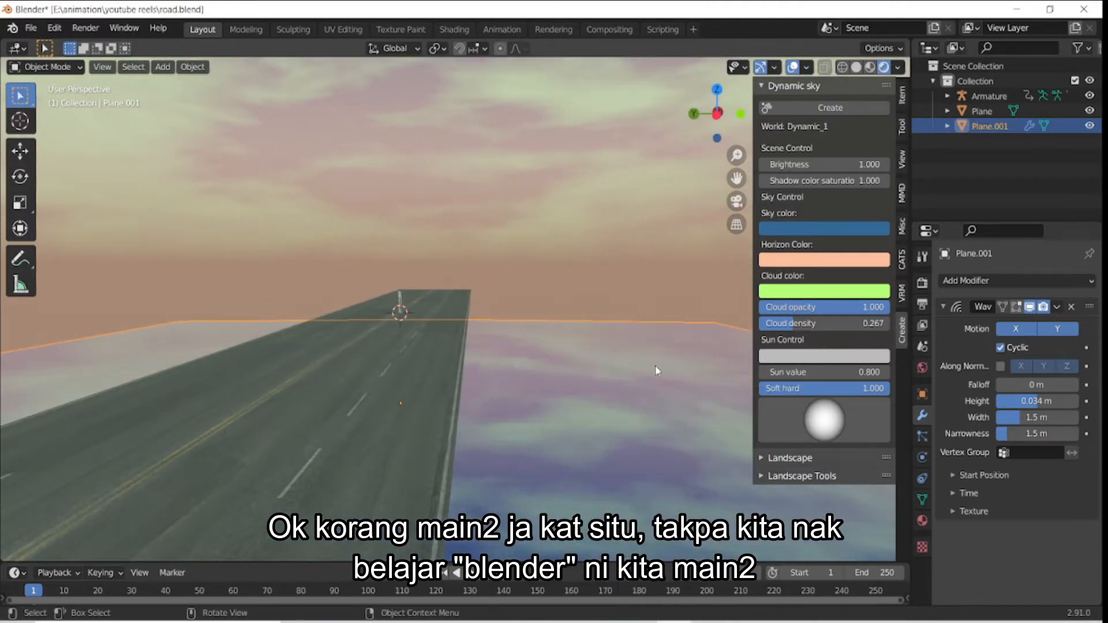
scroll(674, 393, "up", 2)
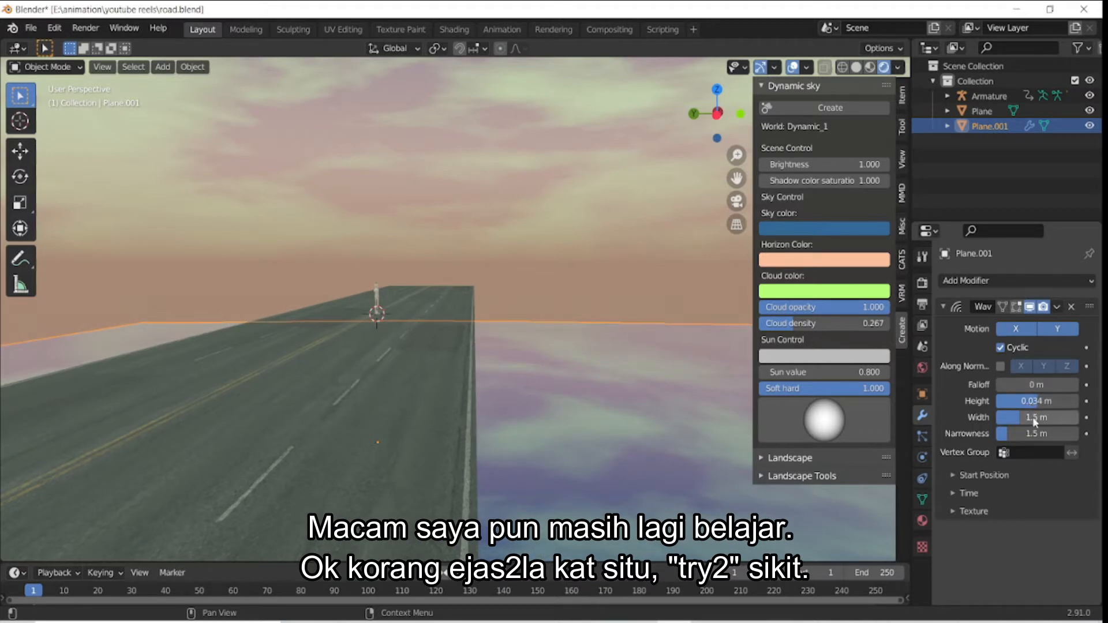
Set the sea's Wave width to 1.2 m, try a narrowness of 4.2 m and reduce the narrowness again.
mouse_move(1014, 422)
left_mouse_down()
mouse_move(1004, 421)
mouse_move(1015, 422)
left_mouse_up()
left_click_drag(1014, 435, 1033, 435)
middle_click_drag(496, 395, 669, 395)
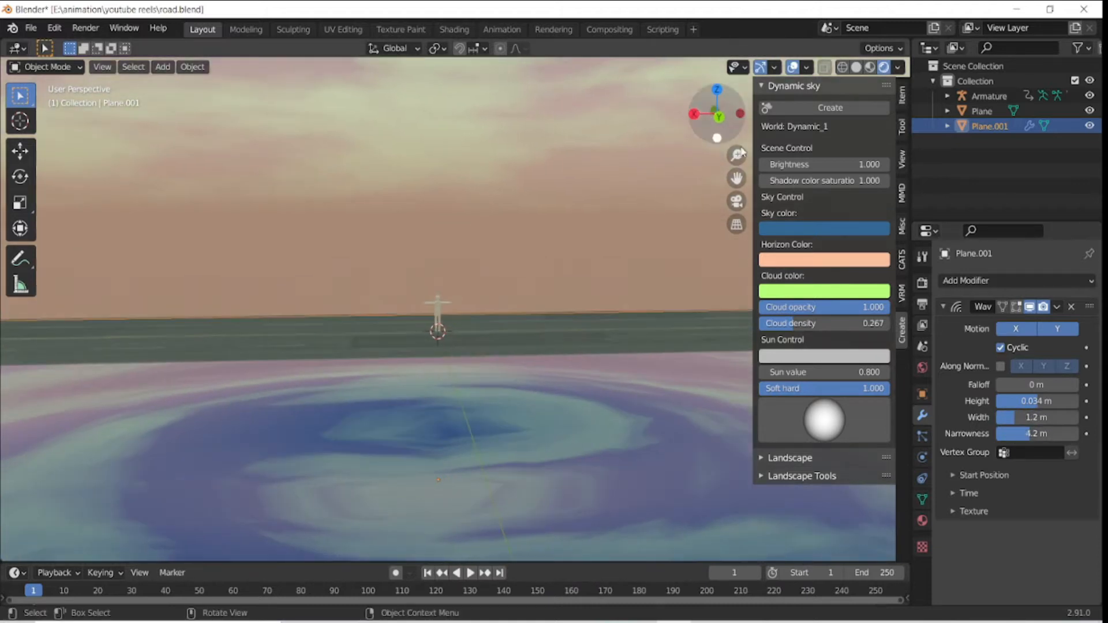
left_click_drag(1030, 435, 1014, 435)
middle_click_drag(646, 398, 468, 397)
Lower the sea material's transmission, set its roughness to 0.031 and deselect the sea plane.
left_click(922, 521)
scroll(1006, 514, "down", 7)
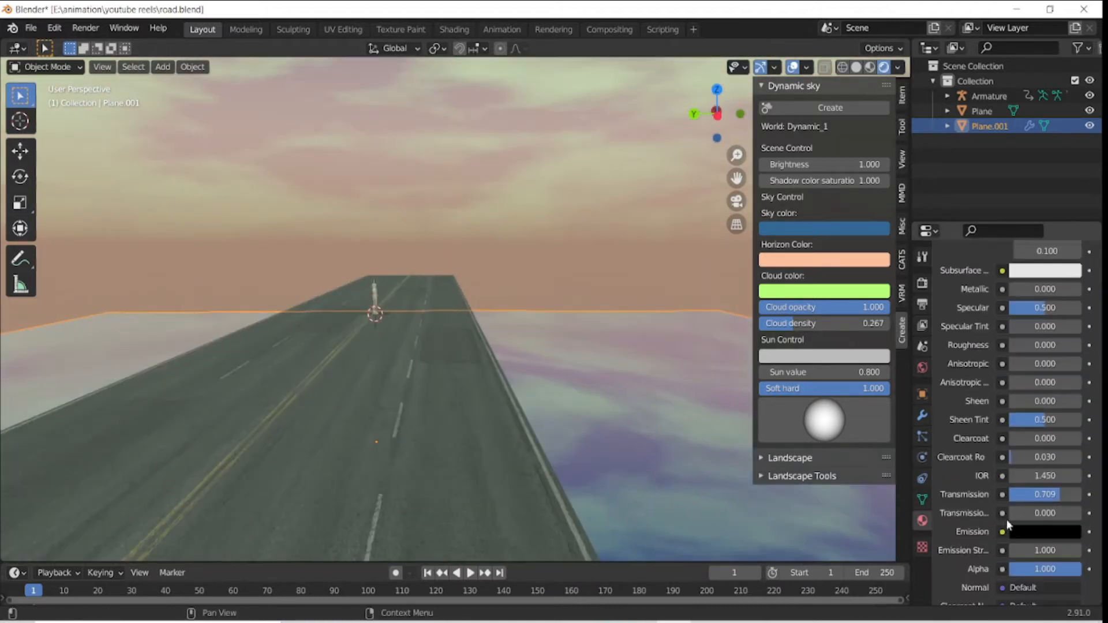
left_click_drag(1050, 494, 1000, 494)
scroll(1021, 490, "up", 7)
left_click(1043, 401)
mouse_move(1033, 562)
left_mouse_down()
mouse_move(1046, 562)
mouse_move(1035, 562)
left_mouse_up()
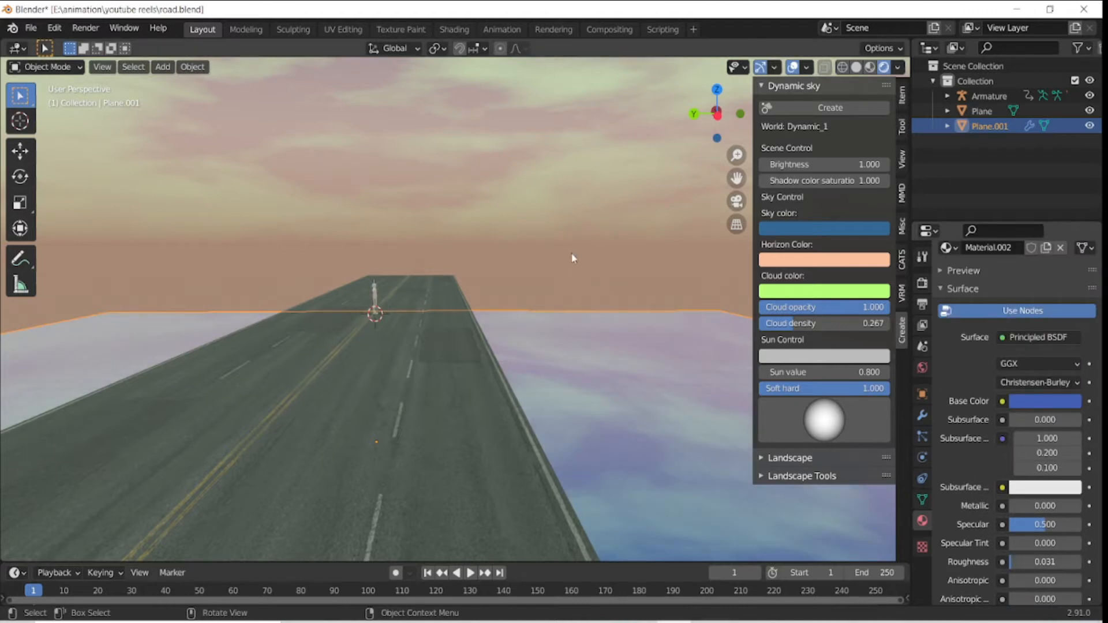
left_click(572, 257)
scroll(577, 271, "up", 5)
middle_click_drag(582, 283, 472, 331)
scroll(615, 293, "down", 7)
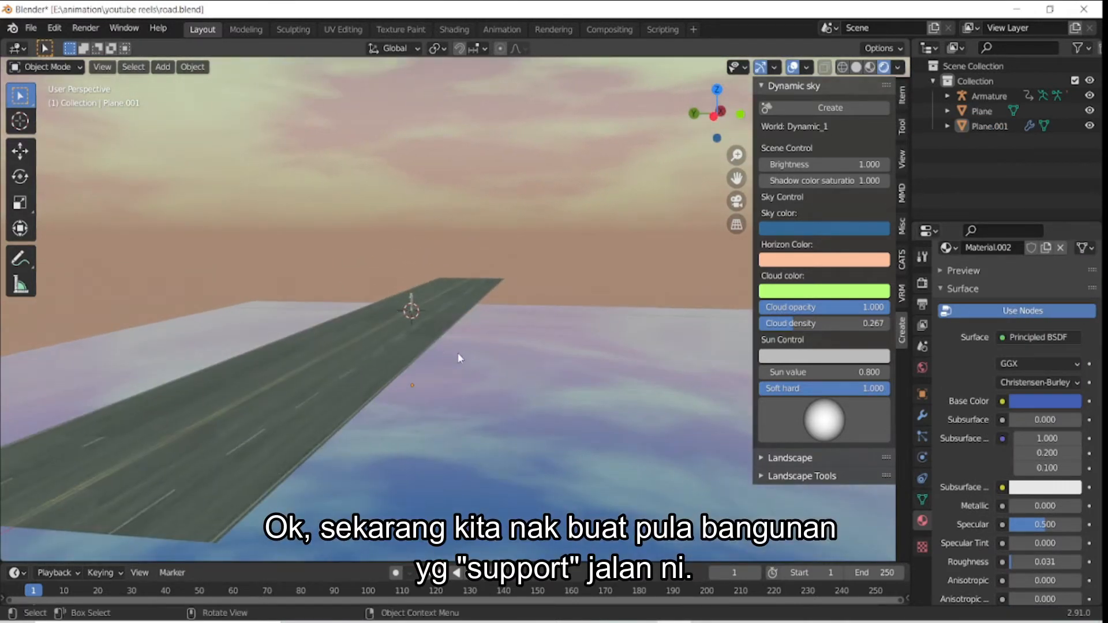
Add a cube at the scene centre and scale it about 7.5 times along Y, slightly wider than the road.
key("shift+a")
mouse_move(445, 321)
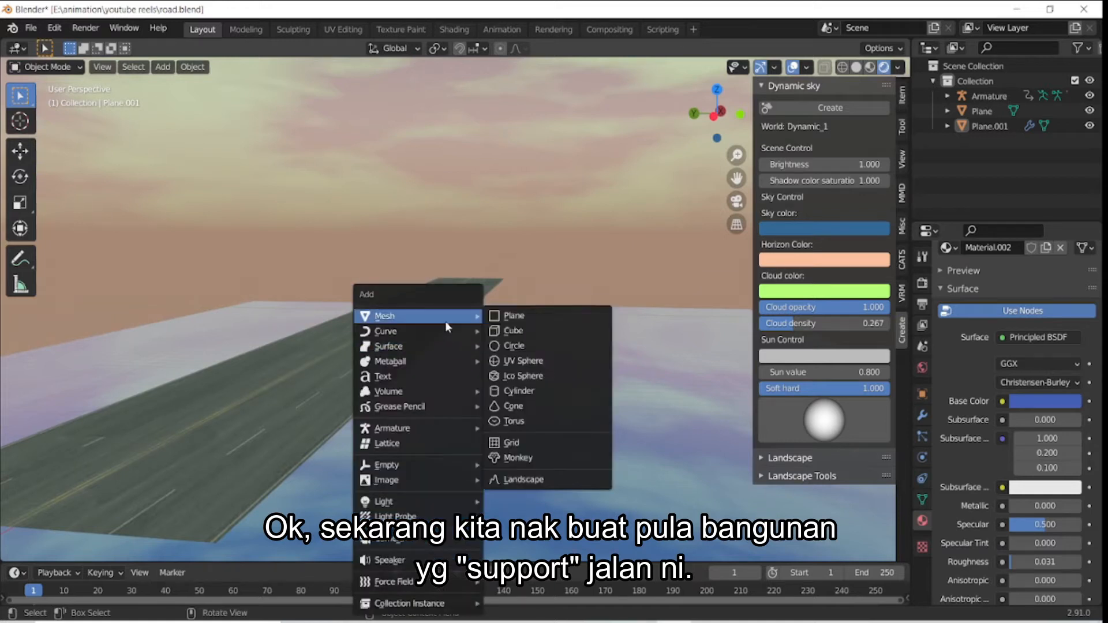
left_click(514, 334)
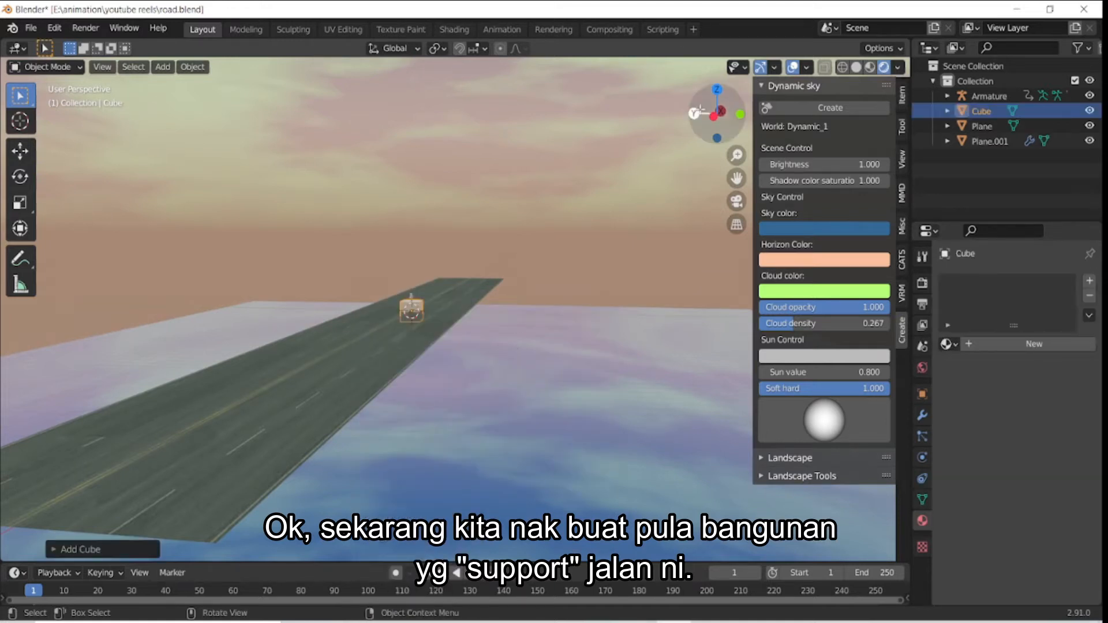
left_click_drag(699, 109, 723, 113)
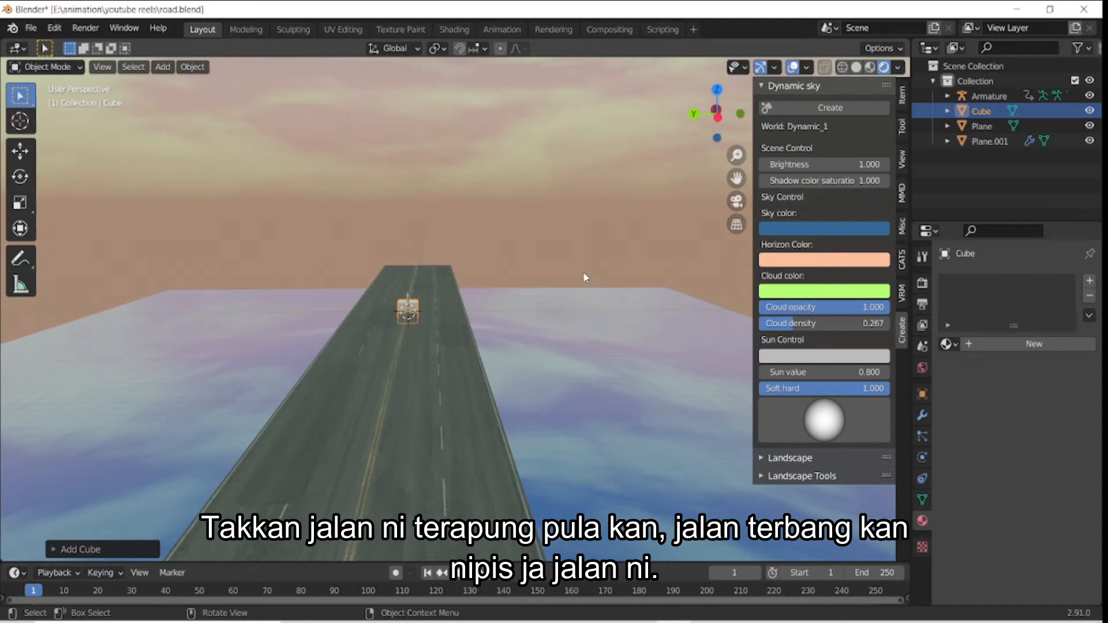
key("s")
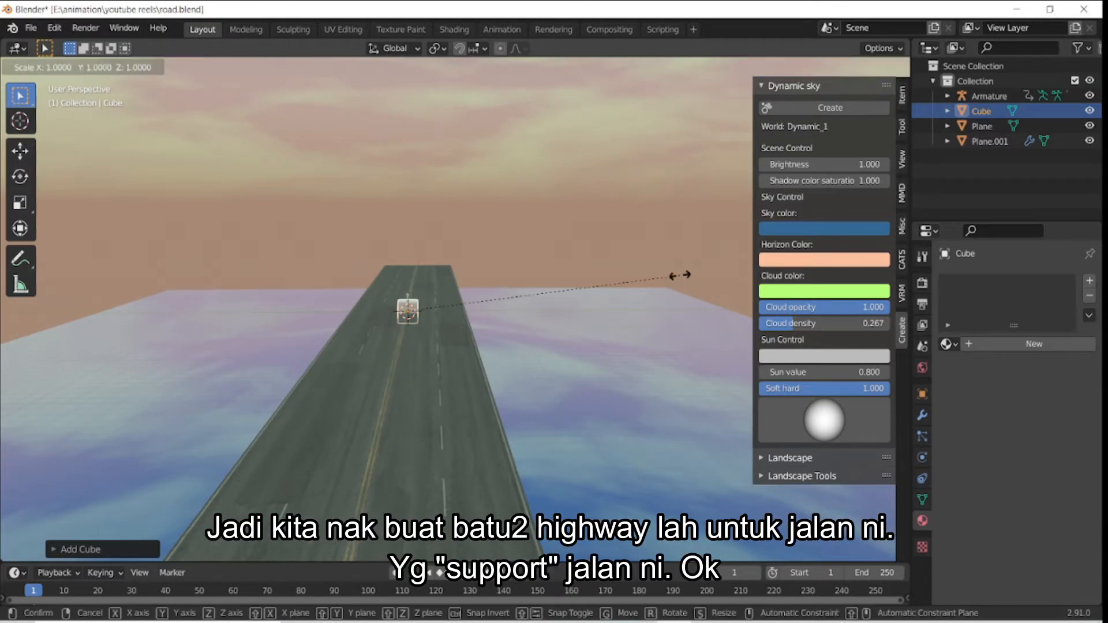
key("y")
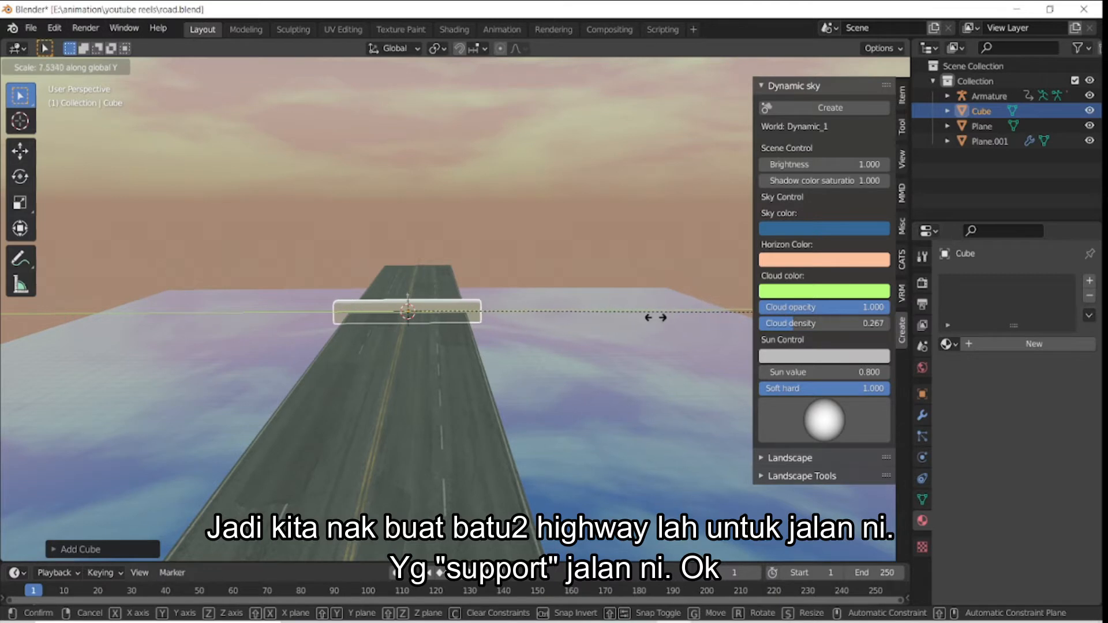
left_click(671, 316)
Stretch the cube along X in top view until it extends slightly past both ends of the road.
key("grave")
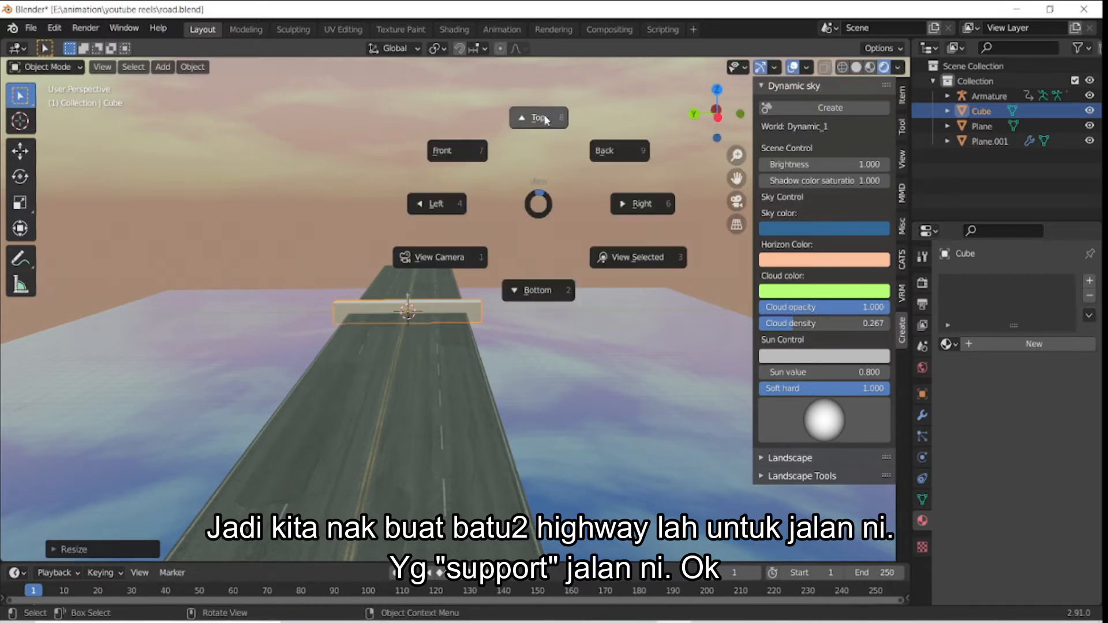
left_click(545, 120)
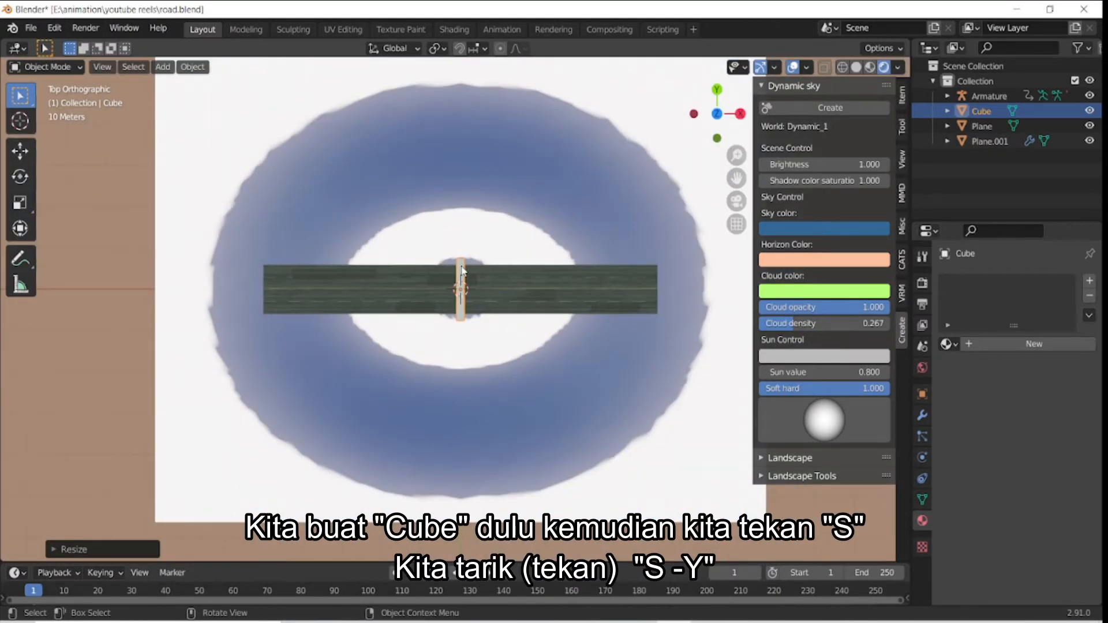
key("s")
key("y")
key("x")
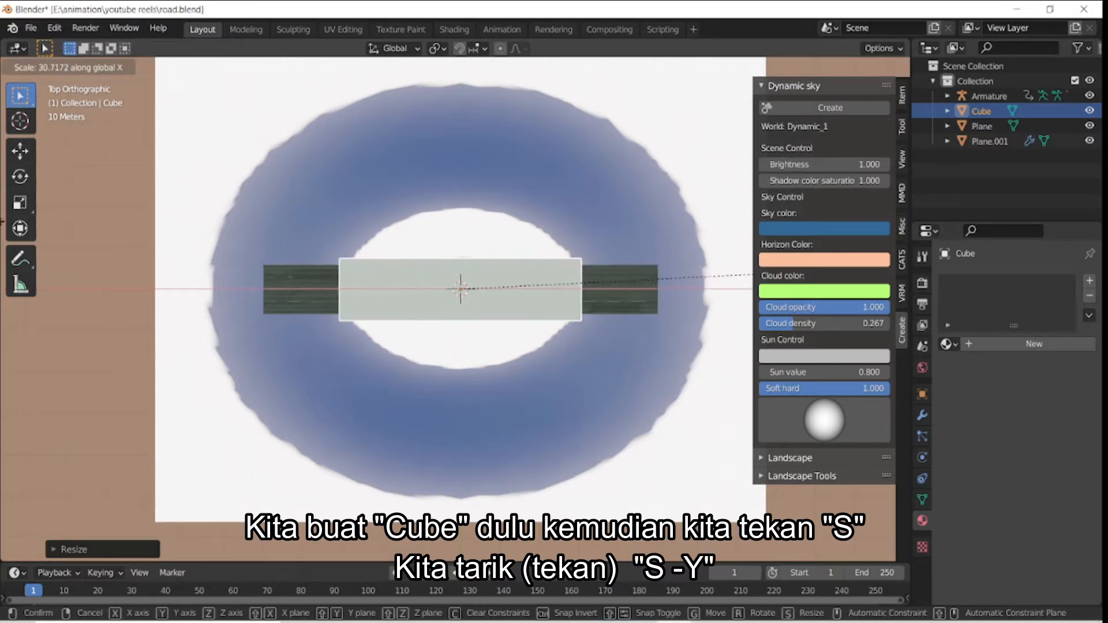
left_click(5, 212)
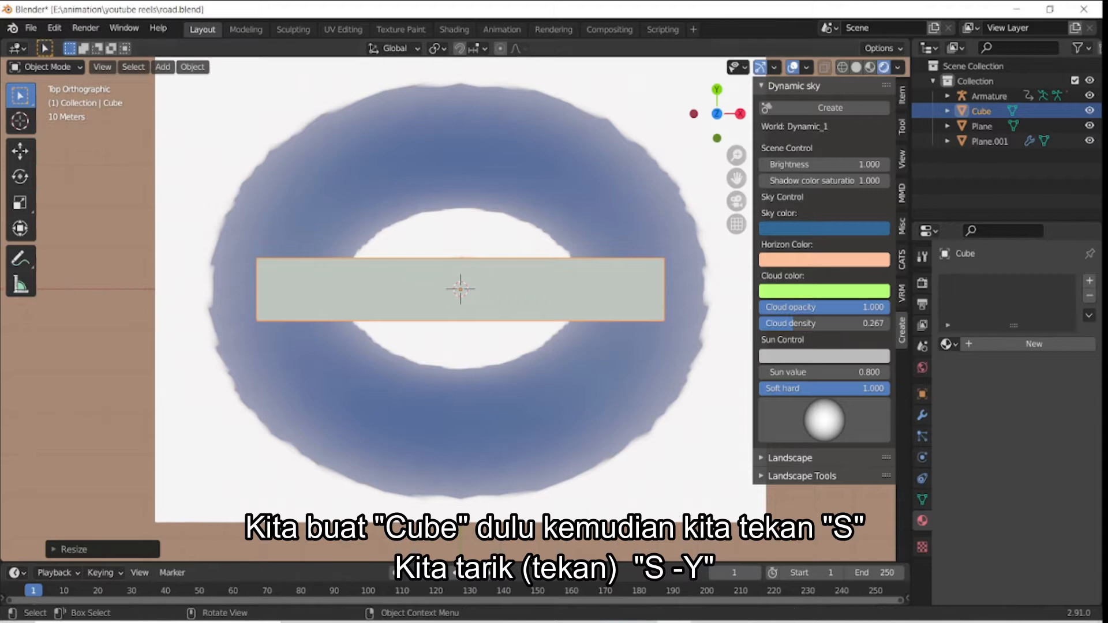
Lower the cube along Z until its top lies just under the road surface as a supporting slab.
left_click_drag(717, 112, 865, 2)
scroll(587, 231, "up", 5)
key("g")
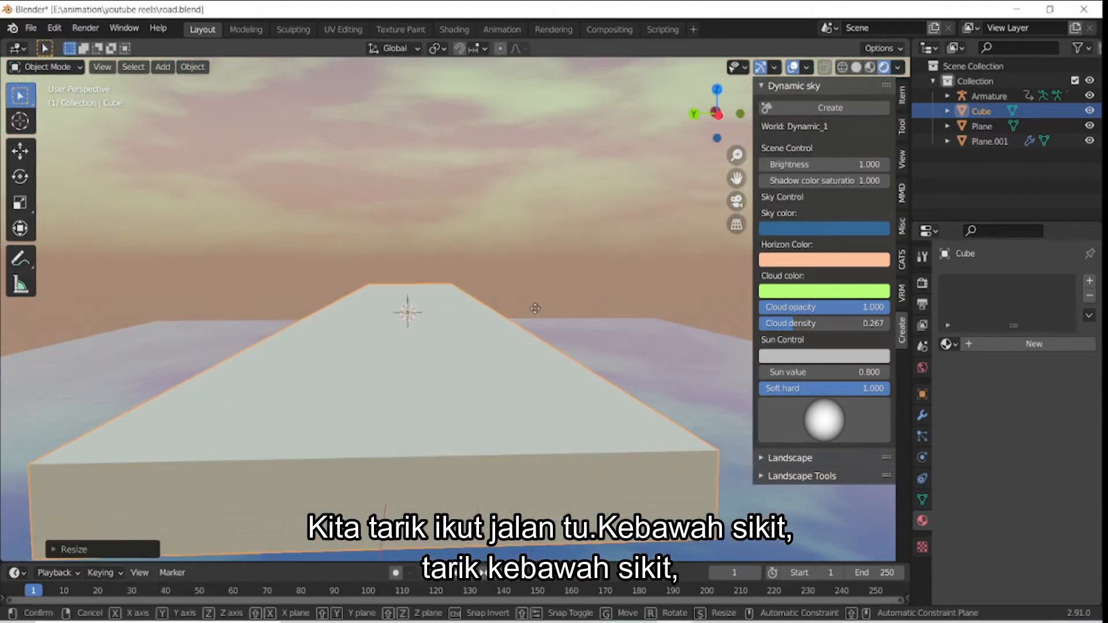
key("z")
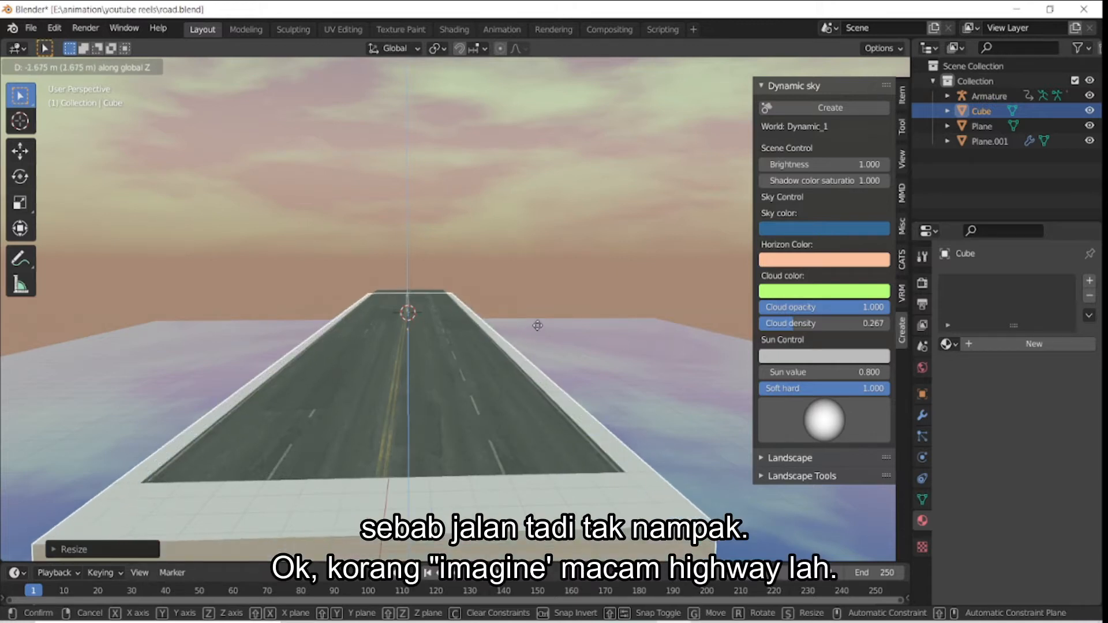
left_click(542, 326)
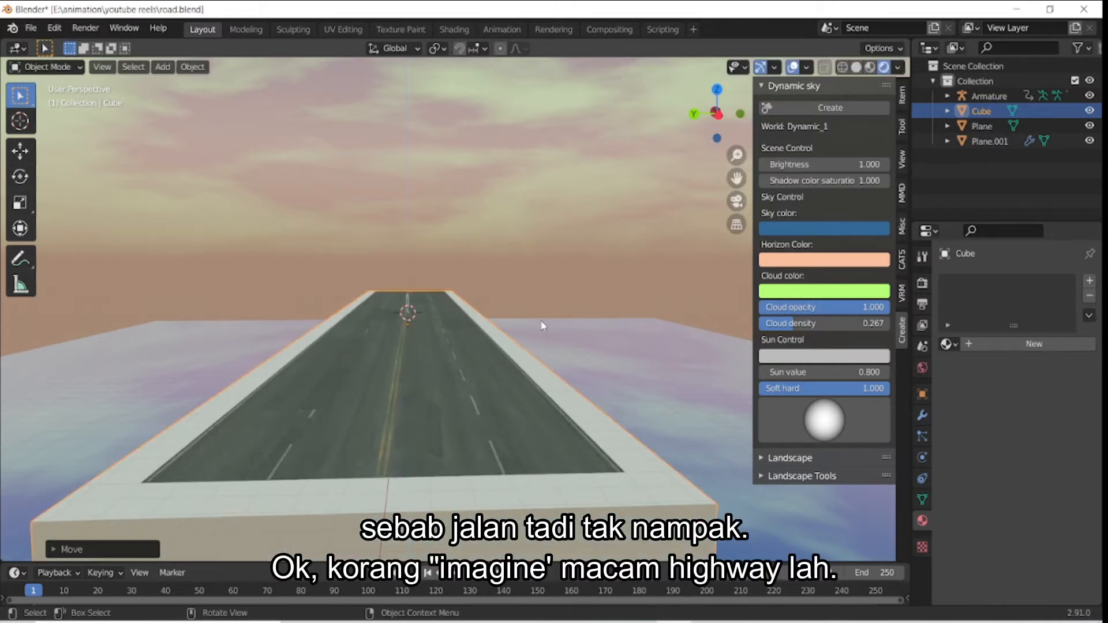
mouse_move(718, 116)
left_mouse_down()
mouse_move(735, 118)
mouse_move(716, 114)
left_mouse_up()
scroll(687, 170, "up", 2)
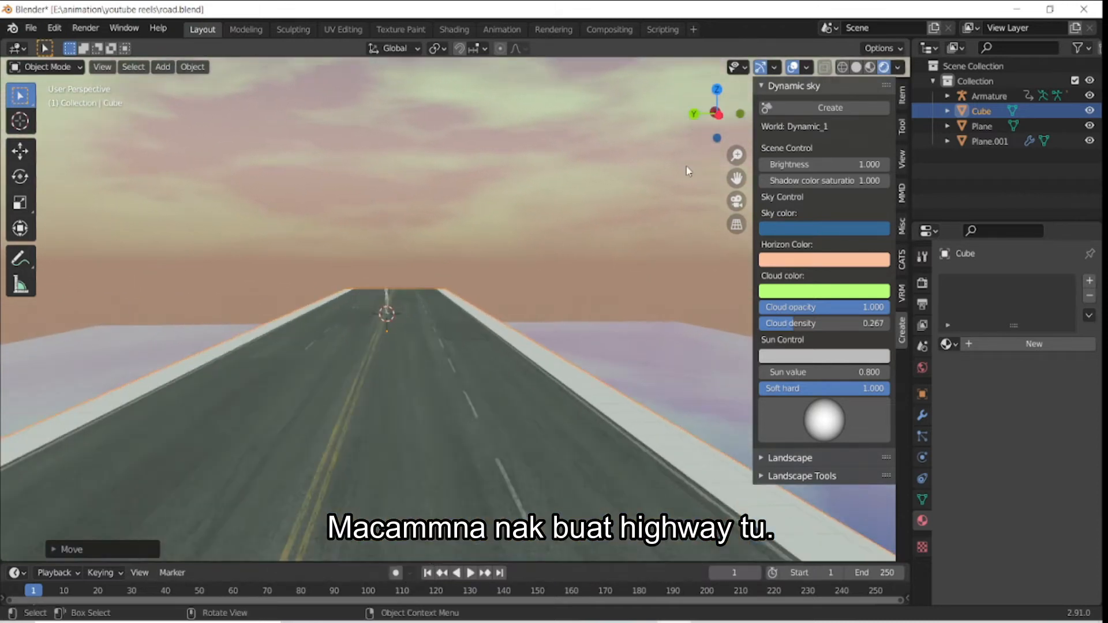
Add two lengthwise loop cuts to the slab, slid beside the road's long edges at Y about 0.81 and -0.78, and save the file.
key("Tab")
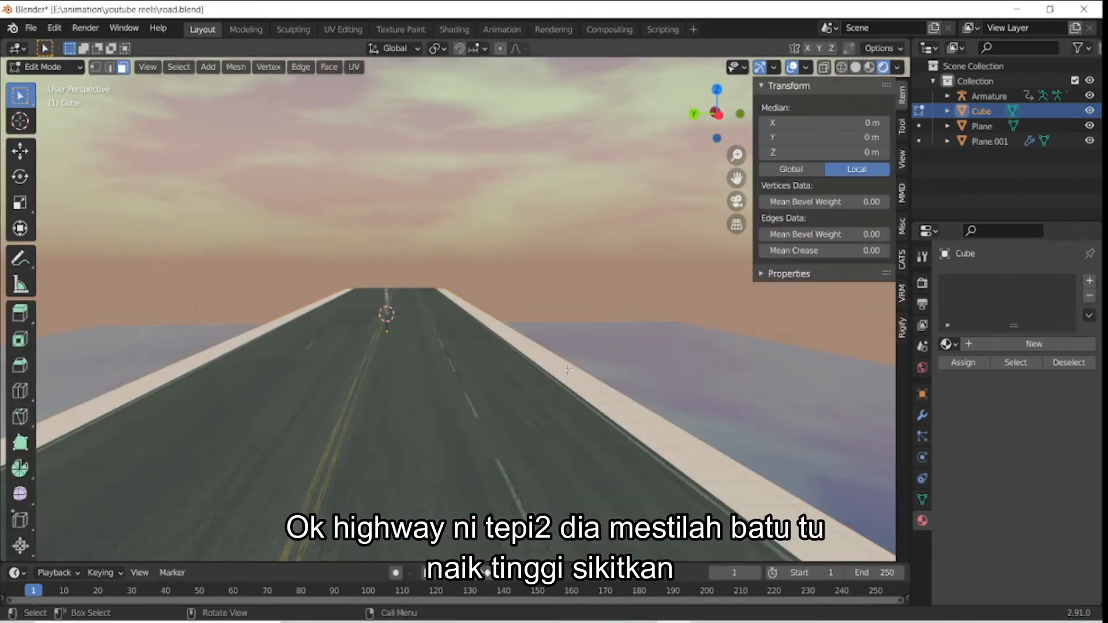
key("KP_7")
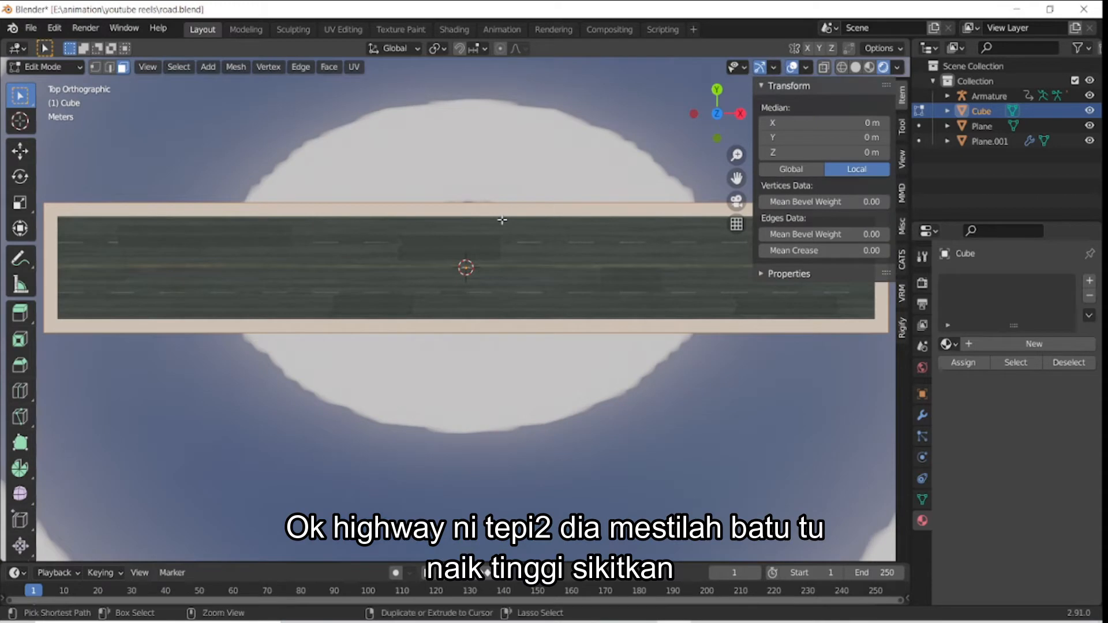
key("g")
key("g")
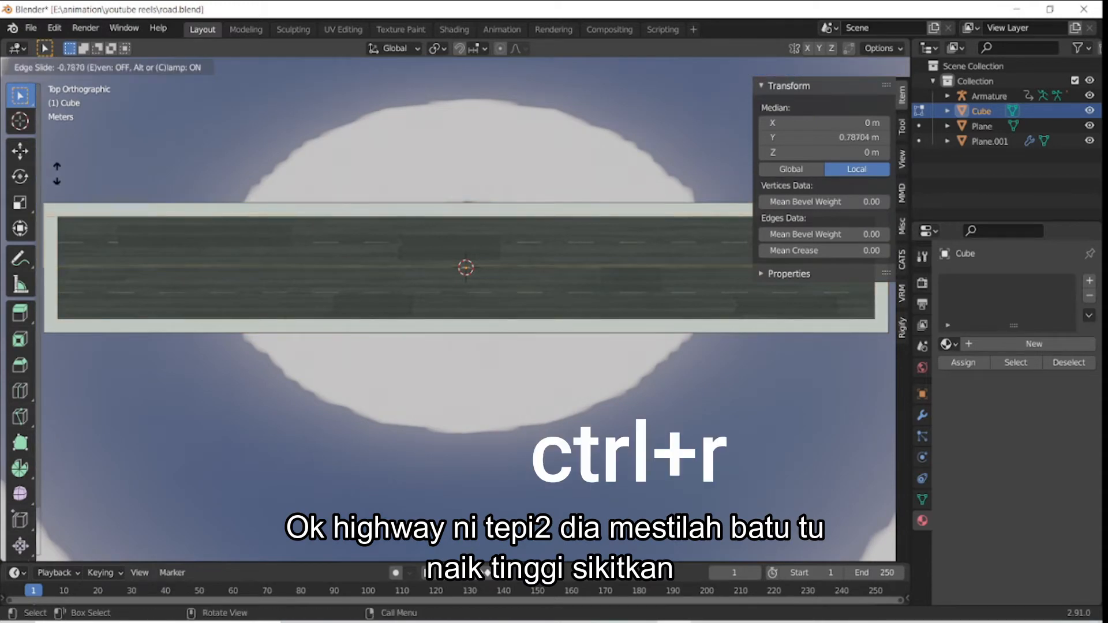
left_click(57, 171)
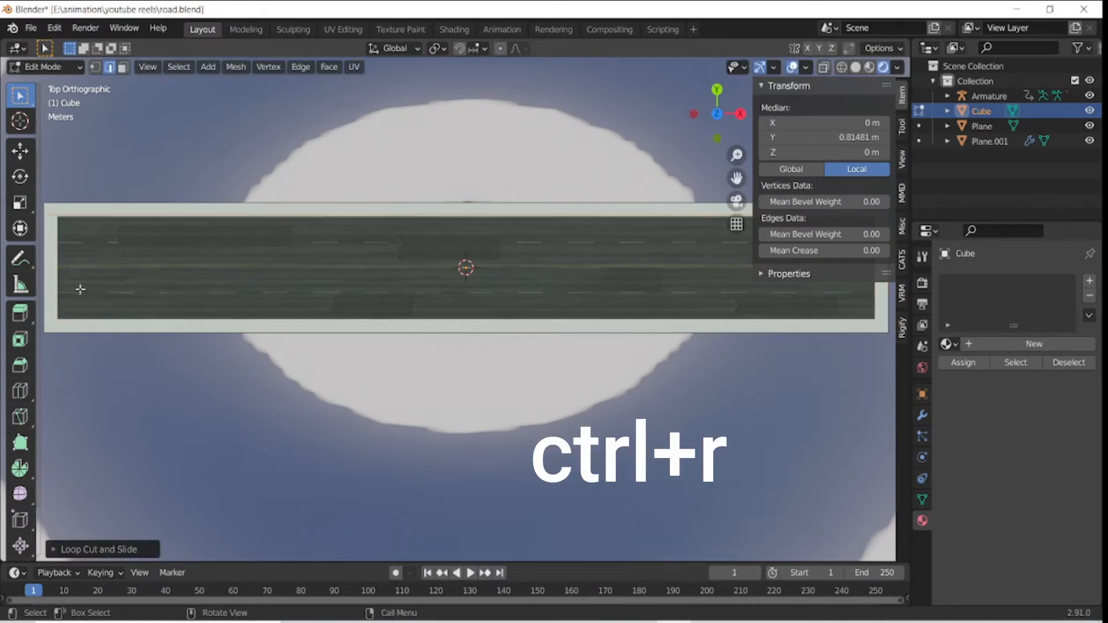
key("g")
key("g")
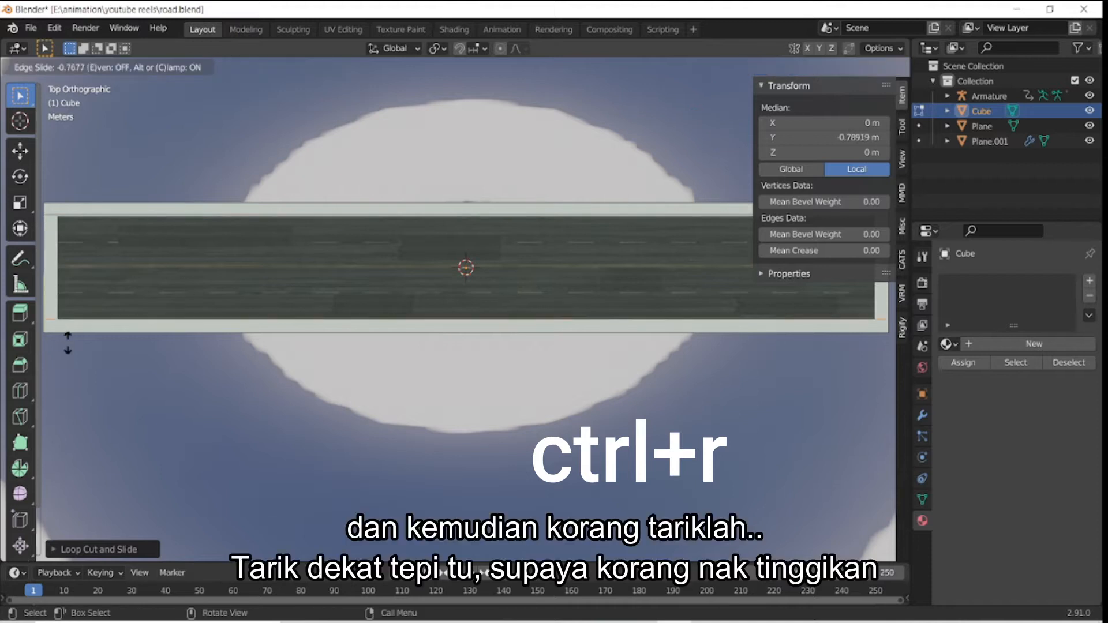
left_click(67, 343)
key("Tab")
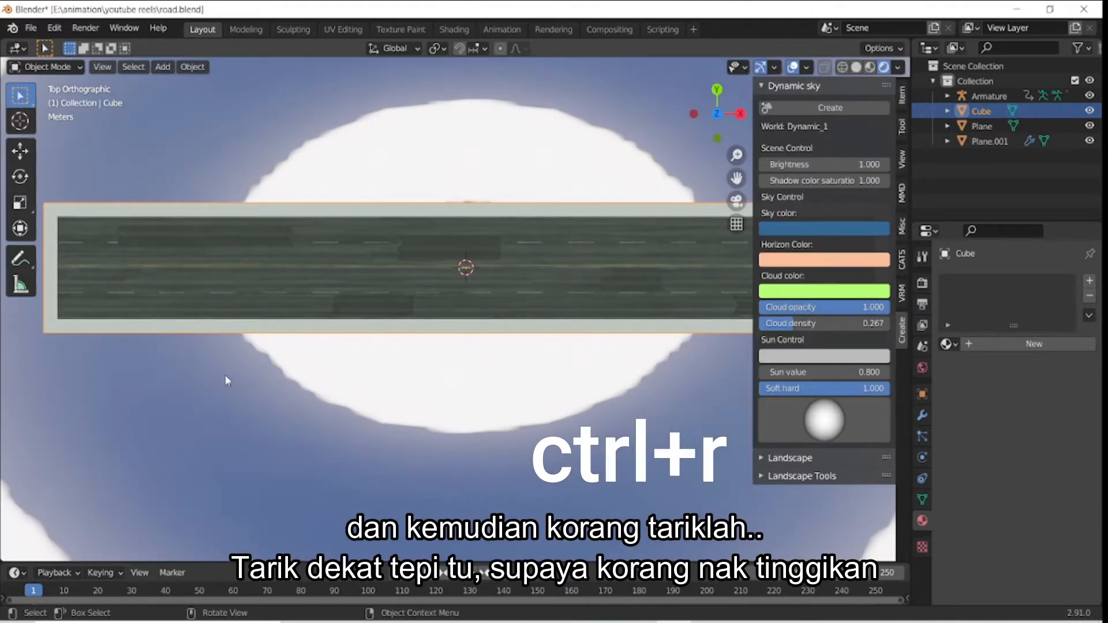
key("Tab")
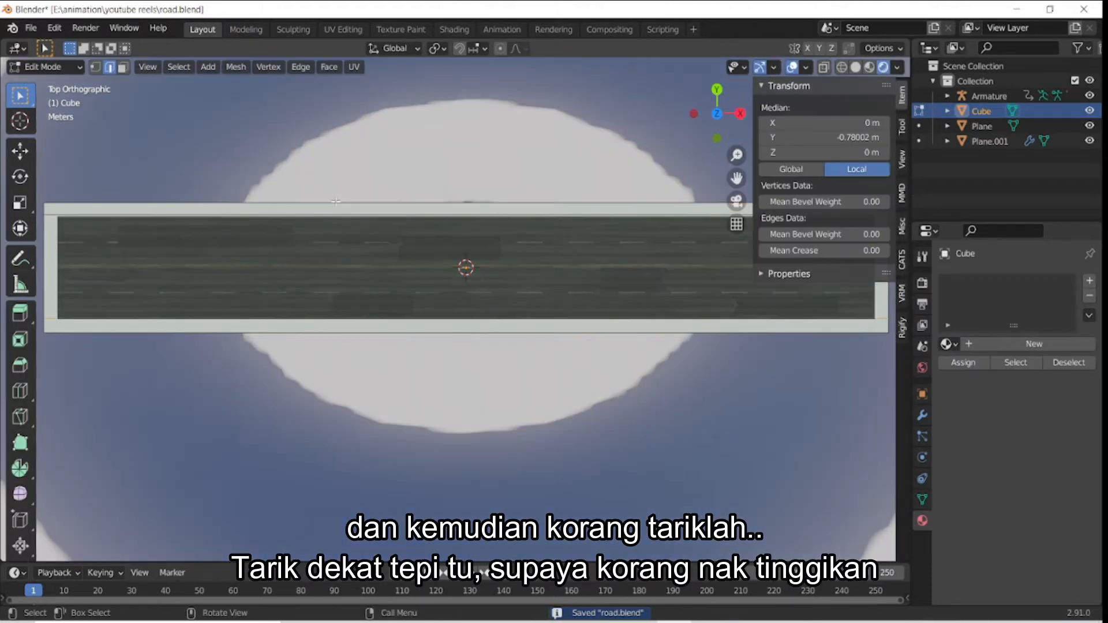
Select the slab's narrow top face along the road's negative-Y edge in face mode.
left_click(123, 67)
left_click(180, 210)
left_click(213, 321)
key("grave")
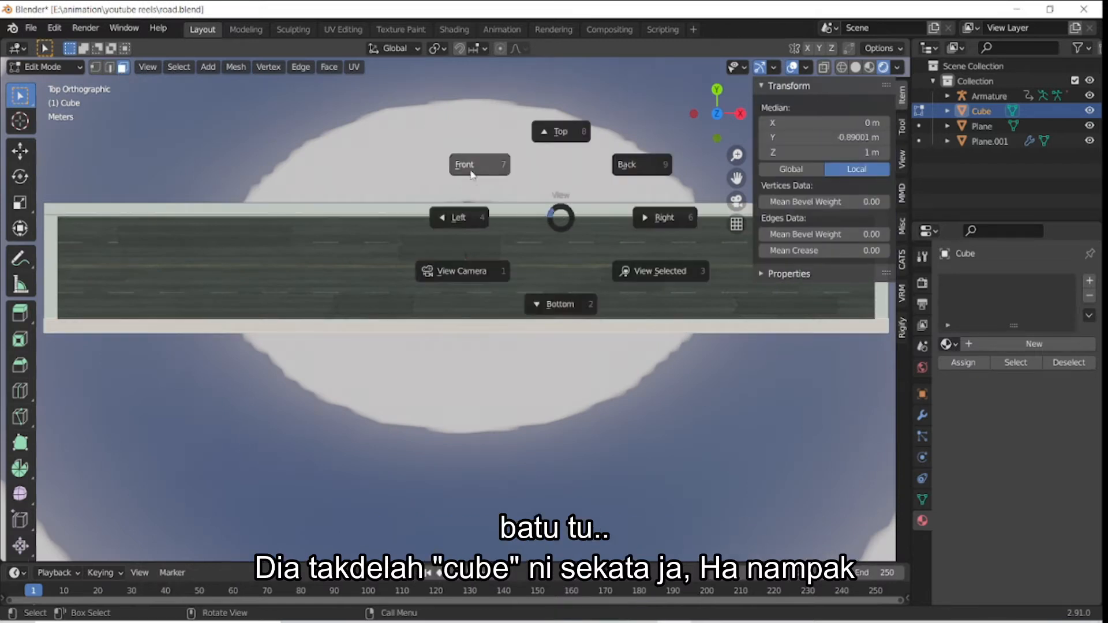
left_click(452, 215)
scroll(439, 313, "up", 7)
key("e")
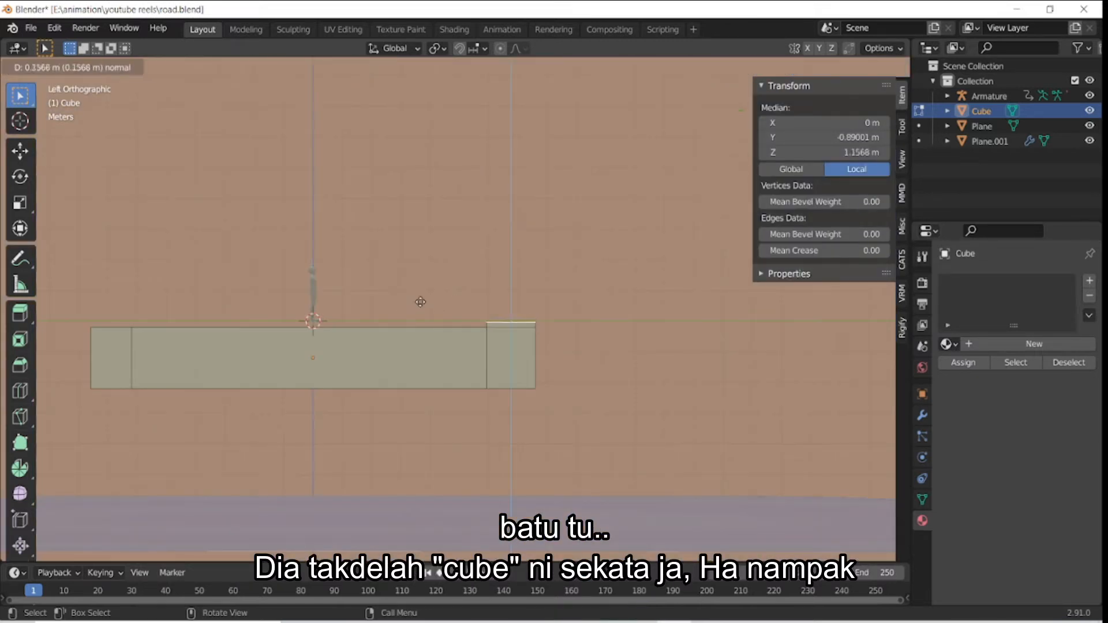
right_click(420, 300)
left_click_drag(717, 113, 721, 122)
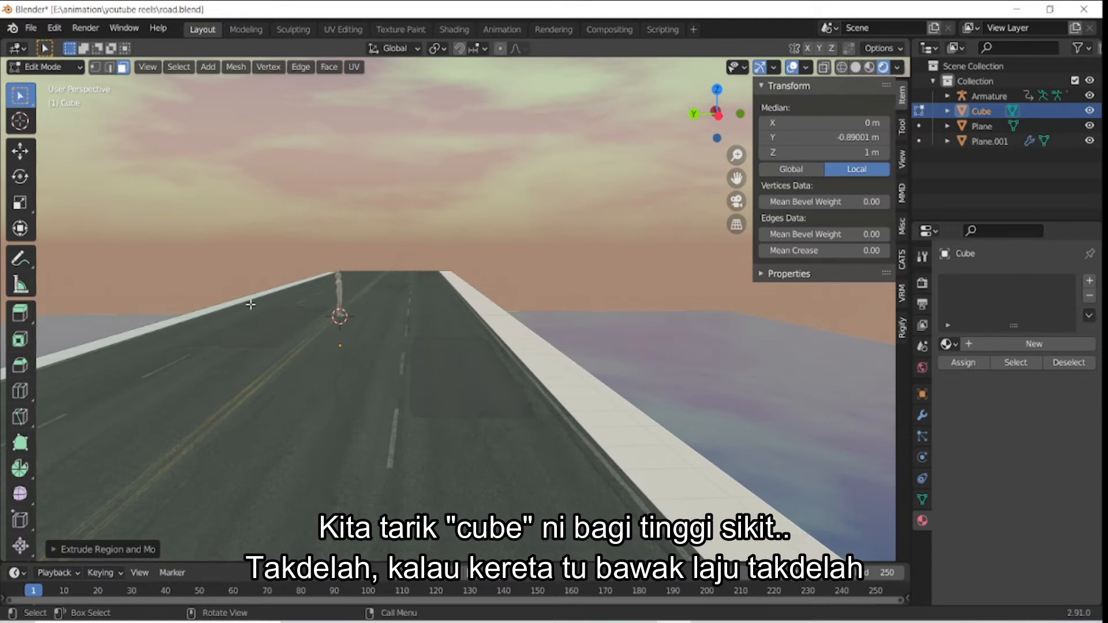
Add the opposite edge strip to the selection and extrude both strips upward as raised highway barriers.
left_click(199, 315, "shift")
key("e")
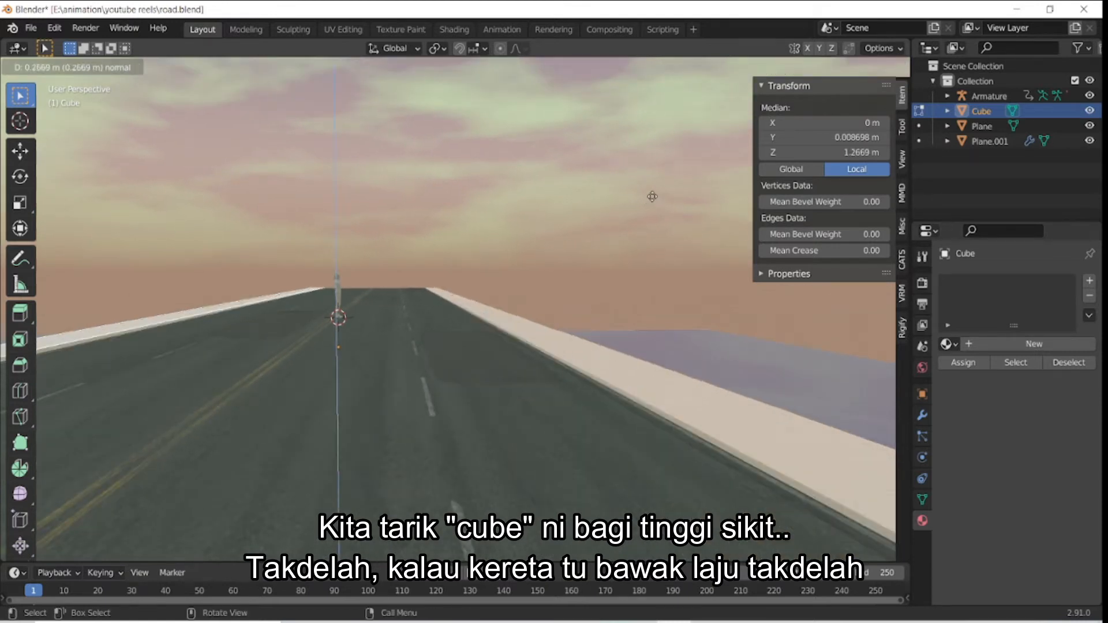
left_click(655, 164)
middle_click_drag(654, 165, 825, 173)
mouse_move(717, 115)
left_mouse_down()
mouse_move(729, 108)
mouse_move(750, 128)
mouse_move(708, 122)
mouse_move(737, 116)
left_mouse_up()
left_click(652, 164)
key("Tab")
left_click(609, 165)
Undo the upward extrusion of the two edge strips.
key("ctrl+z")
key("ctrl+z")
key("ctrl+z")
key("ctrl+z")
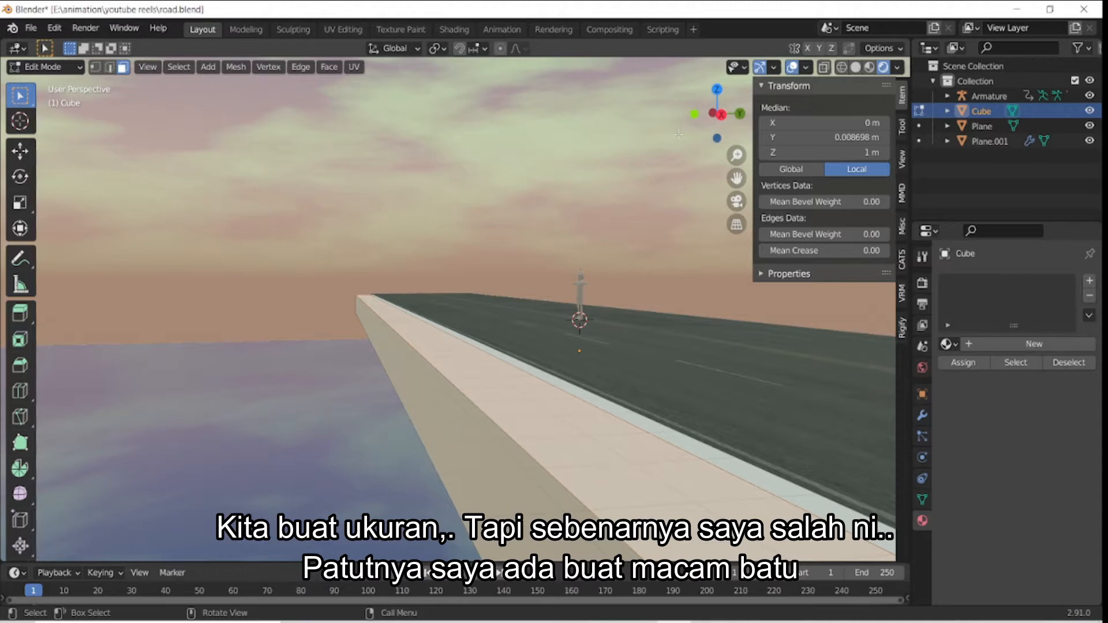
Widen the slab in Object Mode by scaling it about 1.27 times along the global Y axis.
key("grave")
left_click(589, 44)
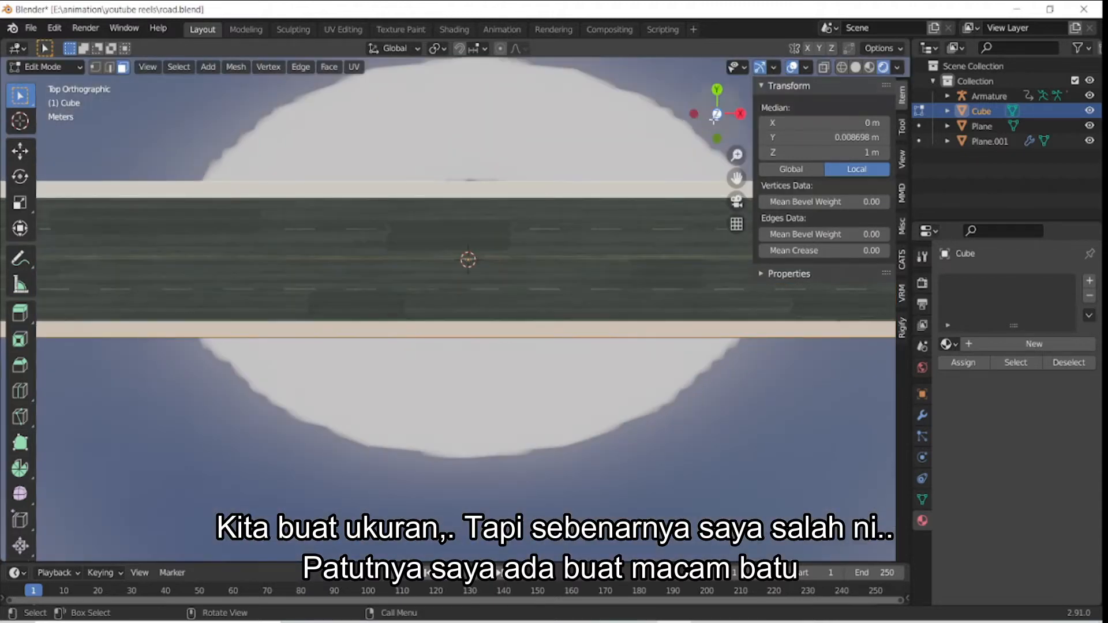
left_click_drag(714, 120, 714, 120)
left_click(529, 182)
key("Tab")
left_click(488, 195)
left_click(488, 195)
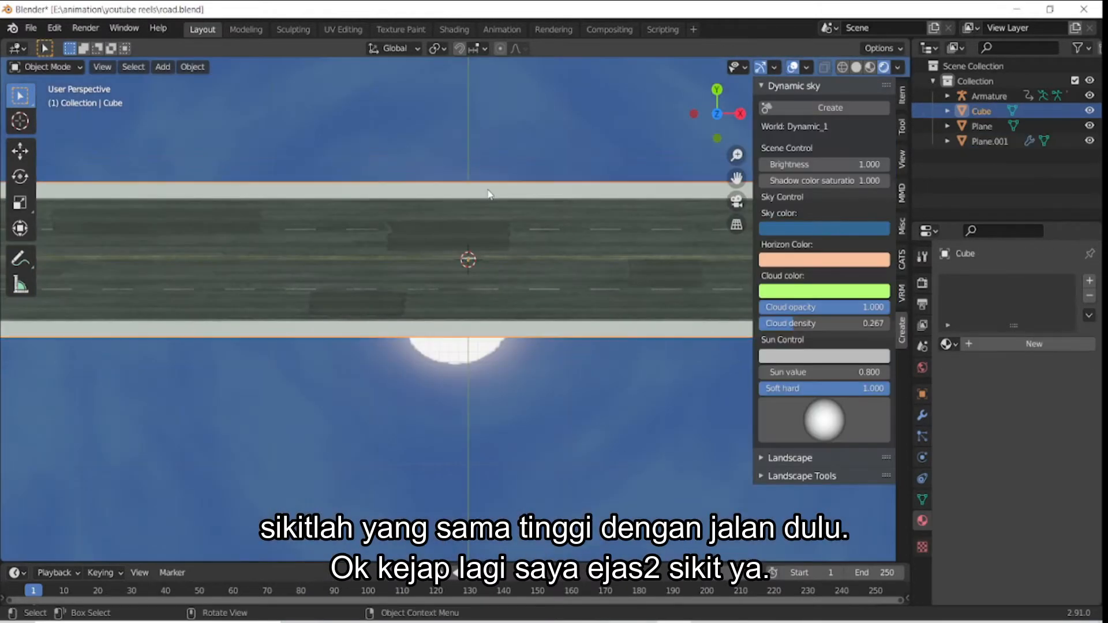
key("s")
key("y")
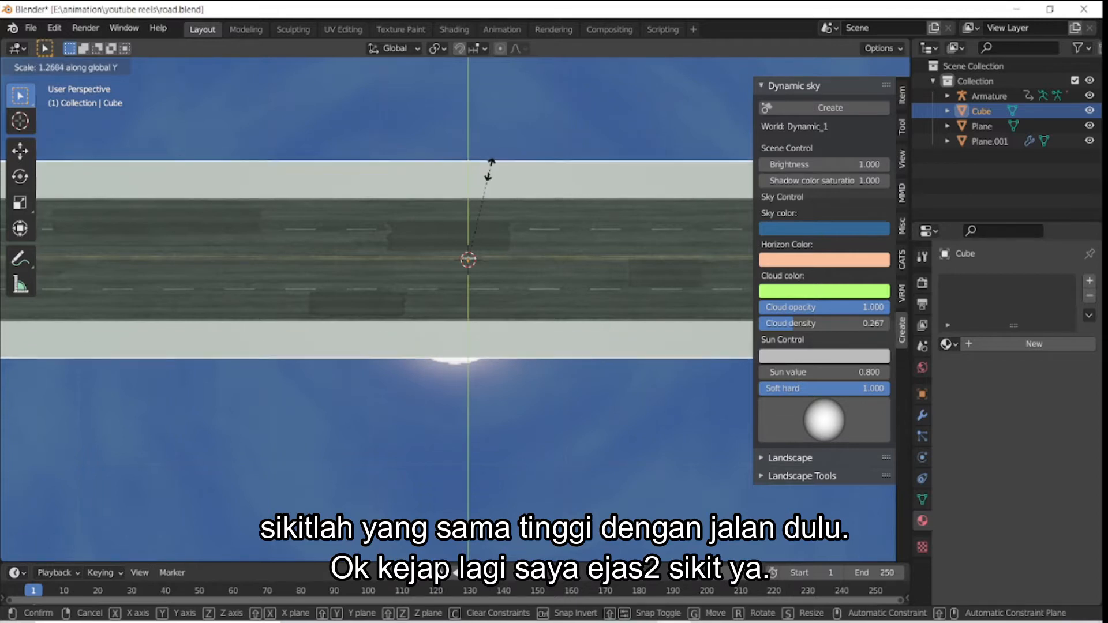
left_click(491, 168)
Select both long top edge strips of the slab and extrude them upward about 1.56 m as barriers.
key("Tab")
left_click_drag(715, 118, 757, 35)
left_click(551, 224)
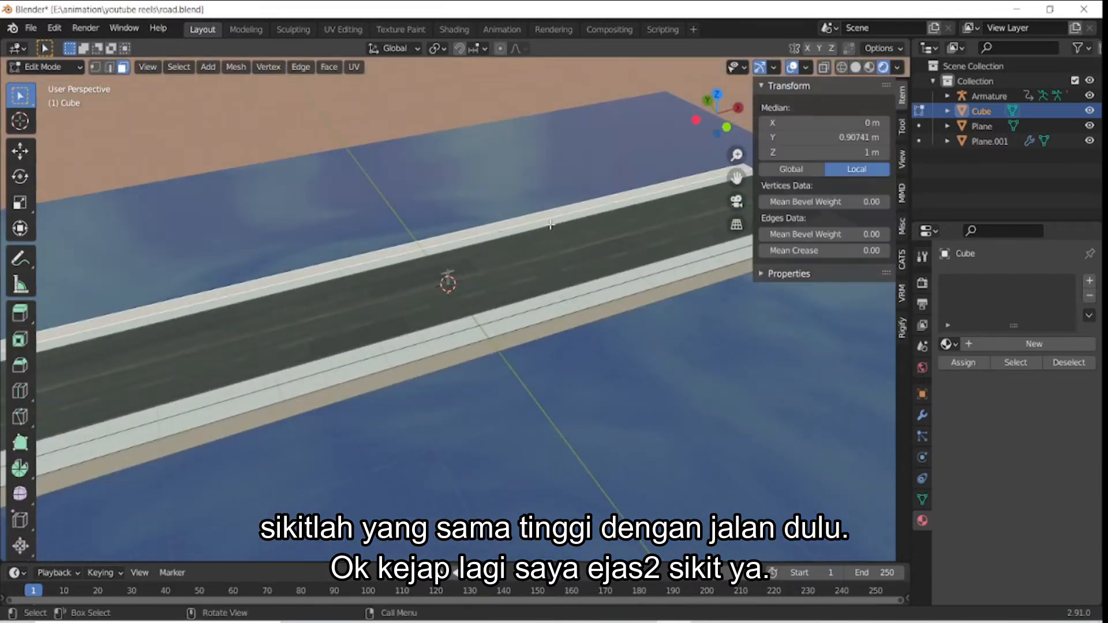
left_click(554, 312, "shift")
left_click_drag(715, 118, 513, 57)
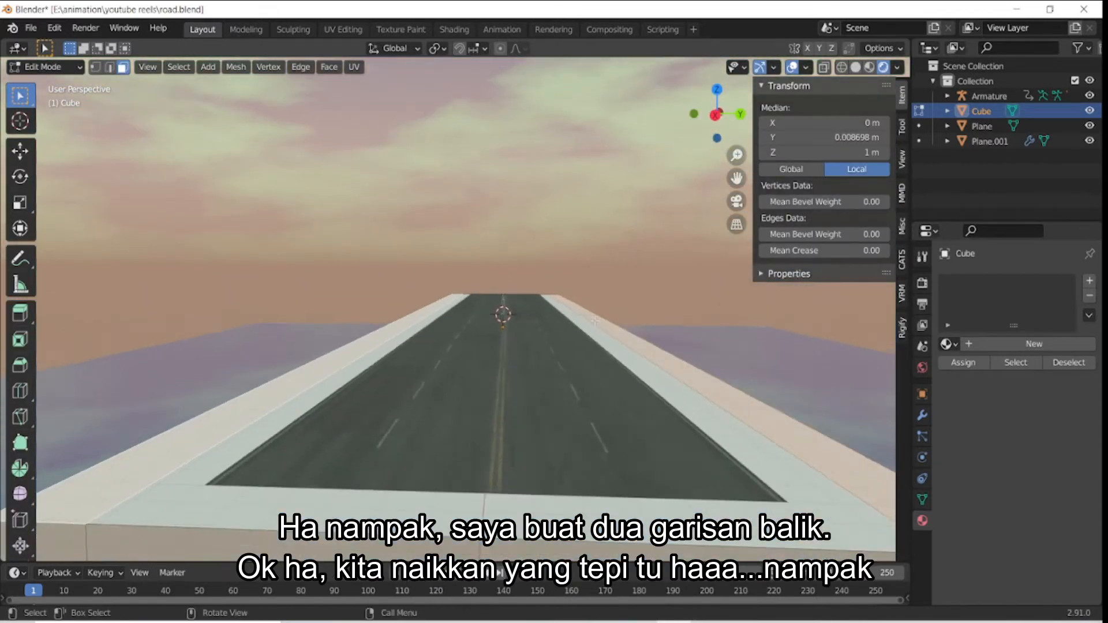
key("e")
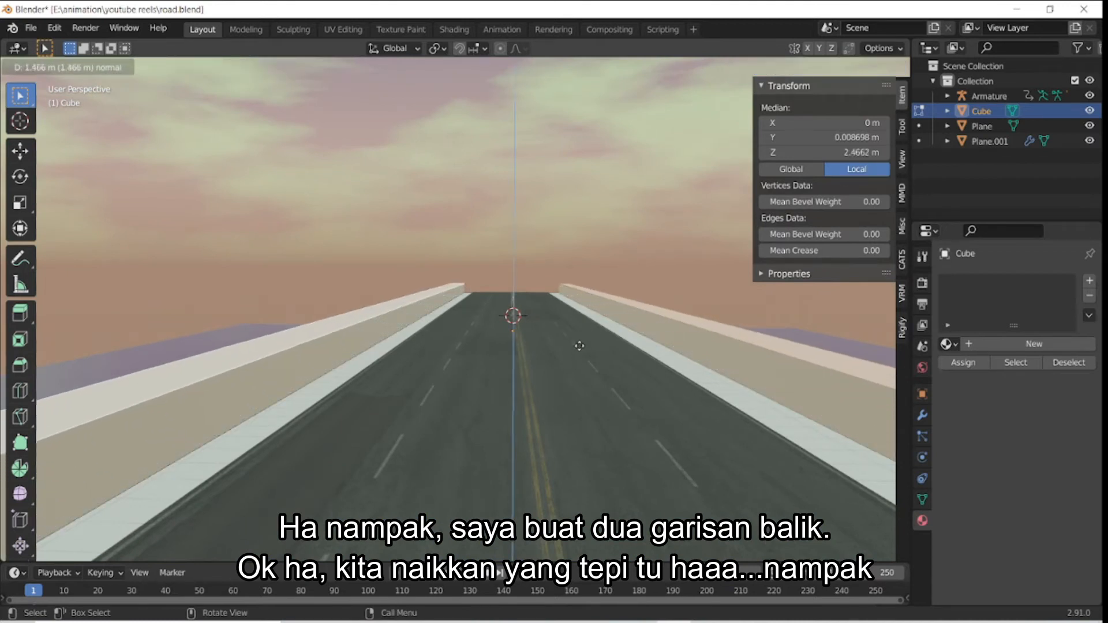
left_click(580, 343)
Examine the raised barriers and road from the road's end and from the front.
left_click_drag(715, 118, 893, 110)
scroll(571, 232, "down", 2)
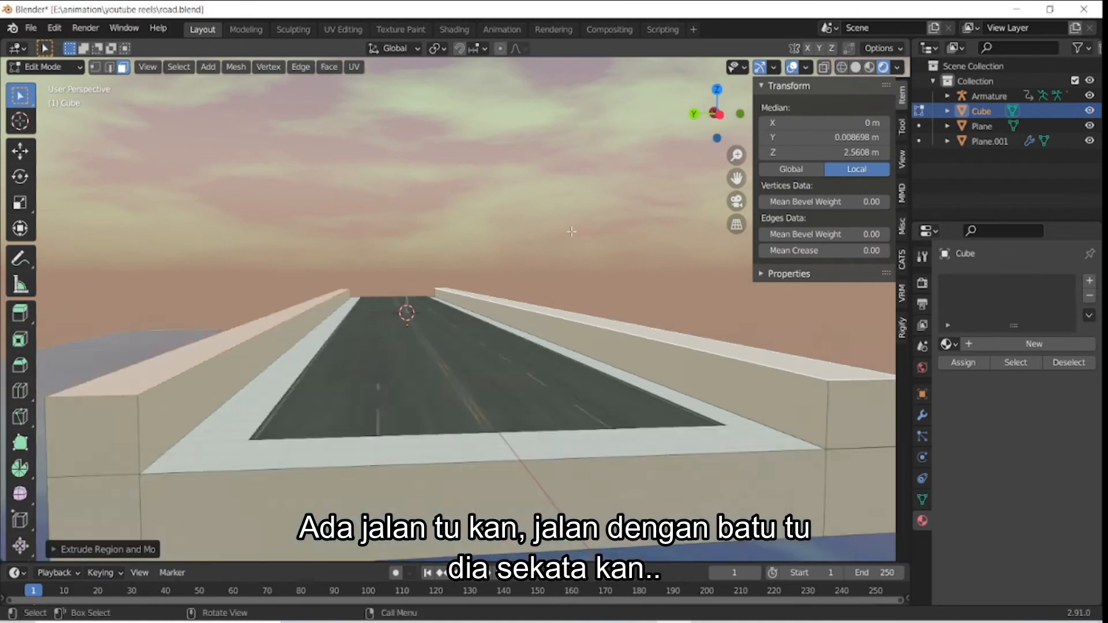
scroll(572, 232, "down", 5)
middle_click_drag(571, 231, 591, 288)
key("grave")
left_click(577, 155)
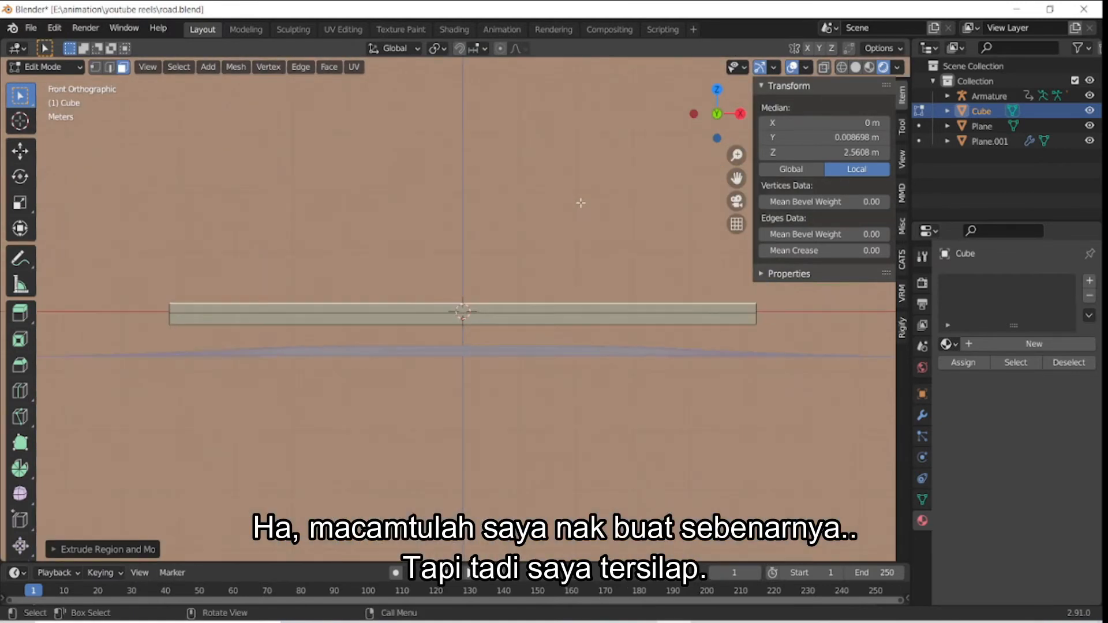
key("grave")
left_click(683, 48)
scroll(692, 173, "down", 1)
middle_click_drag(744, 259, 530, 289, "shift")
scroll(530, 289, "up", 5)
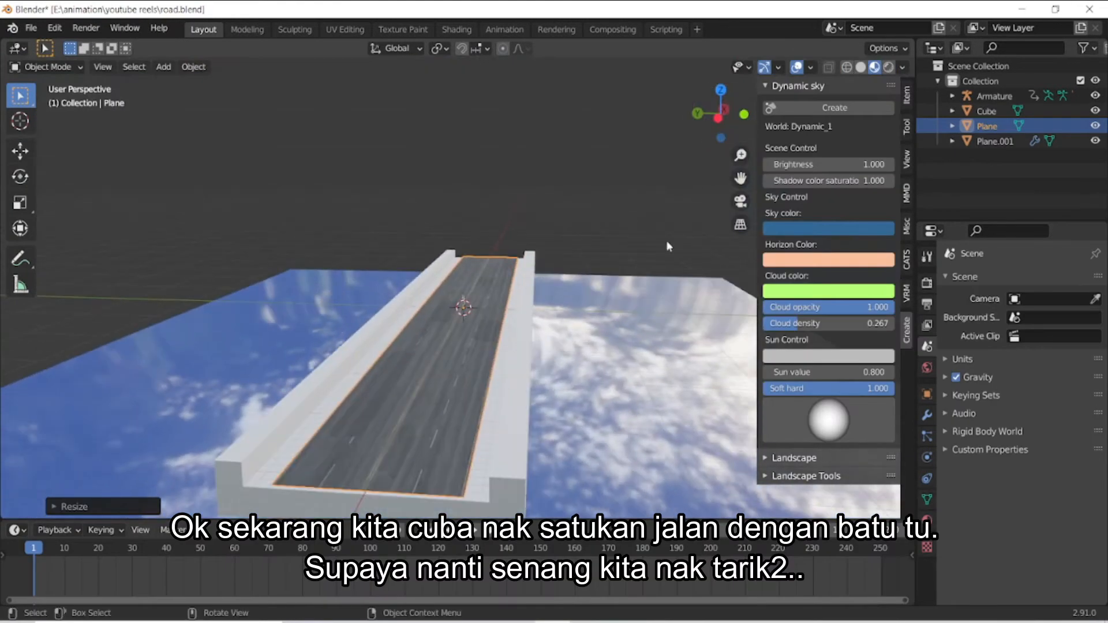
Stretch the road plane slightly along the X axis towards the slab's ends.
key("s")
key("x")
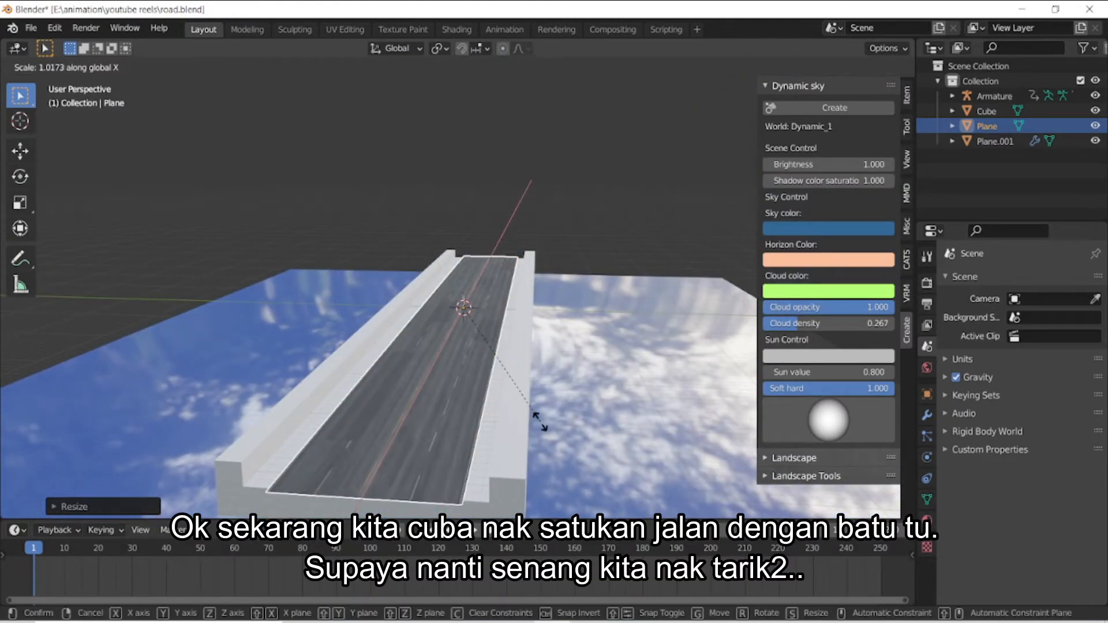
left_click(537, 424)
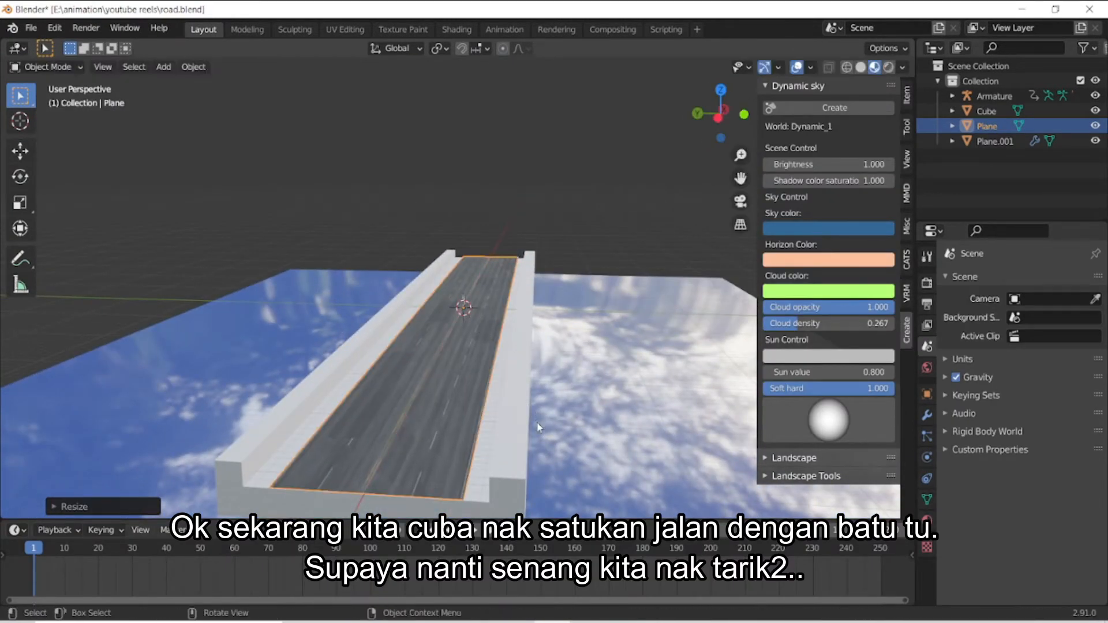
Try to join the slab and the road with the road plane as the active object.
left_click(520, 336, "shift")
left_click(476, 338, "shift")
key("ctrl+j")
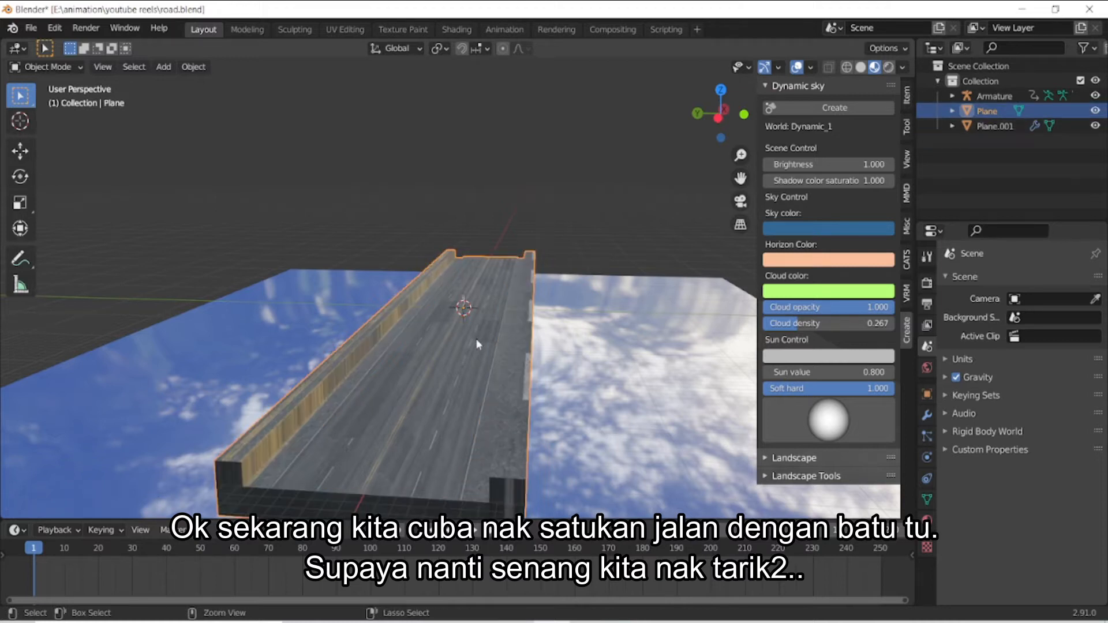
key("ctrl+z")
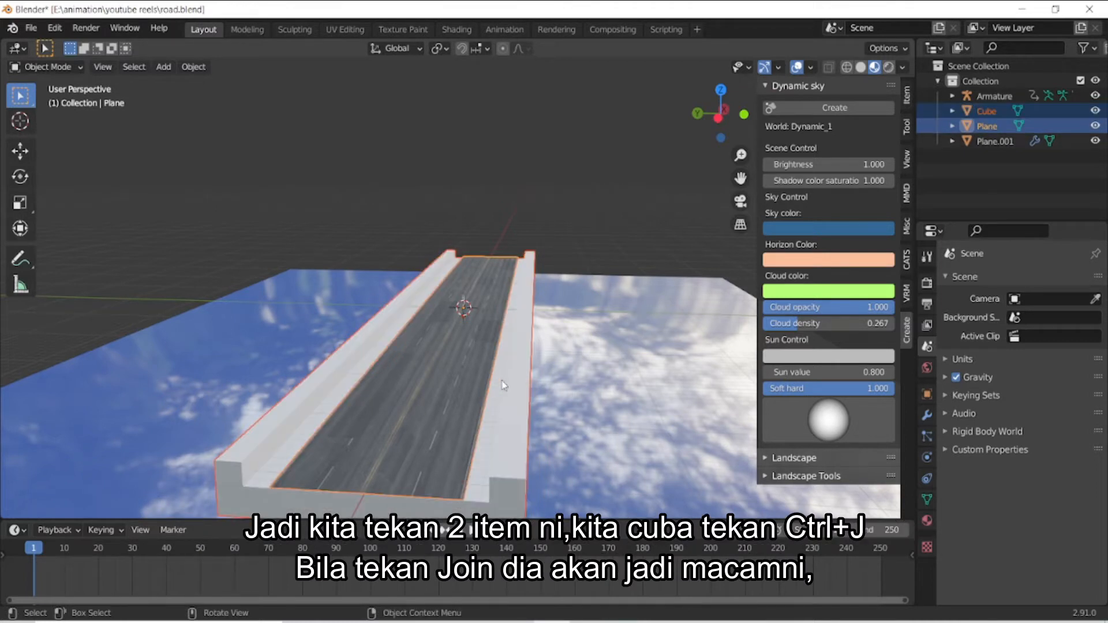
Join the road plane into the slab object and display its material settings.
left_click(463, 365)
key("ctrl+j")
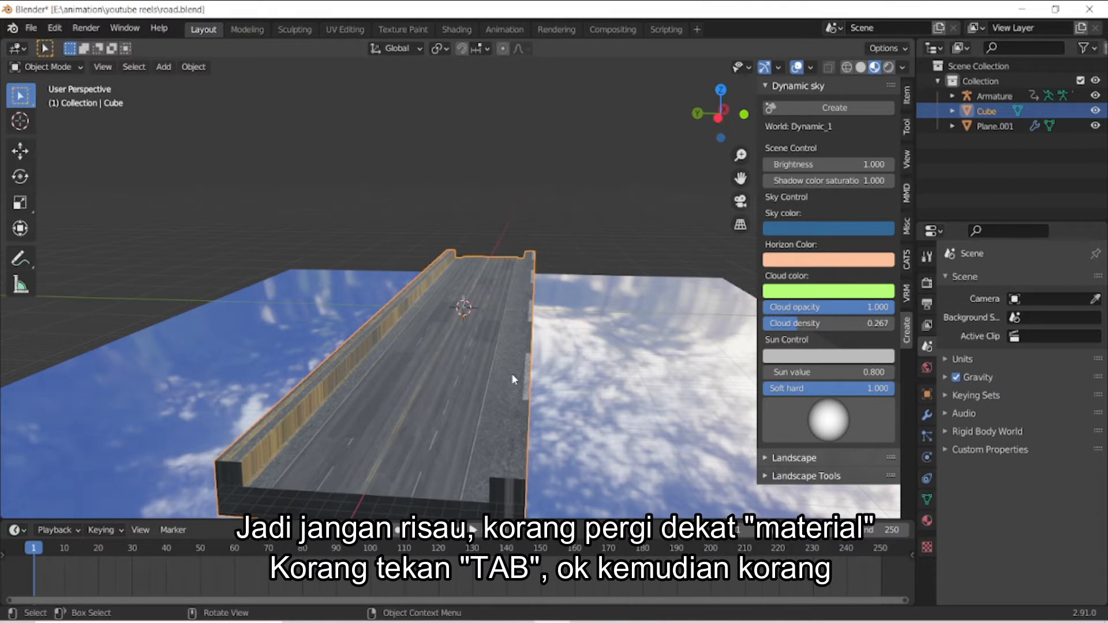
key("ctrl+z")
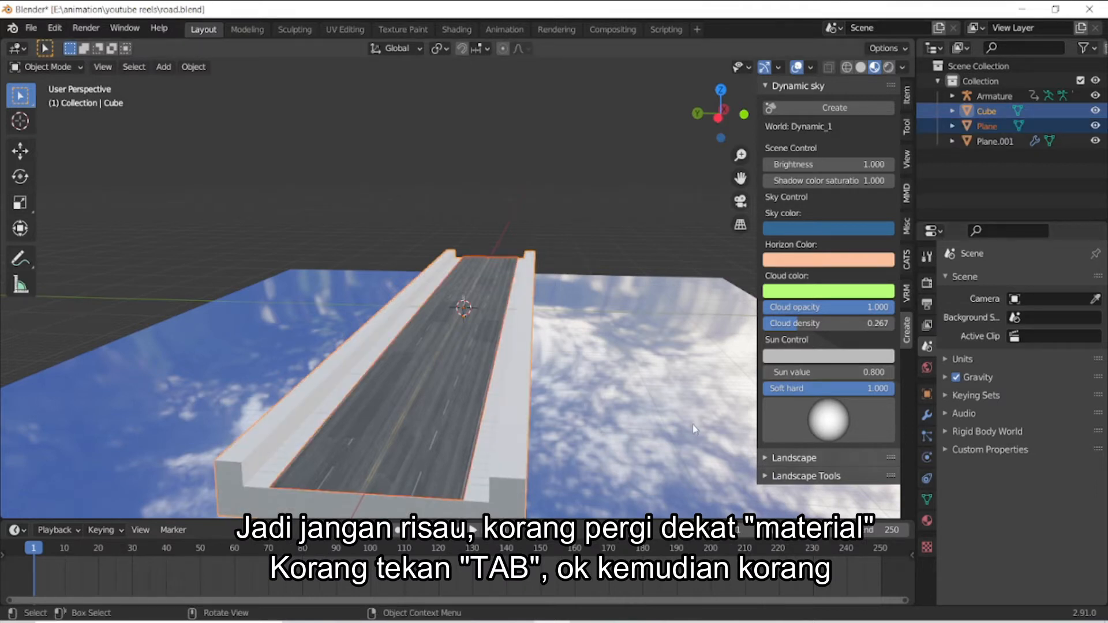
left_click(926, 521)
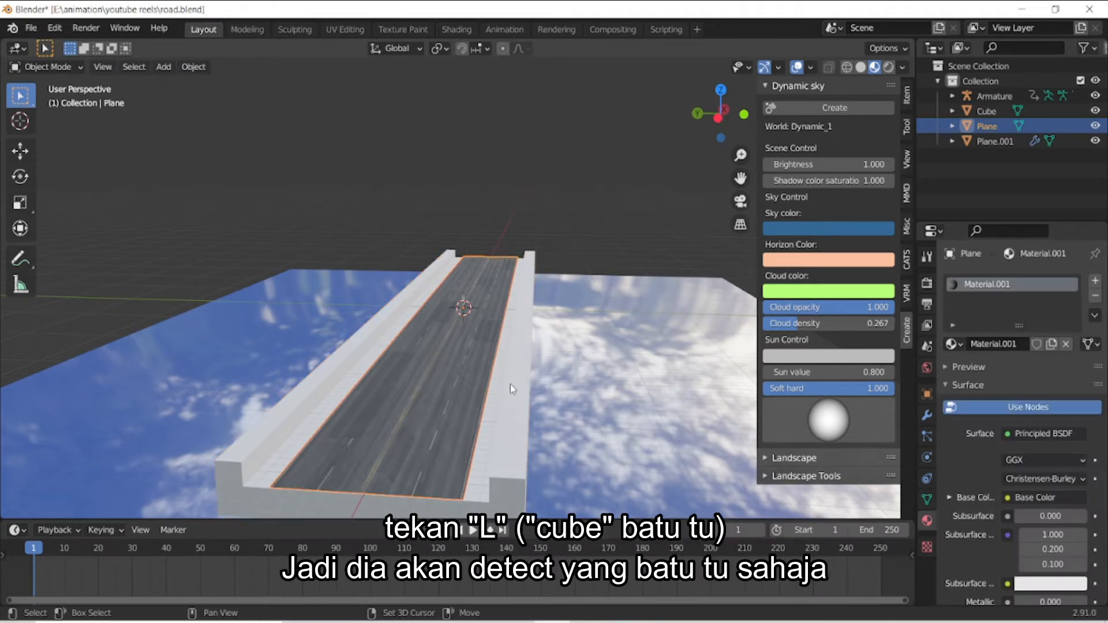
key("ctrl+shift+z")
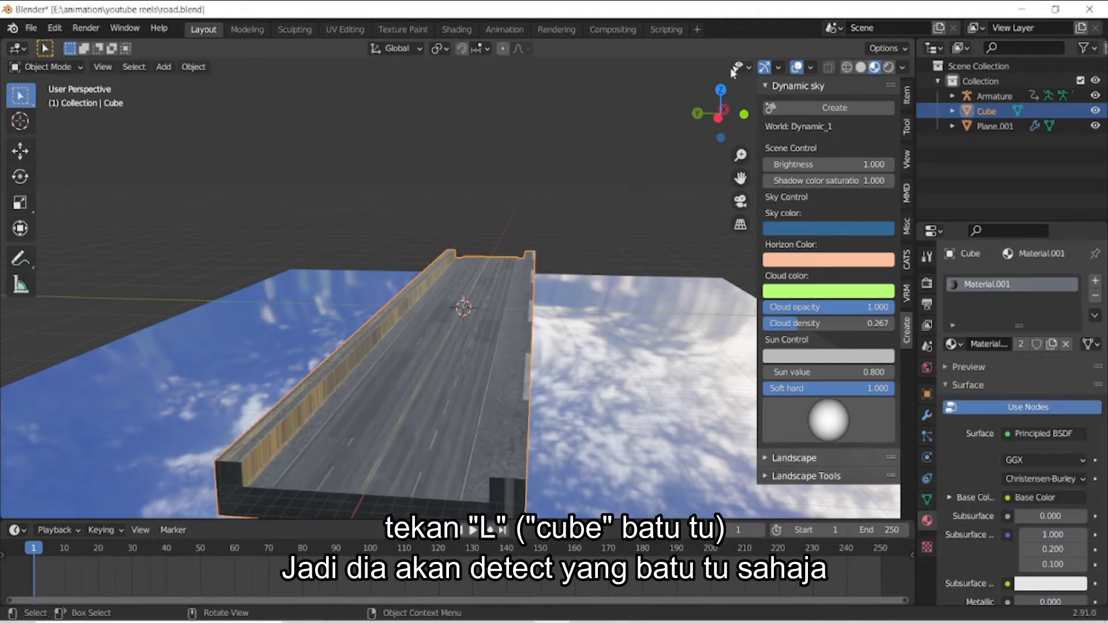
Select all linked faces of the slab and barriers in the joined mesh, excluding the road surface.
left_click_drag(716, 119, 666, 189)
key("Tab")
left_click(556, 349)
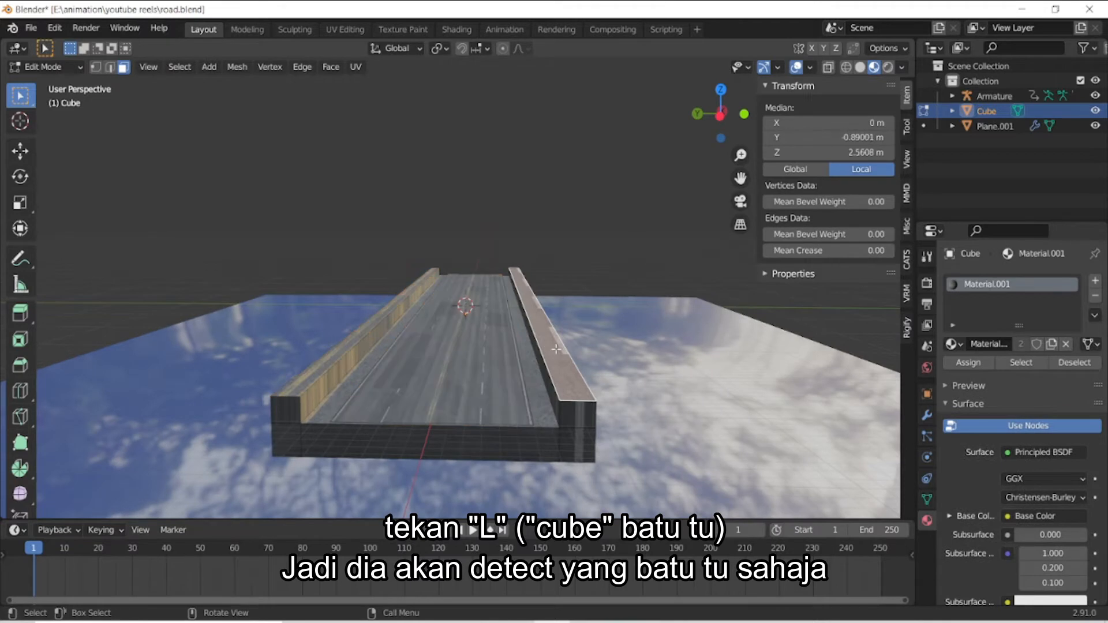
key("l")
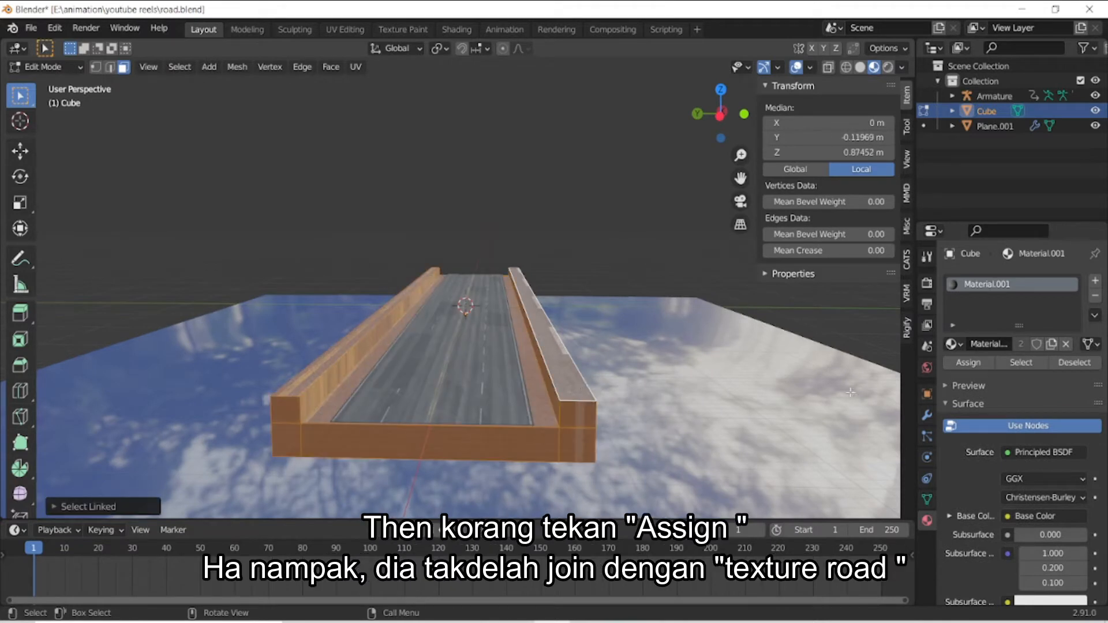
Add a second material slot with a new material and assign it to the selected slab faces.
left_click(1095, 281)
left_click(1044, 375)
left_click(978, 393)
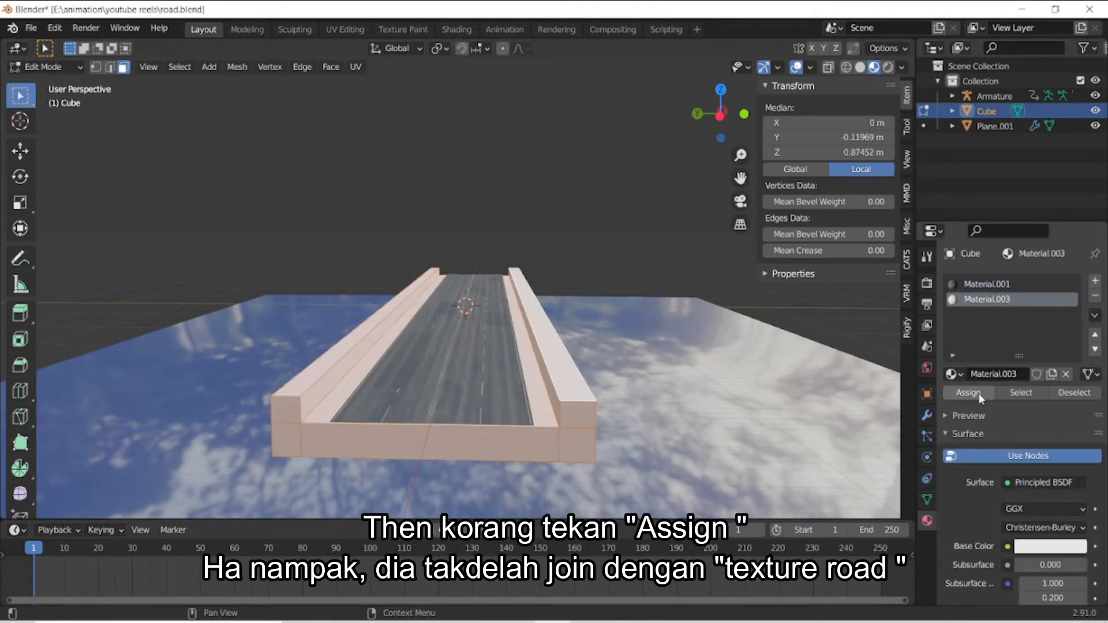
key("alt+a")
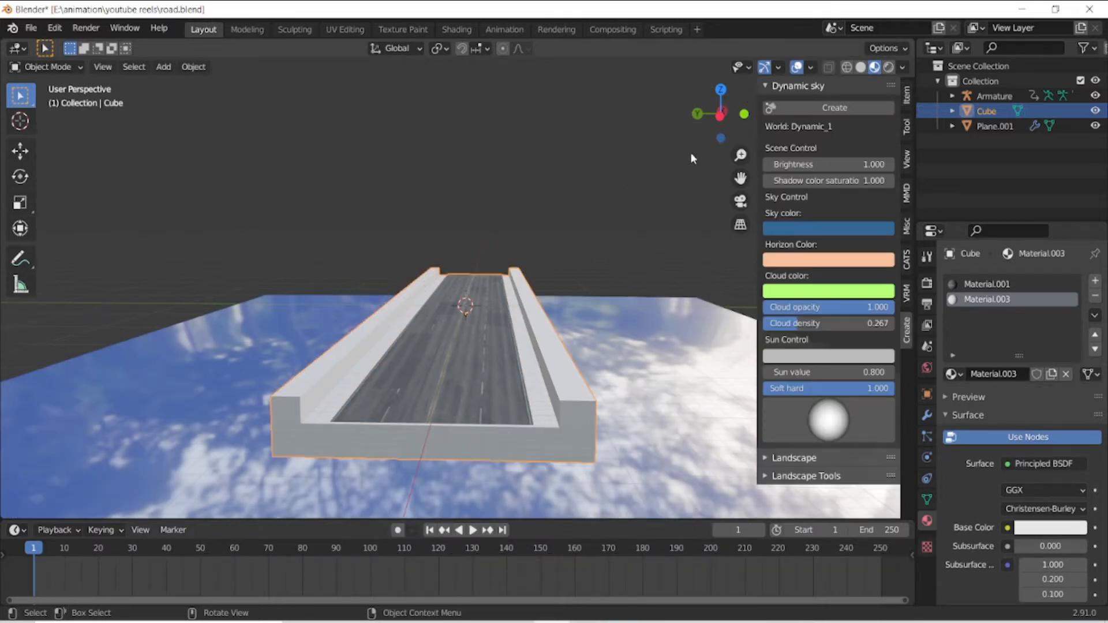
Add a Path curve at the scene origin while viewing the scene from above.
mouse_move(690, 153)
middle_mouse_down()
mouse_move(635, 219)
mouse_move(652, 173)
mouse_move(709, 156)
middle_mouse_up()
key("grave")
left_click(705, 82)
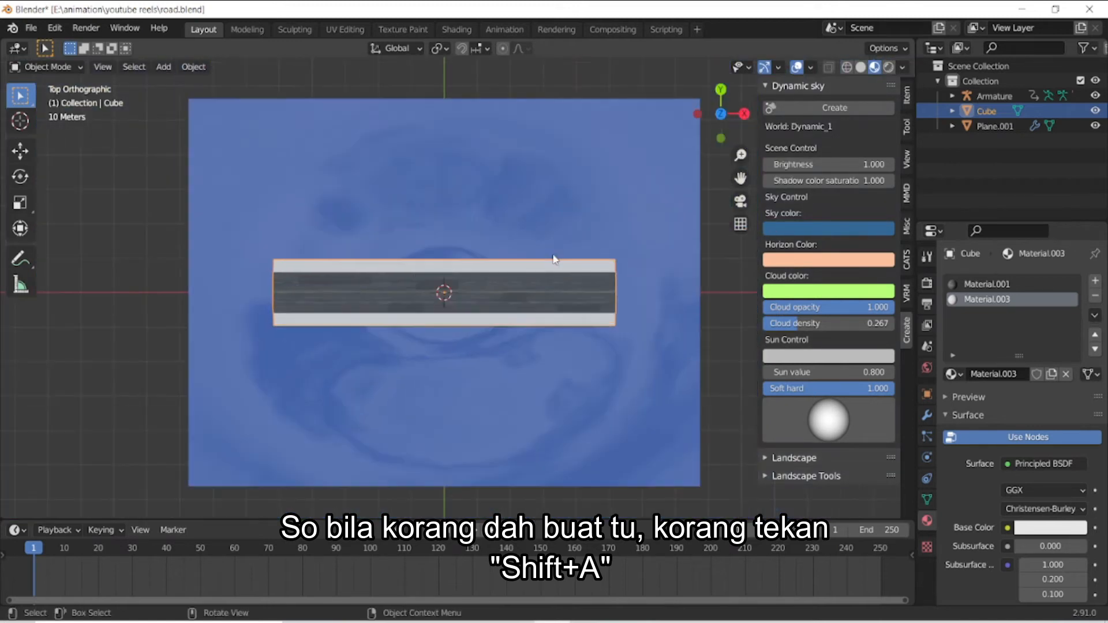
scroll(553, 258, "down", 1)
left_click(173, 307)
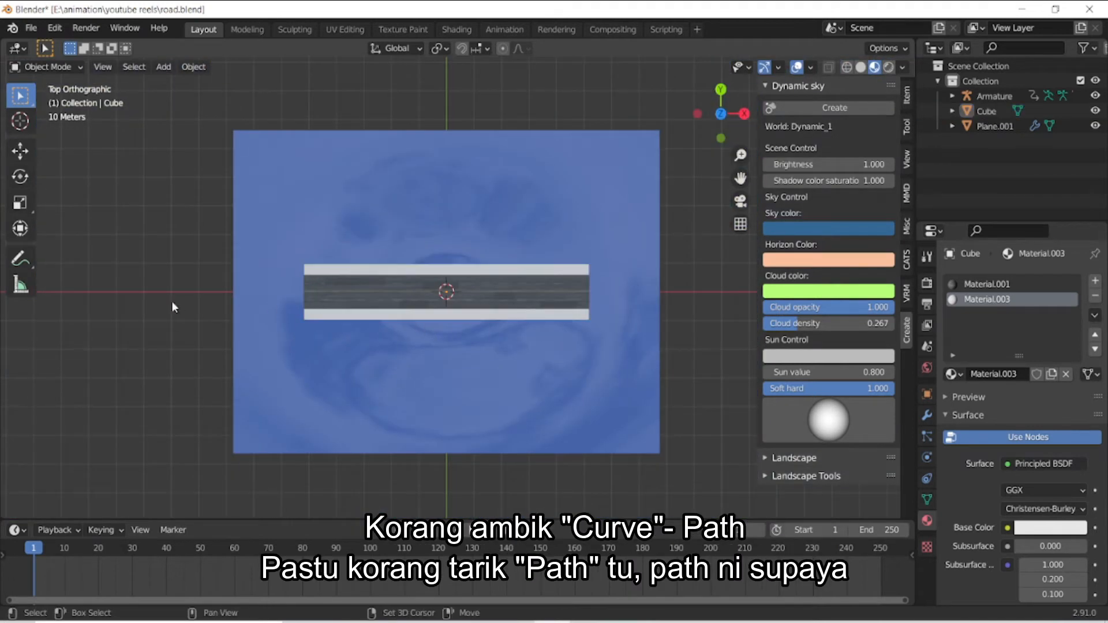
key("shift+a")
mouse_move(173, 305)
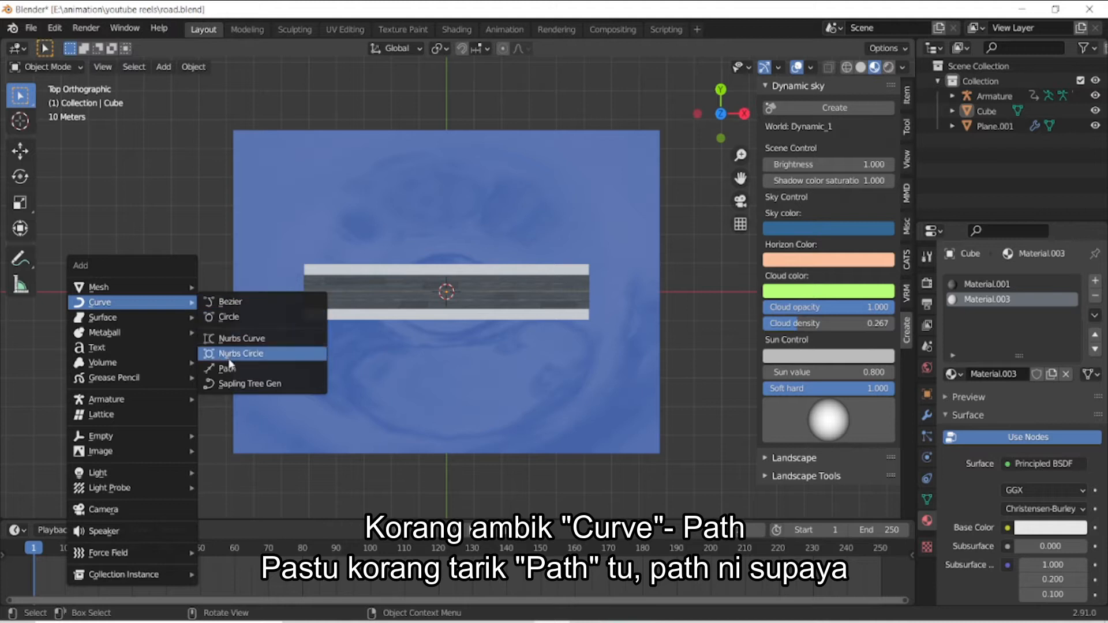
left_click(242, 368)
Scale the path up uniformly until it extends past both sides of the sea plane.
scroll(306, 329, "down", 1)
scroll(404, 323, "up", 1)
key("s")
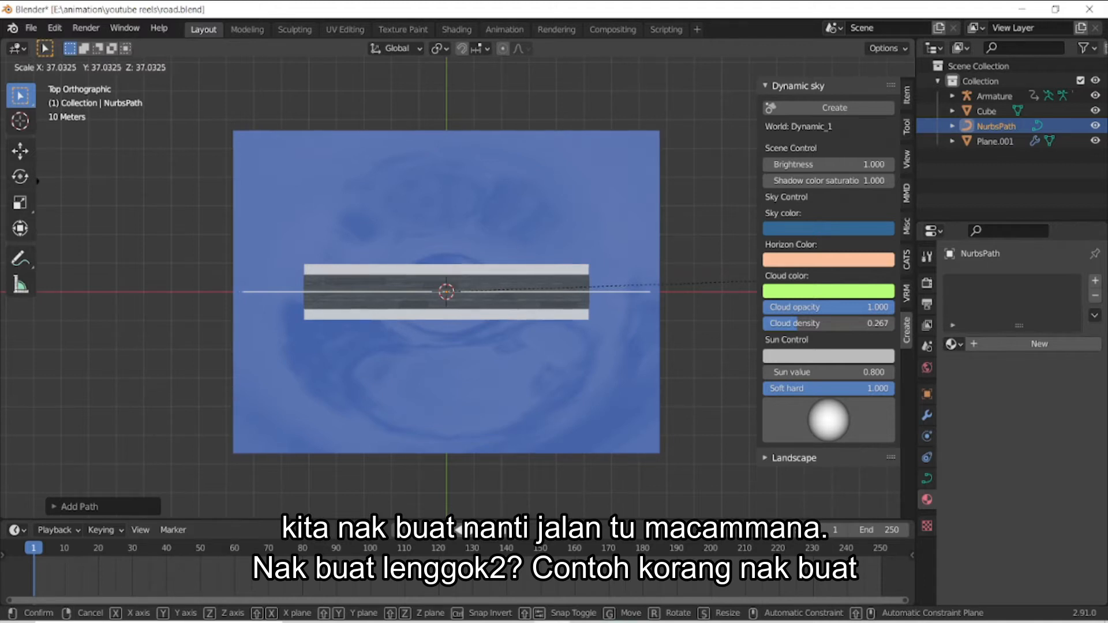
left_click(808, 181)
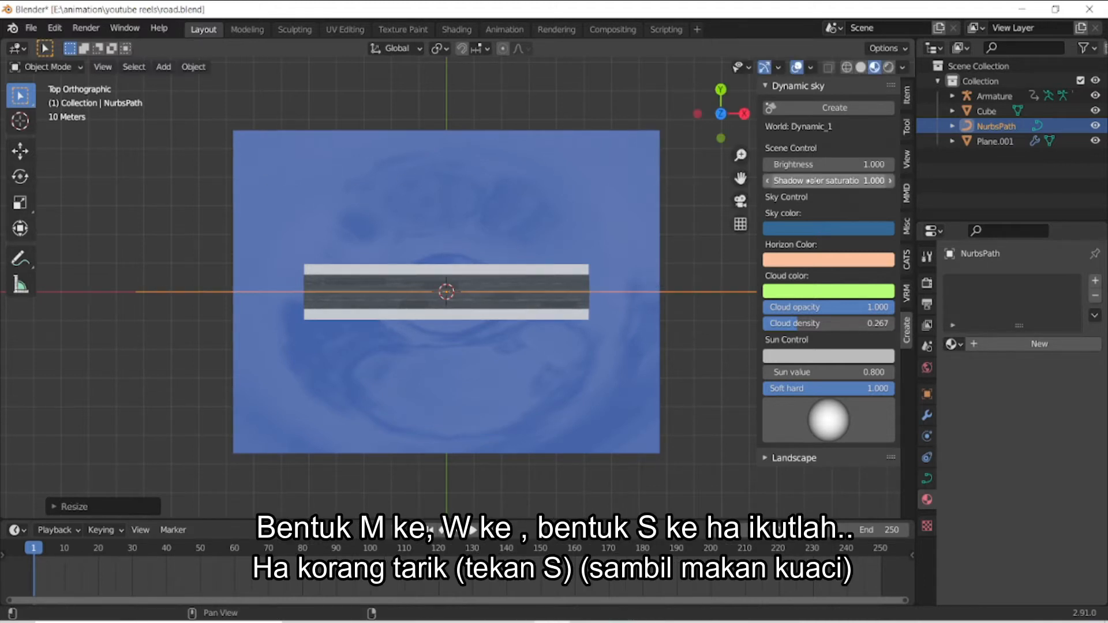
Move the joined road object sideways away from the sea plane.
left_click(542, 272)
scroll(537, 281, "down", 3)
key("g")
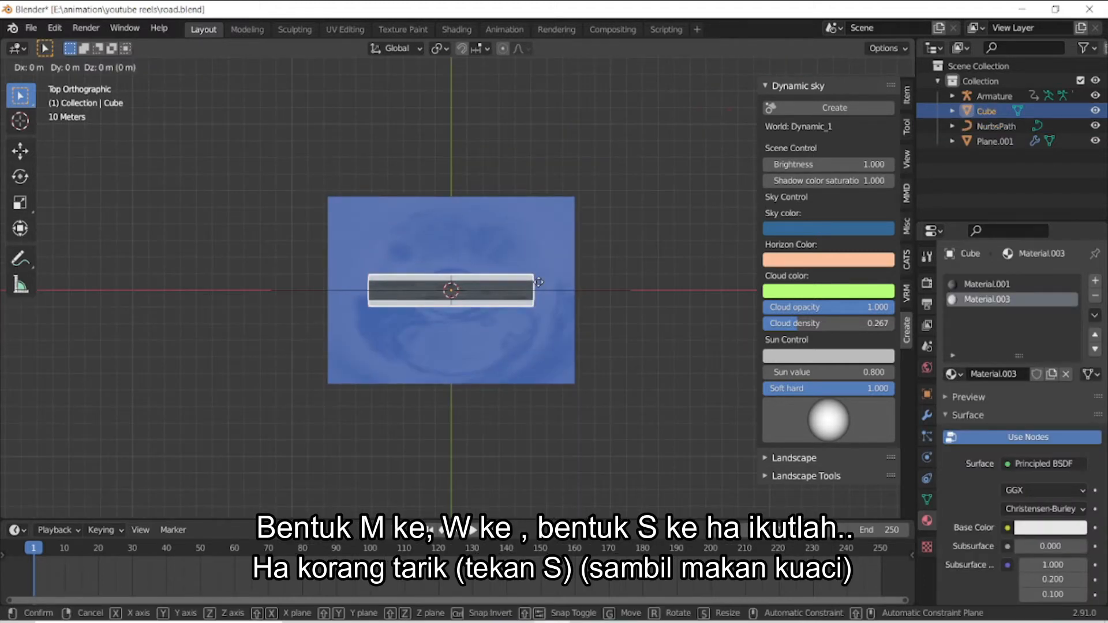
left_click(63, 299)
scroll(579, 280, "up", 2)
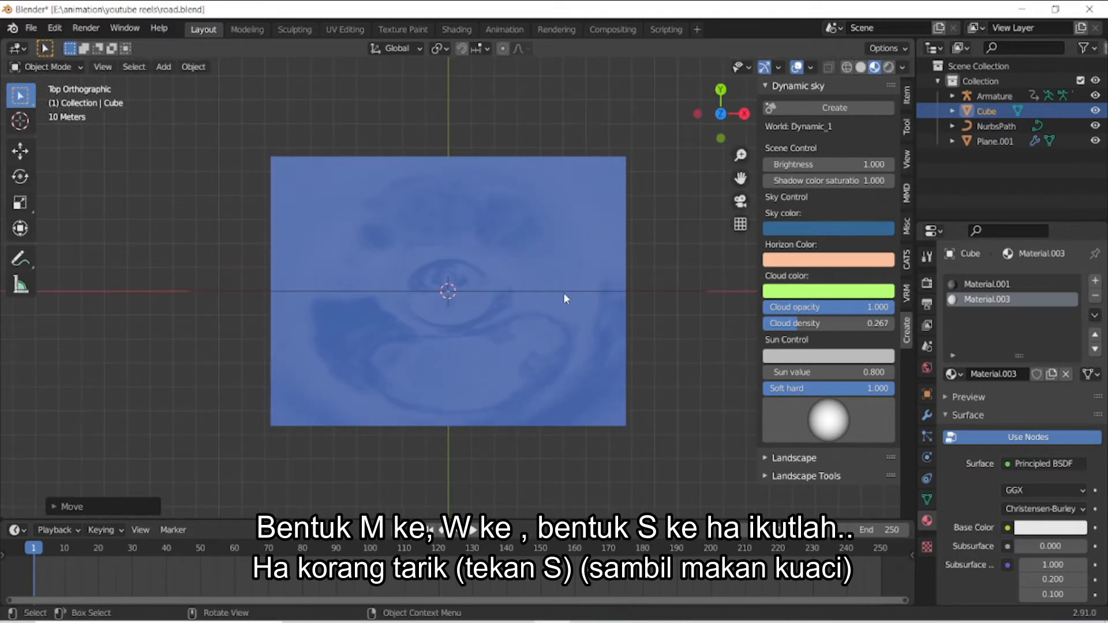
Enlarge the path further so that it reaches far beyond the sea plane on both sides.
left_click(563, 293)
key("s")
left_click(613, 285)
scroll(648, 288, "down", 3)
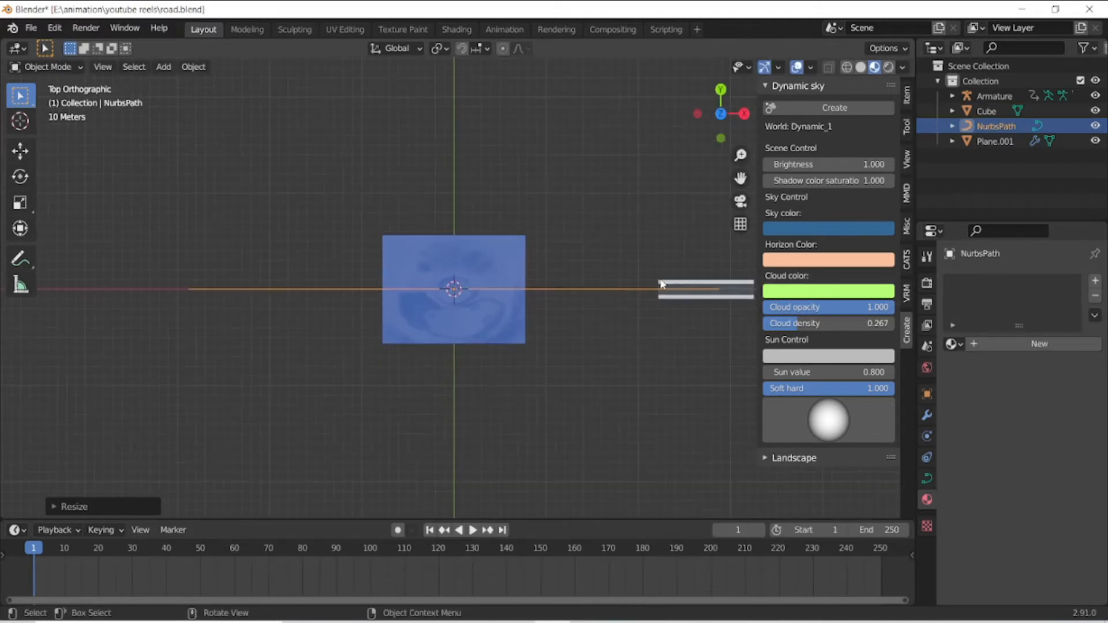
scroll(656, 285, "up", 1)
scroll(717, 301, "down", 2)
Move the road object farther along the X axis, clear of the path's end.
left_click(699, 296)
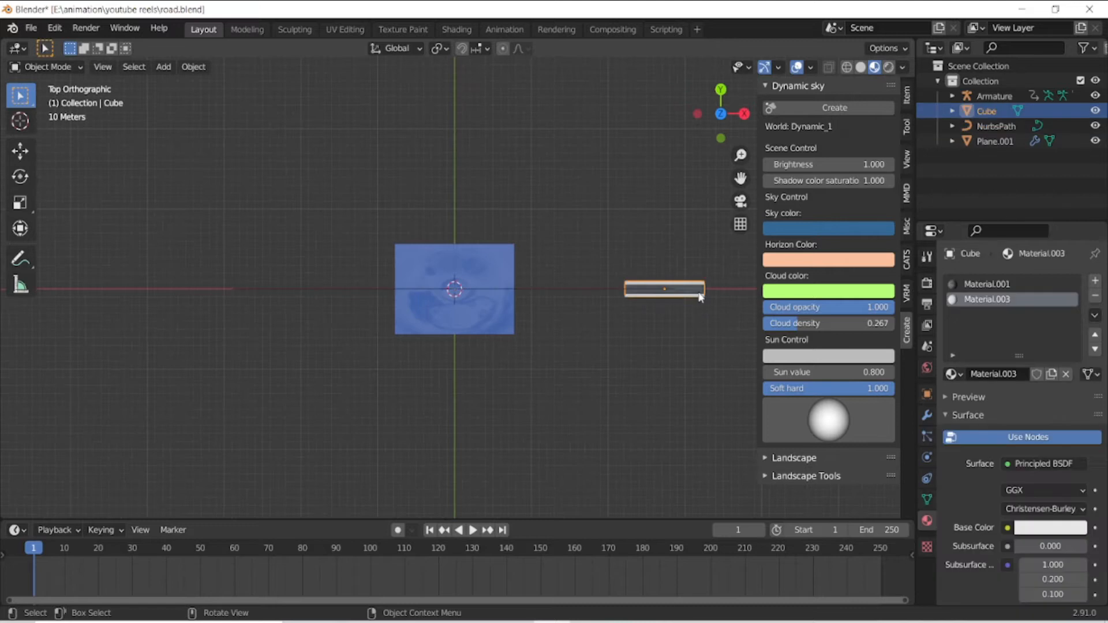
key("s")
key("x")
key("Escape")
key("g")
key("x")
left_click(730, 297)
Move the path's second control point in negative Y to about X -0.98 m, Y -0.54 m.
left_click(671, 290)
scroll(606, 302, "up", 2)
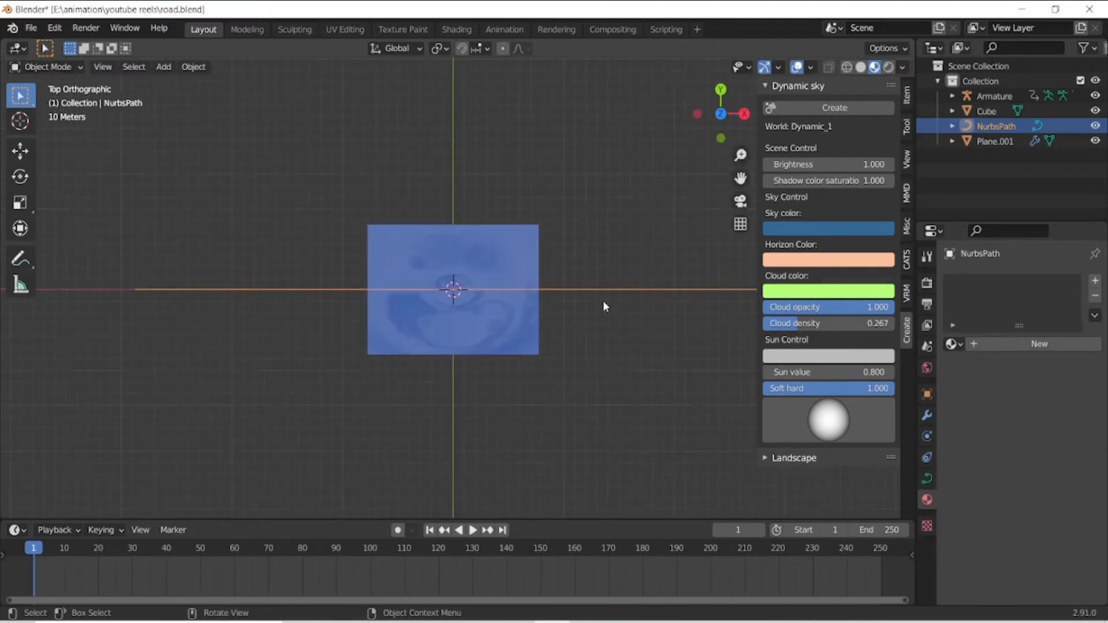
key("Tab")
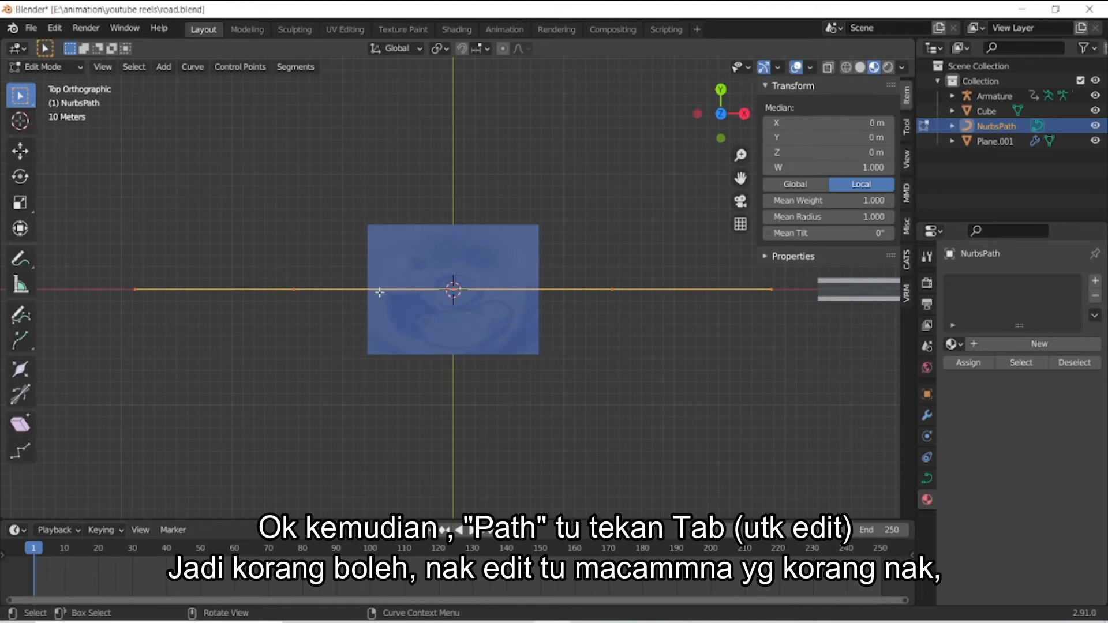
left_click(306, 289)
left_click_drag(293, 290, 297, 380)
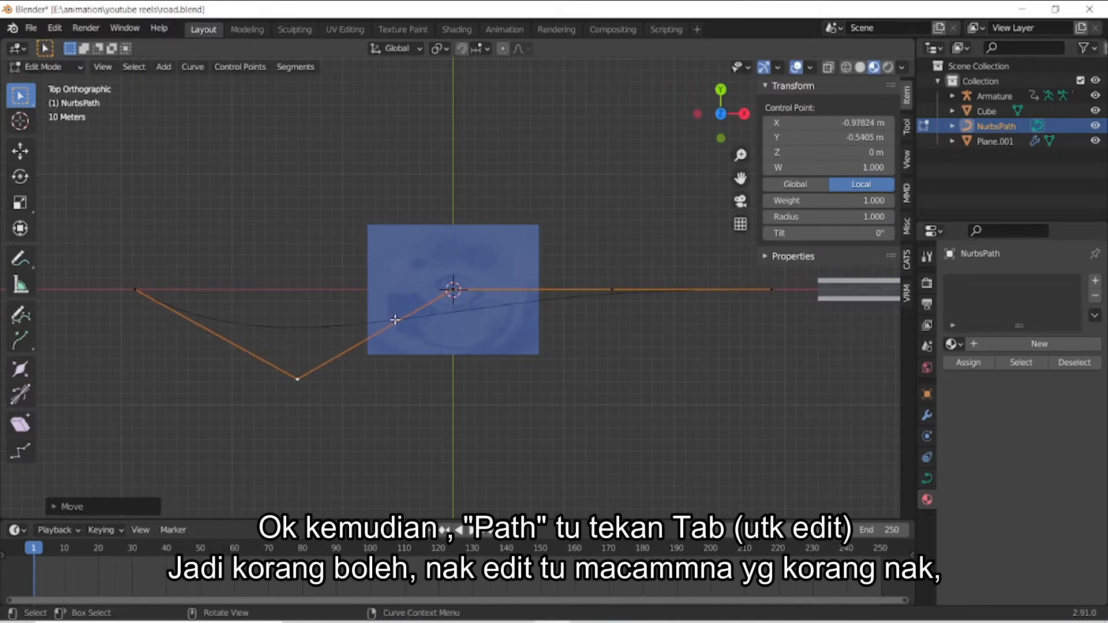
Subdivide the path segment between its second and middle control points and move the new point to about X -0.77 m, Y 0.27 m.
left_click(453, 289, "shift")
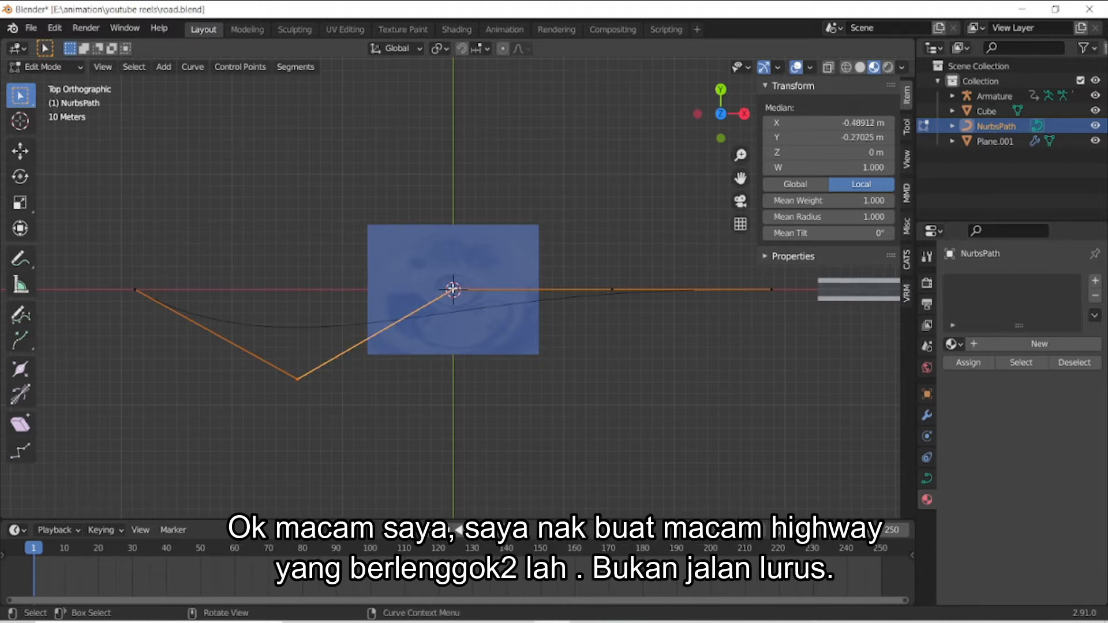
right_click(453, 289)
left_click(439, 209)
left_click_drag(376, 333, 369, 321)
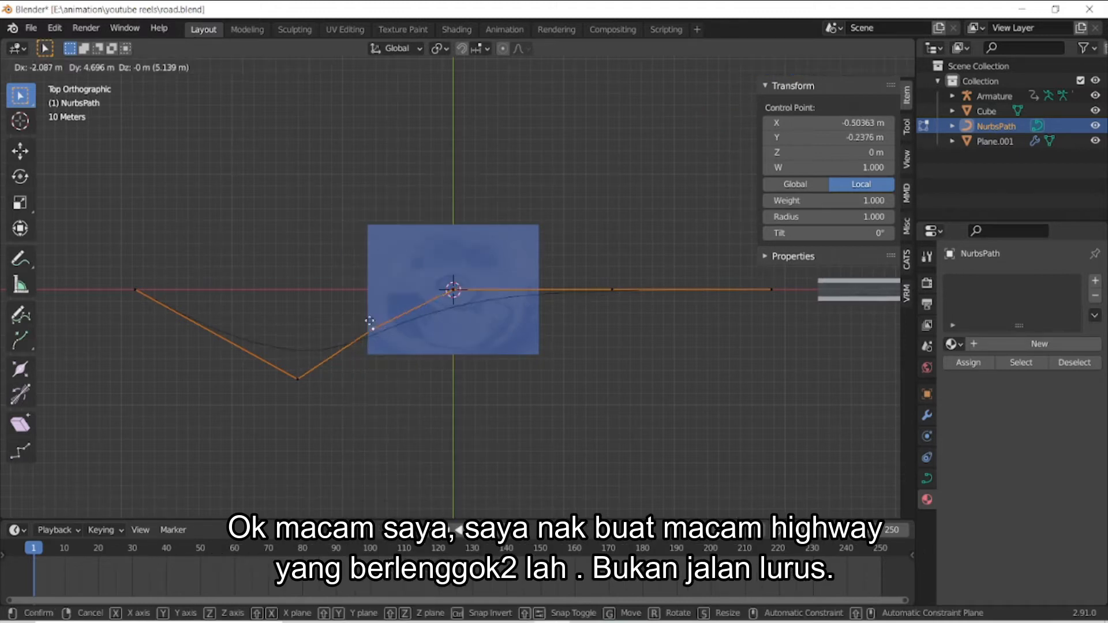
left_click_drag(332, 243, 332, 244)
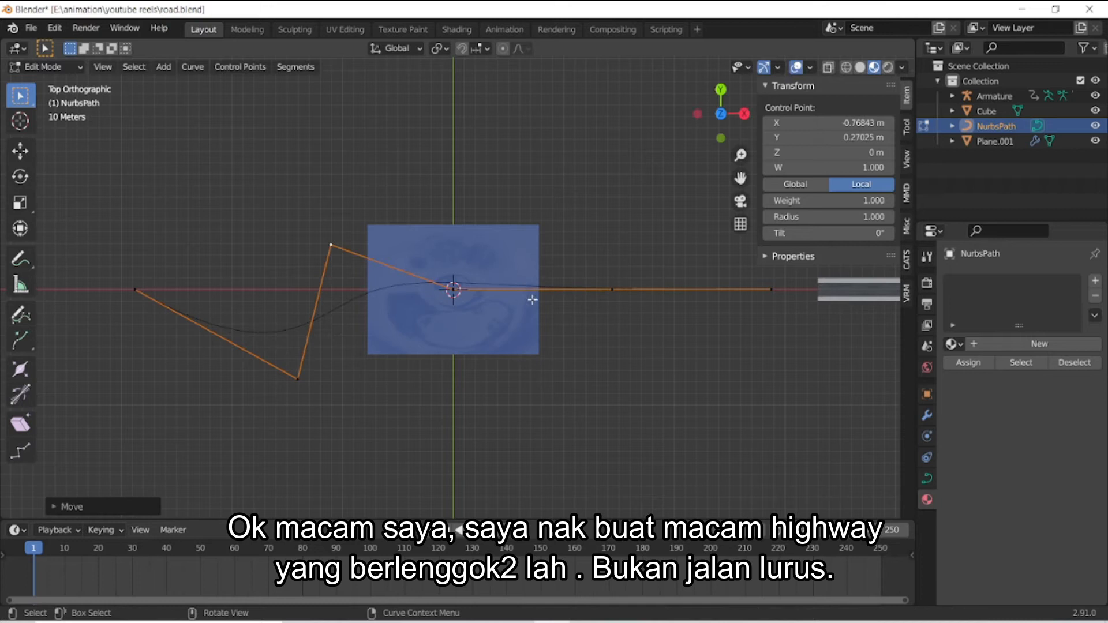
Move the path's middle control point to about X 0.37 m, Y -0.93 m and the following one to about X 0.24 m, Y 0.55 m.
left_click(453, 289)
key("g")
left_click(511, 443)
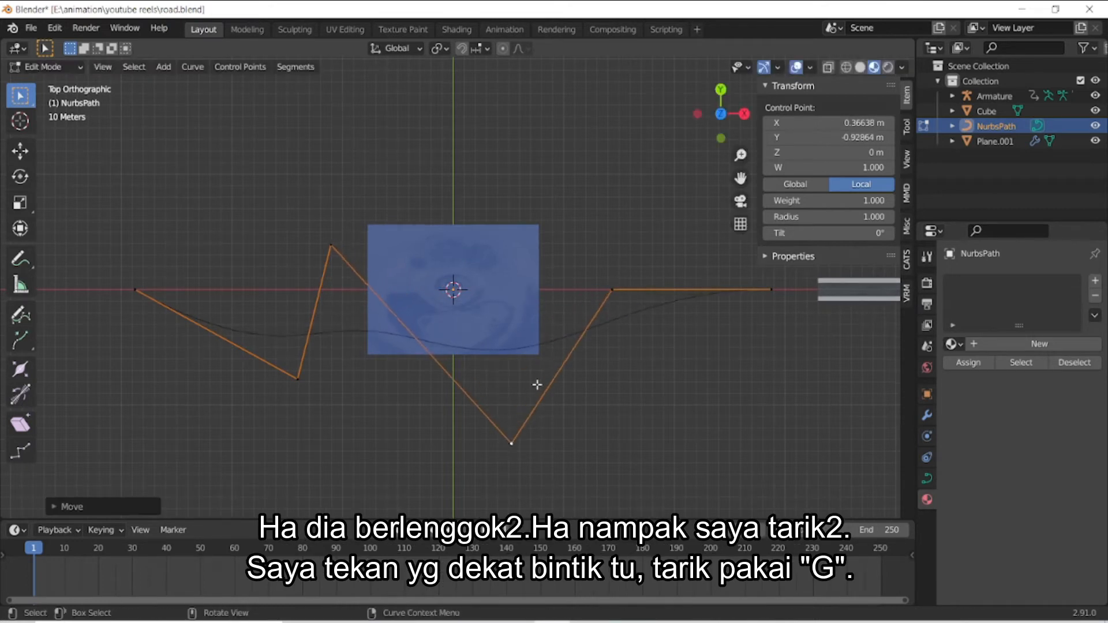
left_click(611, 292)
key("g")
left_click(492, 203)
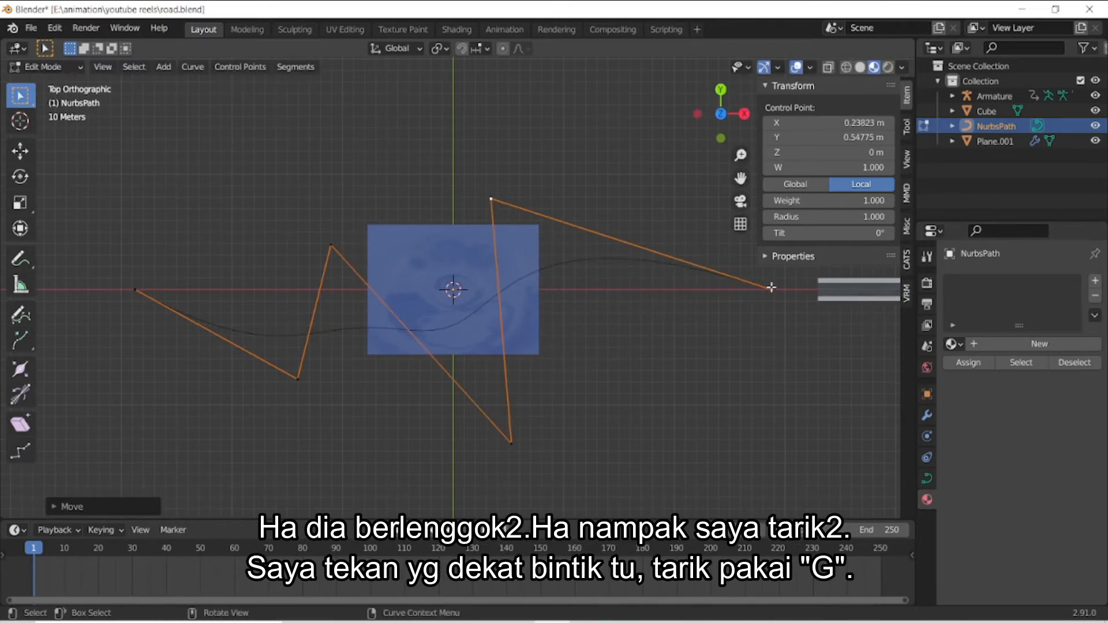
Move the control point at the path's positive X end outward and in negative Y.
key("g")
right_click(770, 363)
left_click(771, 289)
key("g")
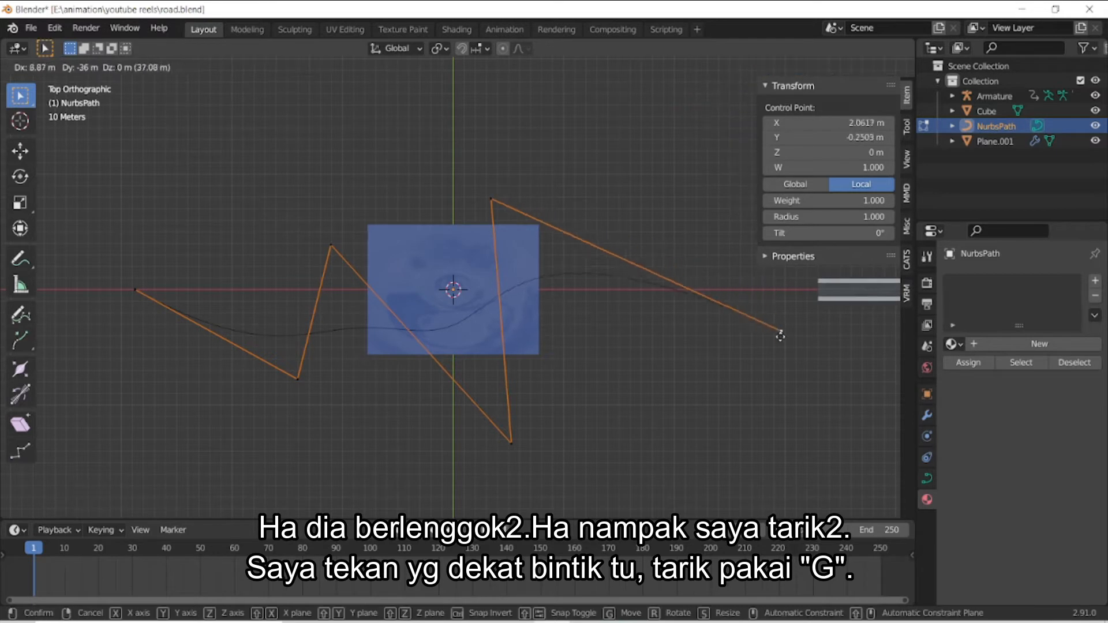
left_click(813, 368)
Move the path's third control point to about X -1.51 m, Y 1.08 m to sharpen the bend.
left_click(332, 249)
key("g")
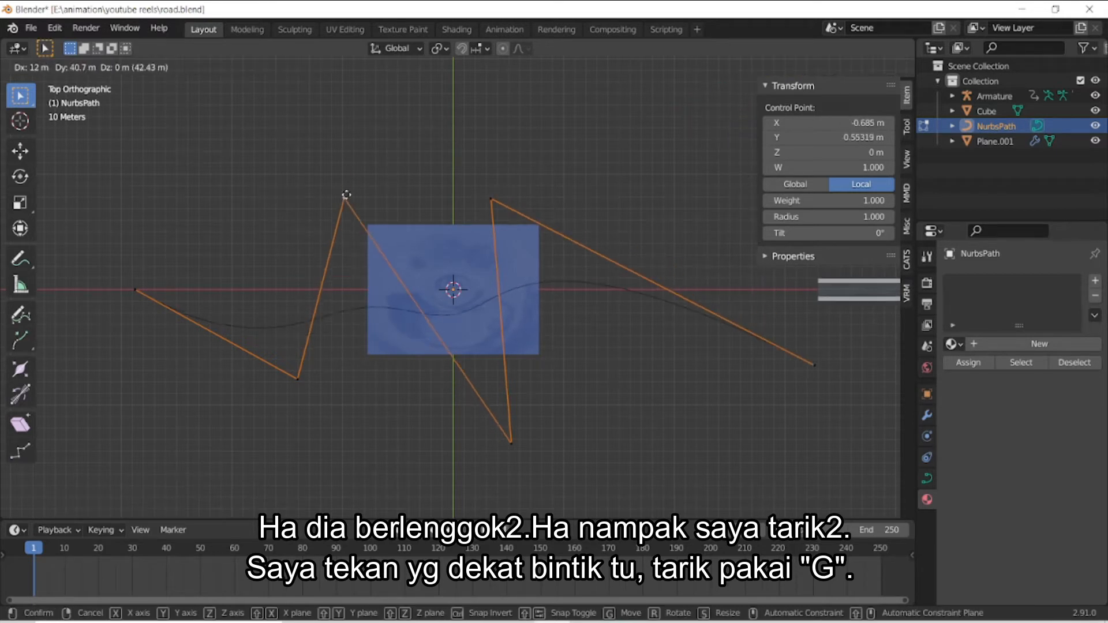
left_click(216, 124)
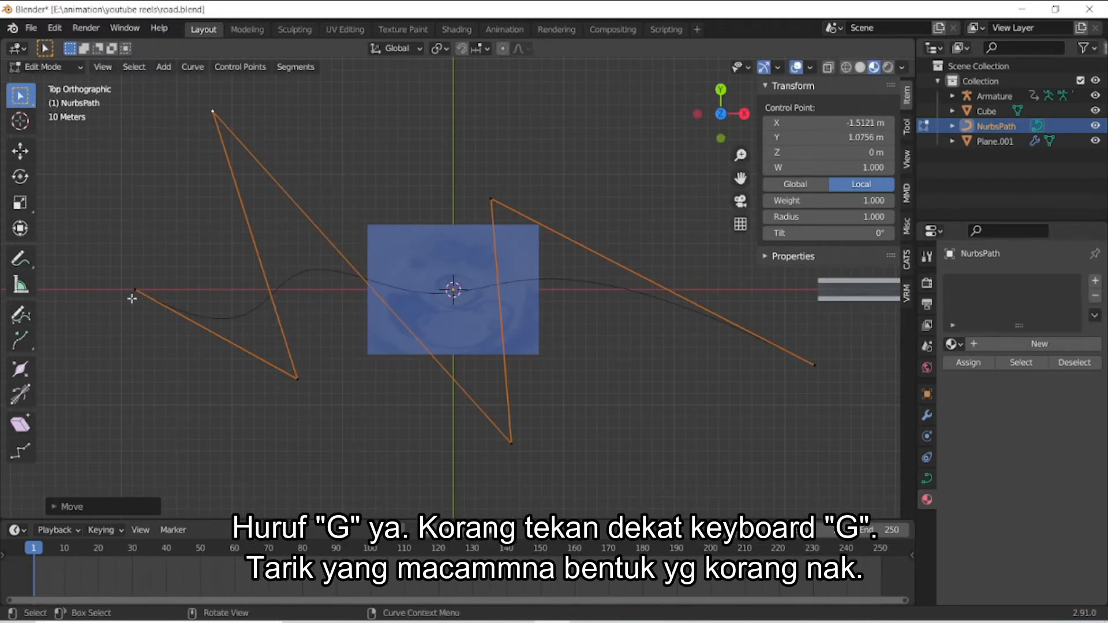
Move the control point at the path's negative X end farther outward and return to Object Mode.
key("g")
right_click(99, 296)
left_click(131, 290)
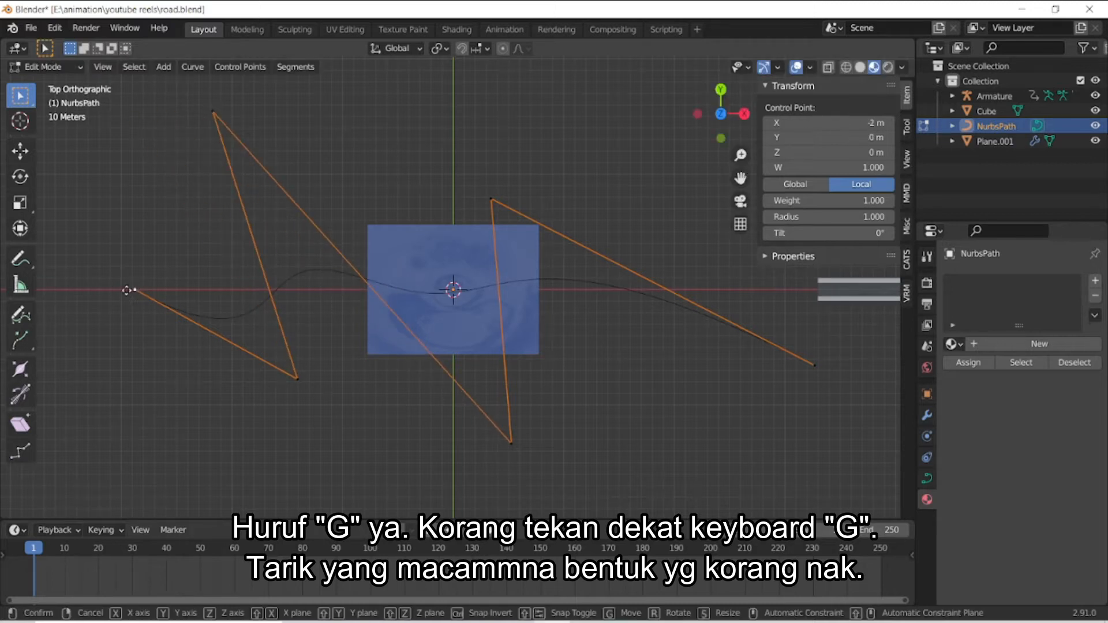
key("g")
left_click(862, 299)
left_click_drag(721, 119, 841, 14)
key("Tab")
scroll(575, 259, "up", 7)
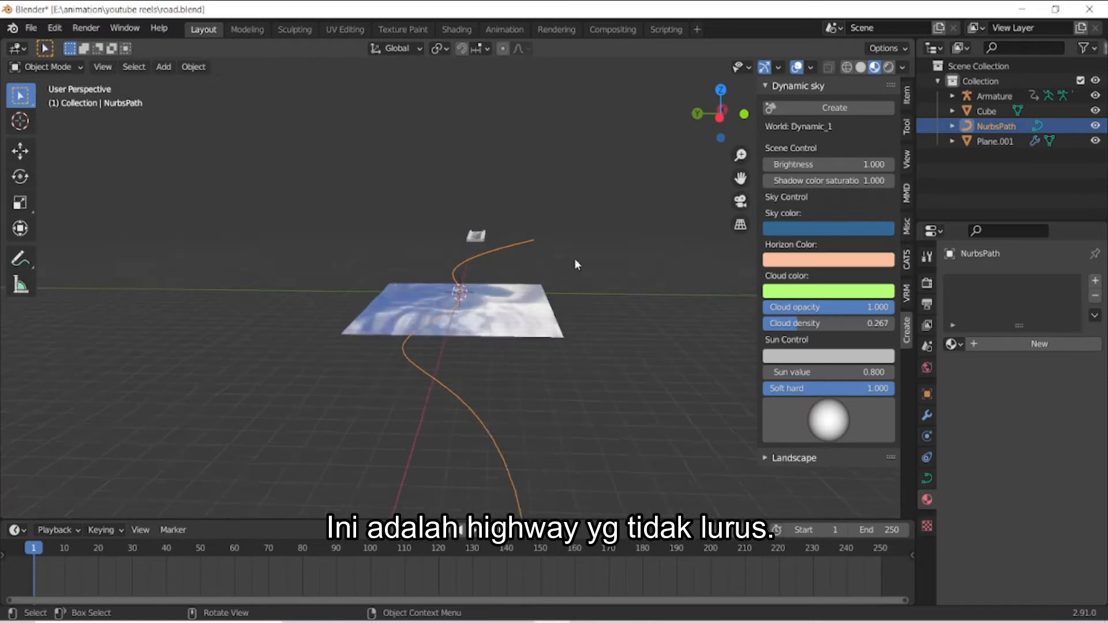
Move the road object slightly farther along the positive X axis in top view.
left_click(506, 205)
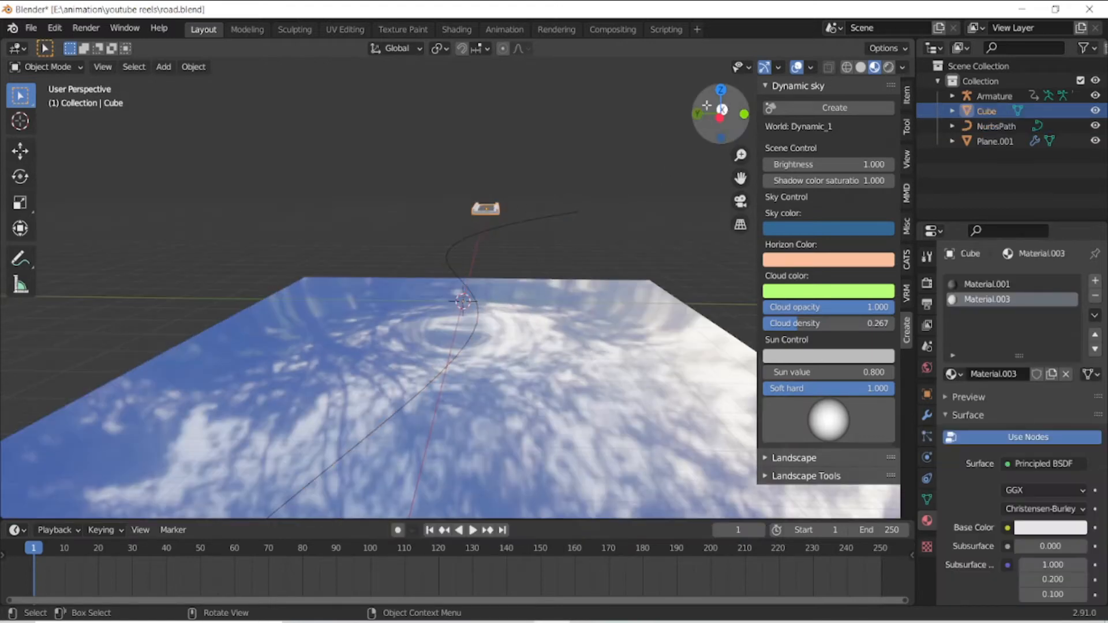
left_click_drag(706, 105, 629, 133)
scroll(678, 168, "down", 5)
left_click_drag(740, 178, 392, 225)
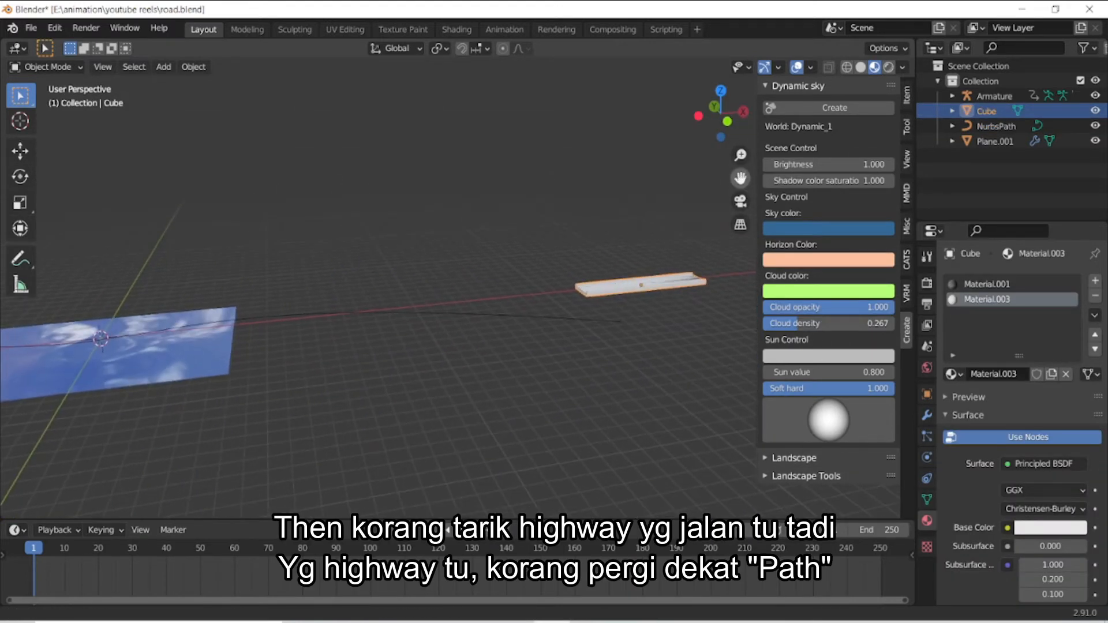
key("grave")
left_click(611, 186)
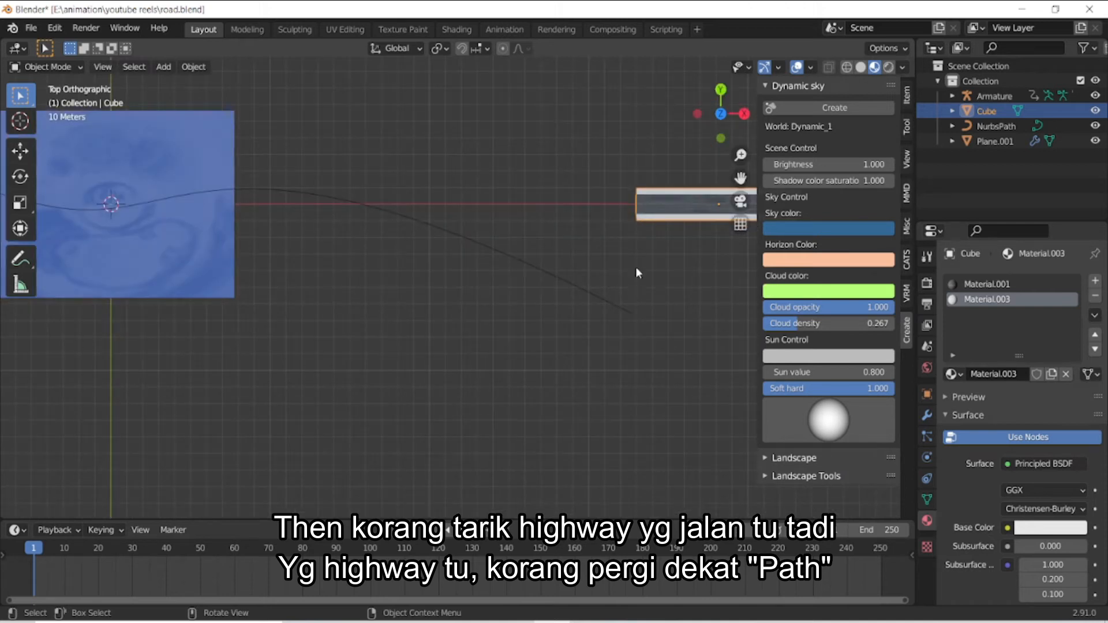
key("g")
key("x")
left_click(657, 283)
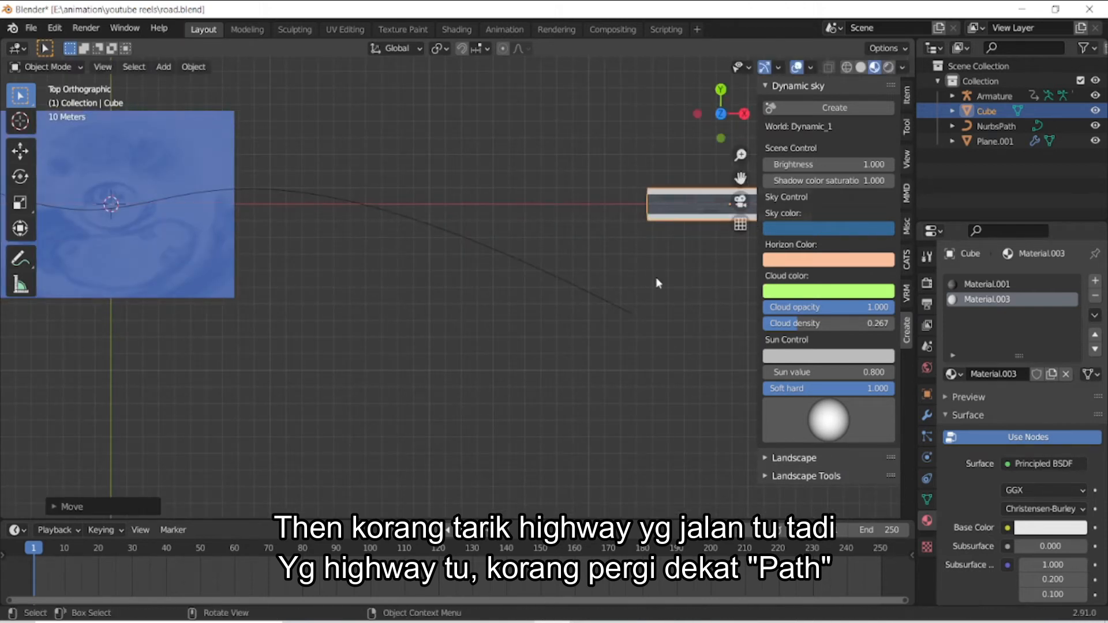
Move the road object along Y, then along X, so the centre of its near edge meets the path's end.
key("g")
key("y")
left_click(659, 388)
key("g")
key("x")
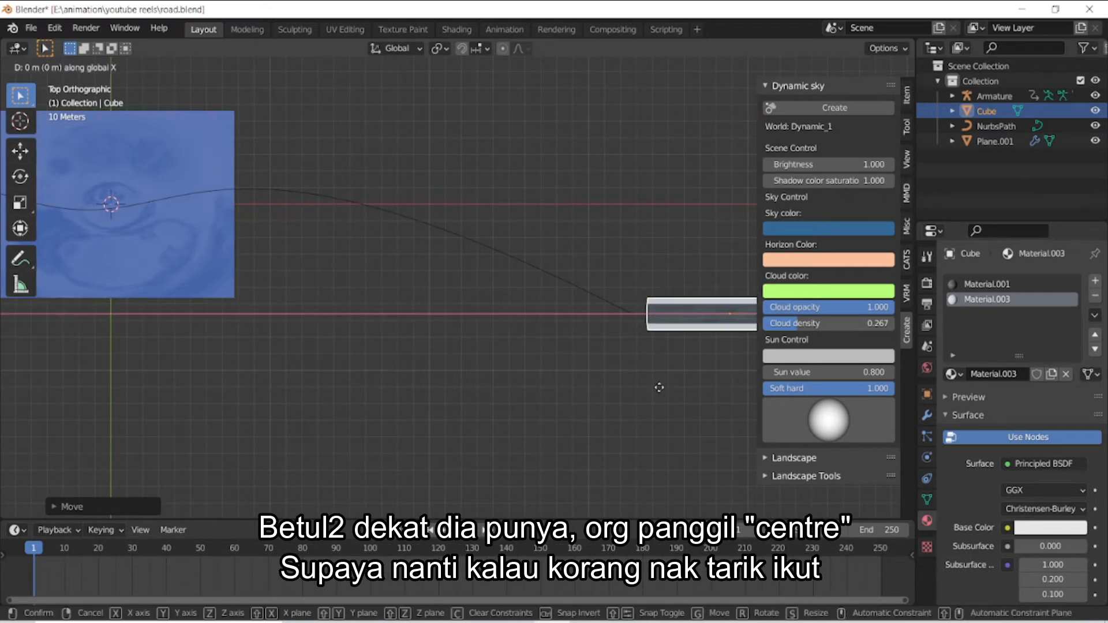
left_click(635, 331)
Add an Array modifier to the road object.
left_click(622, 311)
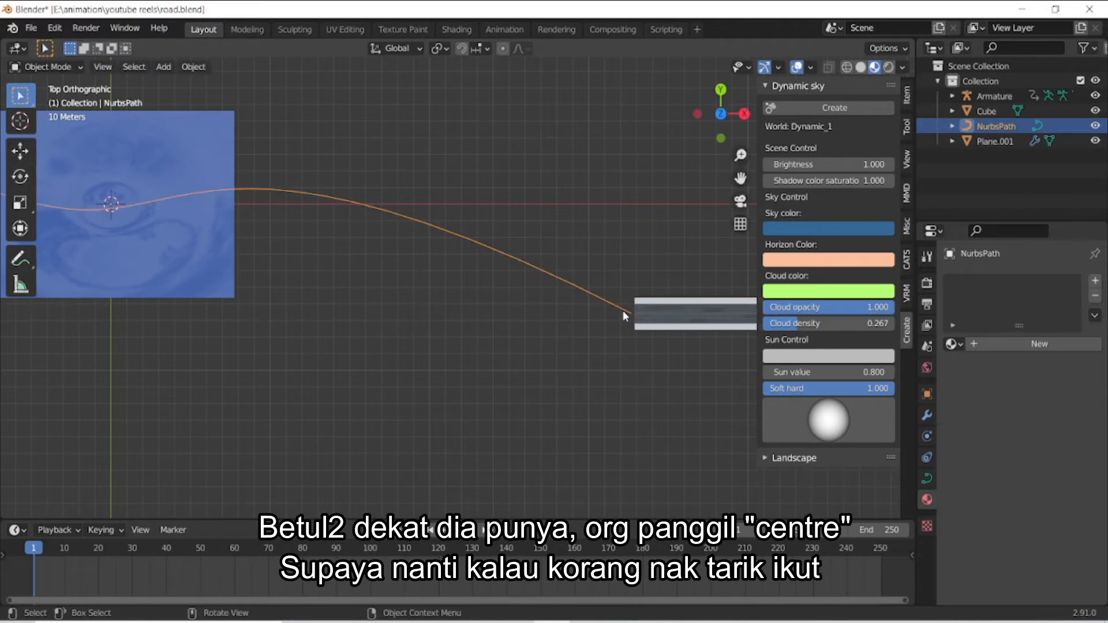
left_click(704, 317)
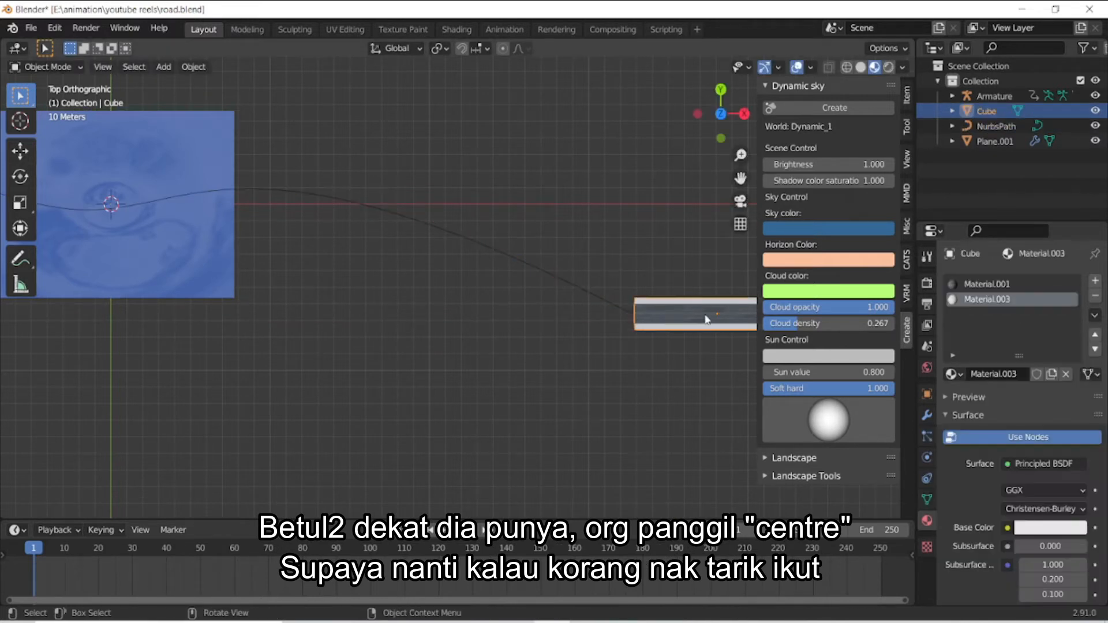
left_click(921, 416)
left_click(981, 281)
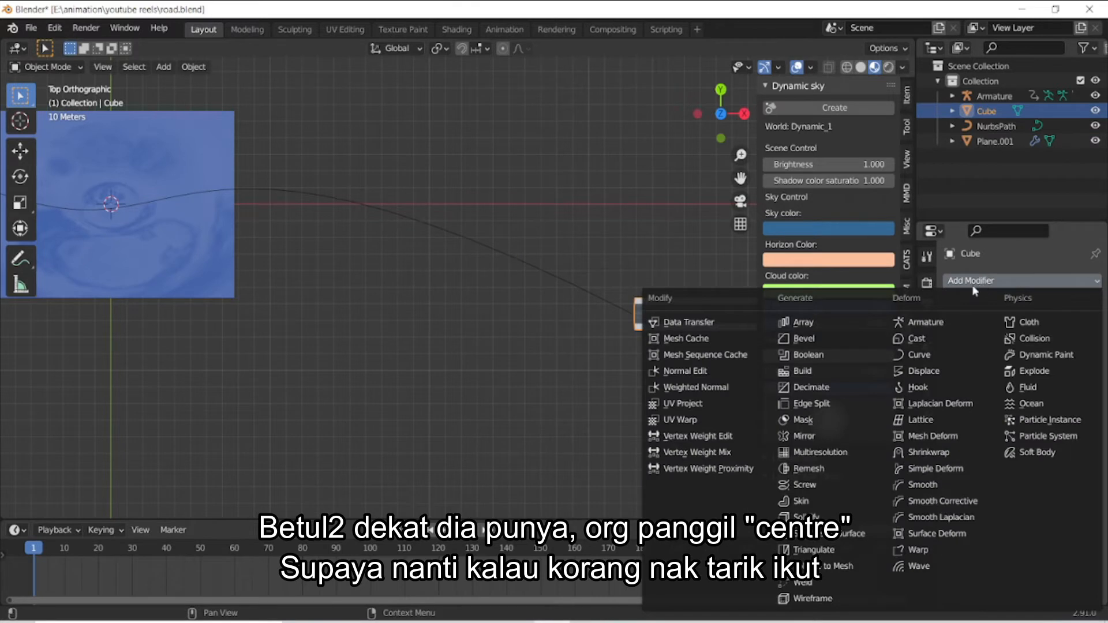
left_click(802, 322)
scroll(544, 388, "down", 4)
scroll(549, 385, "up", 2)
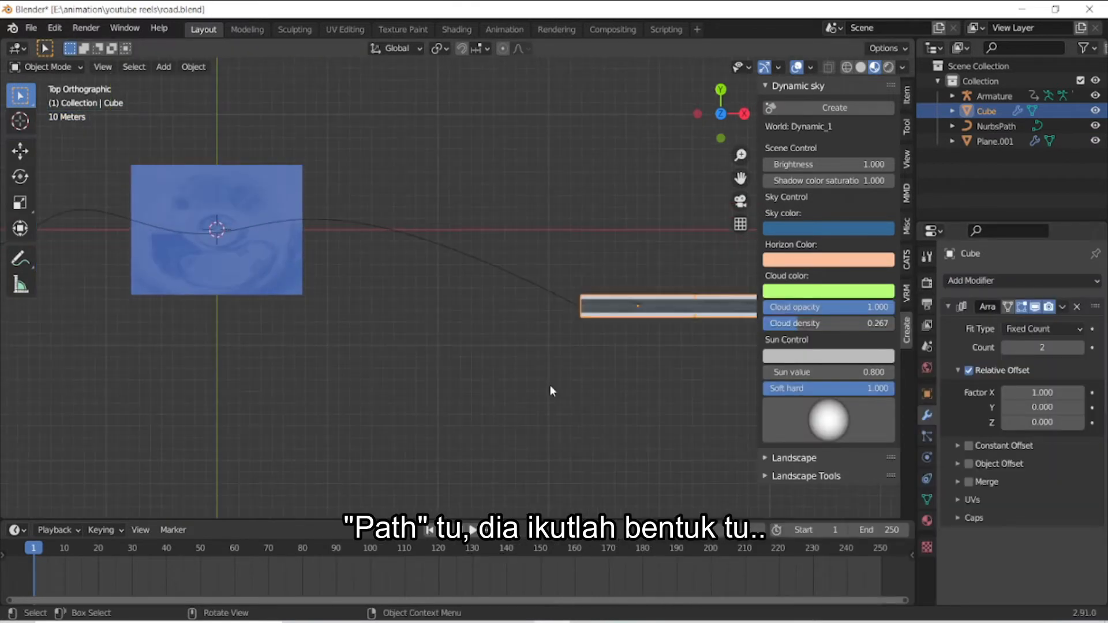
Try an X factor of -1.1 for the array's relative offset and undo it.
left_click(1030, 392)
type("-1")
key("Return")
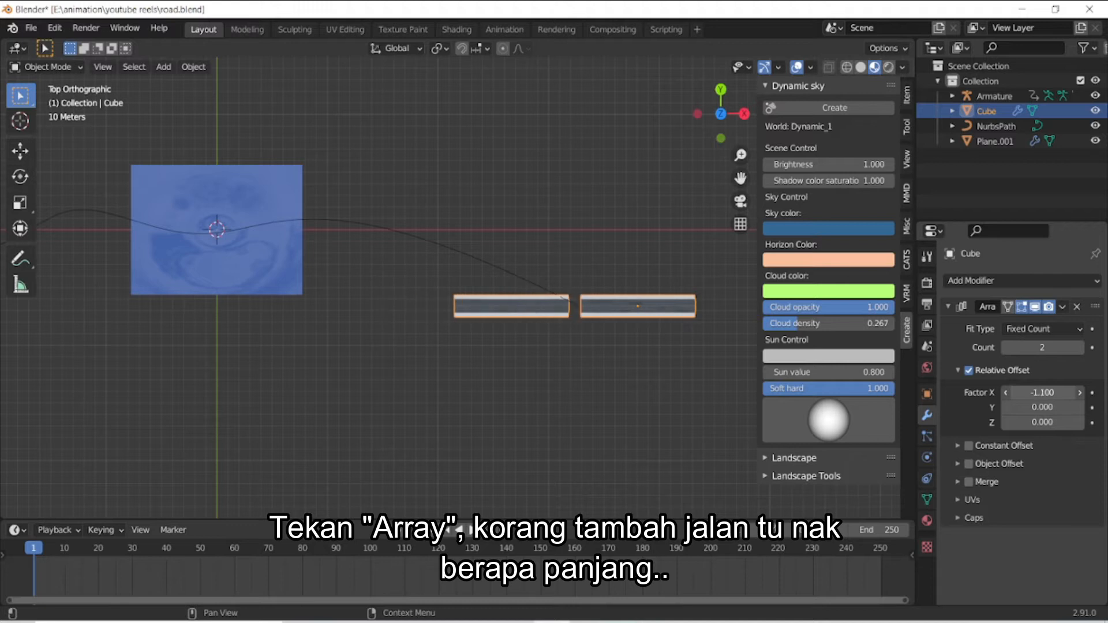
key("ctrl+z")
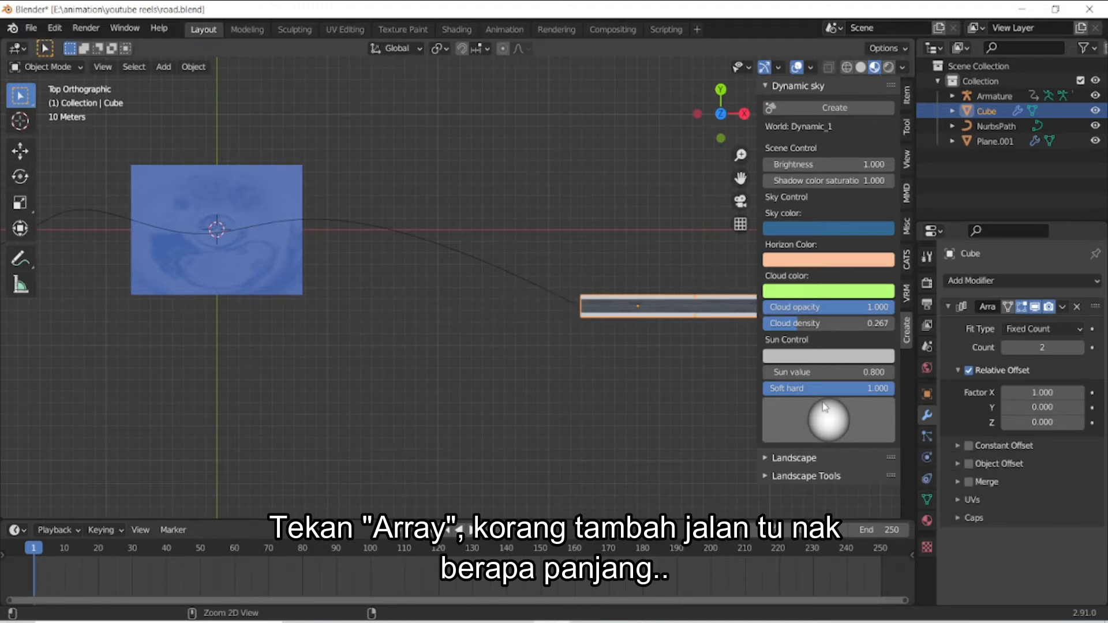
Add a Curve modifier to the road object with NurbsPath as its curve object.
left_click(957, 310)
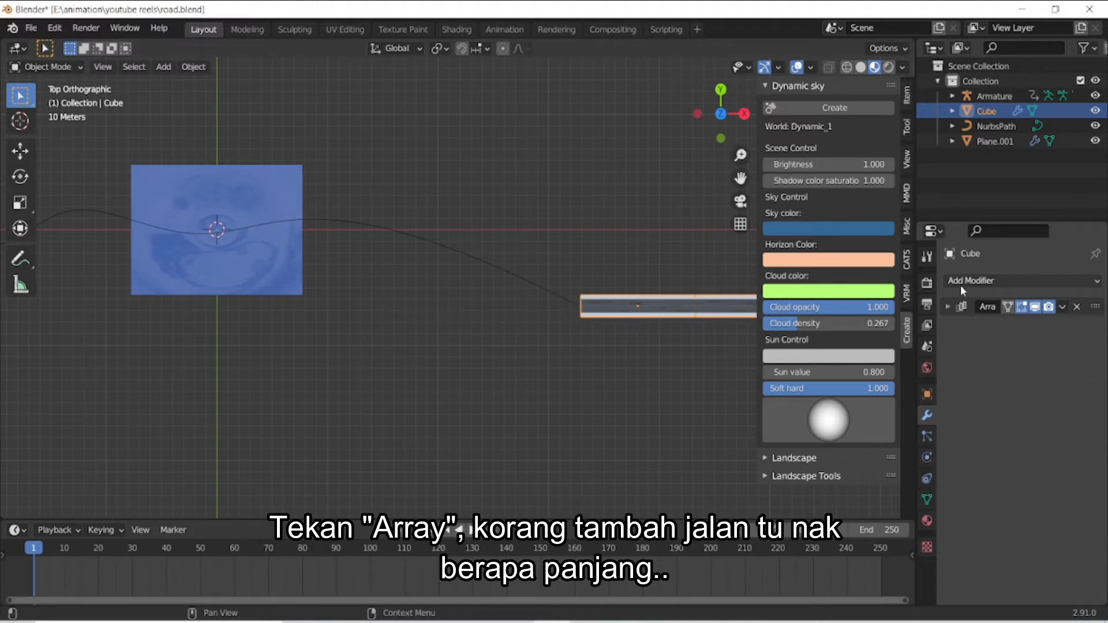
left_click(960, 285)
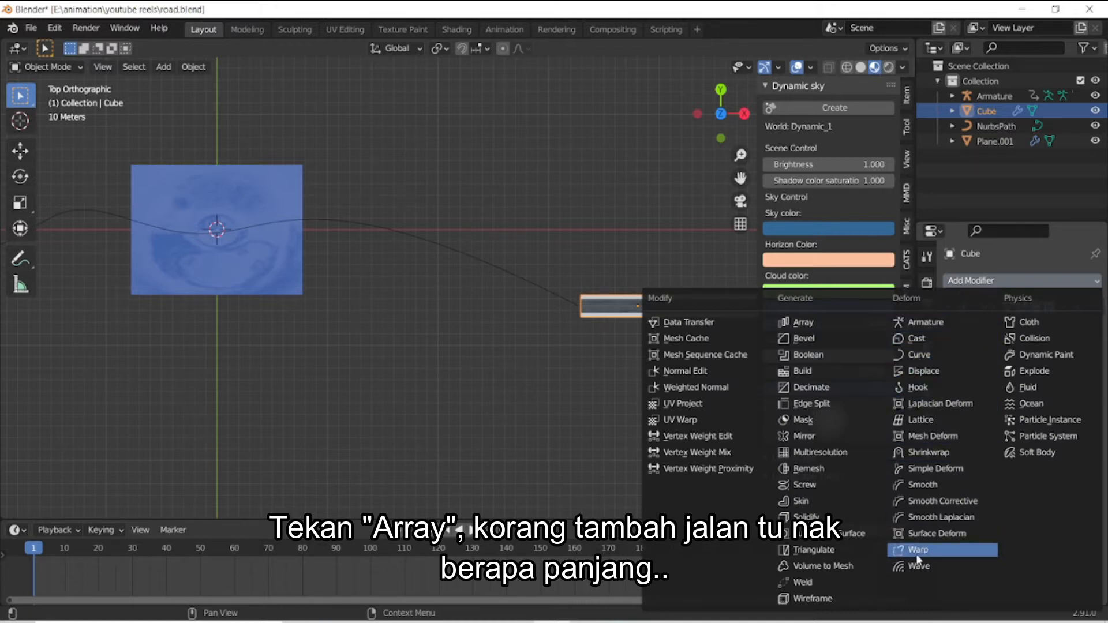
left_click(919, 354)
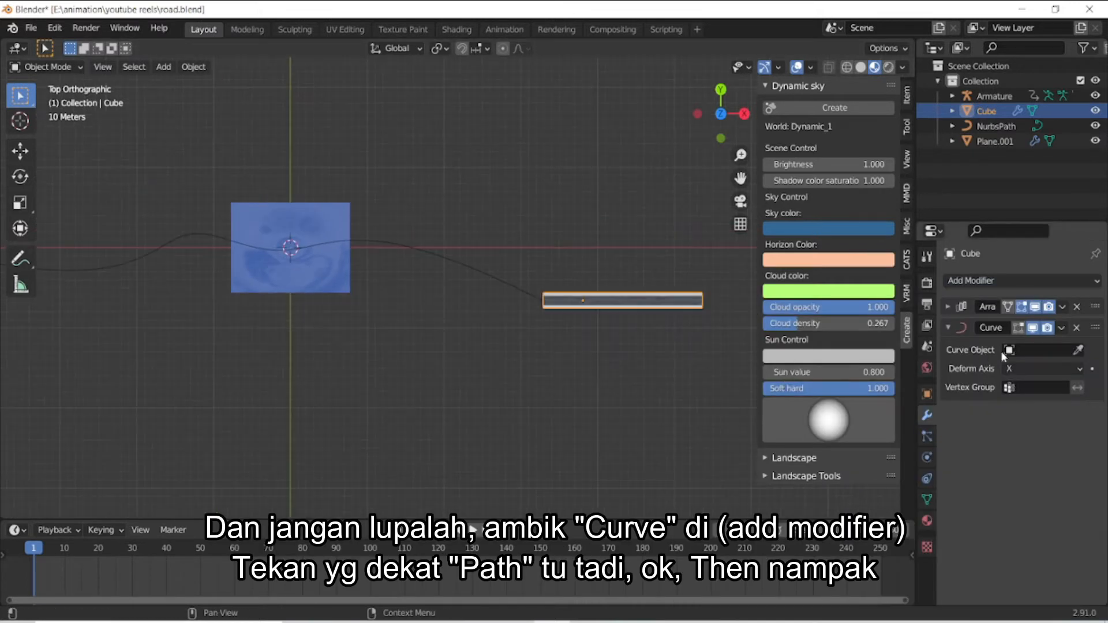
left_click(512, 282)
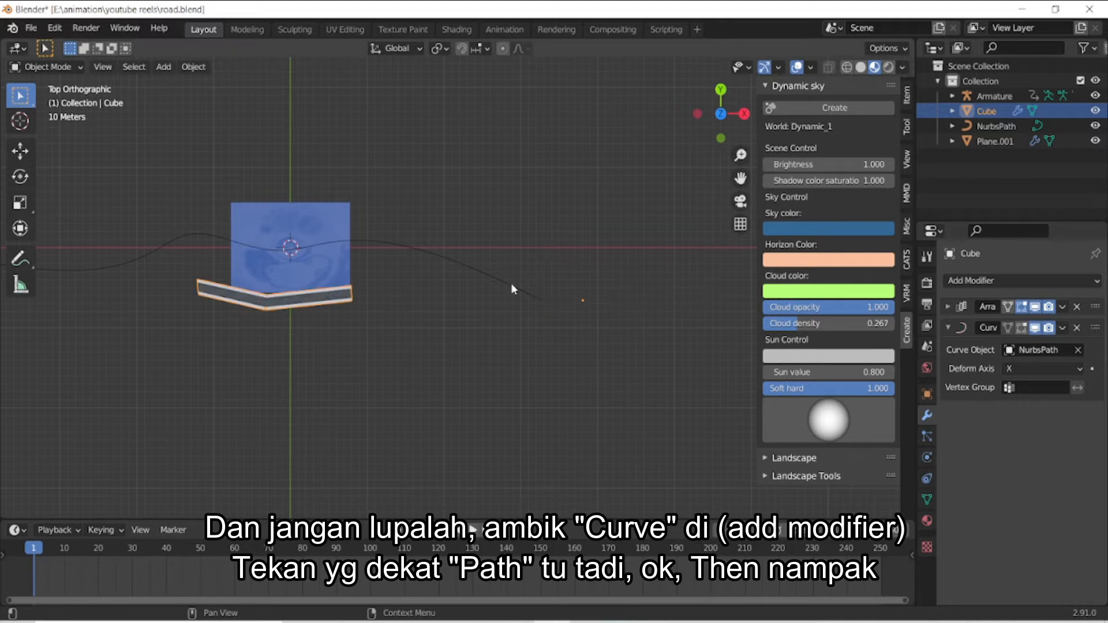
Move the road object in positive X and Y so it lies along the path's positive X half.
scroll(462, 291, "up", 2)
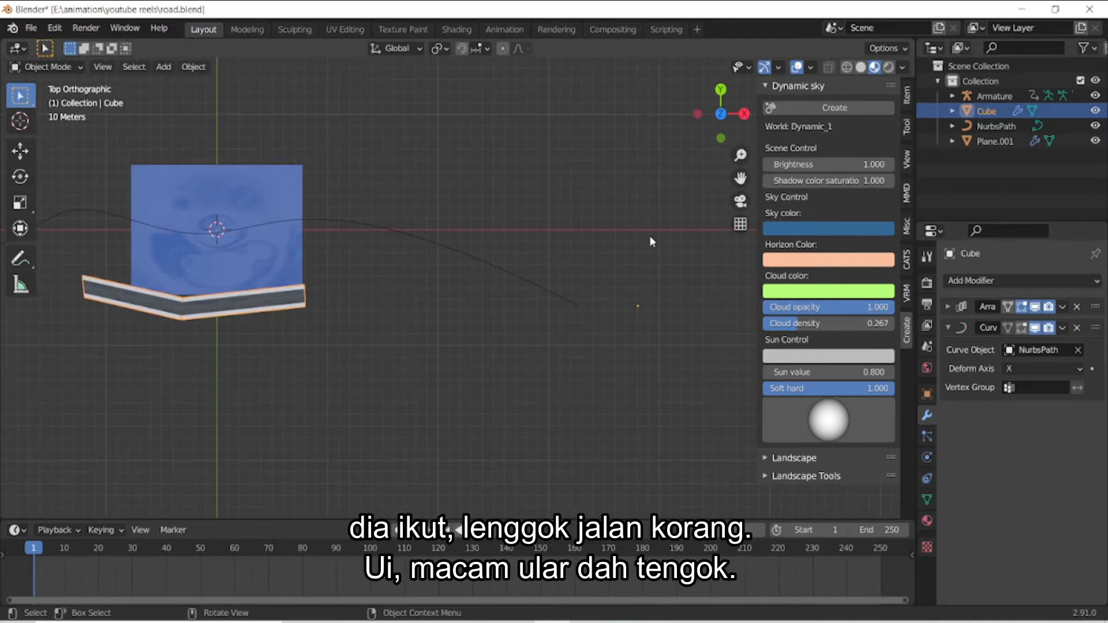
key("g")
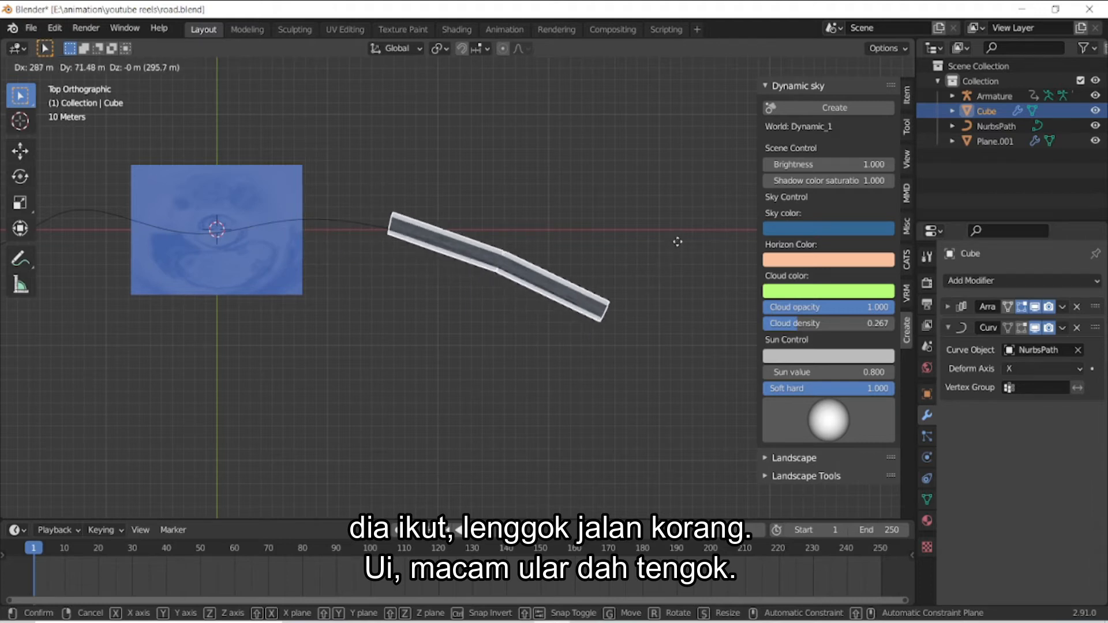
left_click(676, 244)
Set the road's Array modifier count to 3.
left_click(1063, 307)
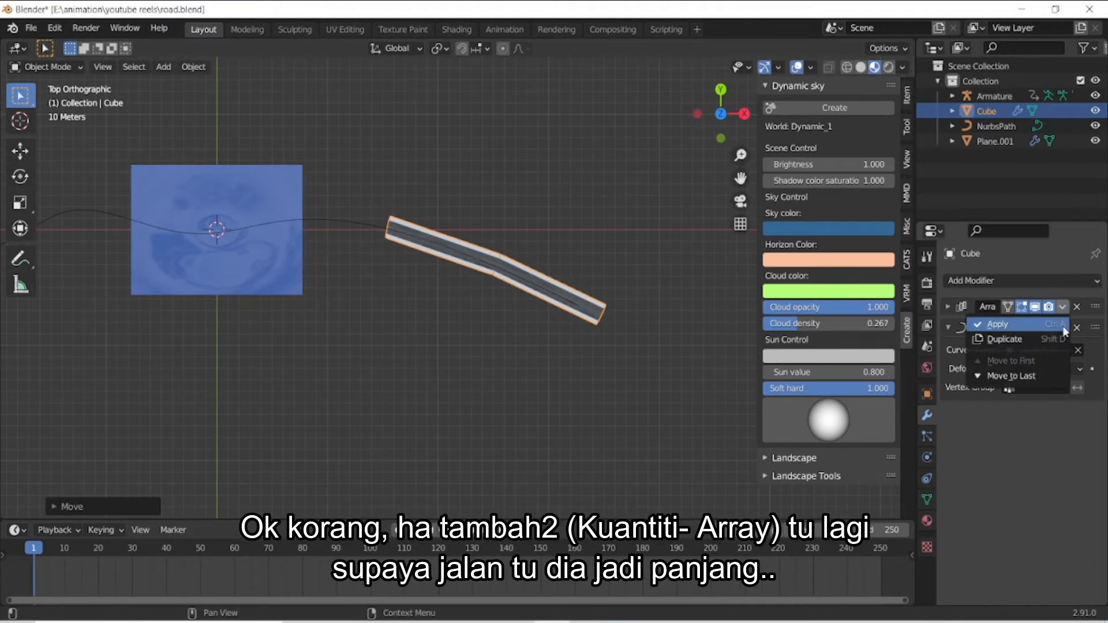
left_click(947, 307)
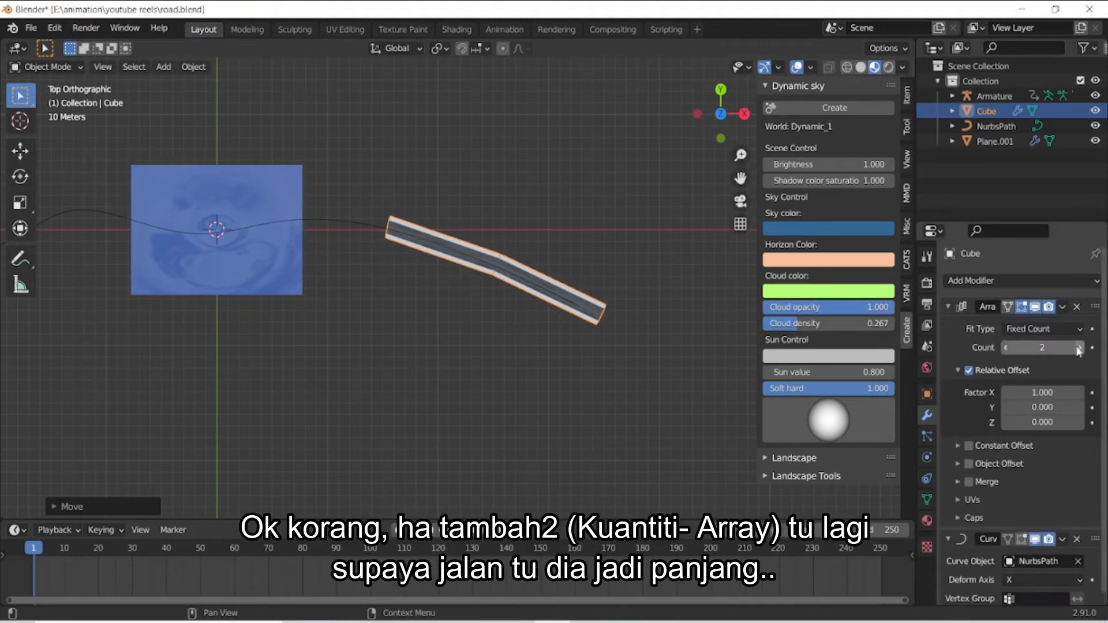
left_click(1079, 347)
Move the road object in negative X along the path to its far end beyond the sea plane.
middle_click_drag(414, 251, 583, 284, "shift")
scroll(583, 284, "down", 2)
key("g")
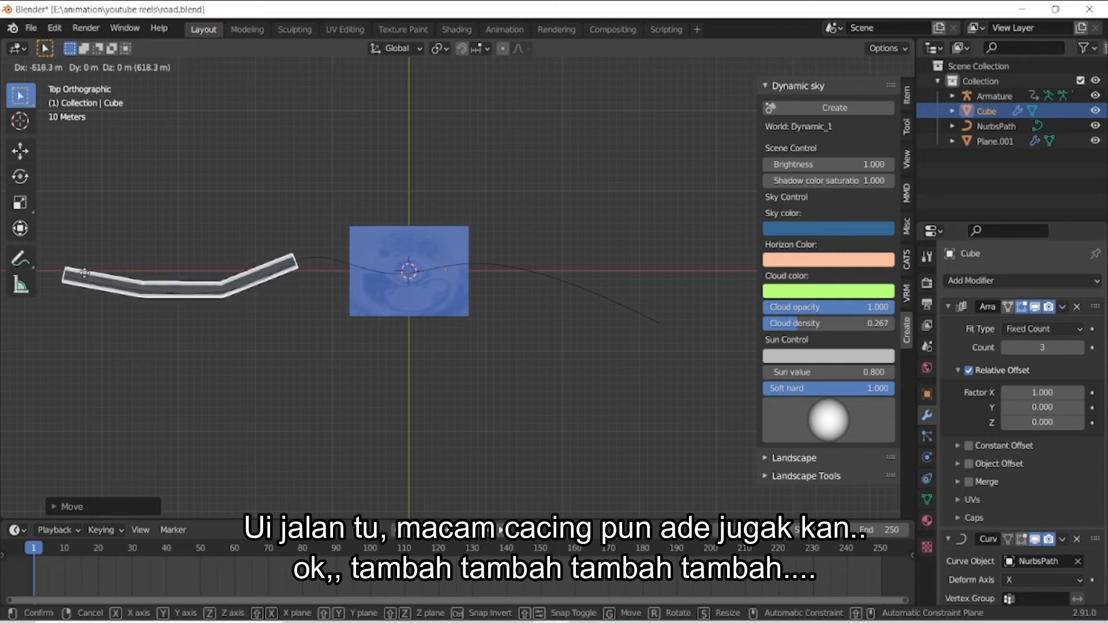
left_click(74, 279)
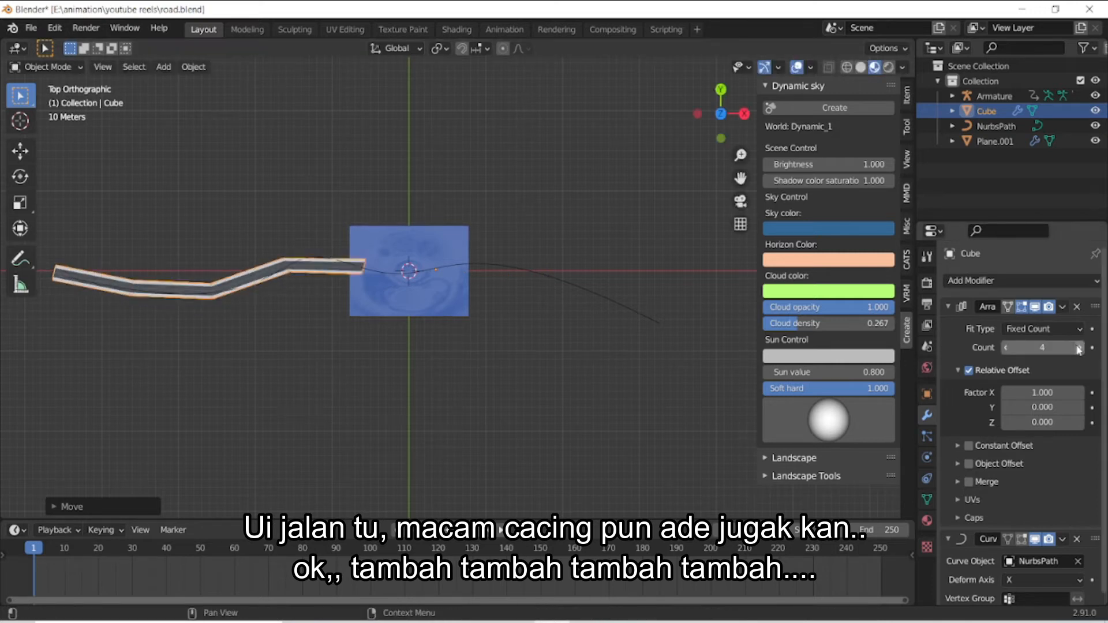
Examine the winding road's surface, barriers and course over the sea plane from perspective, close-up and overhead angles.
left_click_drag(717, 118, 851, 11)
scroll(633, 199, "up", 3)
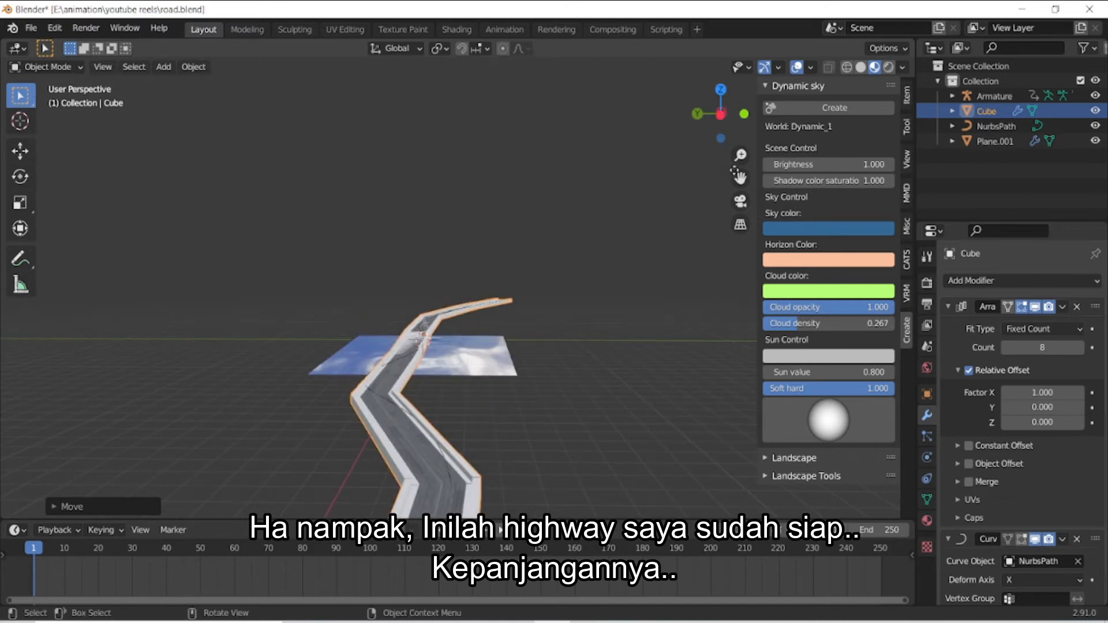
left_click_drag(738, 177, 760, 98)
scroll(720, 191, "up", 3)
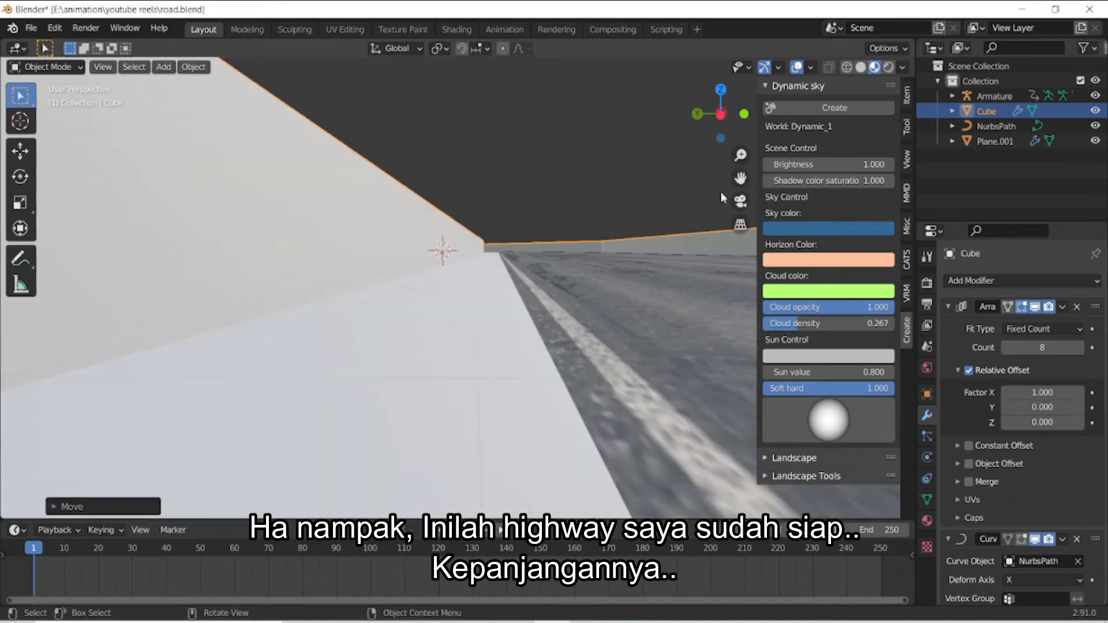
left_click_drag(739, 180, 712, 254)
scroll(728, 198, "up", 2)
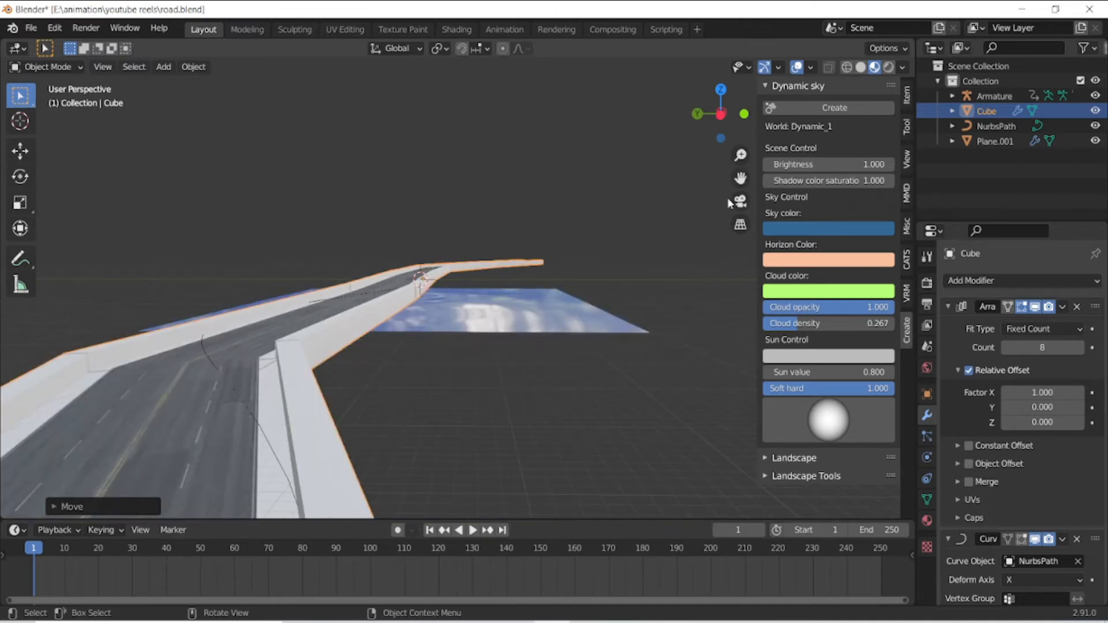
scroll(727, 197, "down", 5)
left_click_drag(720, 114, 799, 168)
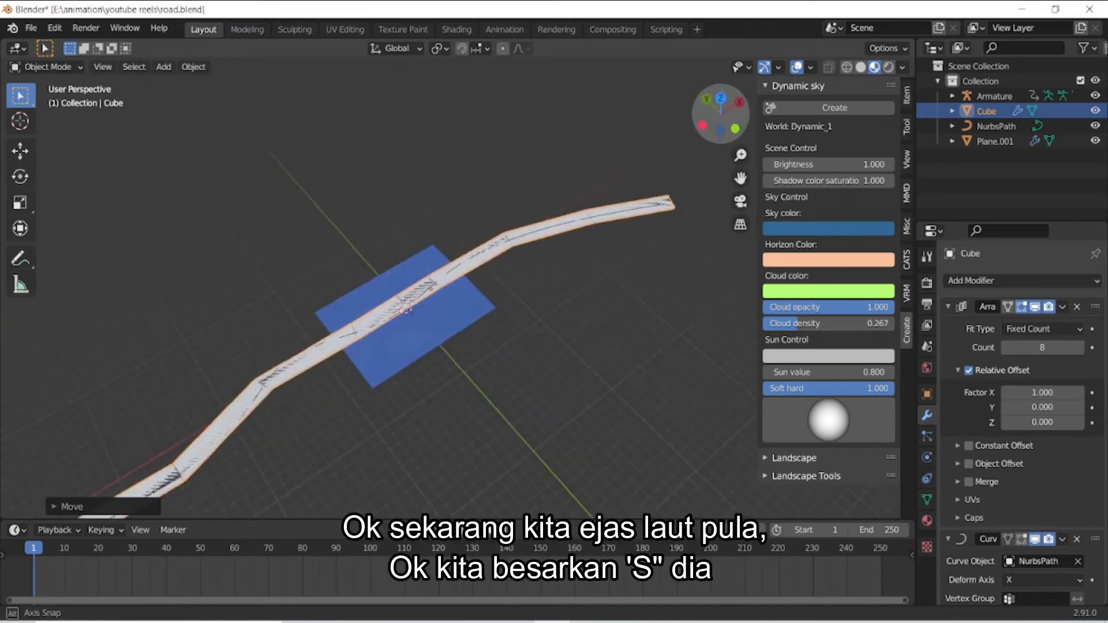
Move the sea plane in negative X so it lies under the road's far end.
key("grave")
left_click(681, 49)
left_click(434, 314)
scroll(438, 316, "down", 1)
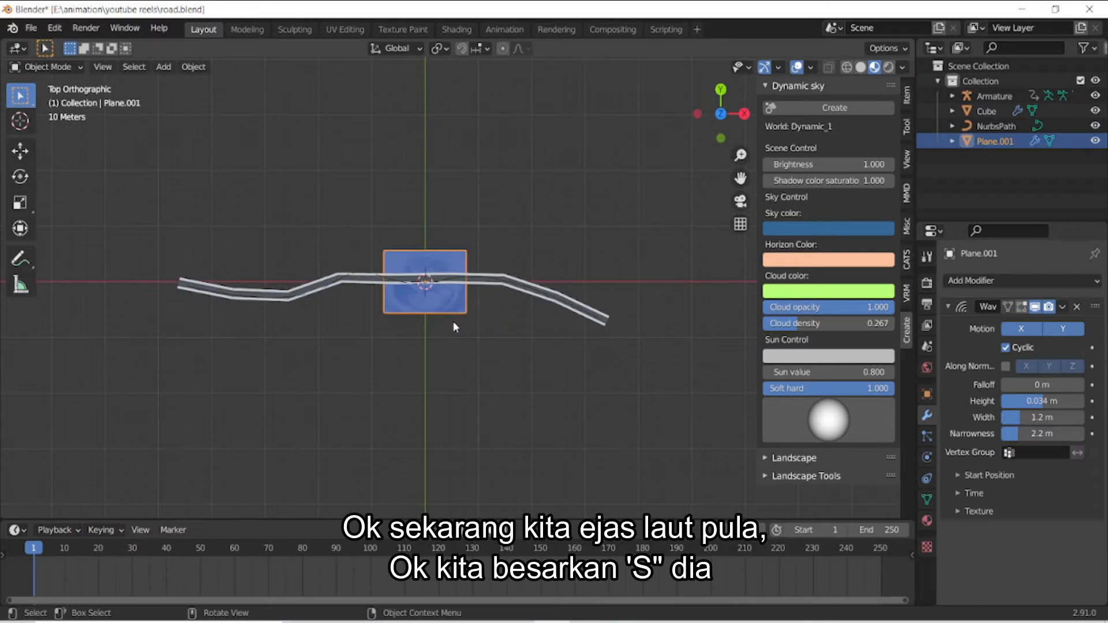
key("g")
key("x")
left_click(236, 299)
Stretch the sea plane along global Y to about twice its depth.
key("s")
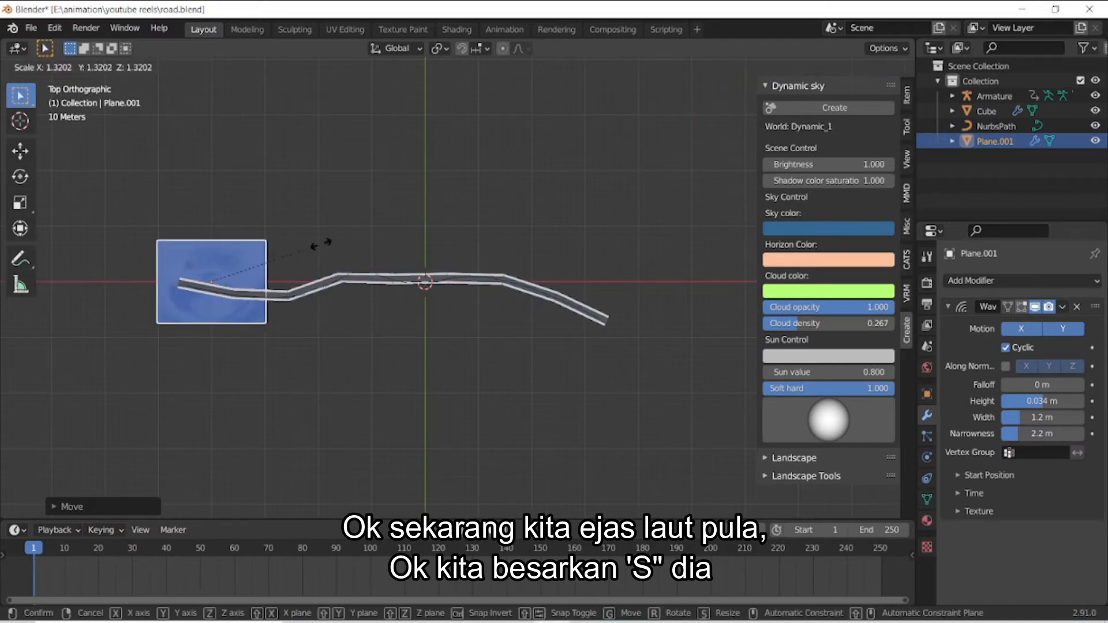
right_click(362, 228)
key("s")
key("y")
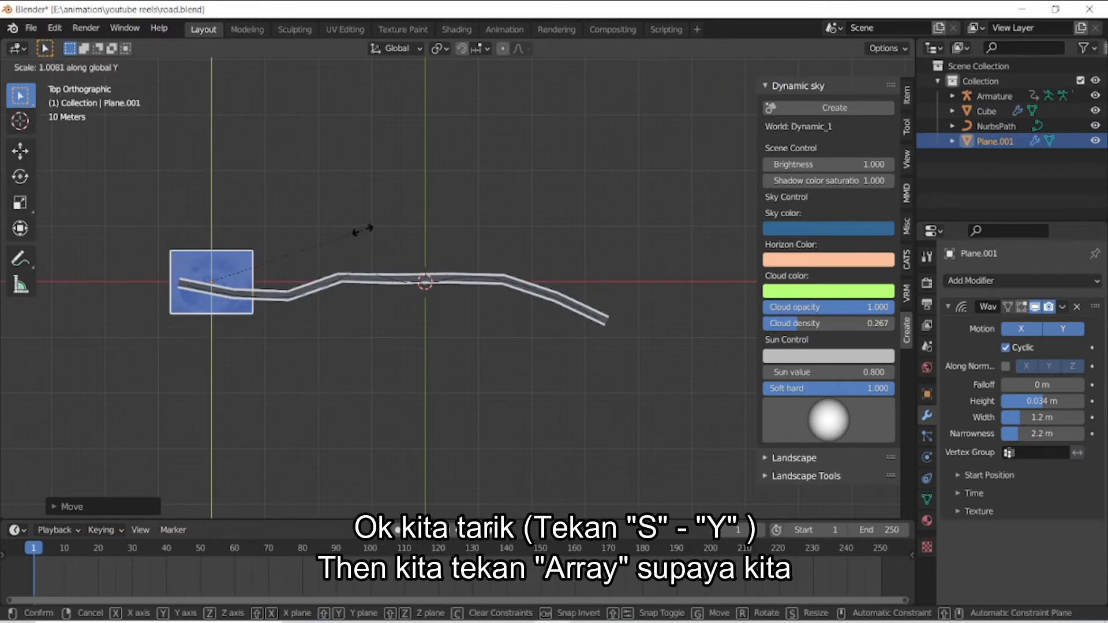
left_click(528, 158)
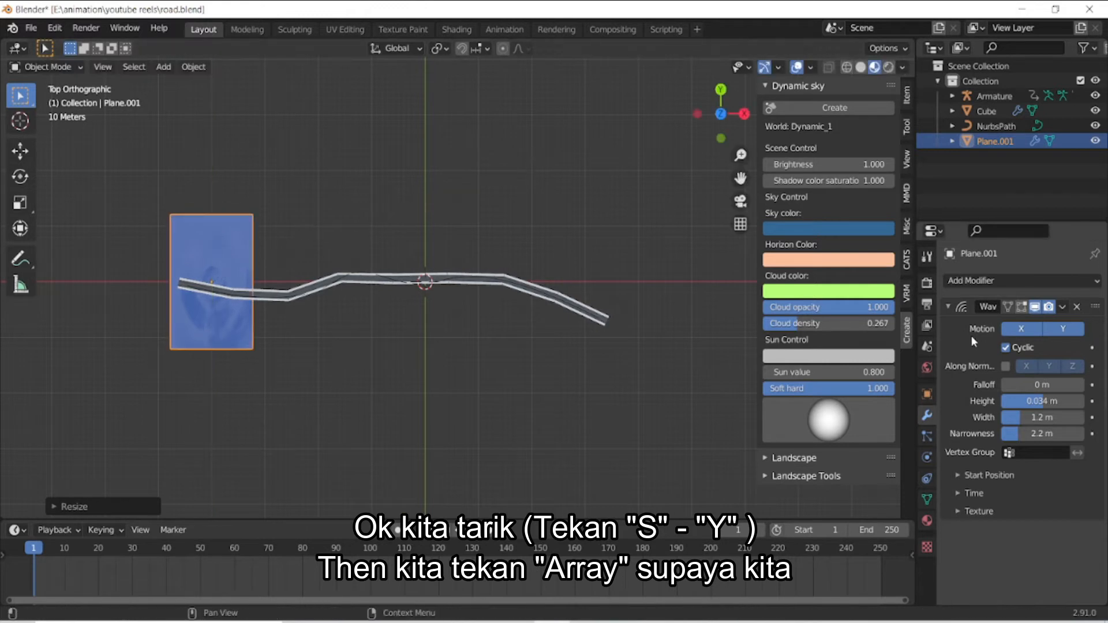
Add an Array modifier to the sea plane and set its count to 6.
left_click(980, 280)
left_click(796, 322)
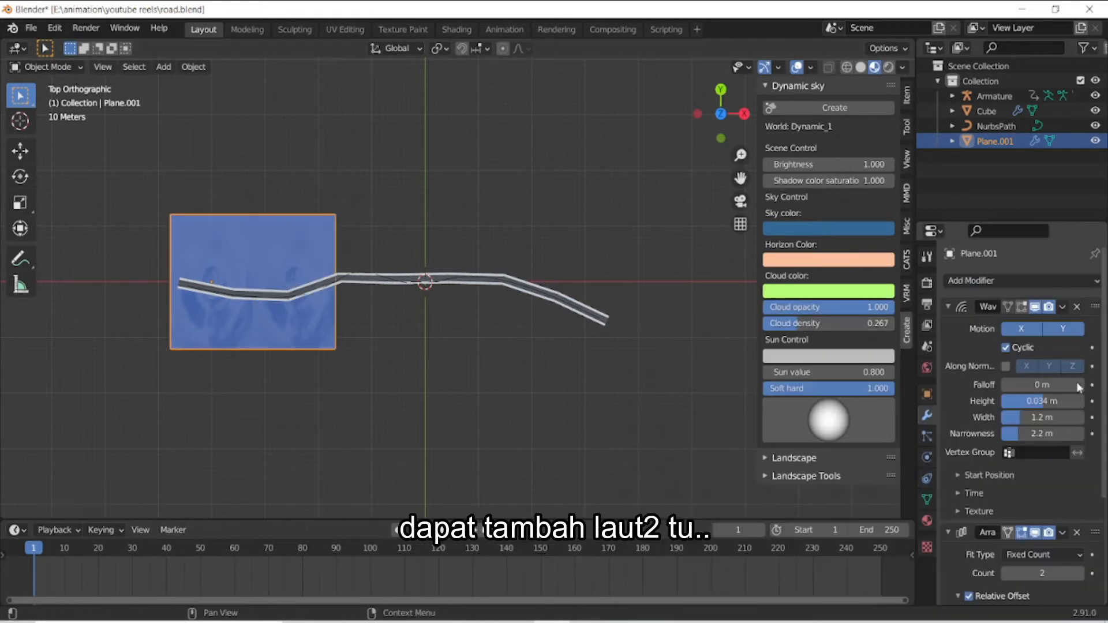
left_click(1080, 575)
left_click(1081, 575)
left_click(1081, 575)
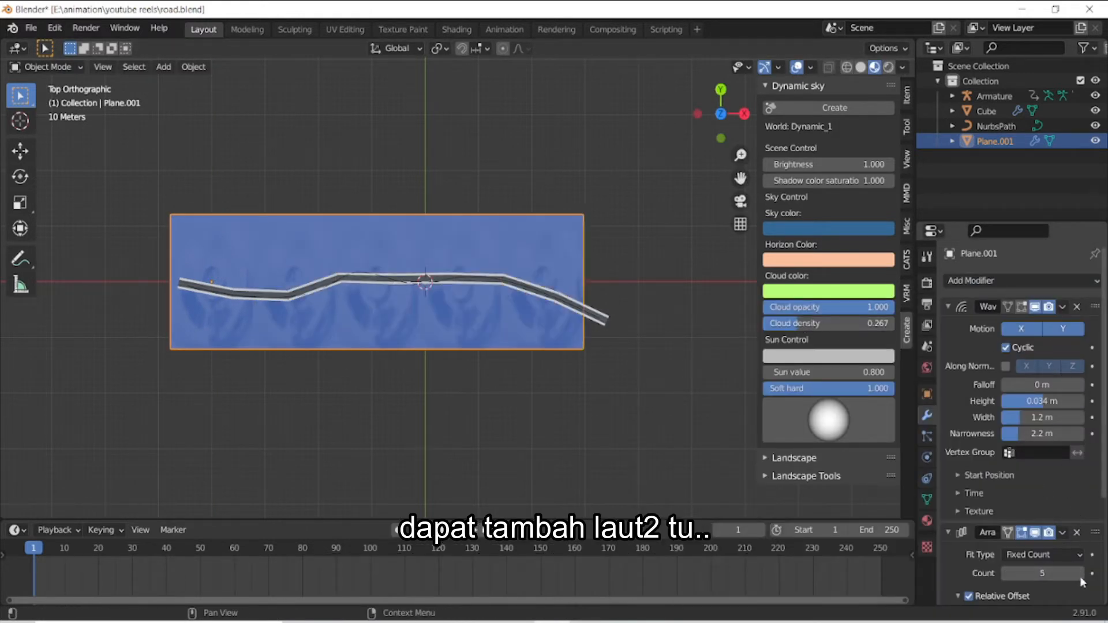
left_click(1080, 575)
Examine the road over the extended sea in rendered shading and save the file.
left_click_drag(721, 116, 776, 89)
scroll(645, 180, "up", 7)
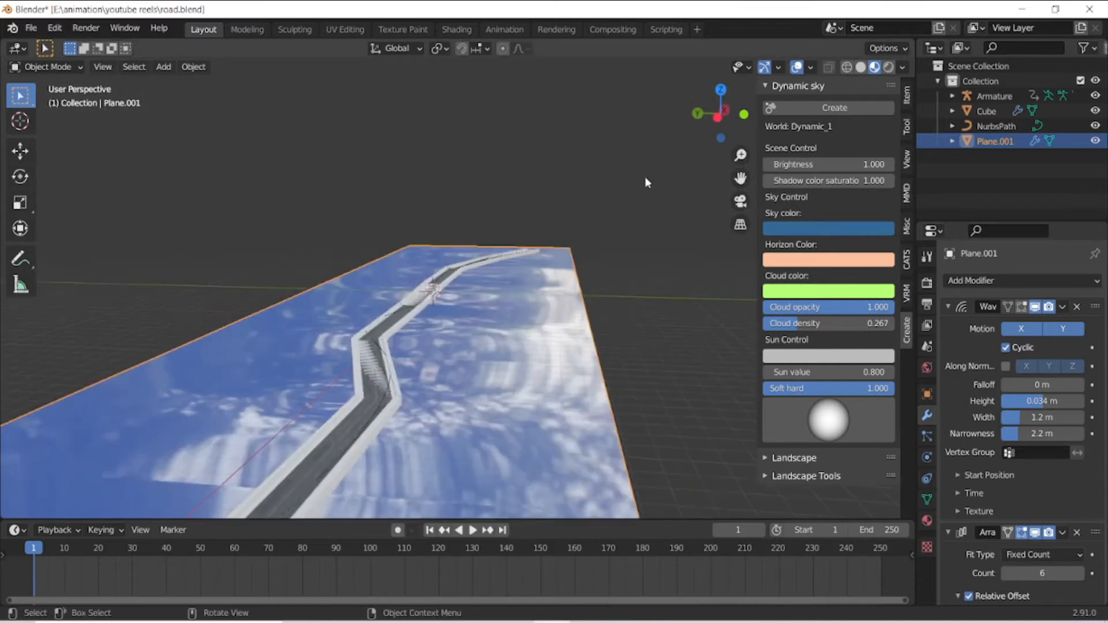
mouse_move(719, 114)
left_mouse_down()
mouse_move(750, 96)
mouse_move(738, 97)
left_mouse_up()
left_click(888, 67)
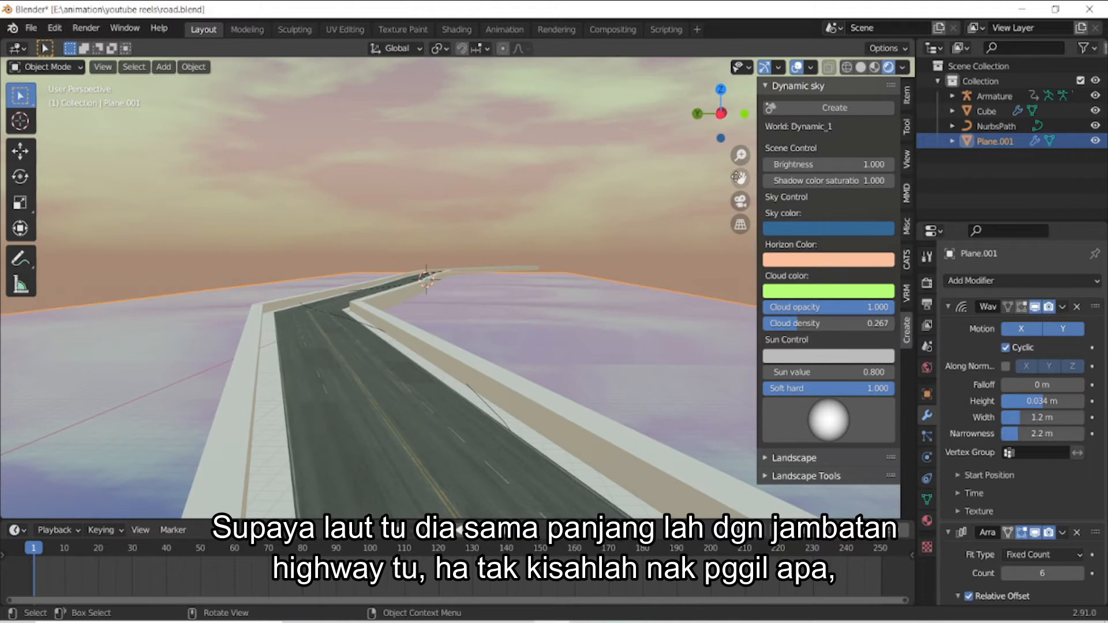
left_click_drag(739, 178, 730, 185)
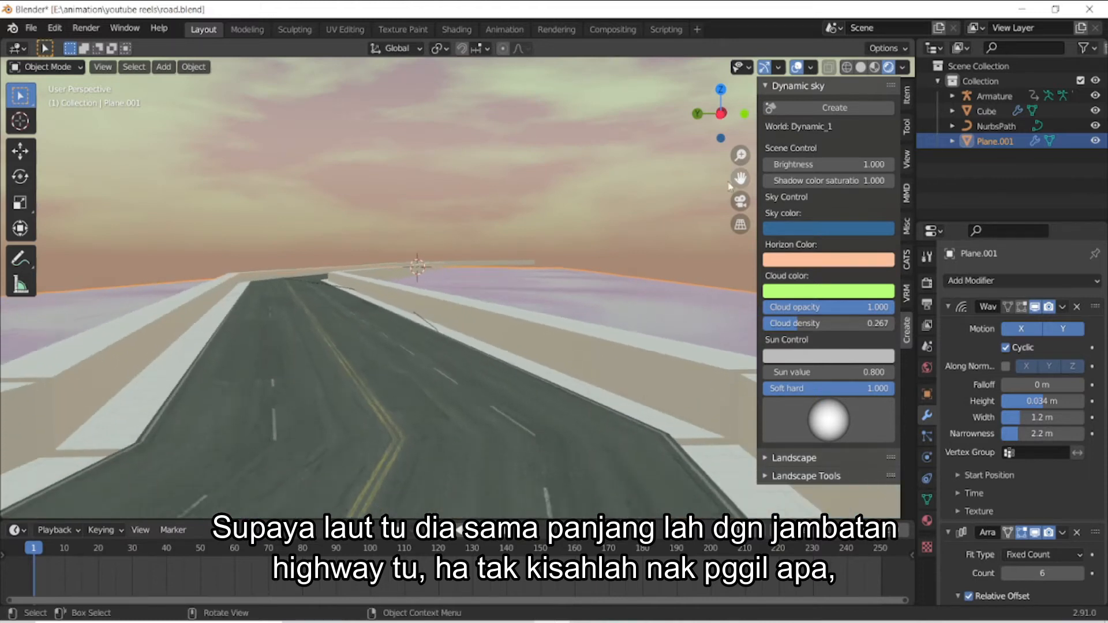
scroll(652, 227, "down", 3)
scroll(718, 124, "down", 1)
scroll(718, 124, "up", 2)
scroll(655, 206, "down", 2)
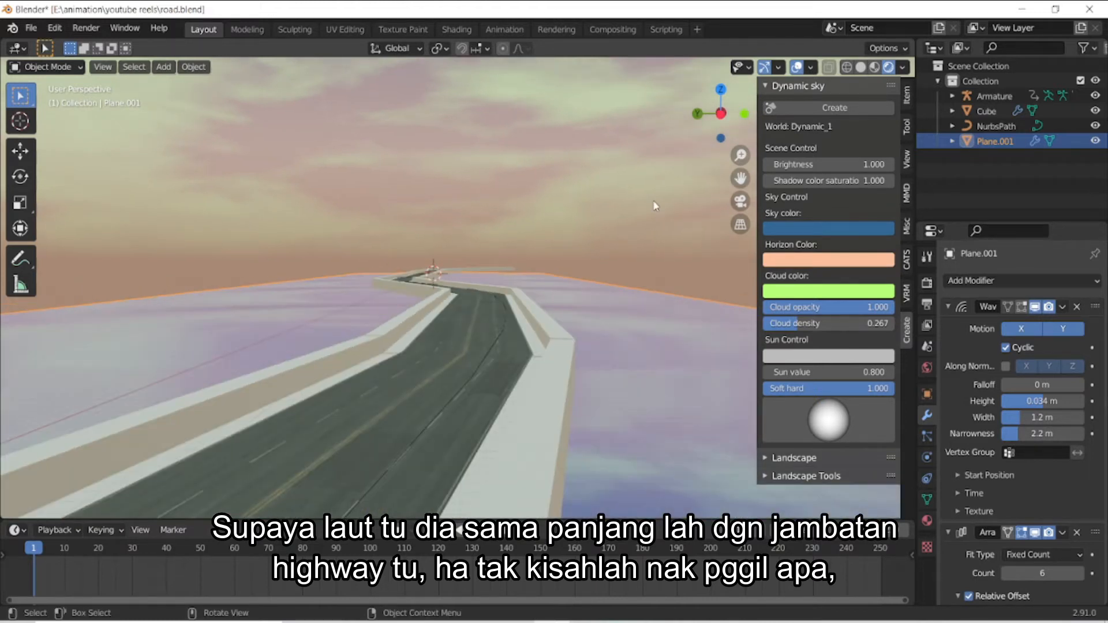
left_click_drag(710, 117, 732, 111)
key("ctrl+s")
Turn off the viewport display of the road's Curve and Array modifiers.
left_click_drag(740, 178, 853, 203)
mouse_move(721, 113)
left_mouse_down()
mouse_move(696, 119)
mouse_move(735, 120)
mouse_move(712, 118)
left_mouse_up()
key("grave")
left_click(664, 75)
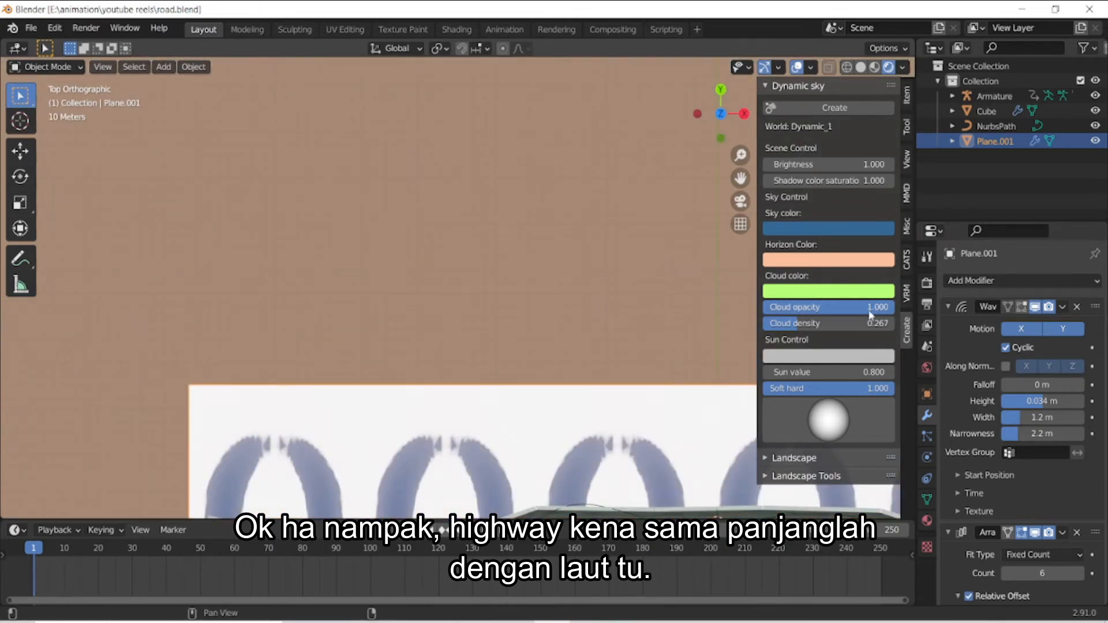
left_click_drag(736, 178, 514, 418)
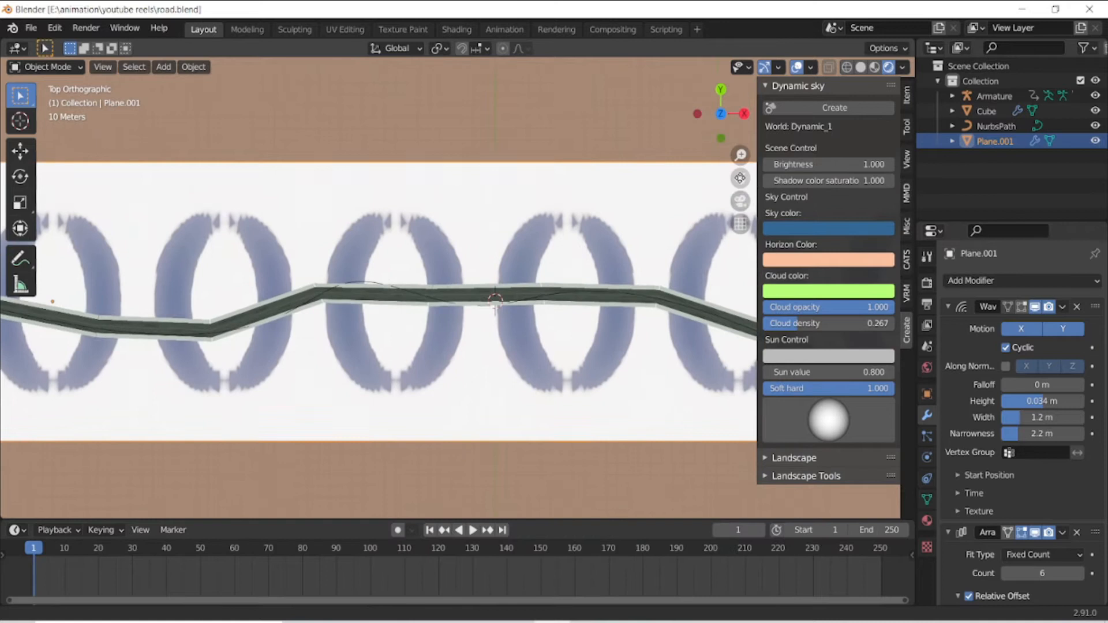
left_click(948, 307)
left_click(626, 309)
left_click(948, 306)
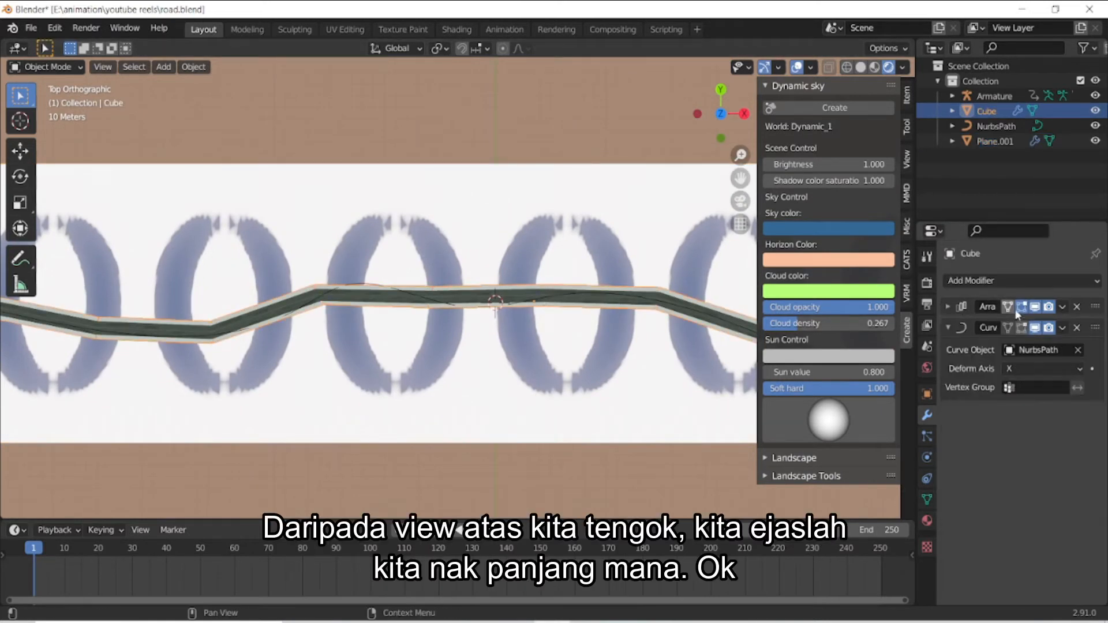
left_click(949, 328)
left_click(1035, 327)
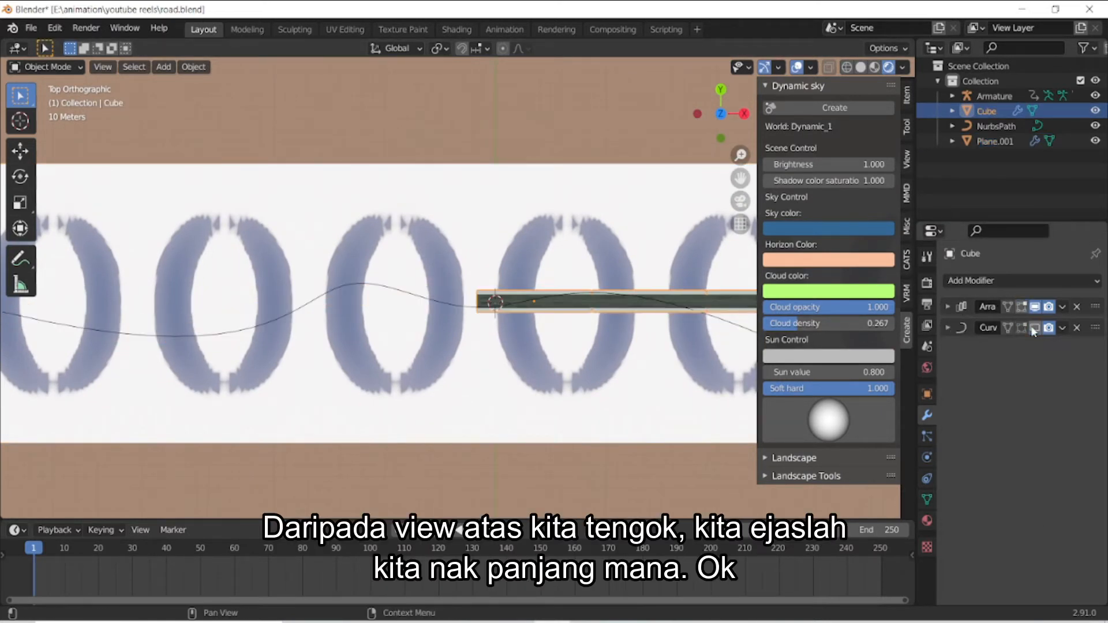
scroll(630, 299, "up", 5)
left_click_drag(734, 124, 756, 49)
left_click_drag(741, 178, 403, 163)
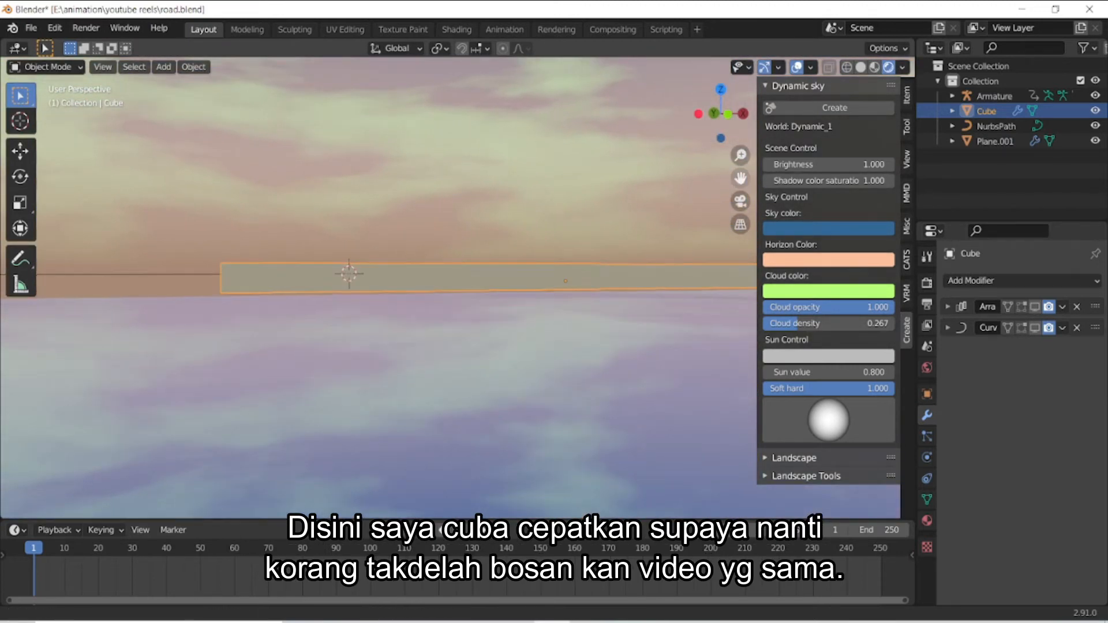
Hide the sea plane and put the straight road section into Edit Mode.
left_click_drag(721, 114, 865, 146)
left_click(617, 308)
key("h")
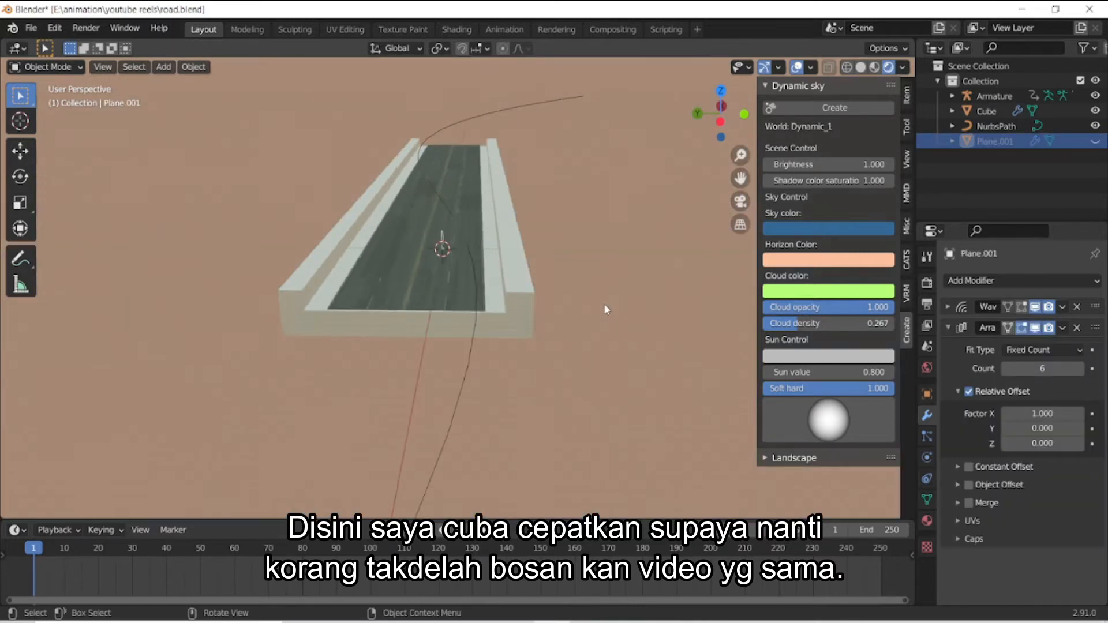
scroll(440, 240, "up", 2)
left_click(434, 225)
key("Tab")
key("KP_7")
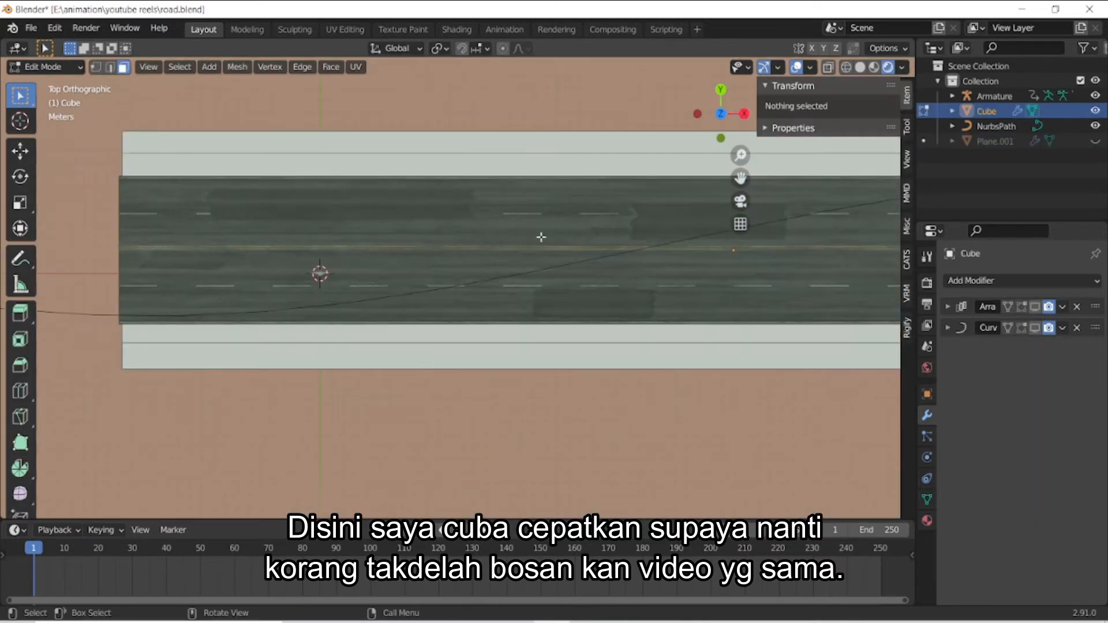
Try a loop cut around the road base, slid close to its negative X end.
key("ctrl+r")
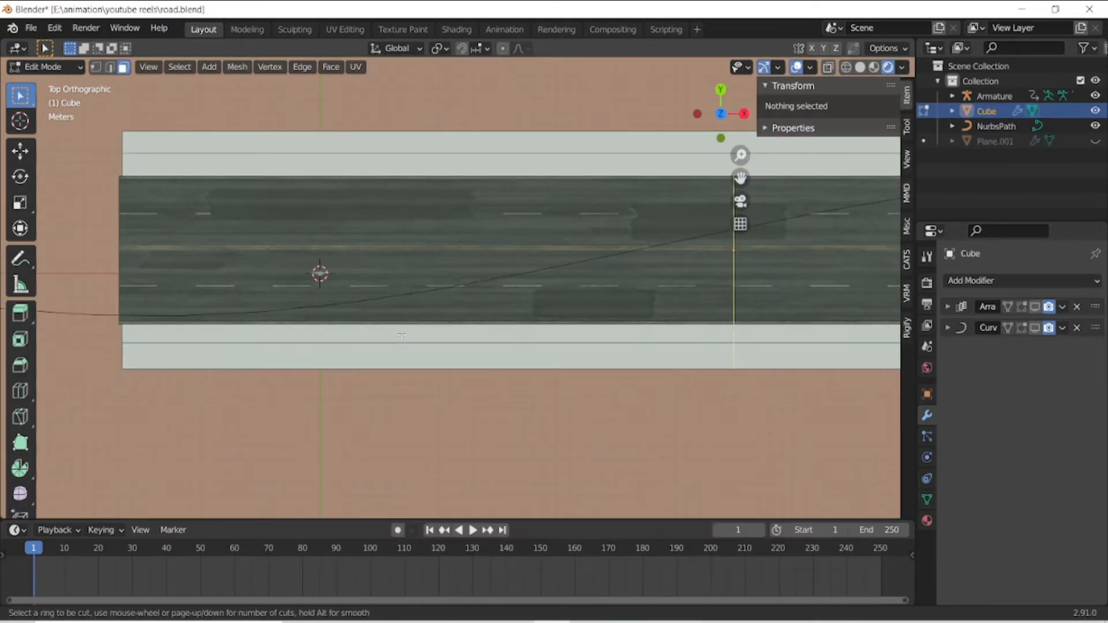
left_click(510, 348)
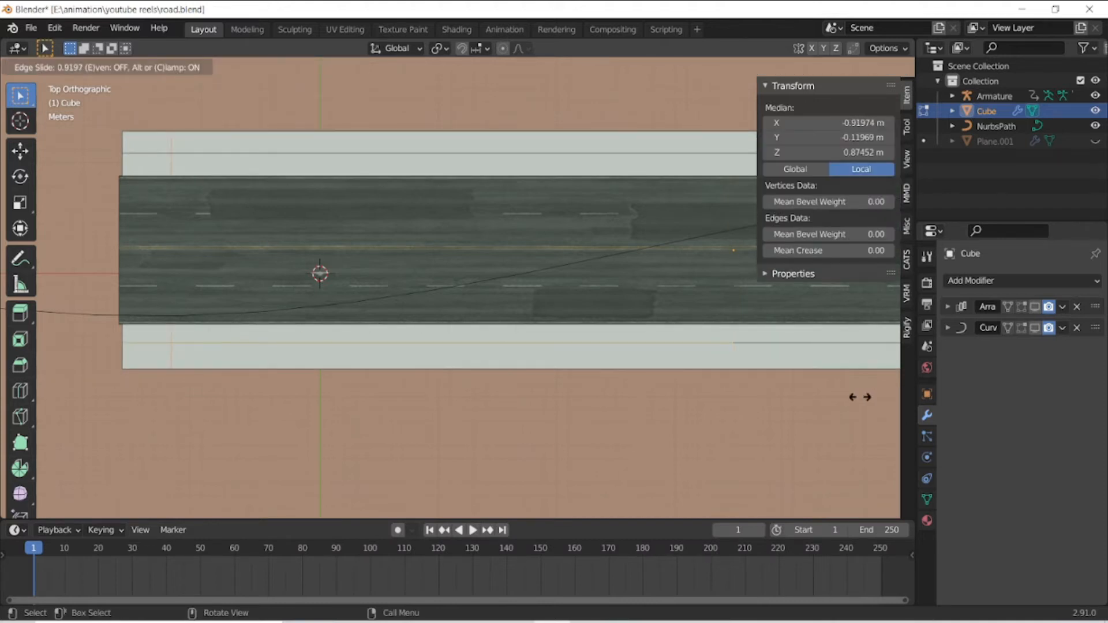
left_click(859, 397)
middle_click_drag(735, 297, 637, 319, "shift")
scroll(637, 320, "down", 2)
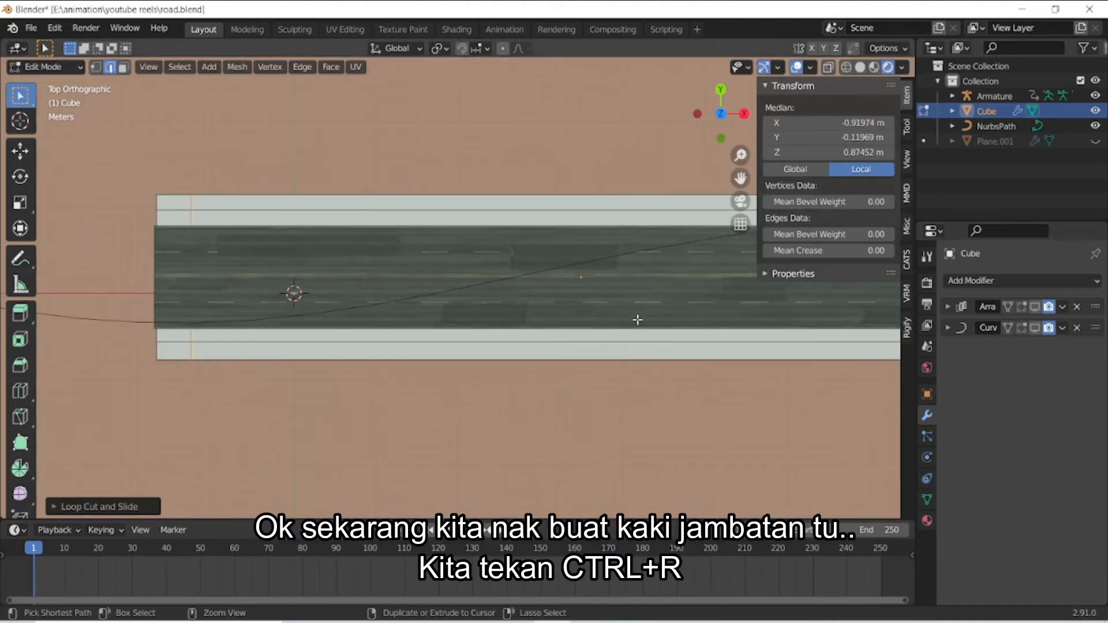
Try about 24 evenly spaced crosswise loop cuts on the road surface and check the underside of the base.
key("3")
key("ctrl+r")
scroll(637, 320, "up", 18)
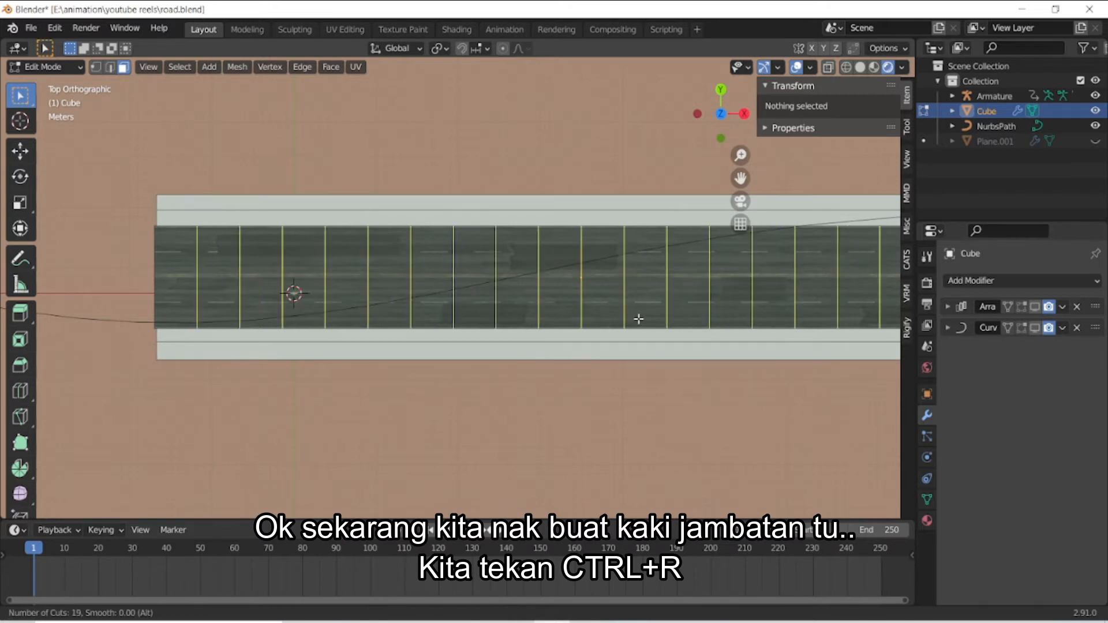
scroll(638, 319, "up", 6)
left_click(638, 319)
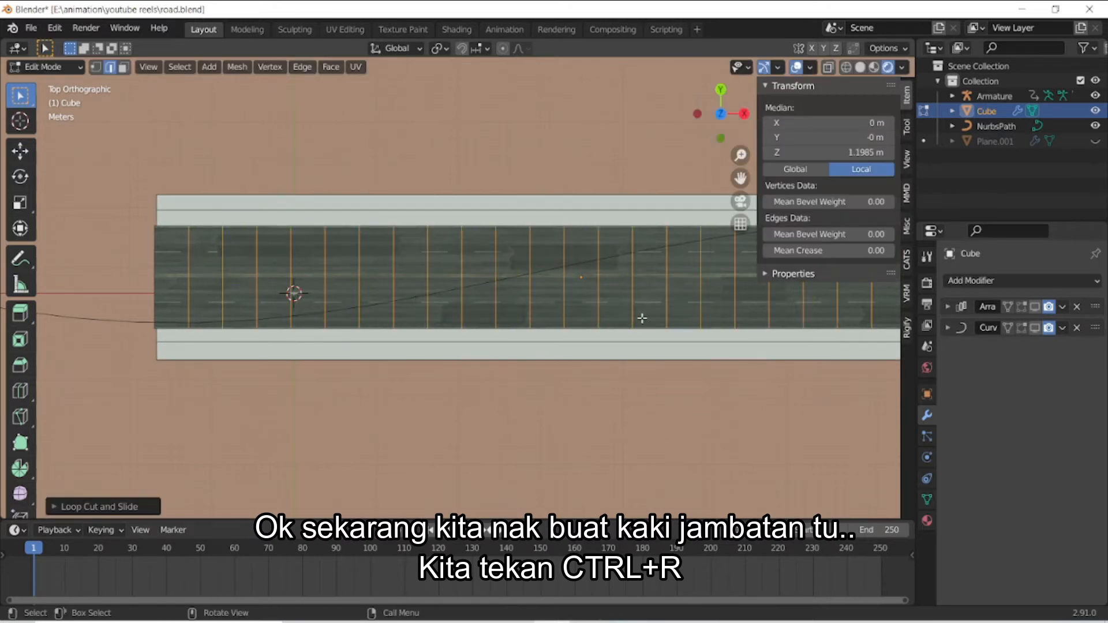
middle_click_drag(640, 314, 674, 160)
key("grave")
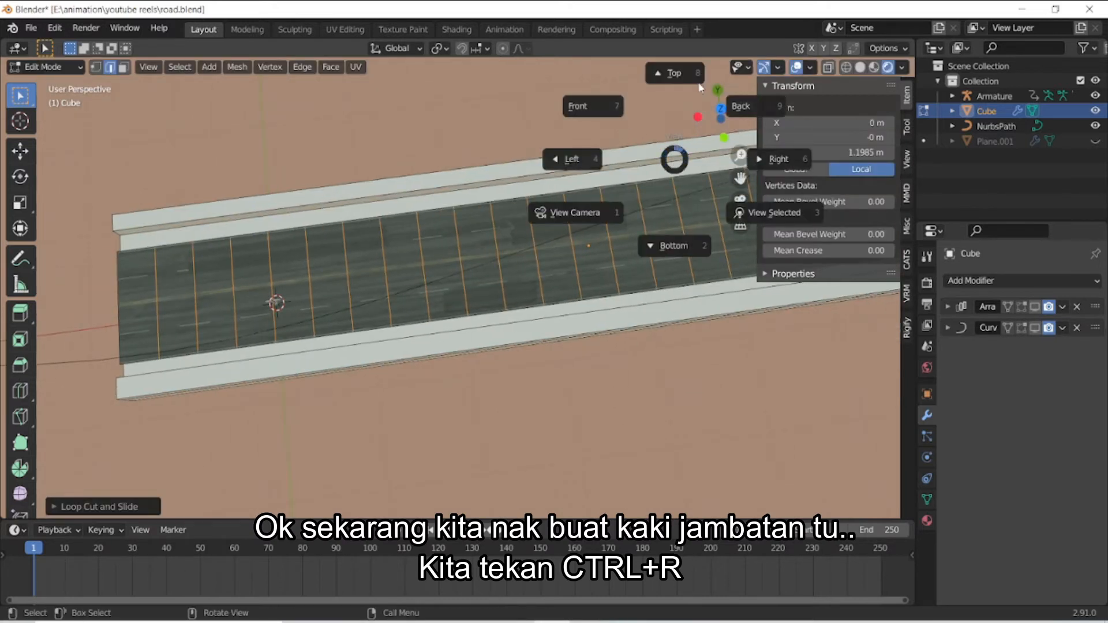
left_click(688, 121)
key("grave")
left_click(685, 207)
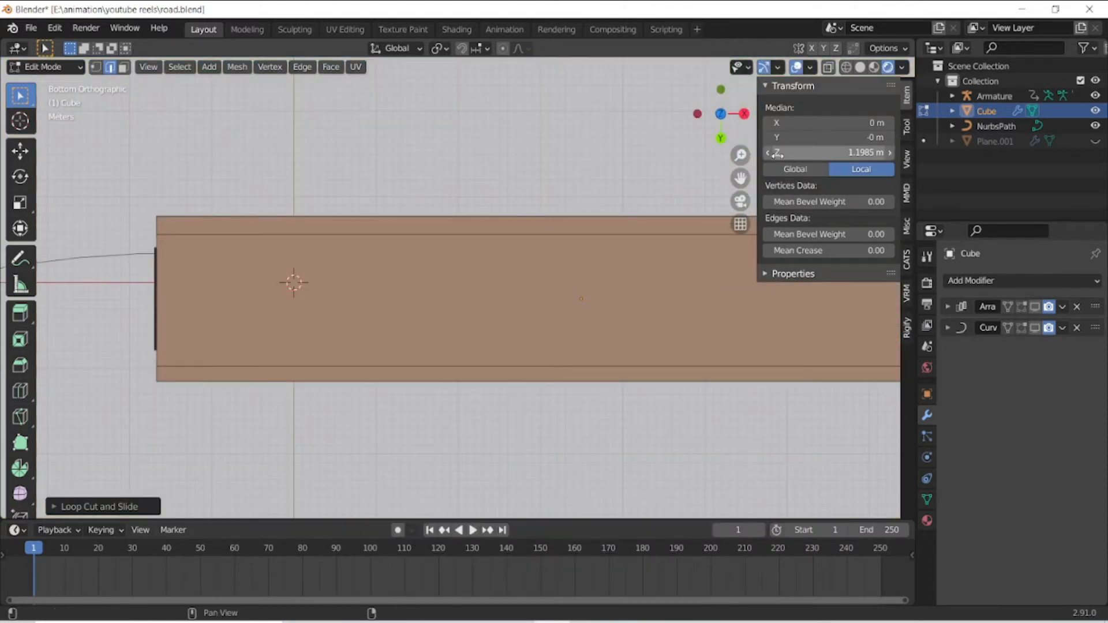
left_click_drag(740, 179, 545, 188)
key("3")
left_click_drag(712, 95, 680, 117)
Divide the underside of the road base crosswise with 18 evenly spaced loop cuts.
key("grave")
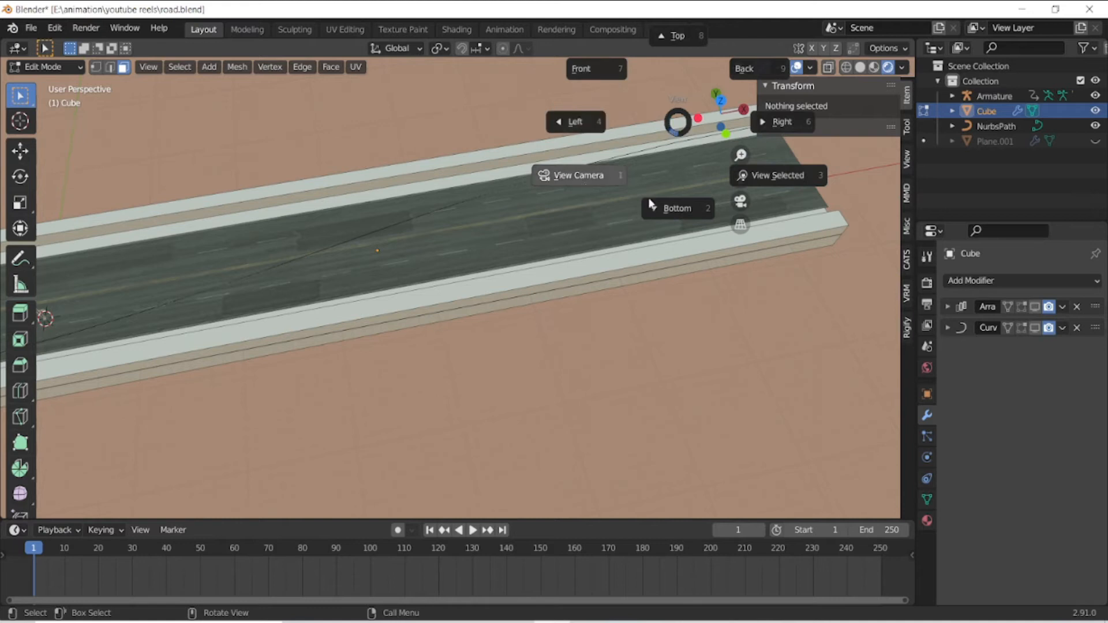
key("2")
key("ctrl+r")
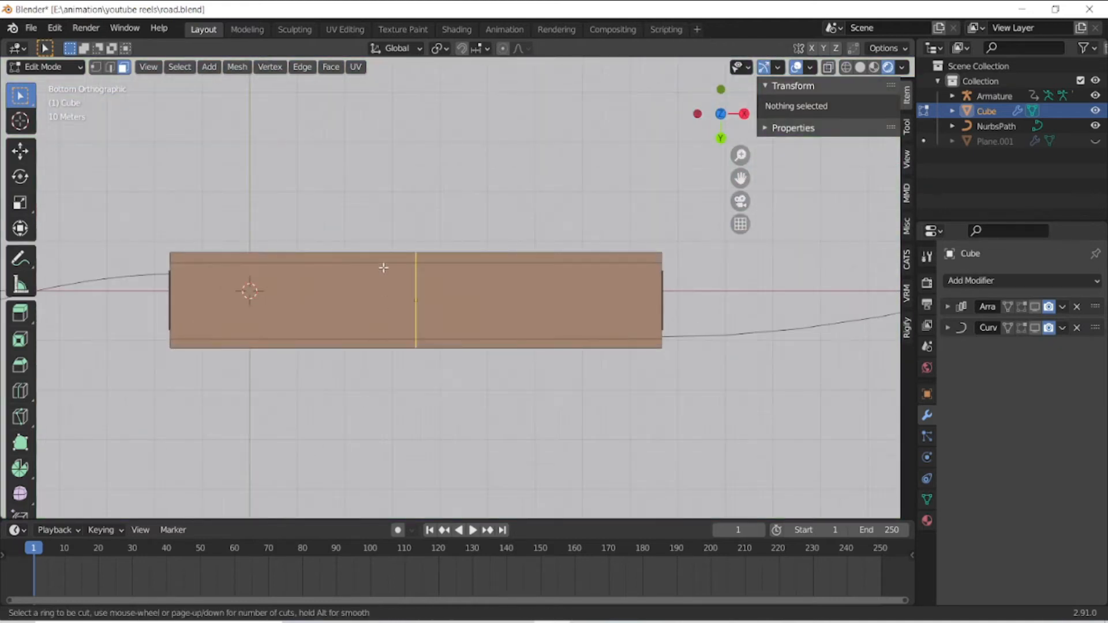
scroll(384, 265, "up", 15)
left_click(381, 265)
right_click(381, 265)
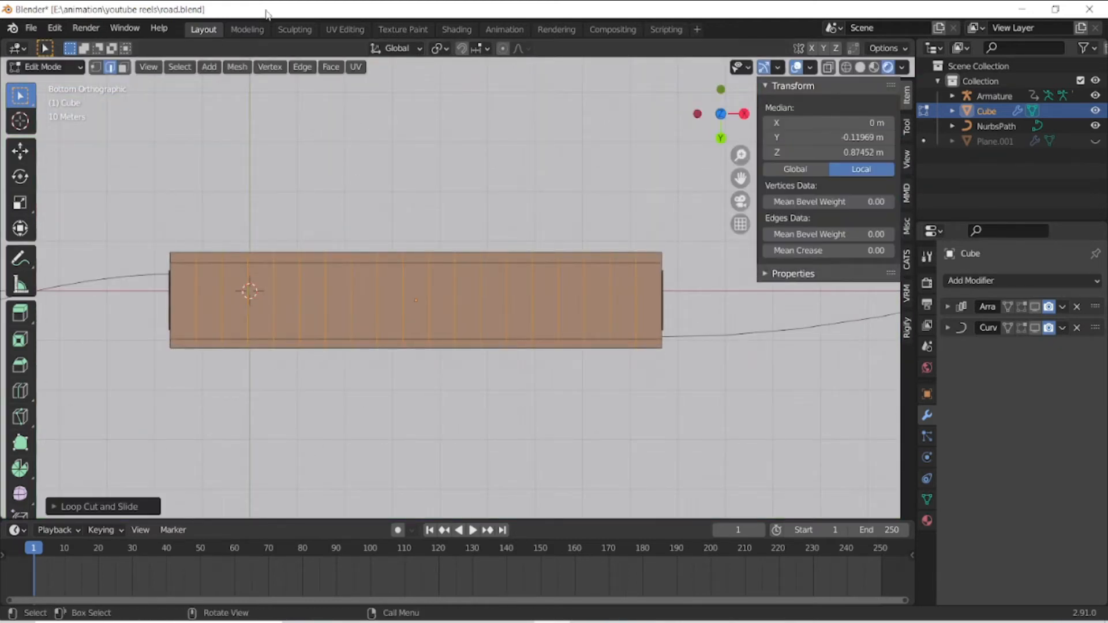
left_click(122, 66)
left_click(185, 260)
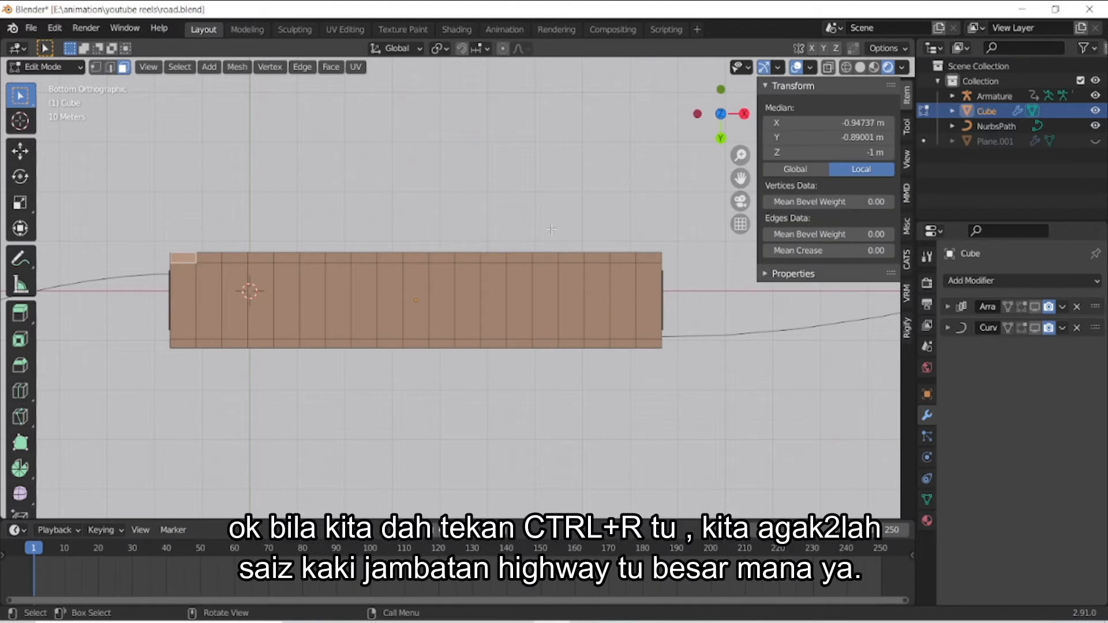
key("alt+a")
Add two evenly spaced lengthwise loop cuts between the barrier strips on the underside of the base.
key("ctrl+r")
scroll(460, 291, "up", 1)
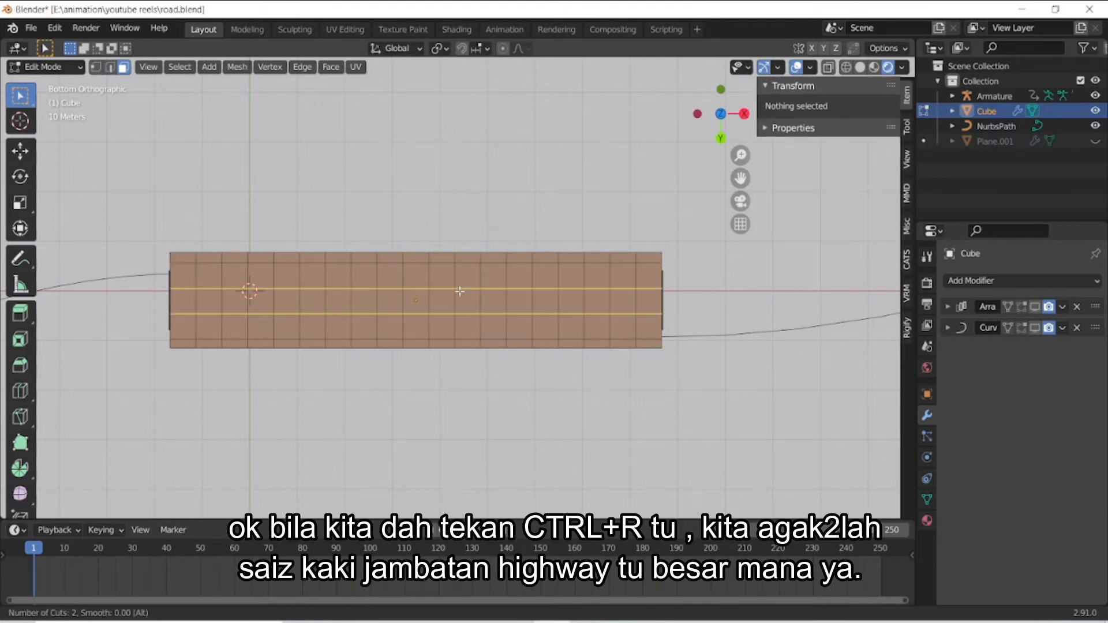
left_click(460, 291)
right_click(460, 291)
Extrude five pairs of underside faces, spaced along both sides of the base, about 13 m downward as bridge pillars.
left_click(123, 67)
left_click(195, 282)
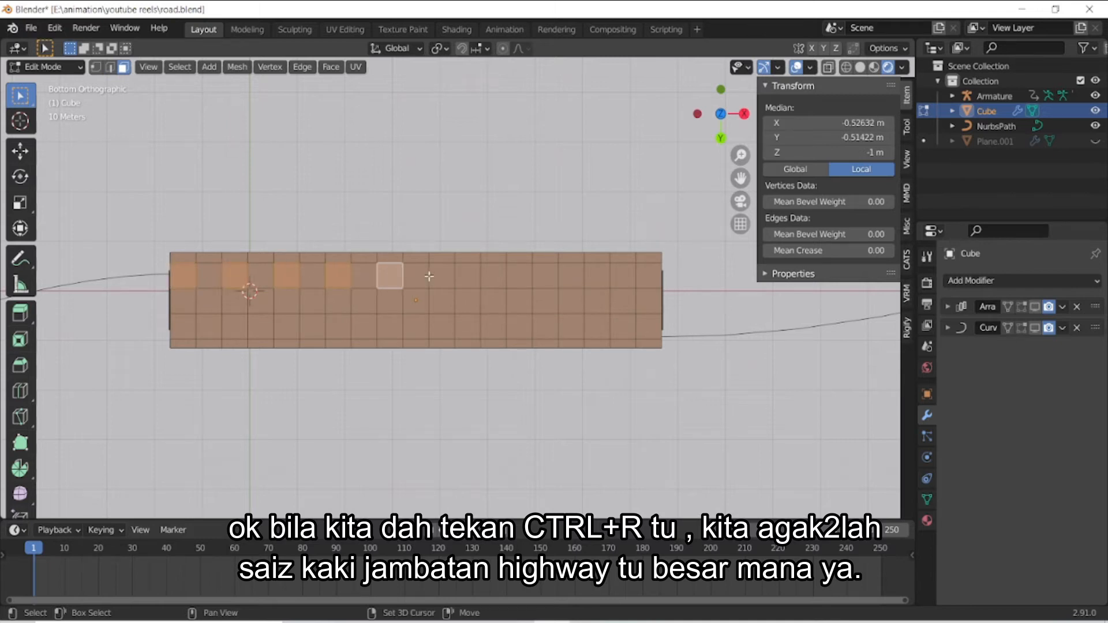
left_click(554, 278, "shift")
left_click(603, 277, "shift")
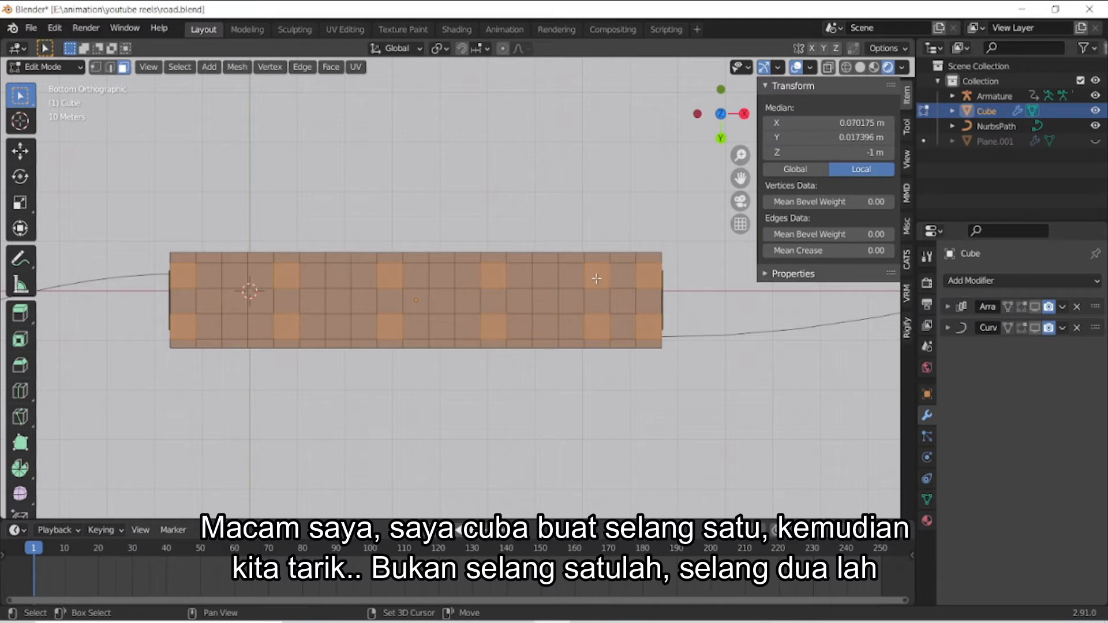
left_click(598, 326, "shift")
left_click_drag(711, 115, 650, 207)
key("e")
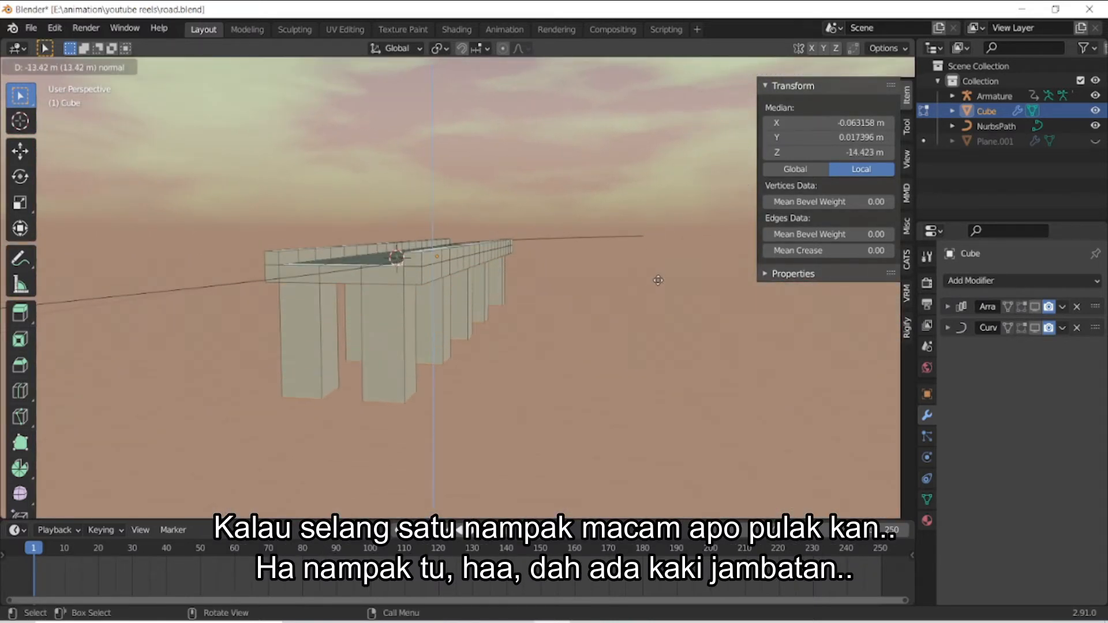
left_click(656, 292)
Return the road to Object Mode and unhide the sea plane.
left_click_drag(722, 119, 692, 131)
key("Tab")
scroll(653, 225, "up", 1)
key("alt+h")
scroll(653, 224, "up", 3)
key("g")
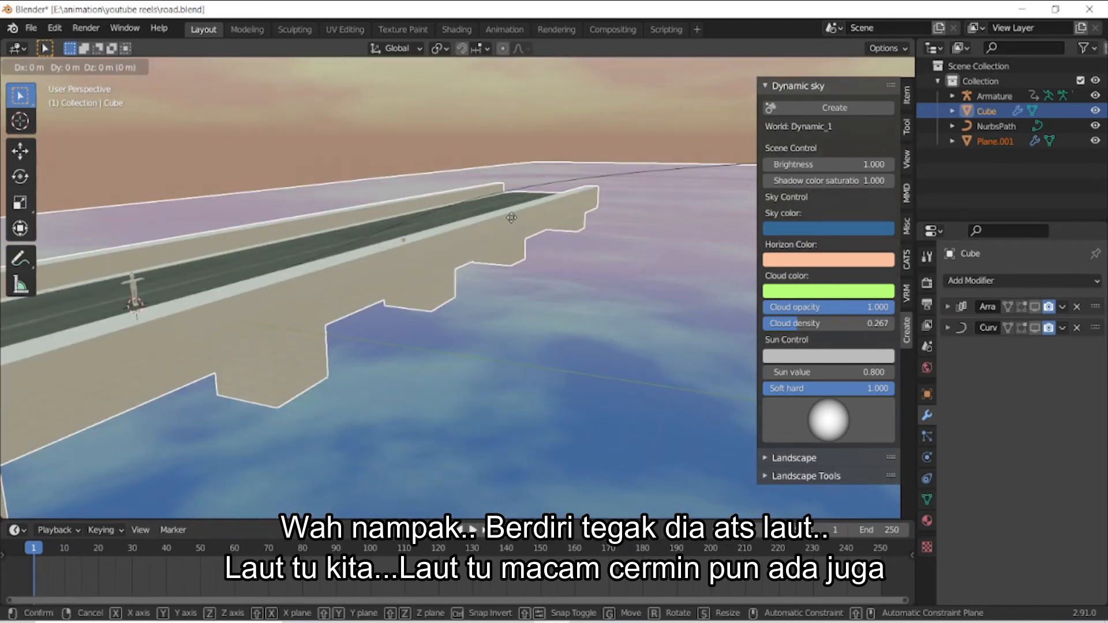
key("z")
right_click(513, 189)
Raise only the road object in Z so its pillars stand up out of the sea.
left_click(437, 240)
left_click(438, 240)
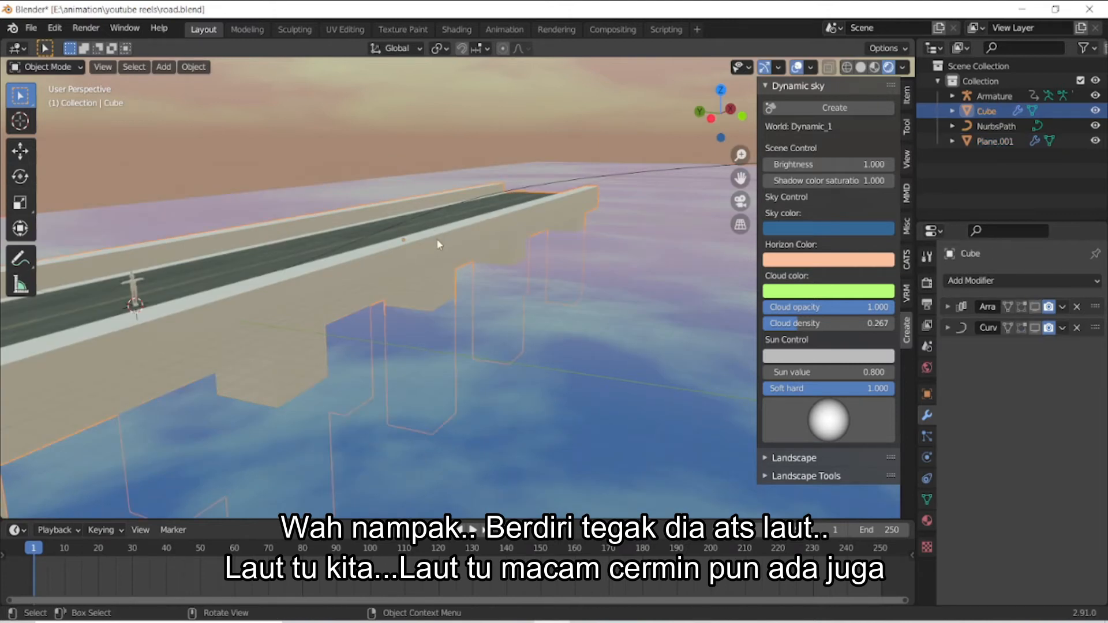
key("g")
key("z")
left_click(455, 136)
mouse_move(719, 116)
left_mouse_down()
mouse_move(750, 154)
mouse_move(752, 118)
mouse_move(734, 117)
left_mouse_up()
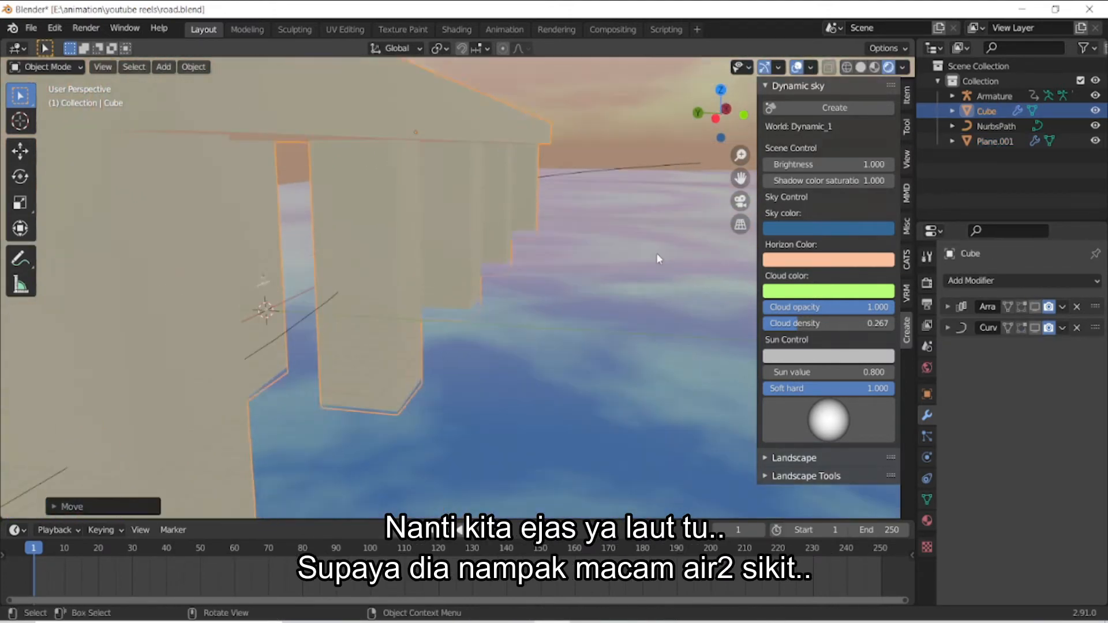
Give the sea plane's material a violet-blue base color (H 0.693, S 0.772, V 0.567) and a Transmission of about 0.378.
left_click(656, 258)
left_click(927, 520)
left_click(1051, 497)
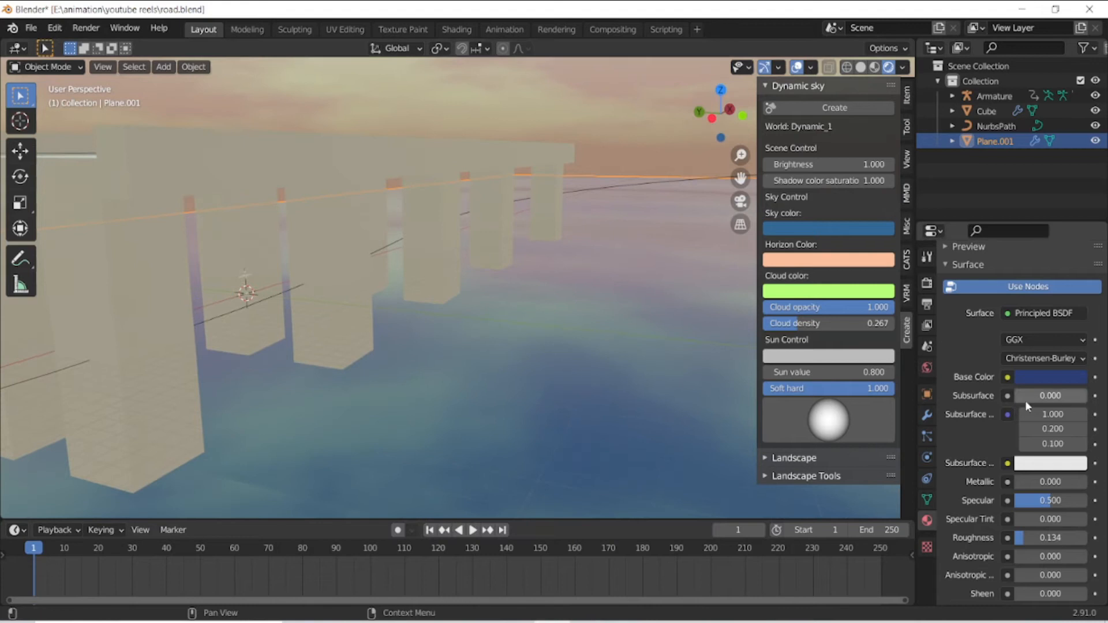
left_click(1050, 376)
mouse_move(1075, 230)
left_mouse_down()
mouse_move(1076, 245)
mouse_move(1076, 209)
mouse_move(1032, 195)
mouse_move(1050, 200)
left_mouse_up()
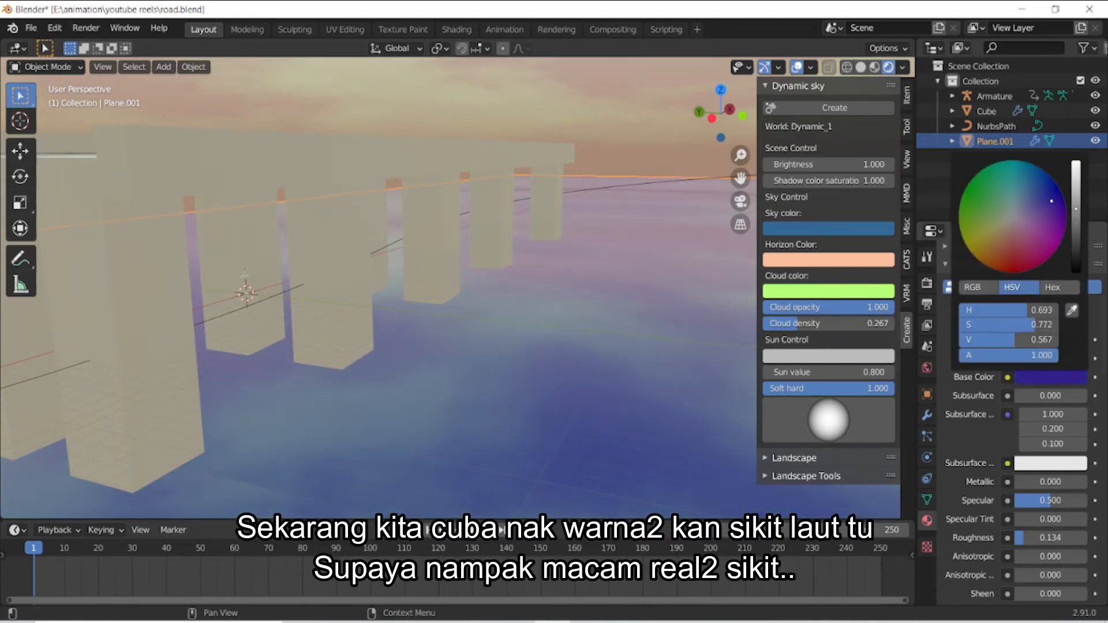
mouse_move(720, 115)
left_mouse_down()
mouse_move(697, 100)
mouse_move(702, 111)
left_mouse_up()
scroll(1031, 486, "down", 5)
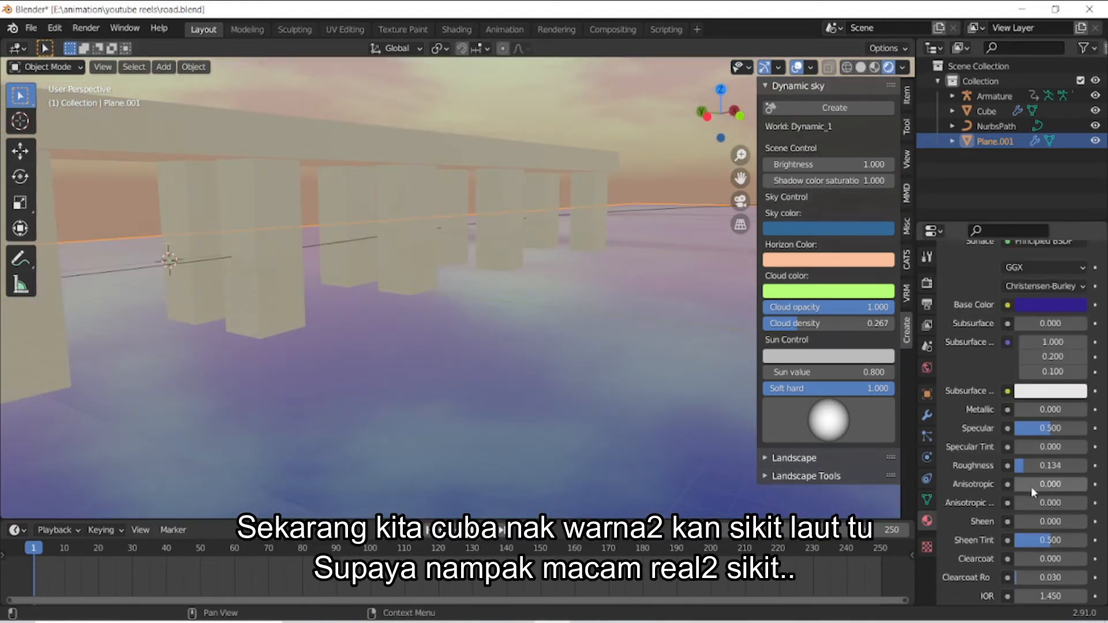
left_click_drag(1019, 567, 1042, 566)
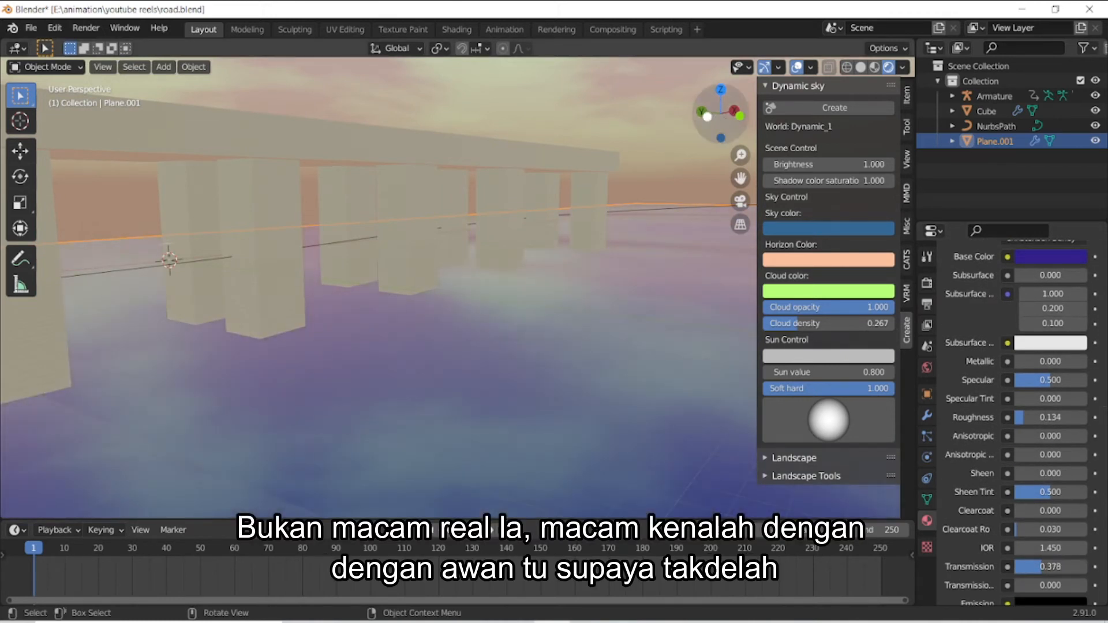
mouse_move(720, 115)
left_mouse_down()
mouse_move(744, 134)
mouse_move(774, 126)
mouse_move(726, 111)
left_mouse_up()
scroll(662, 239, "down", 3)
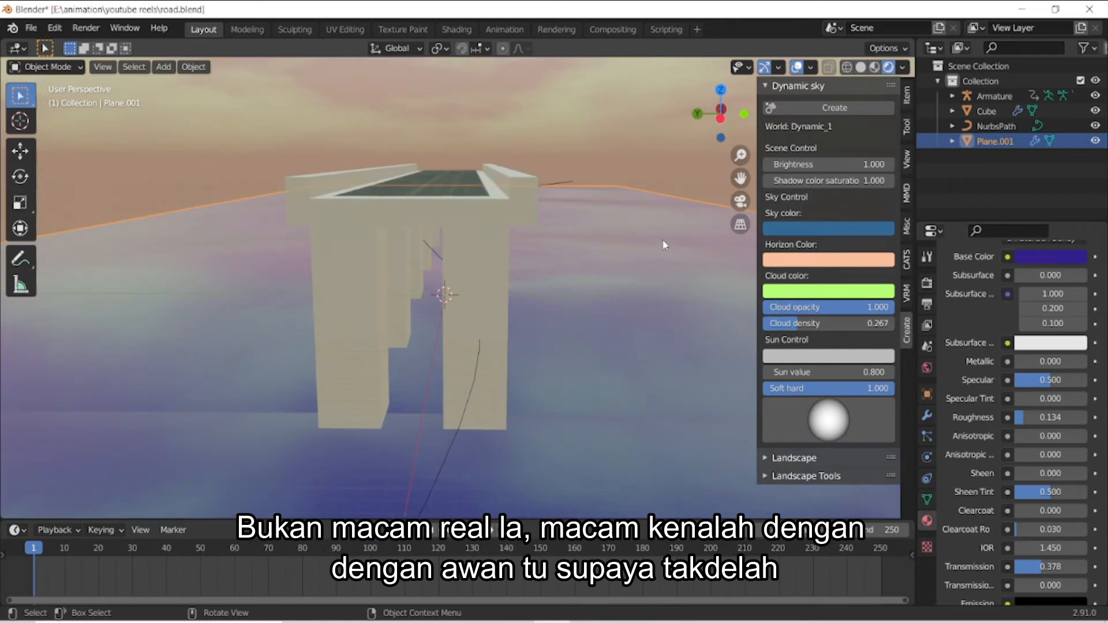
key("ctrl+s")
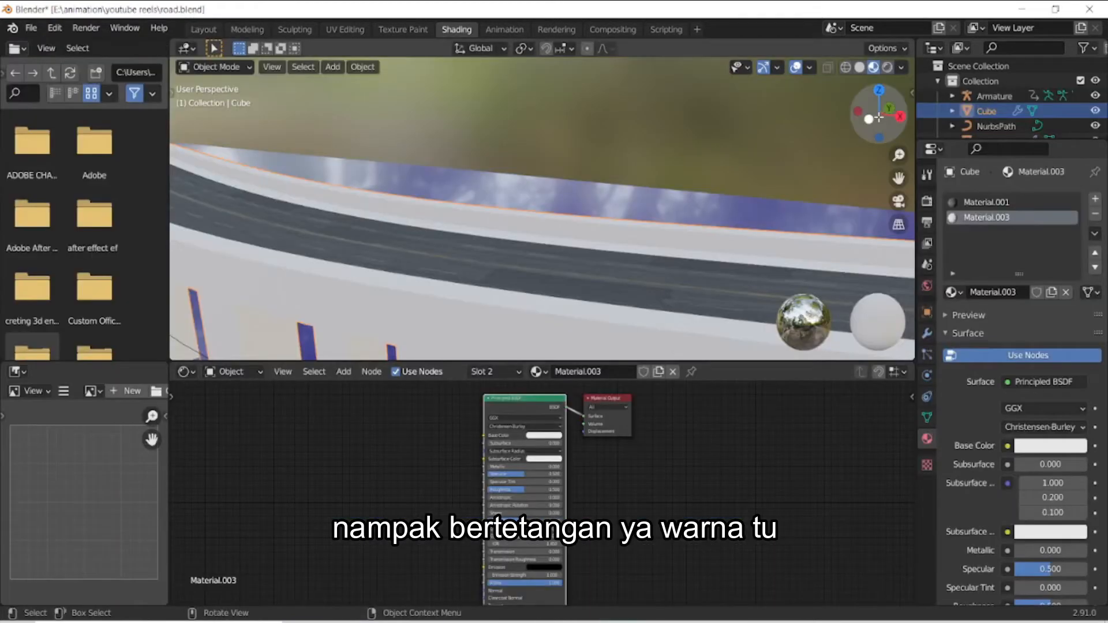
Texture the road's Material.003 using Principled Texture Setup with the Plaster14 images from E:\blender\texture\Plaster\Plaster14\Plaster14\6k.
left_click_drag(878, 117, 868, 120)
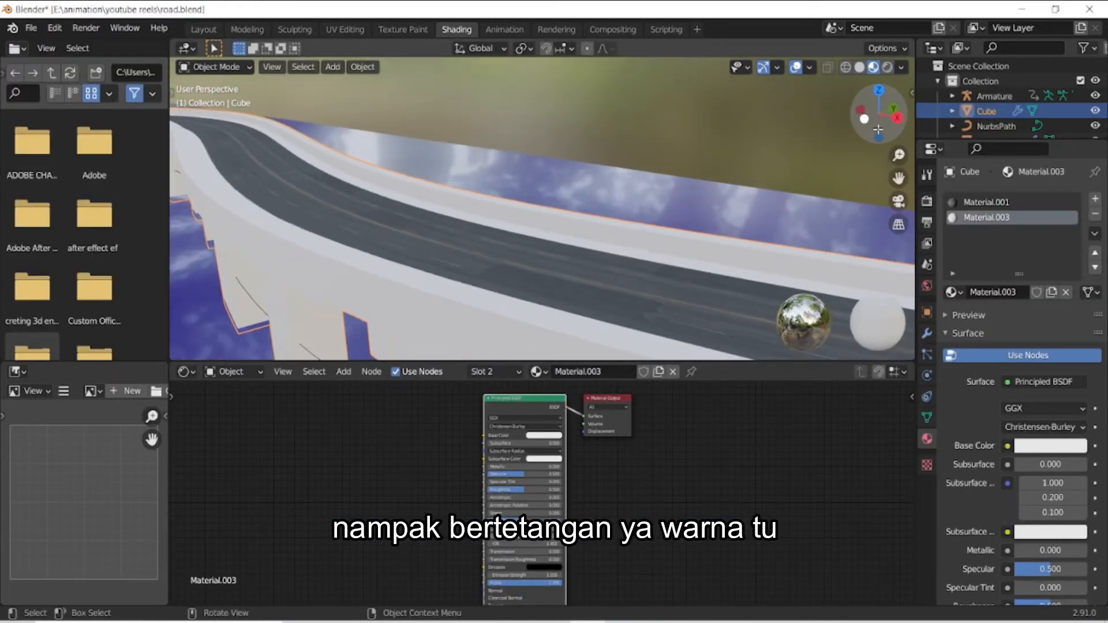
key("ctrl+shift+t")
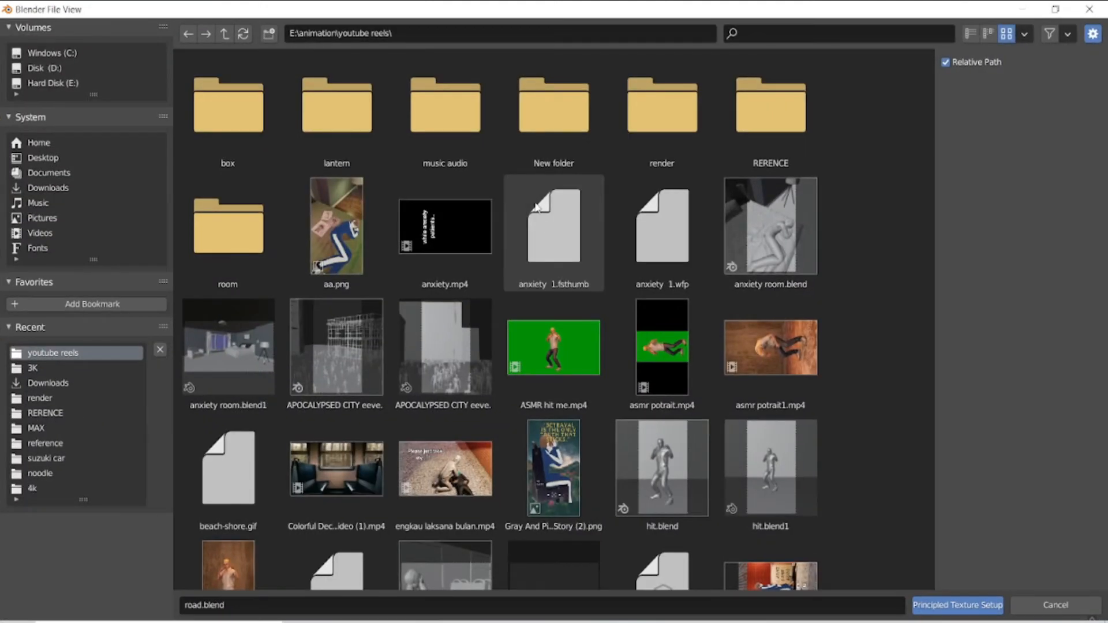
left_click(440, 33)
key("Return")
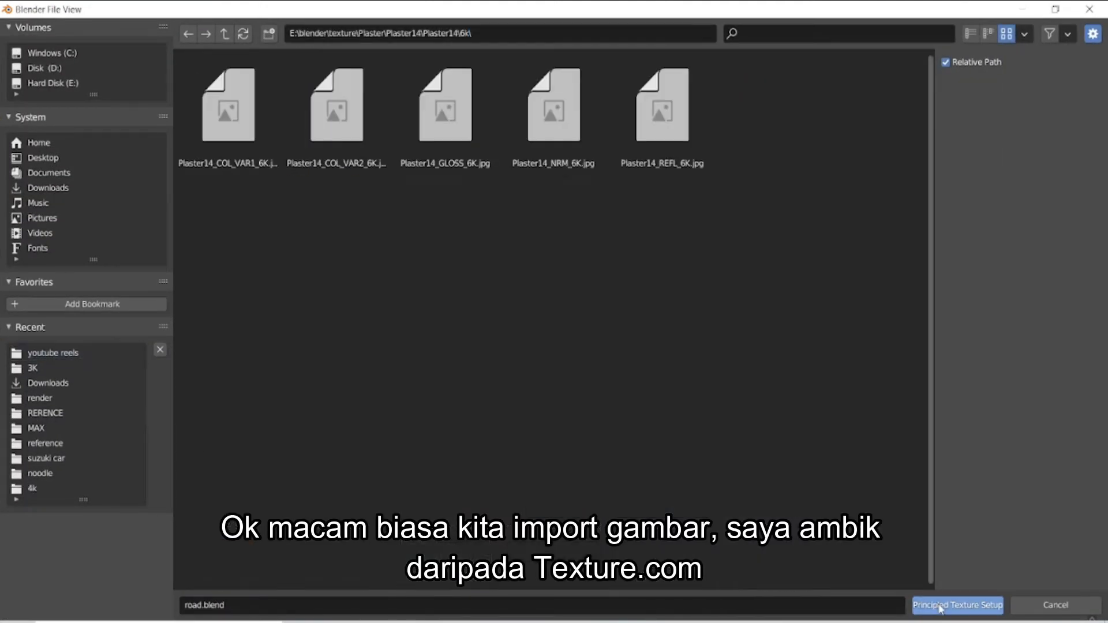
left_click_drag(719, 305, 222, 101)
left_click(957, 603)
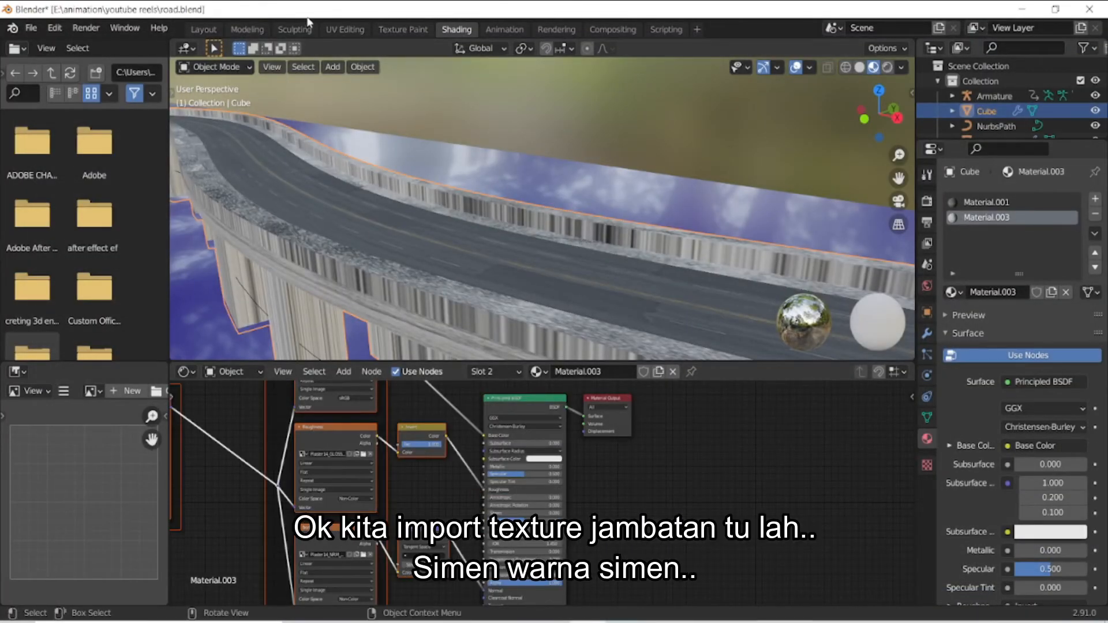
Switch to UV editing of the road mesh and invert the selection from the asphalt to all the concrete faces.
left_click(339, 27)
left_click_drag(878, 115, 981, 64)
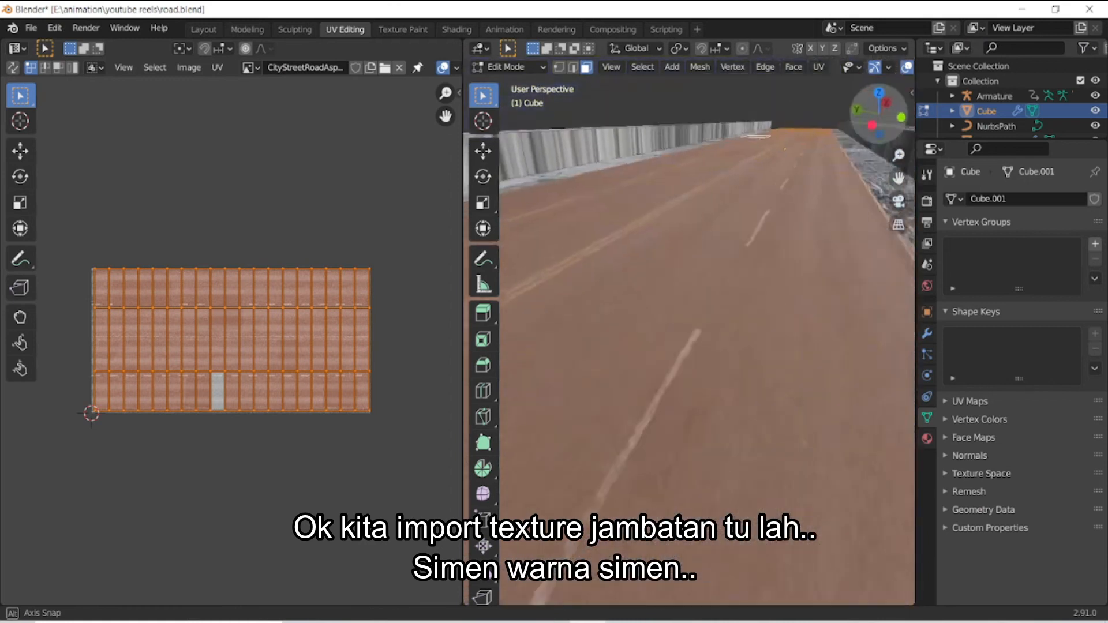
scroll(796, 232, "down", 6)
left_click_drag(893, 126, 898, 108)
scroll(780, 245, "up", 2)
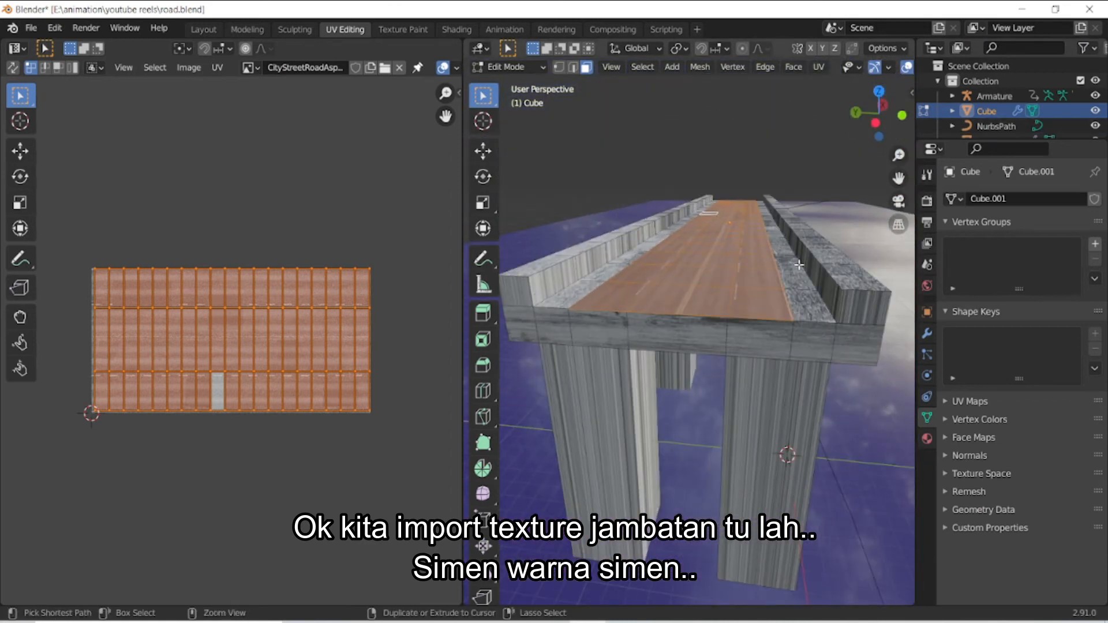
key("ctrl+i")
key("i")
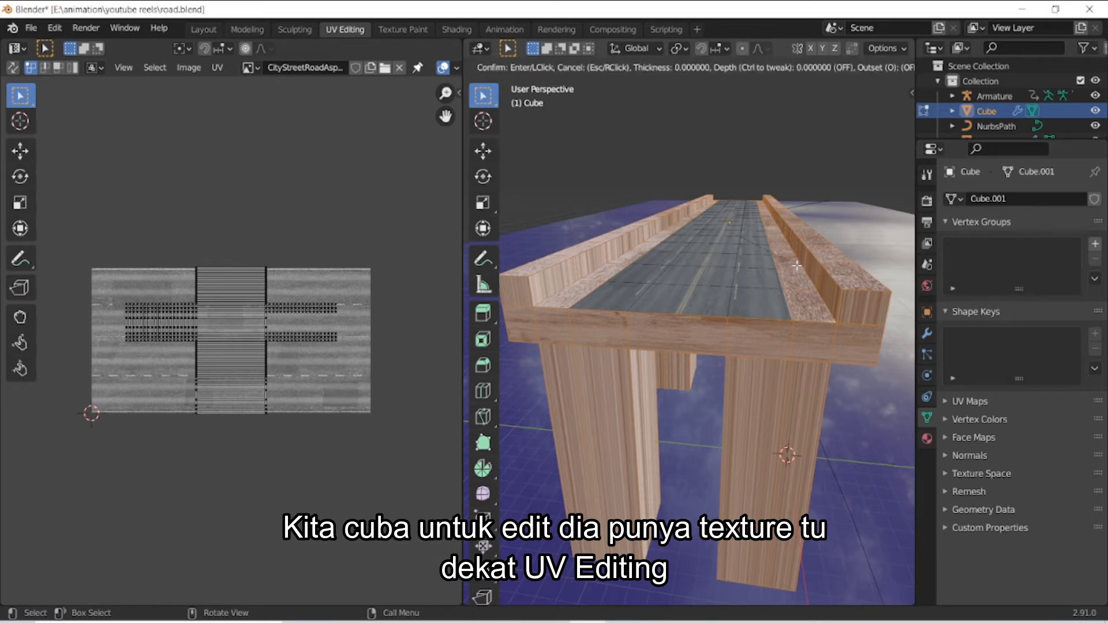
key("Escape")
Try Smart UV Project with a 66° angle limit, plain Unwrap and Cube Projection on the selected concrete faces.
key("u")
left_click(552, 433)
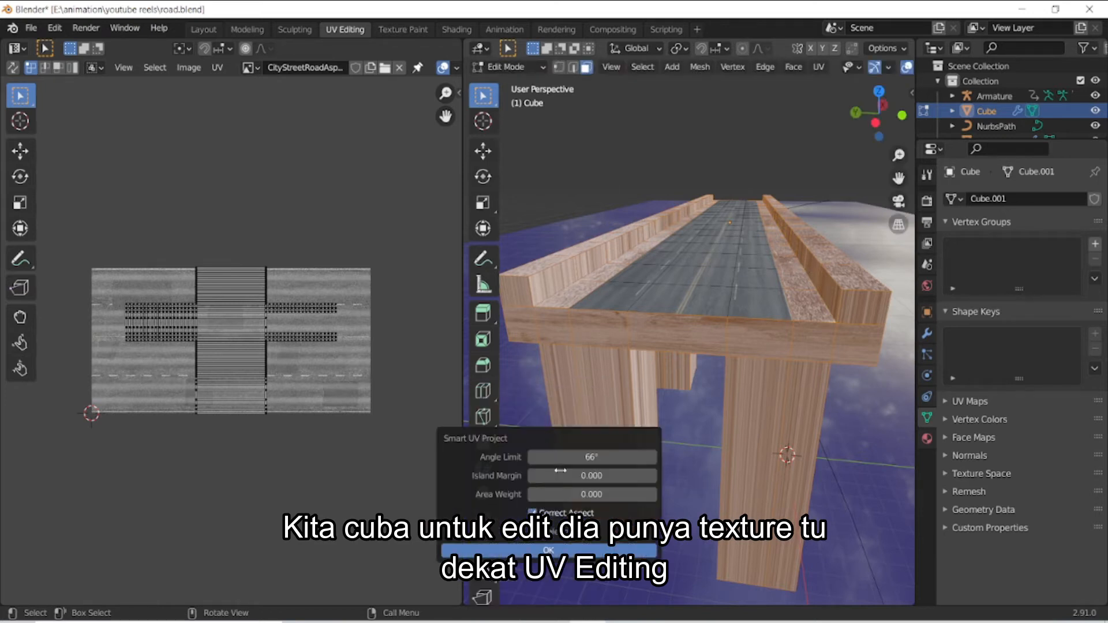
left_click(577, 549)
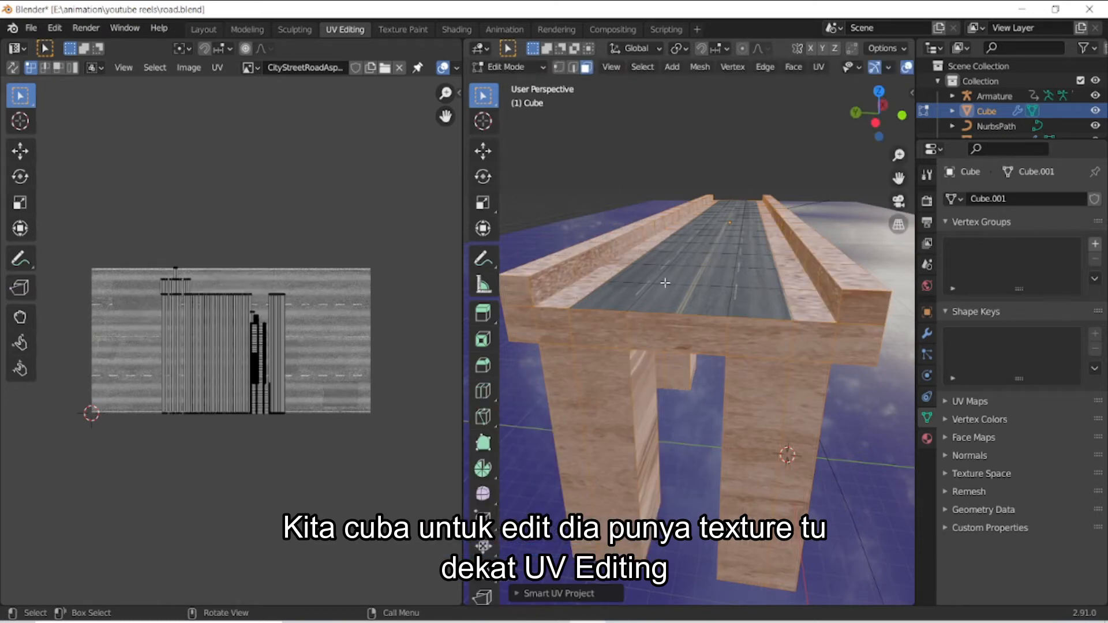
key("u")
left_click(695, 252)
key("u")
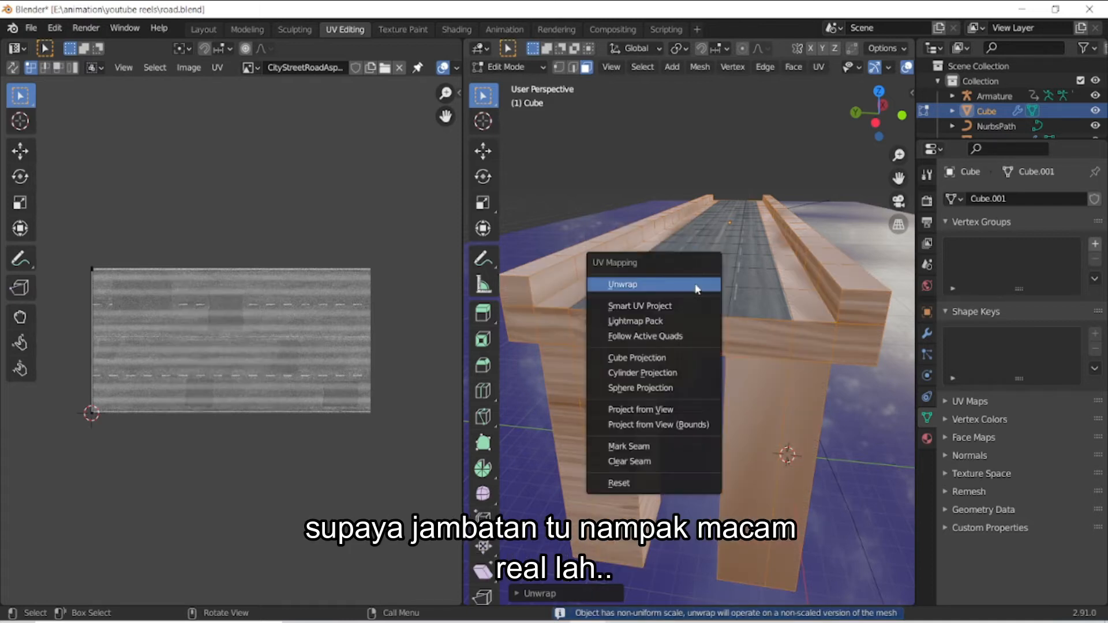
left_click(664, 359)
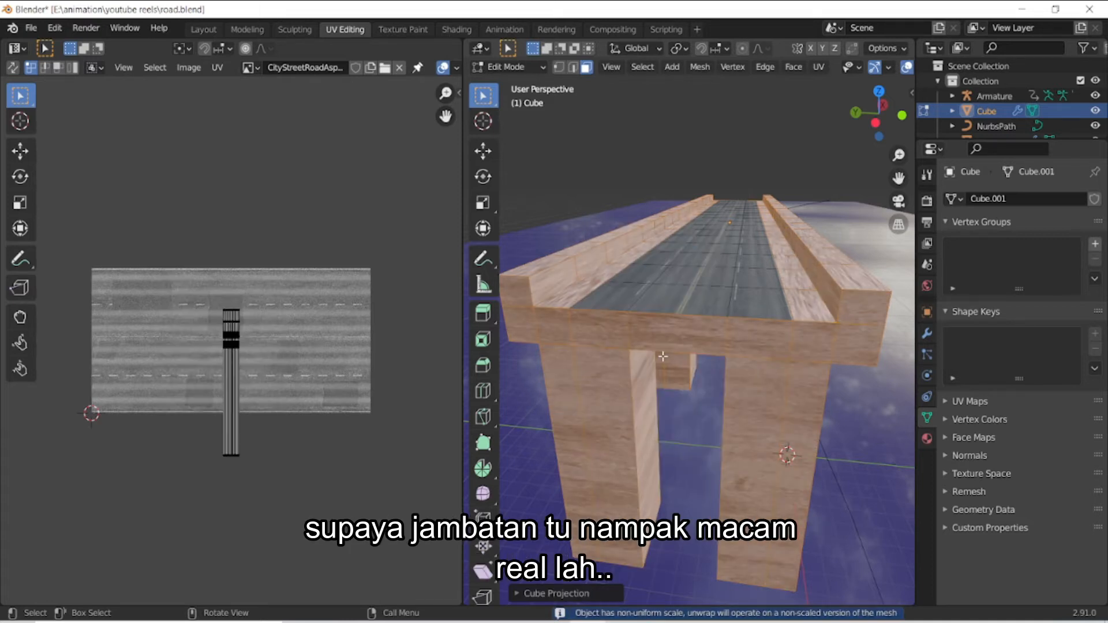
Try Cylinder Projection and Sphere Projection on the concrete faces, and apply one more UV mapping to them.
key("u")
left_click(706, 317)
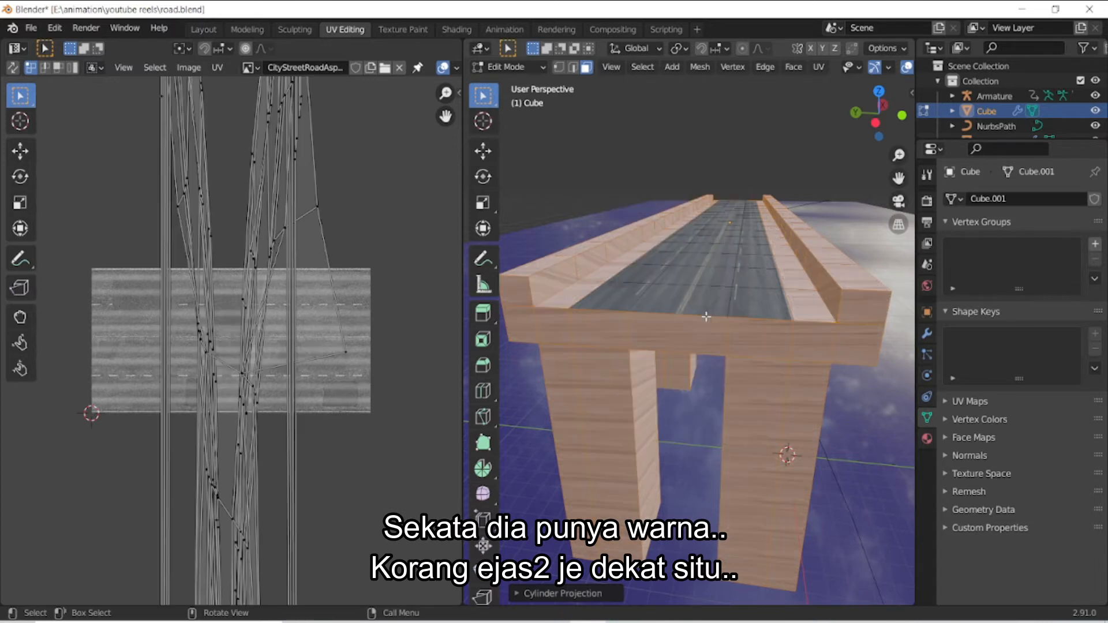
key("u")
left_click(688, 333)
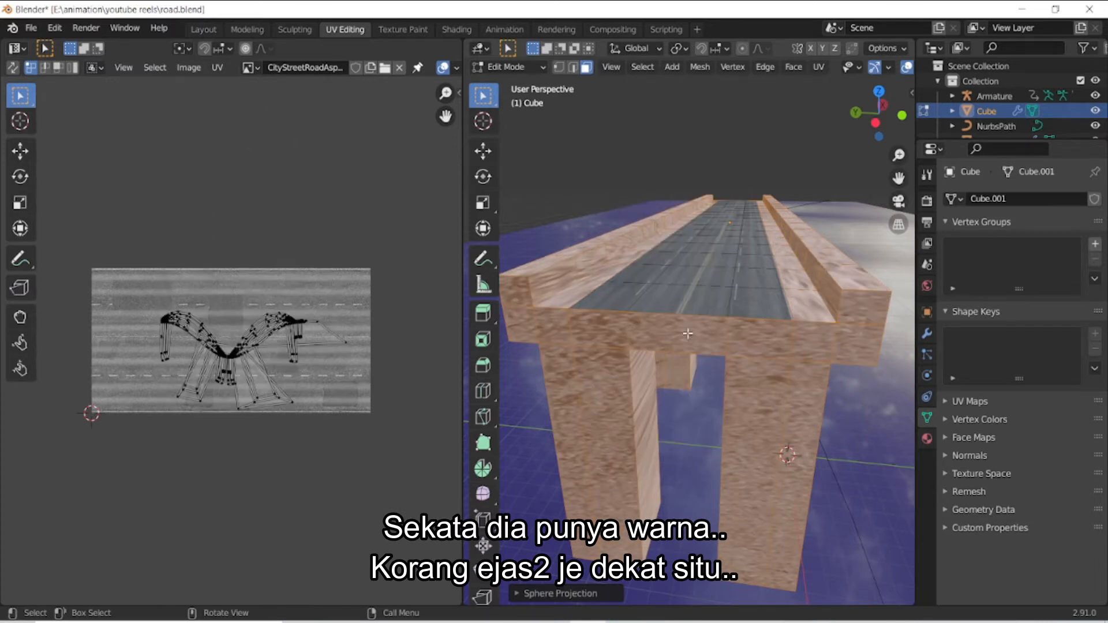
key("u")
left_click(679, 352)
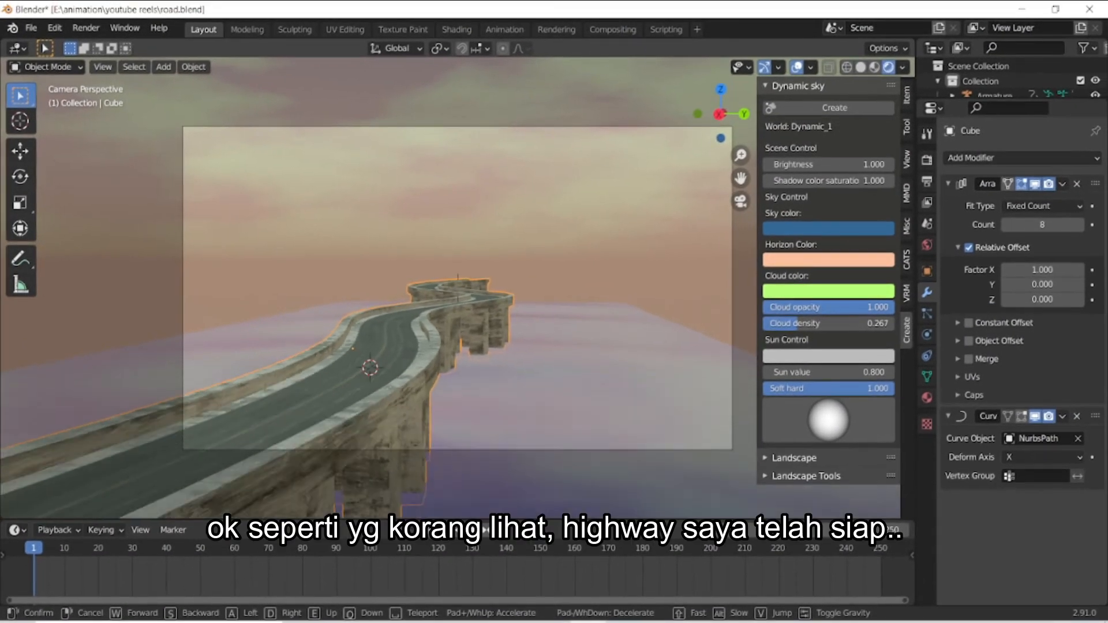
Walk the camera back and aim it so it frames the pillared highway from the side.
key("s")
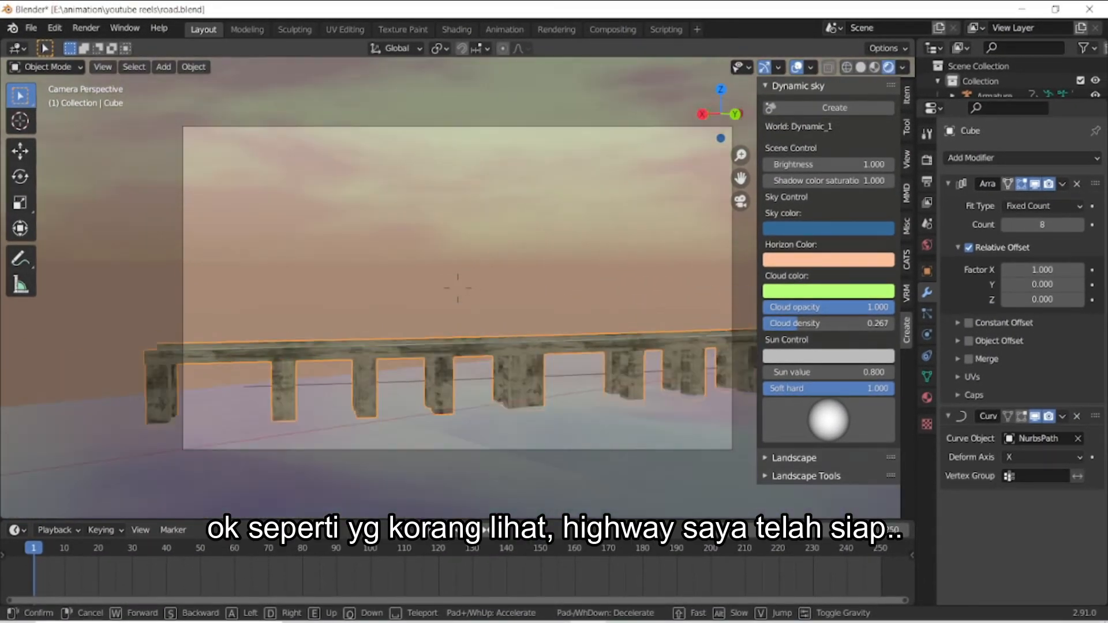
left_click(460, 293)
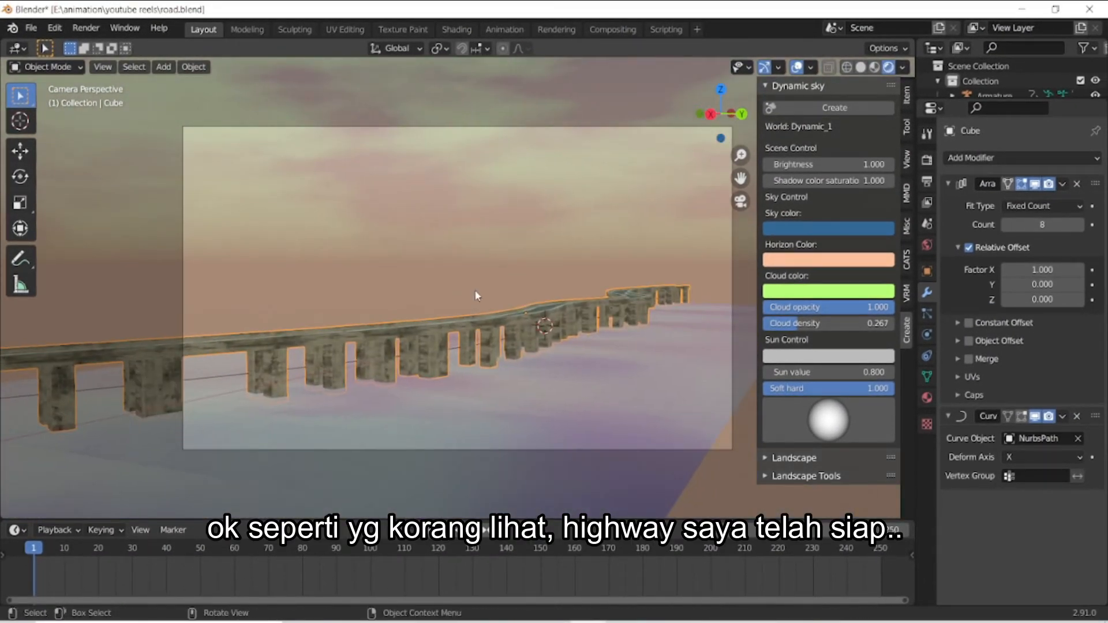
scroll(316, 466, "up", 3)
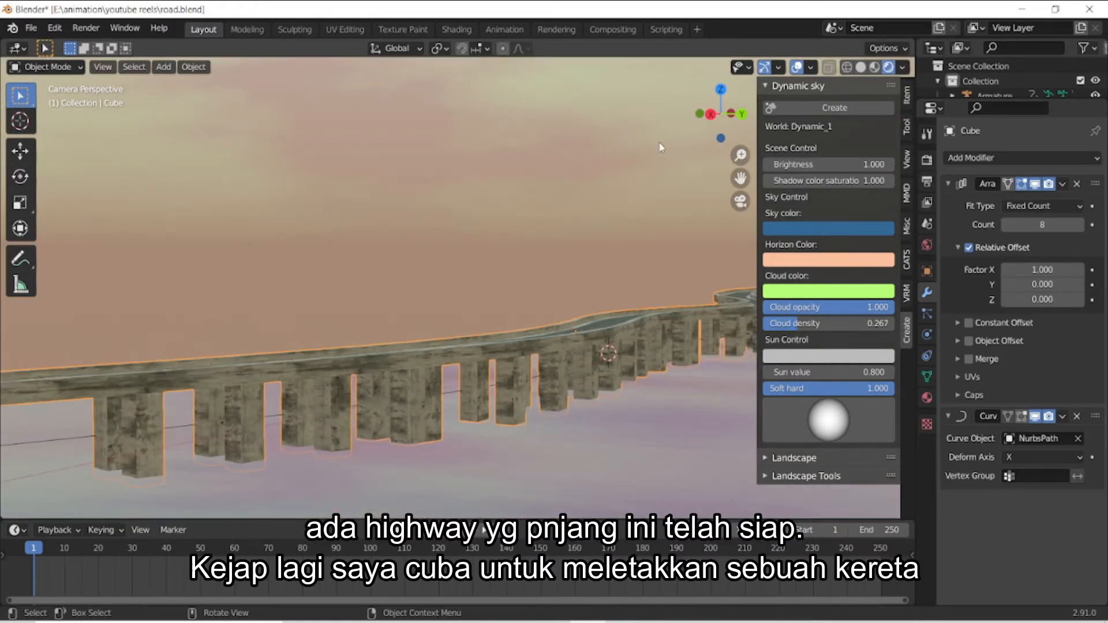
Stretch the sea plane along global Y until it fills the horizon on both sides of the bridge, and save the file.
left_click_drag(721, 114, 689, 142)
scroll(706, 198, "up", 2)
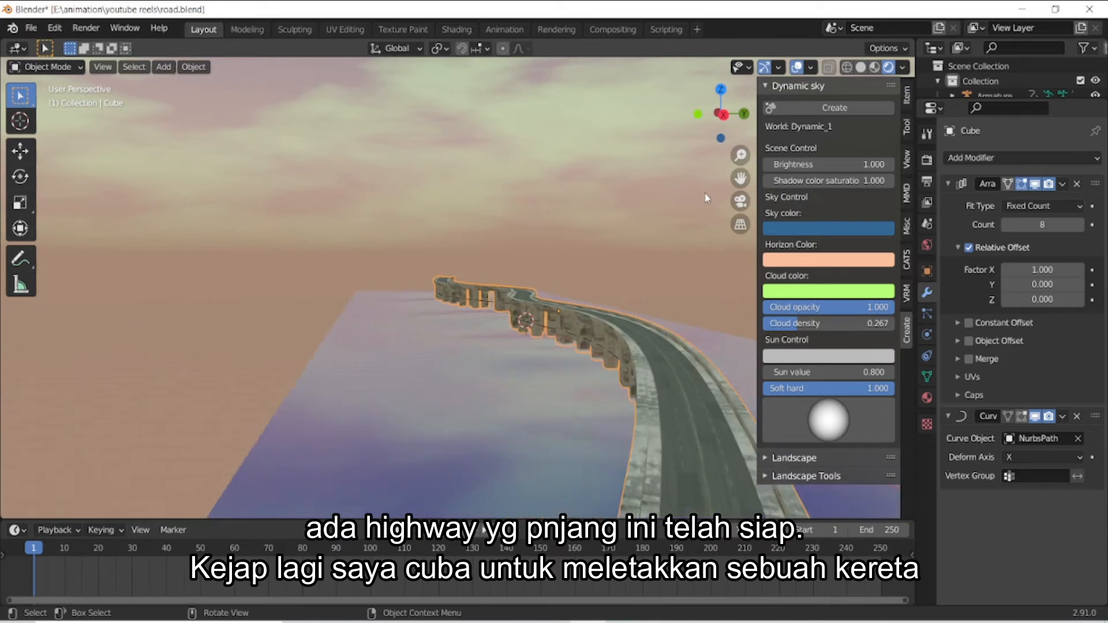
left_click_drag(740, 178, 649, 159)
left_click(695, 332)
key("s")
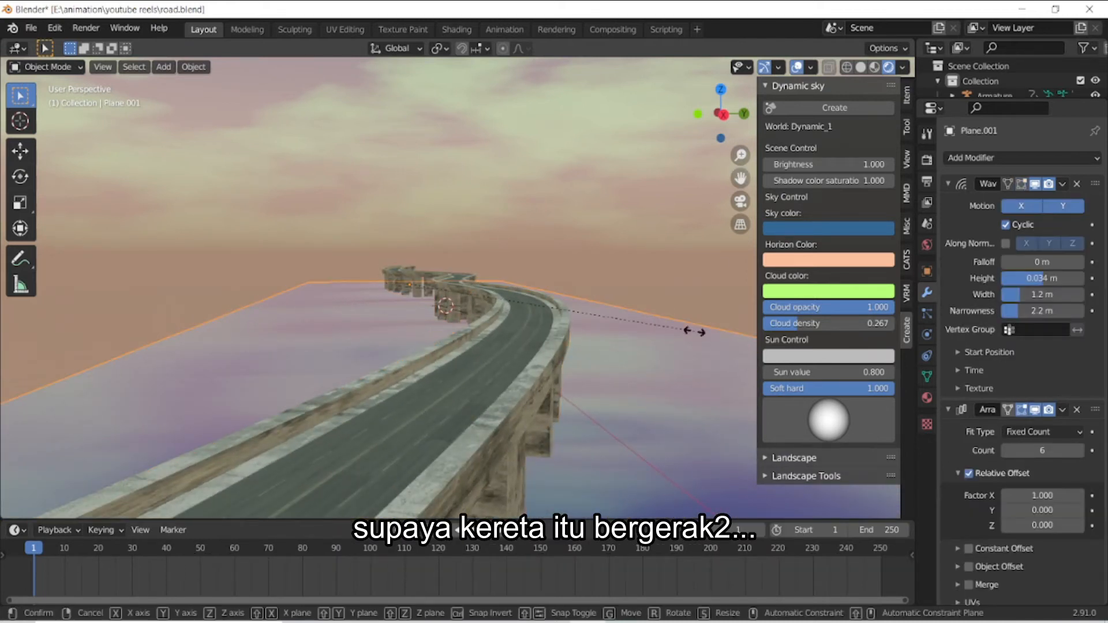
key("z")
left_click(728, 329)
key("s")
key("y")
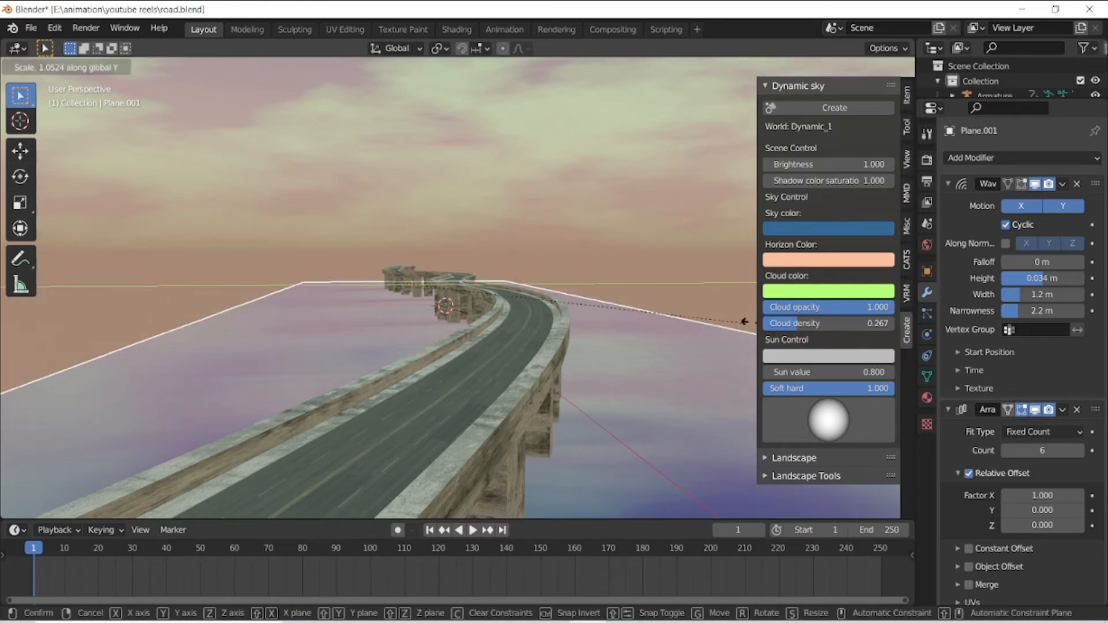
left_click(404, 325)
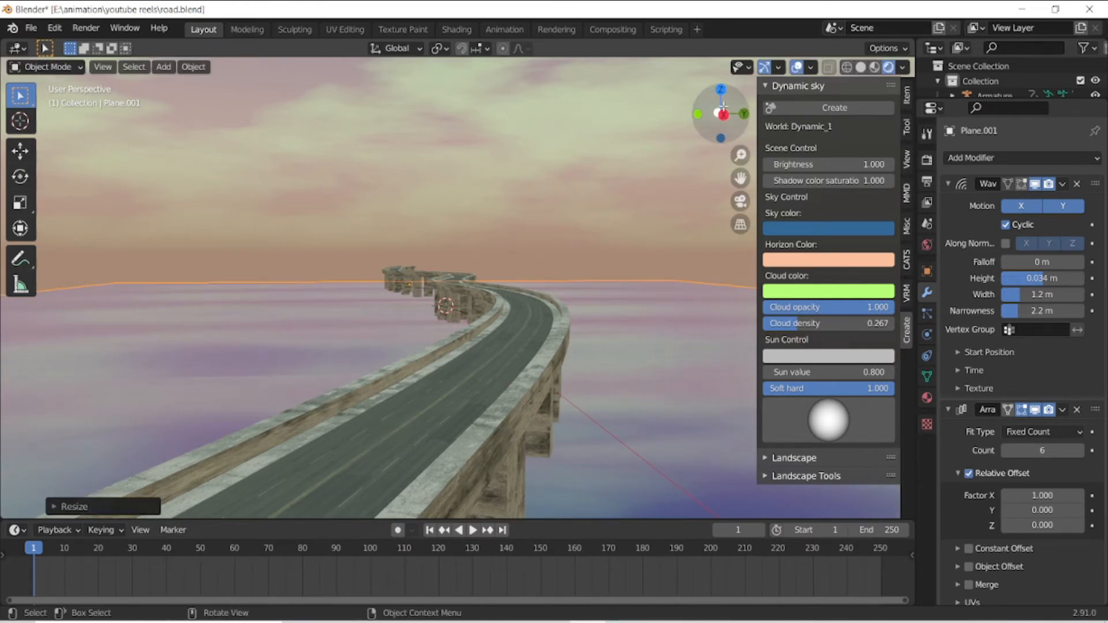
left_click_drag(724, 114, 583, 144)
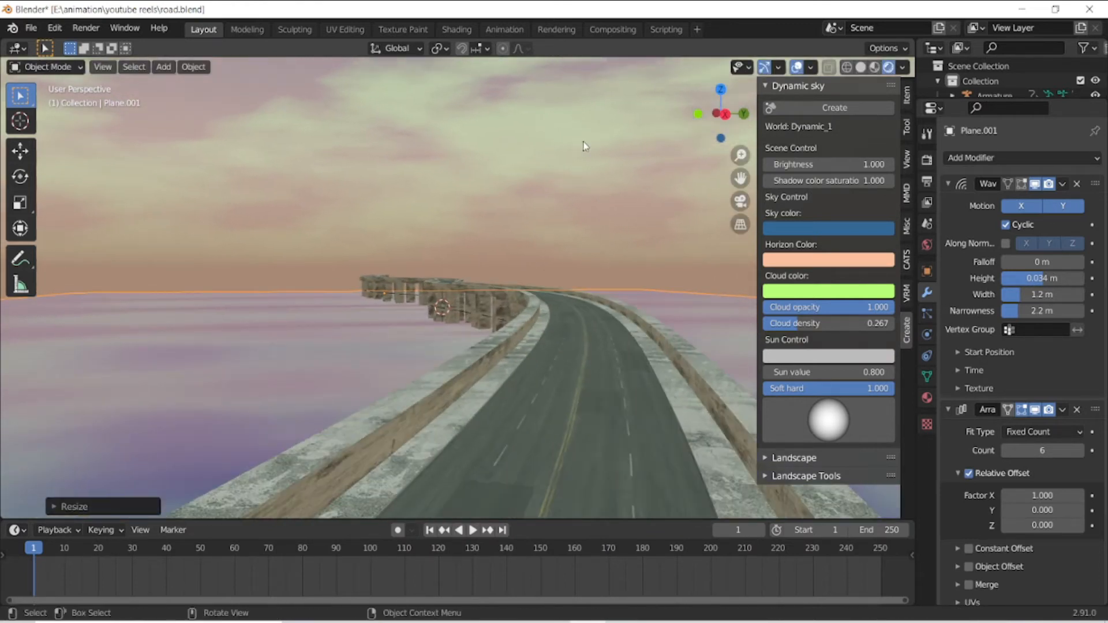
key("ctrl+s")
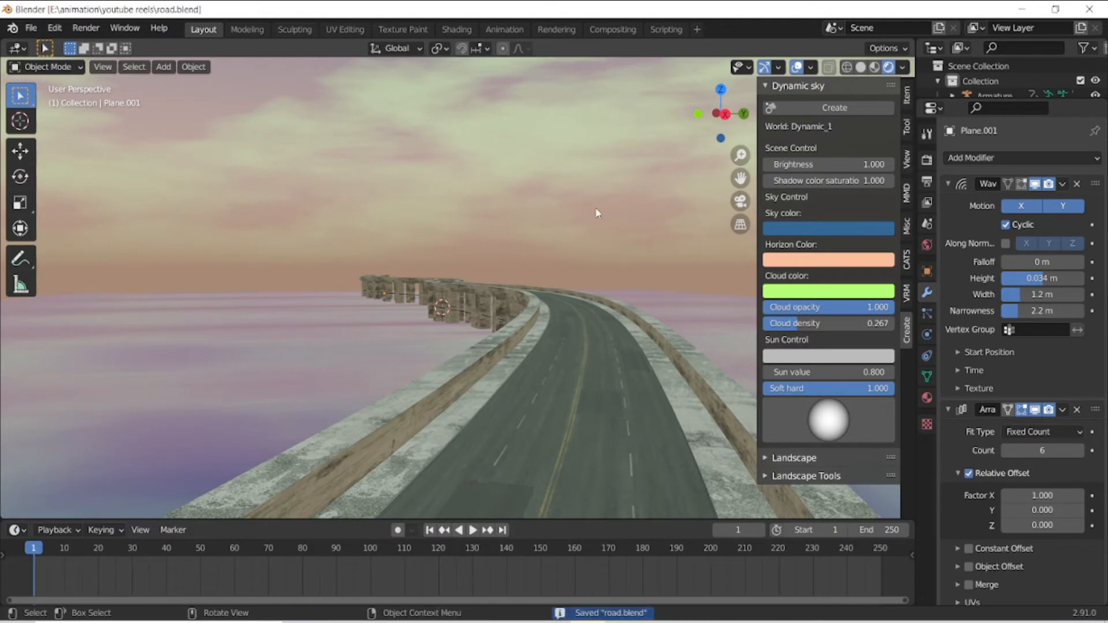
Raise the sea material's Roughness to 1.000 and change its base color to a muted green.
mouse_move(718, 124)
left_mouse_down()
mouse_move(717, 104)
mouse_move(715, 123)
left_mouse_up()
left_click_drag(740, 178, 702, 172)
left_click(624, 321)
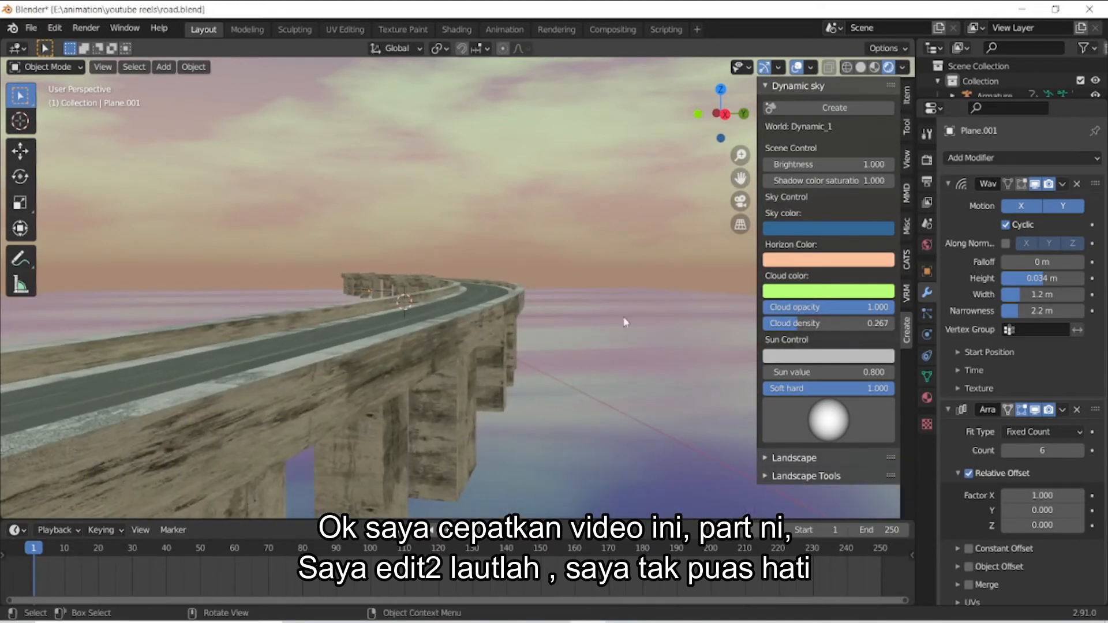
left_click(927, 397)
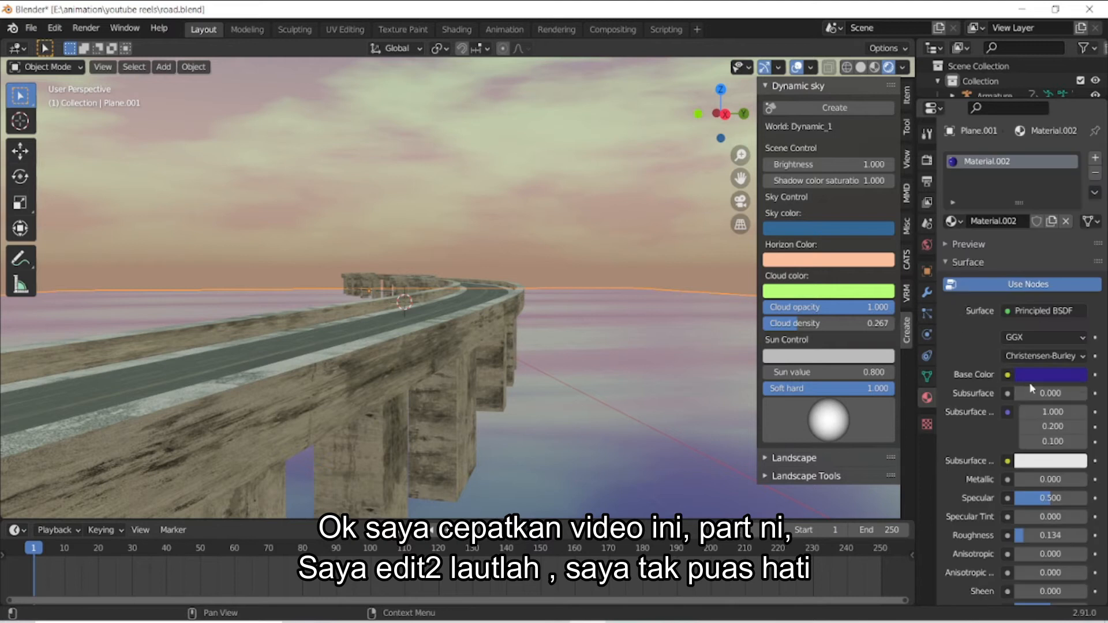
left_click_drag(1025, 537, 1087, 536)
left_click_drag(715, 118, 753, 121)
left_click(1051, 375)
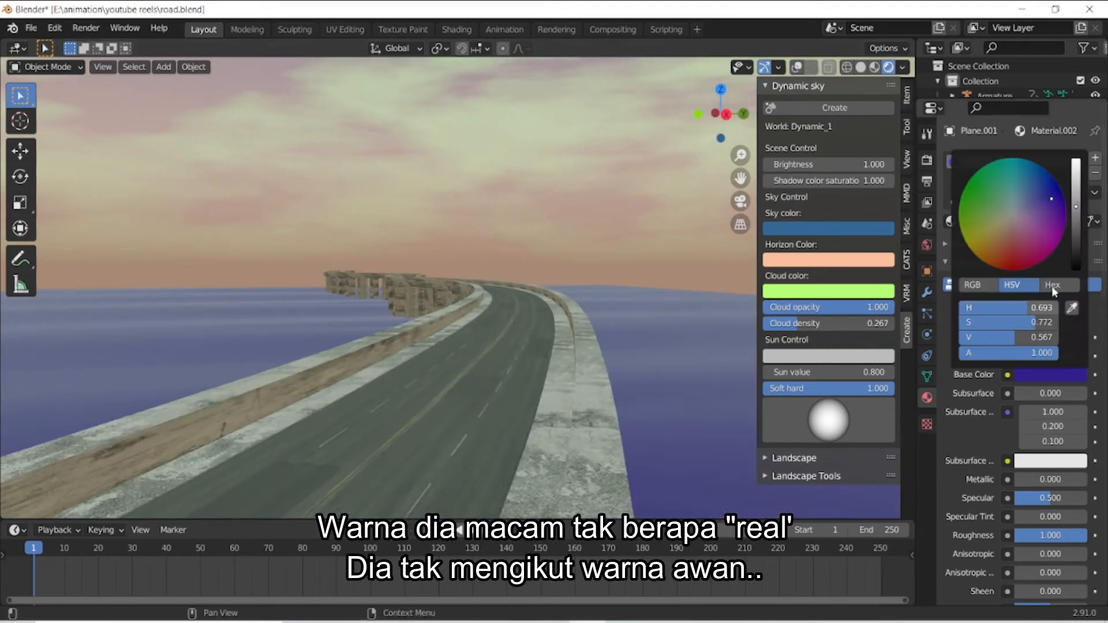
left_click_drag(1075, 208, 989, 217)
left_click_drag(722, 118, 737, 118)
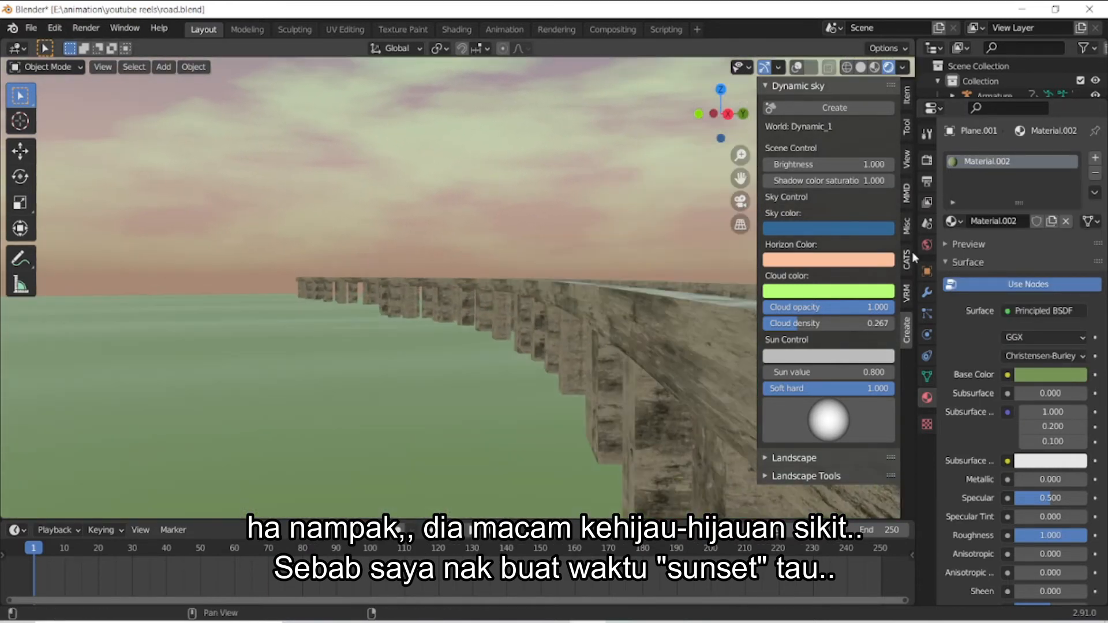
Lower the sea material's Roughness to about 0.173 so the water reflects the sunset sky.
mouse_move(1017, 535)
left_mouse_down()
mouse_move(981, 535)
mouse_move(1028, 535)
left_mouse_up()
left_click_drag(741, 178, 629, 182)
mouse_move(1029, 537)
left_mouse_down()
mouse_move(1042, 536)
mouse_move(1027, 537)
left_mouse_up()
left_click_drag(741, 178, 878, 83)
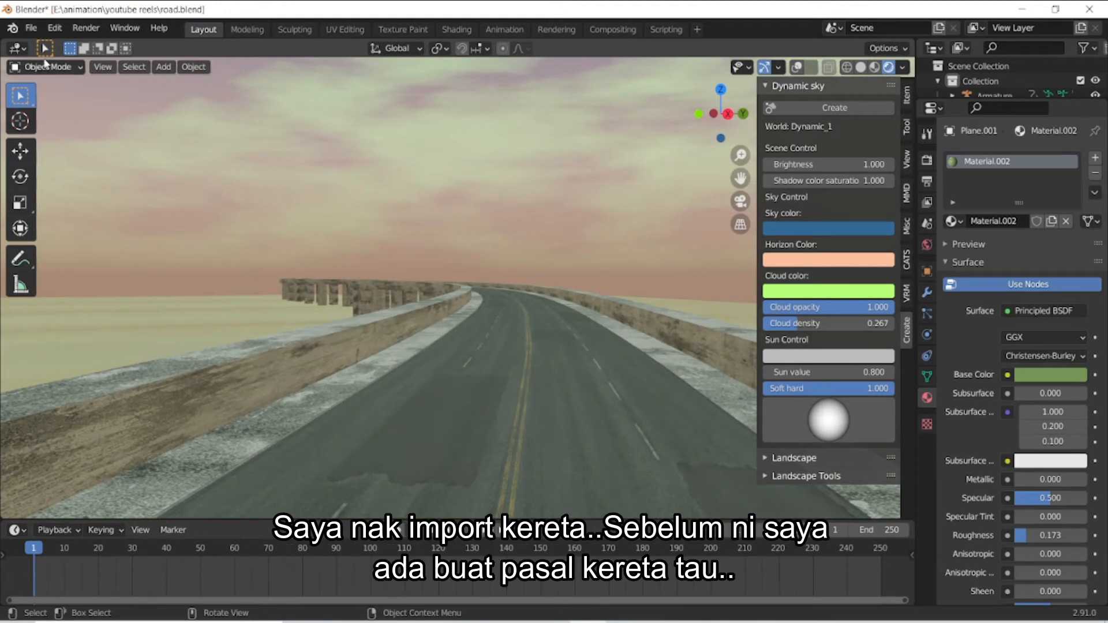
Append the car collection from WARUNG.blend in the youtube reels folder into the scene.
left_click(31, 28)
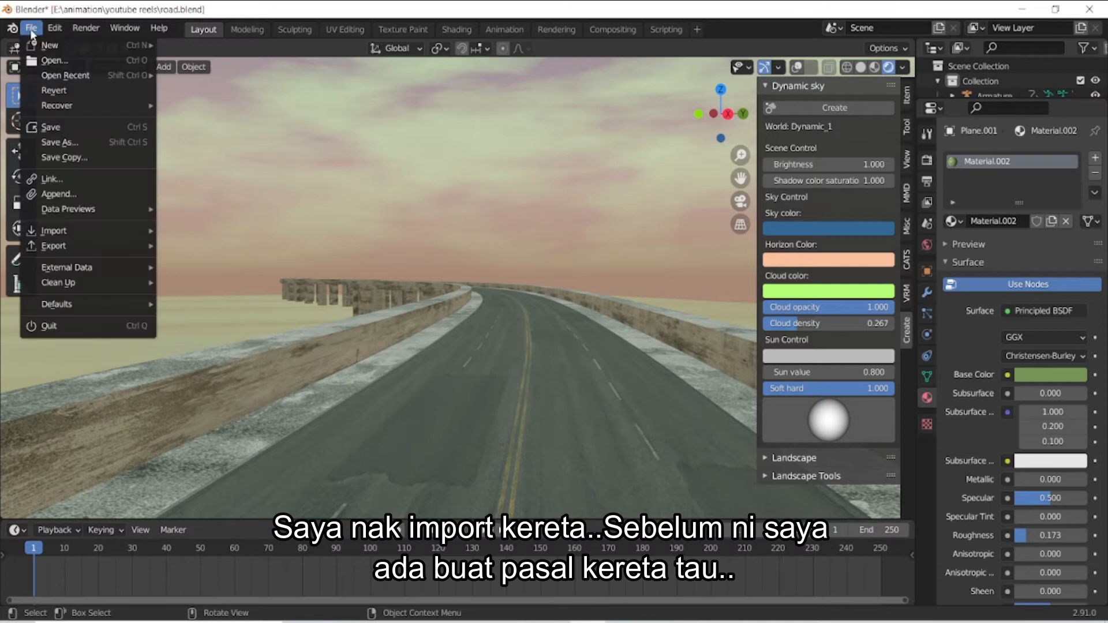
left_click(63, 195)
left_click(708, 189)
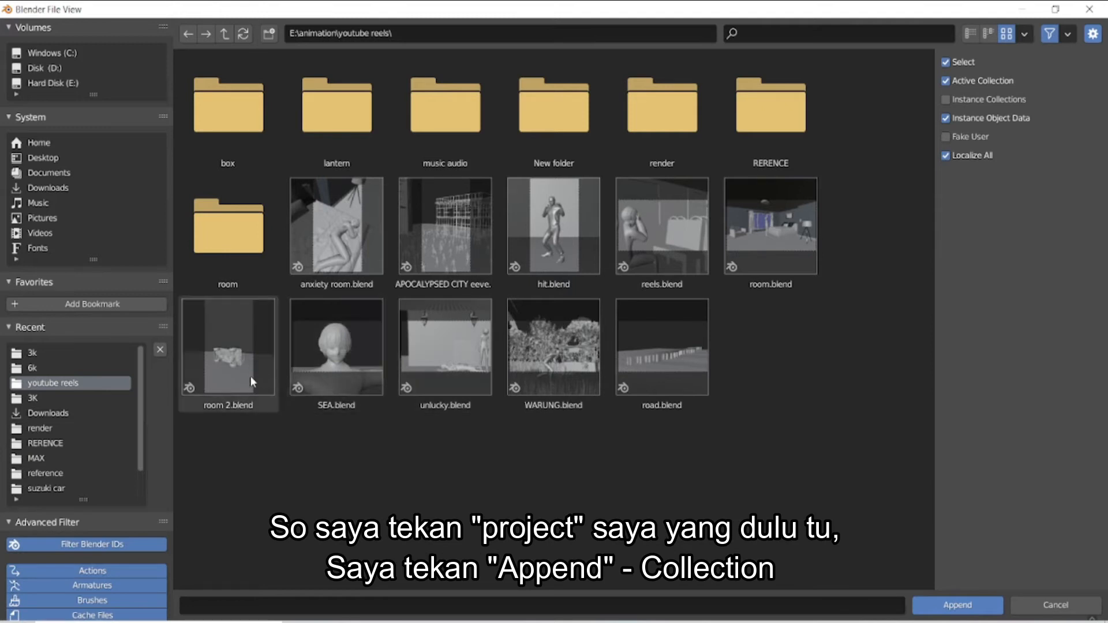
left_click(561, 361)
double_click(561, 361)
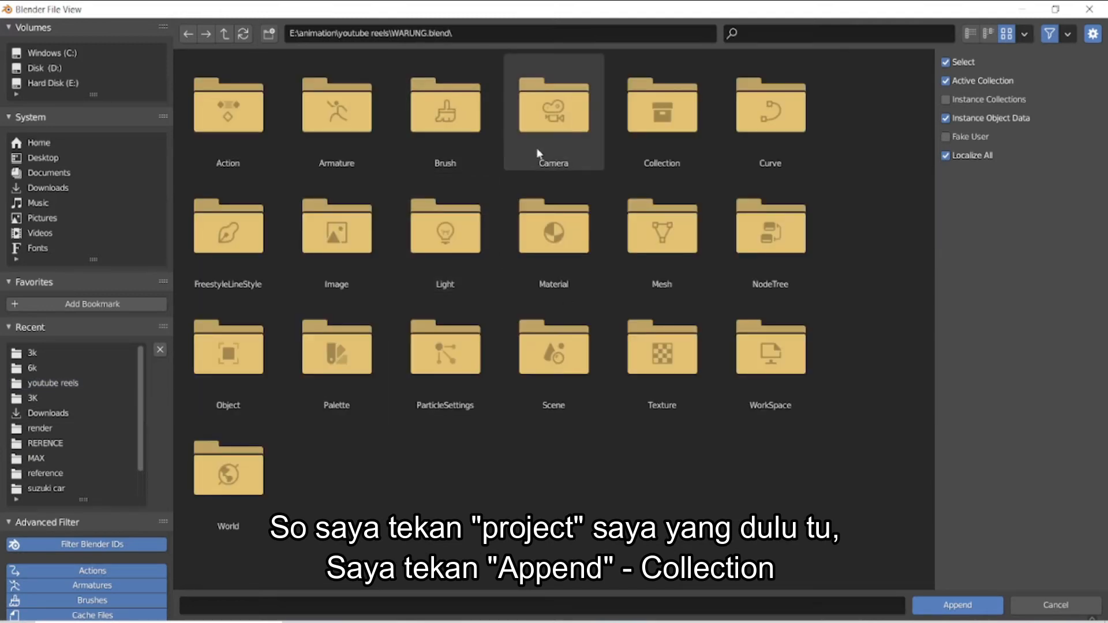
double_click(655, 134)
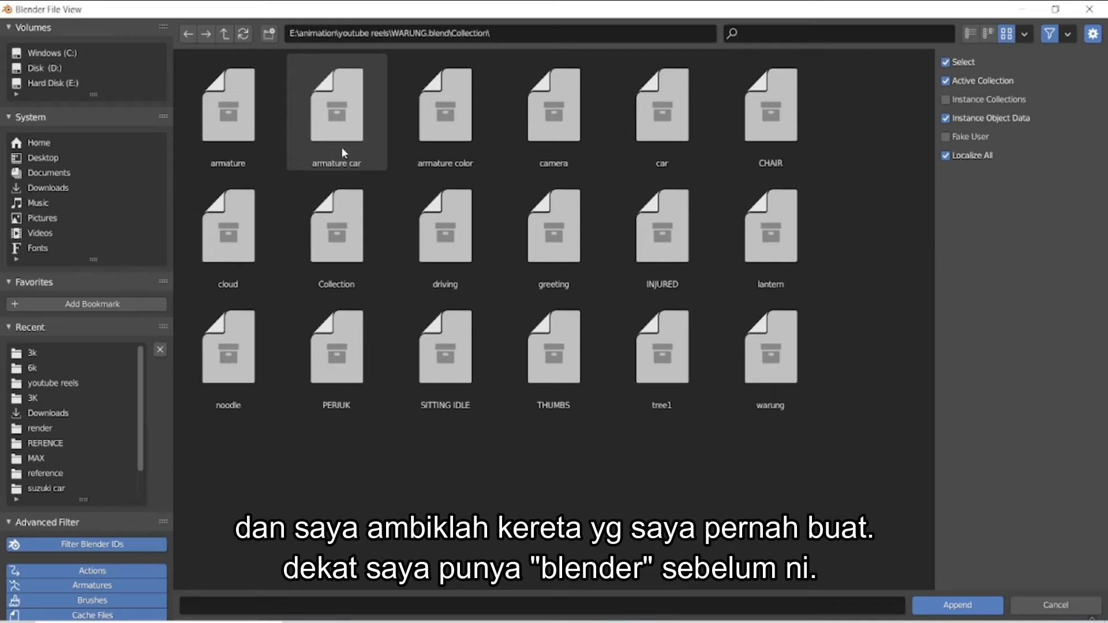
left_click(684, 130)
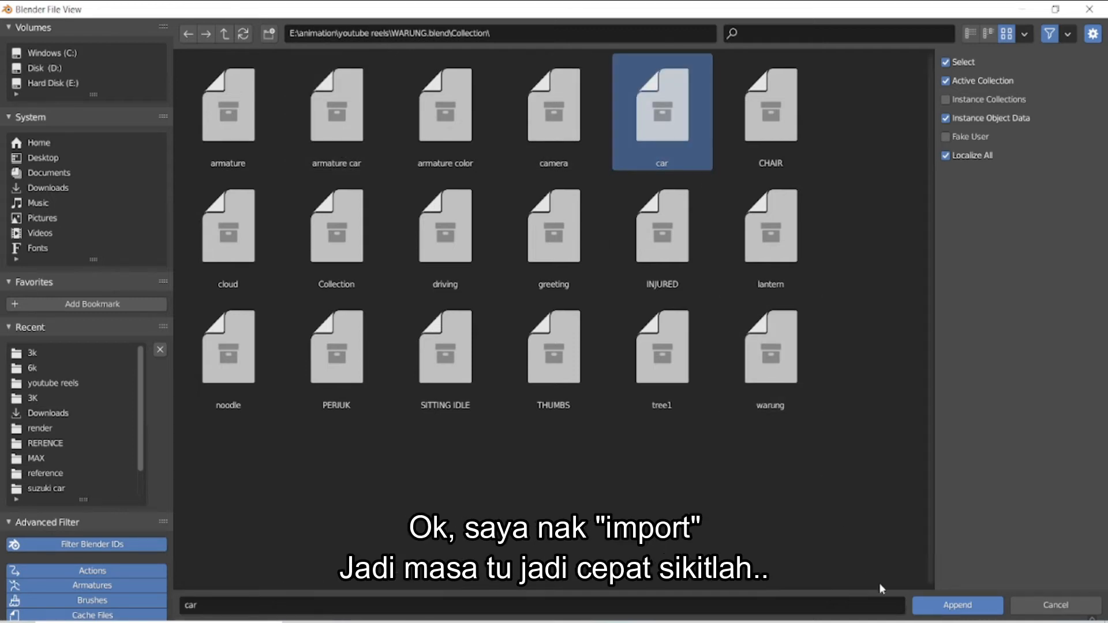
left_click(942, 606)
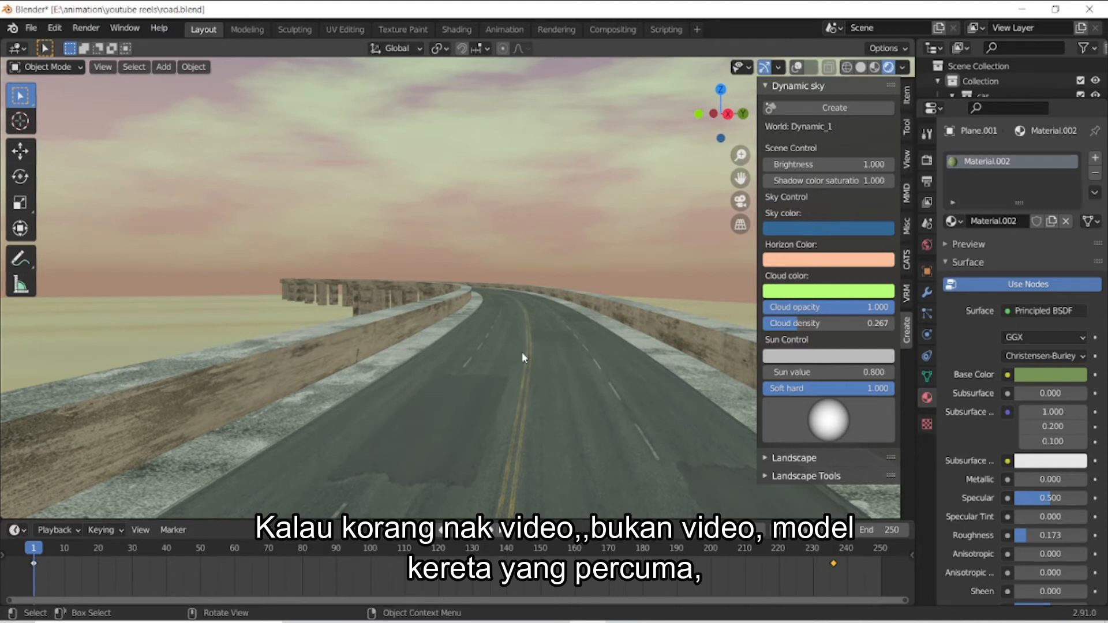
Append the armature car collection from WARUNG.blend as well.
scroll(522, 355, "down", 8)
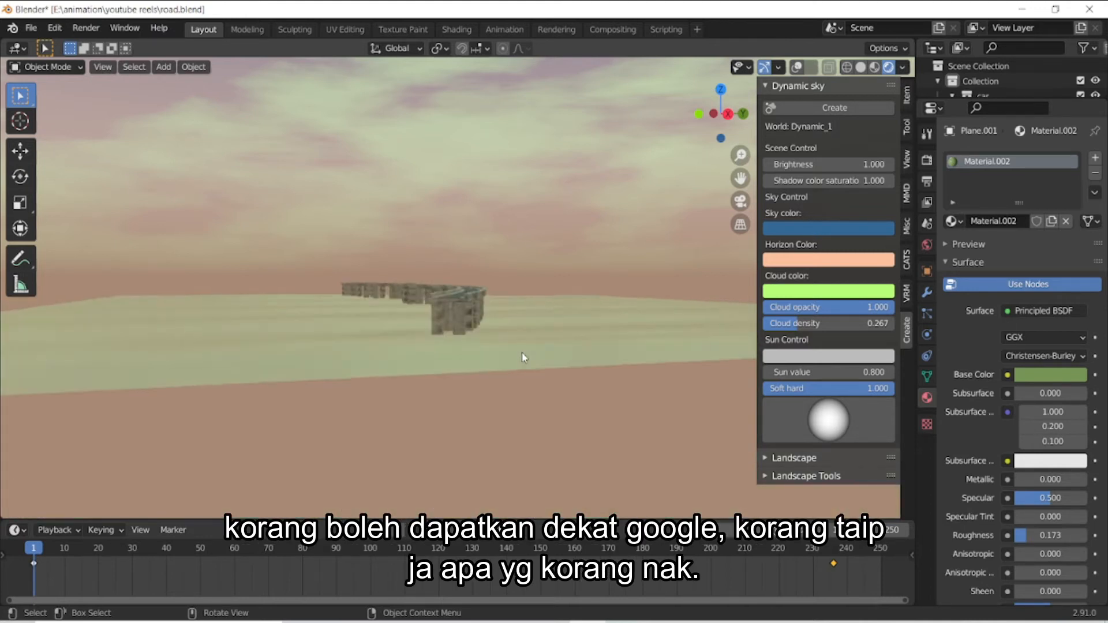
scroll(522, 353, "up", 8)
left_click_drag(719, 116, 254, 67)
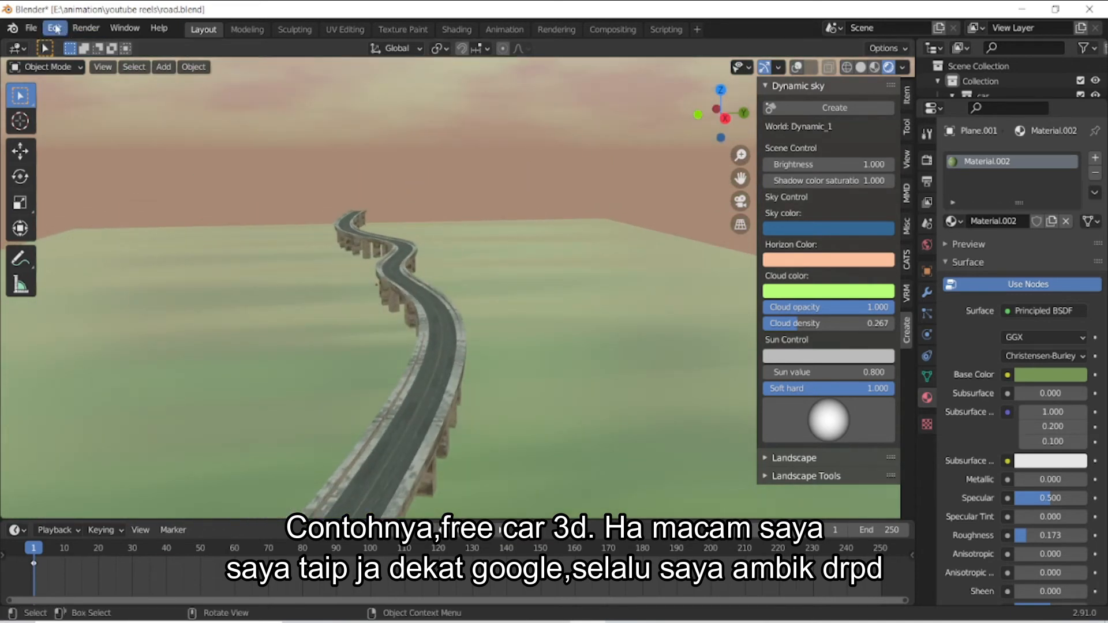
left_click(31, 28)
left_click(120, 194)
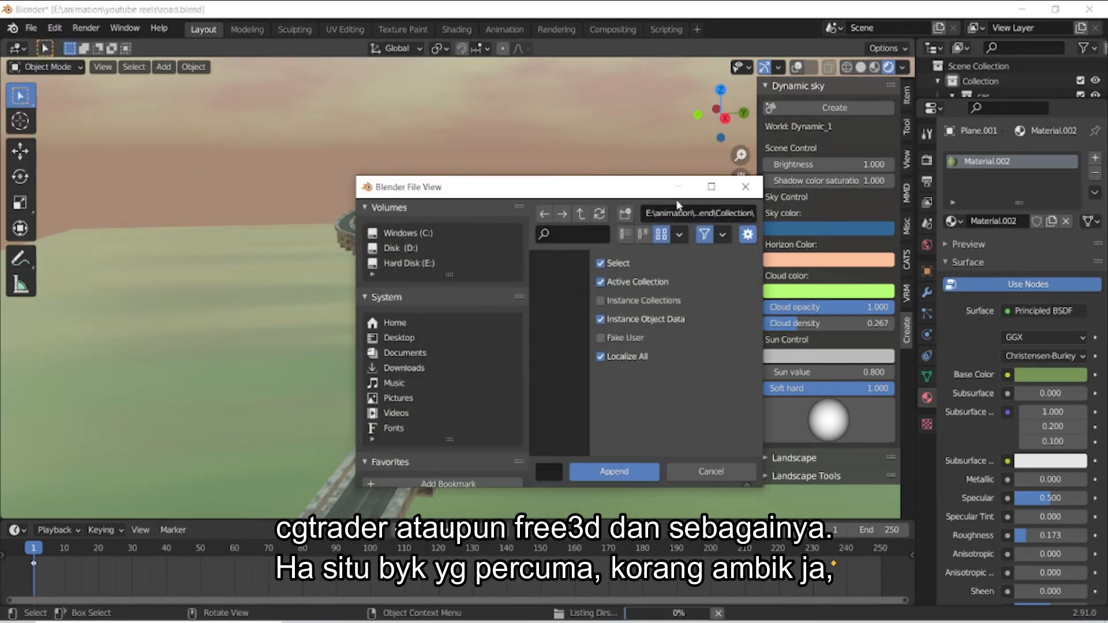
left_click(705, 191)
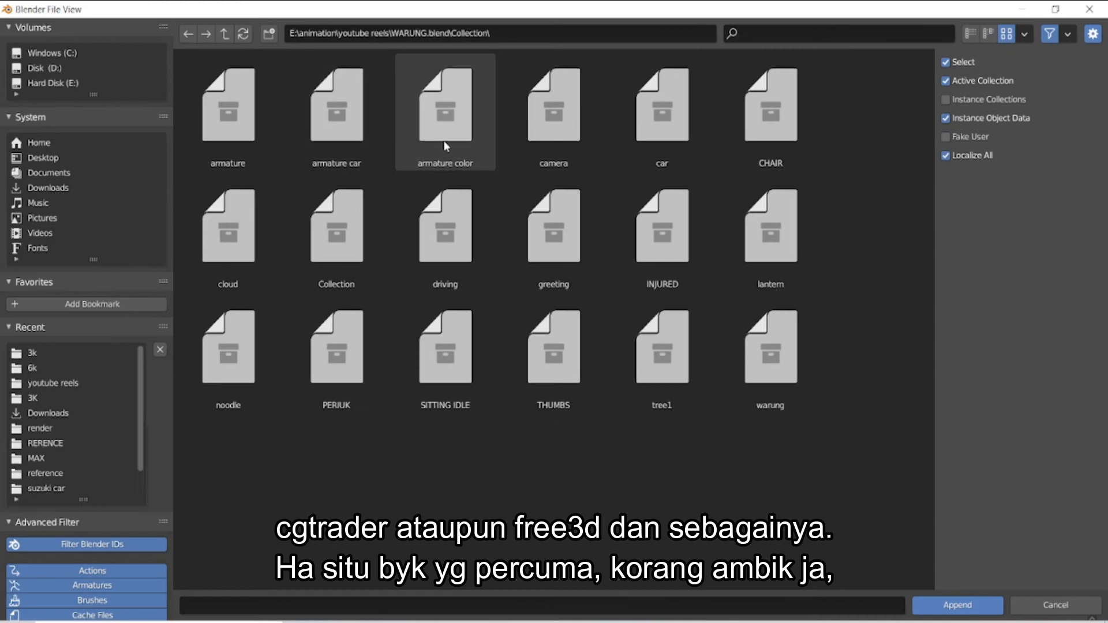
left_click(352, 141)
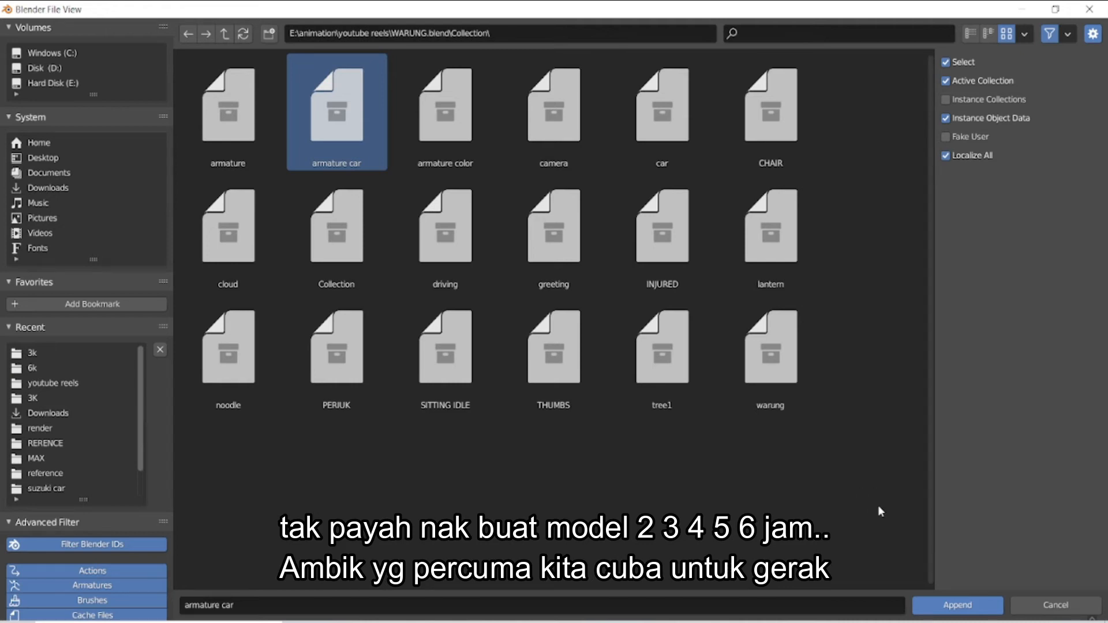
left_click(955, 605)
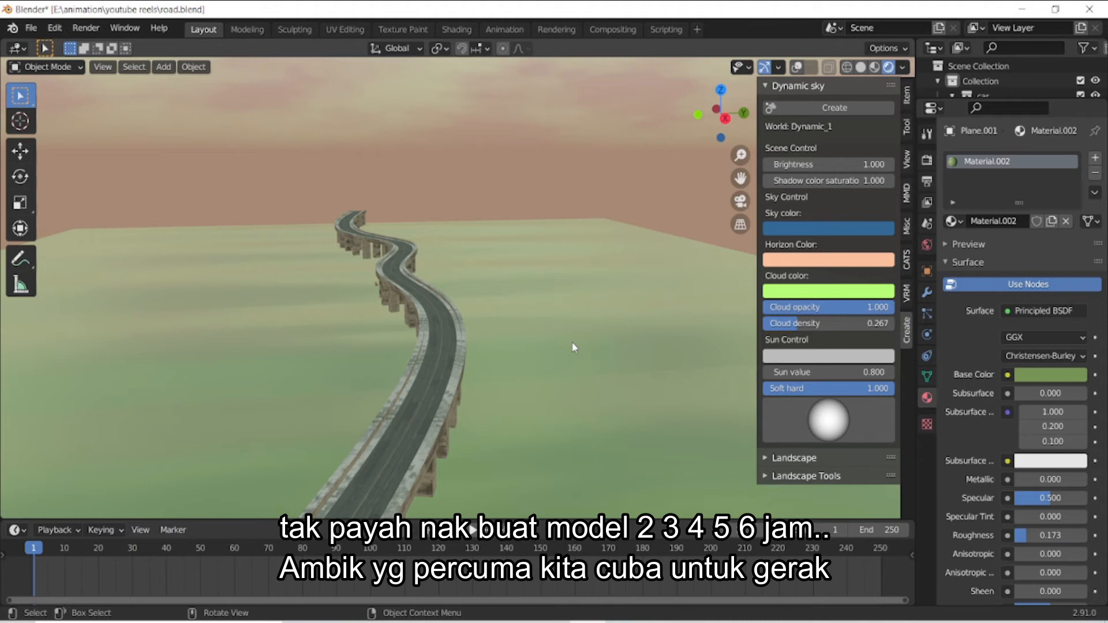
Enlarge the outliner, select all objects of the car collection, and move them along global Y onto the bridge road.
scroll(574, 347, "down", 6)
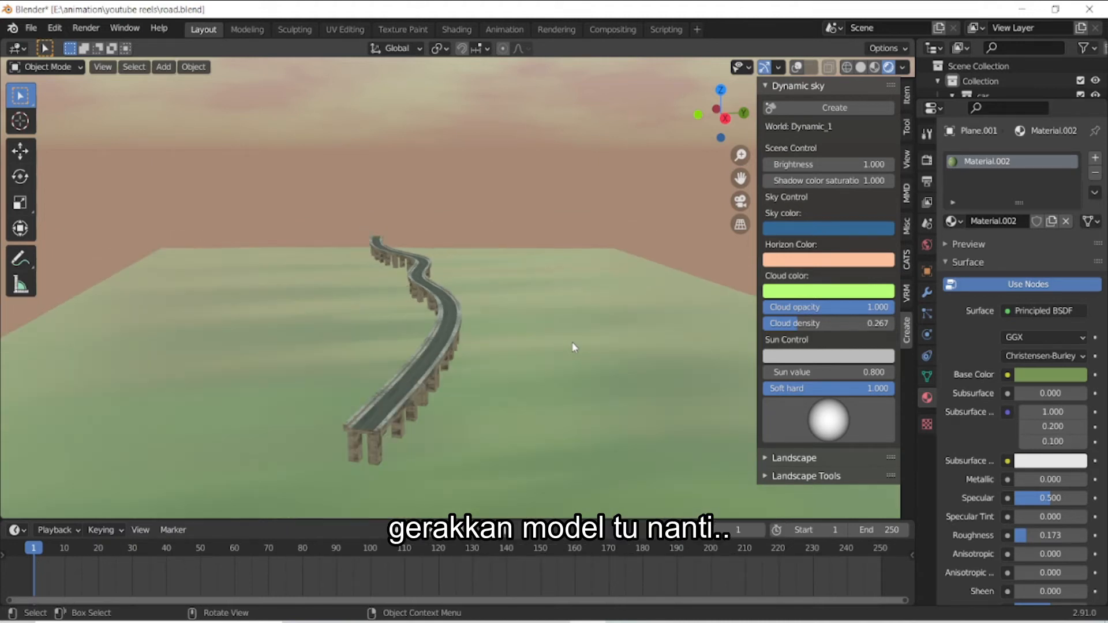
scroll(574, 344, "up", 5)
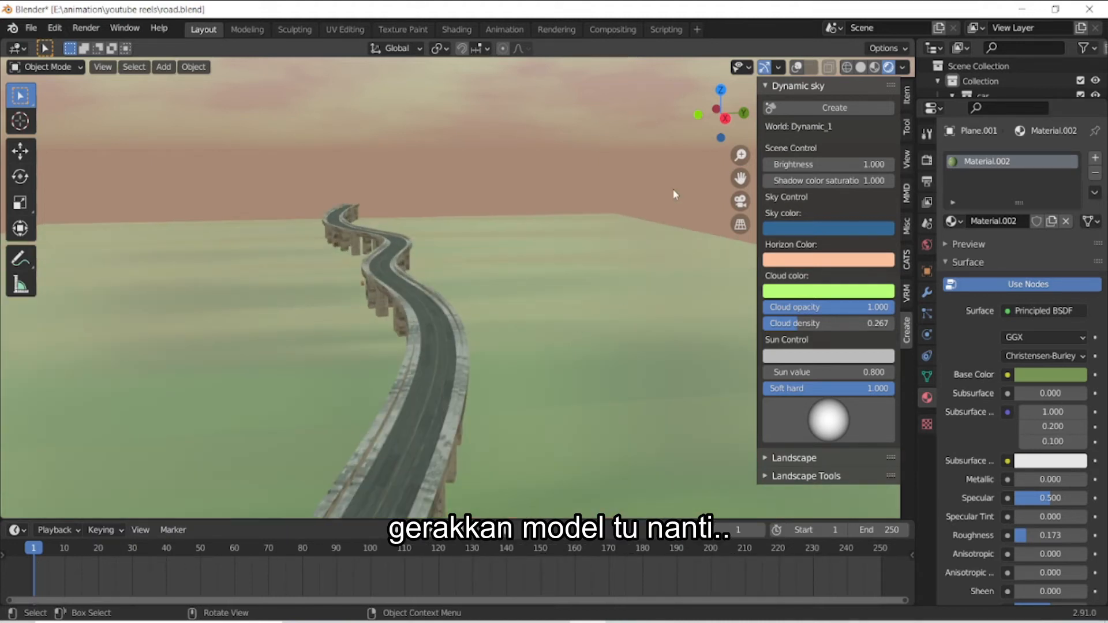
middle_click_drag(673, 193, 664, 219)
left_click_drag(1057, 98, 1057, 375)
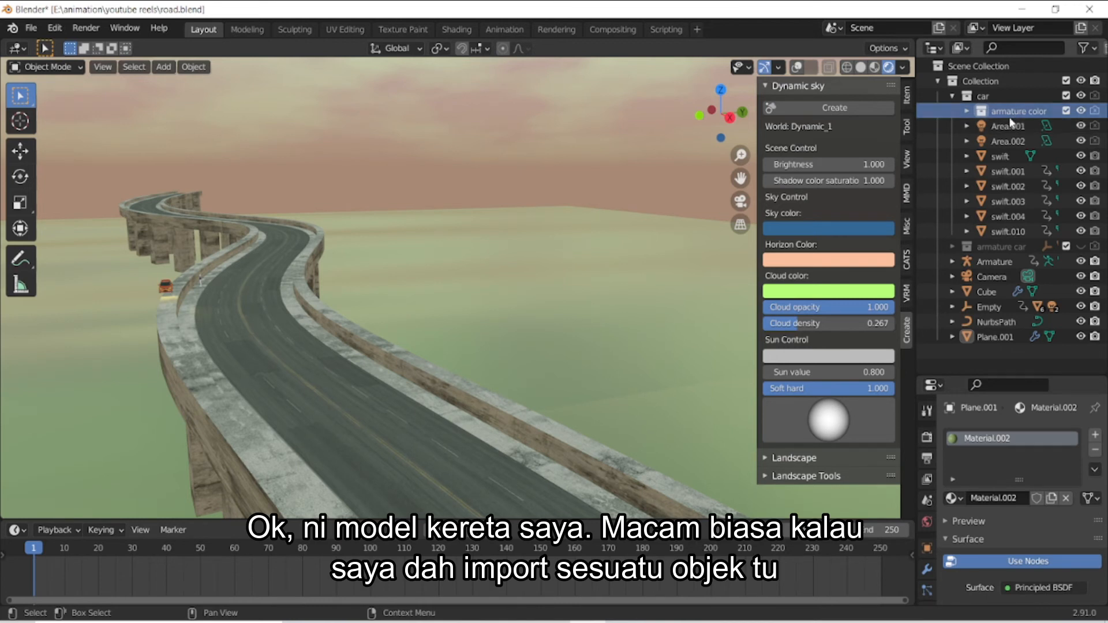
right_click(1009, 101)
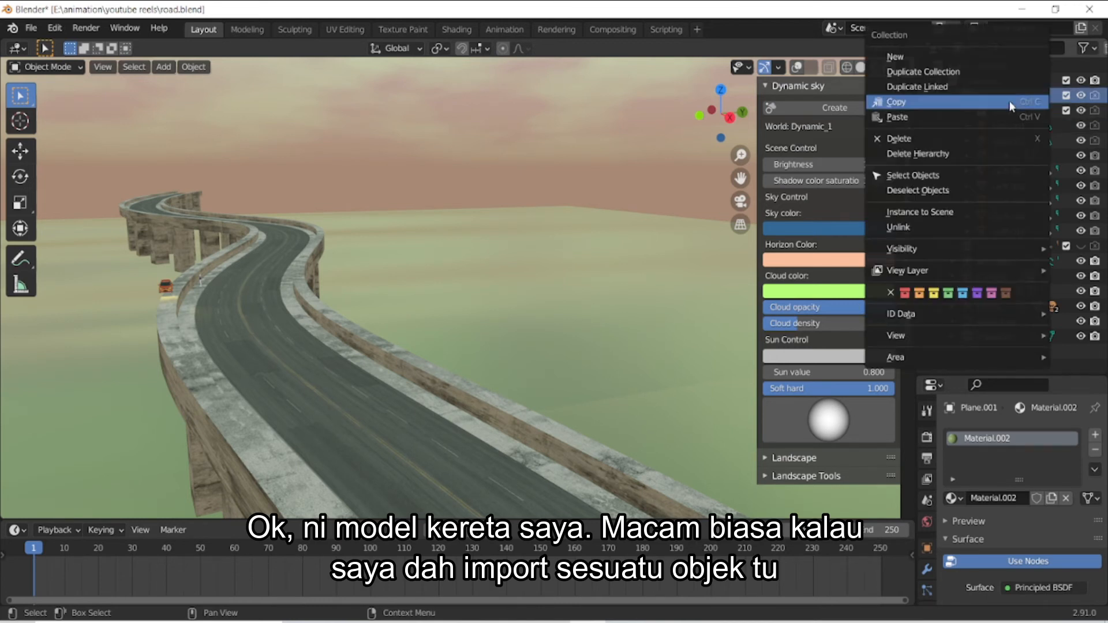
left_click(1001, 175)
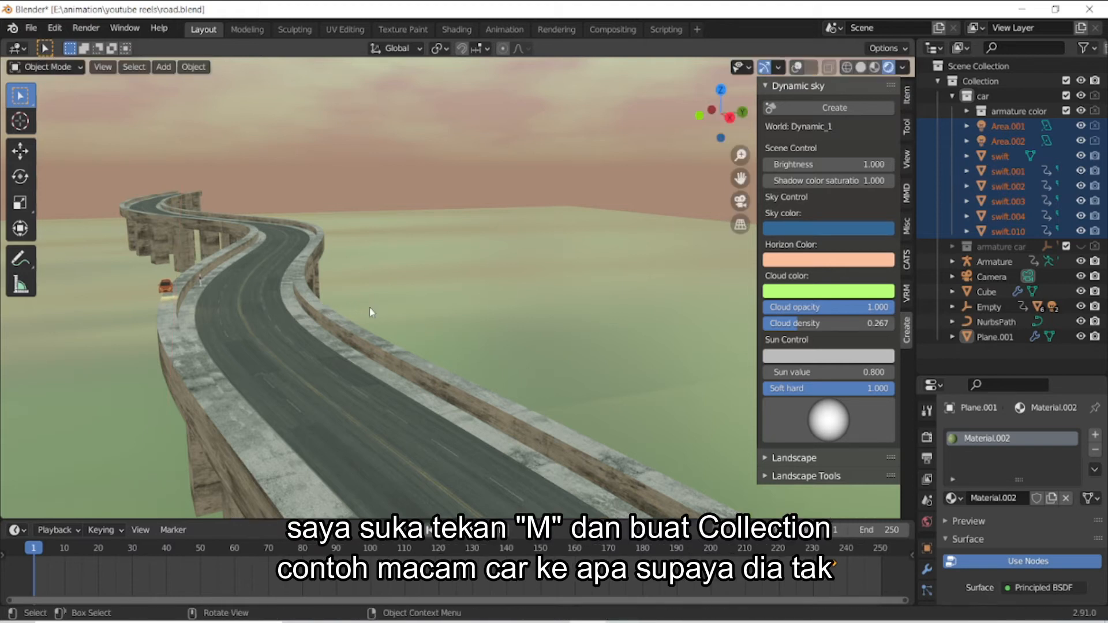
key("g")
key("y")
left_click(464, 305)
scroll(468, 284, "up", 3)
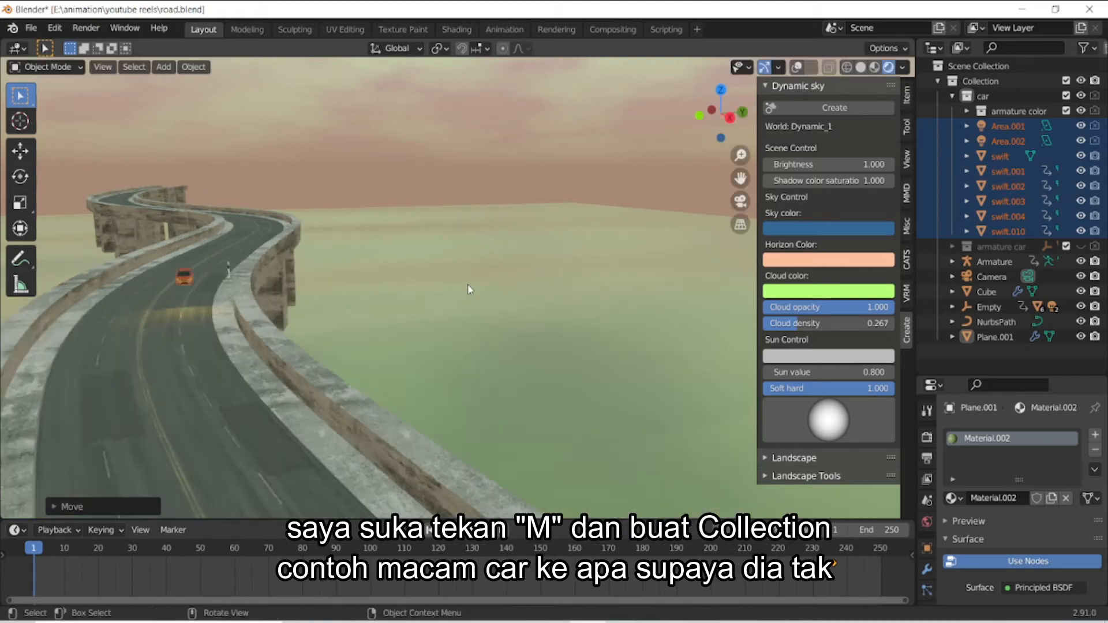
Lower the selected car objects along global Z from above the road down towards its surface.
scroll(467, 284, "up", 1)
left_click_drag(738, 181, 1029, 235)
scroll(645, 220, "up", 4)
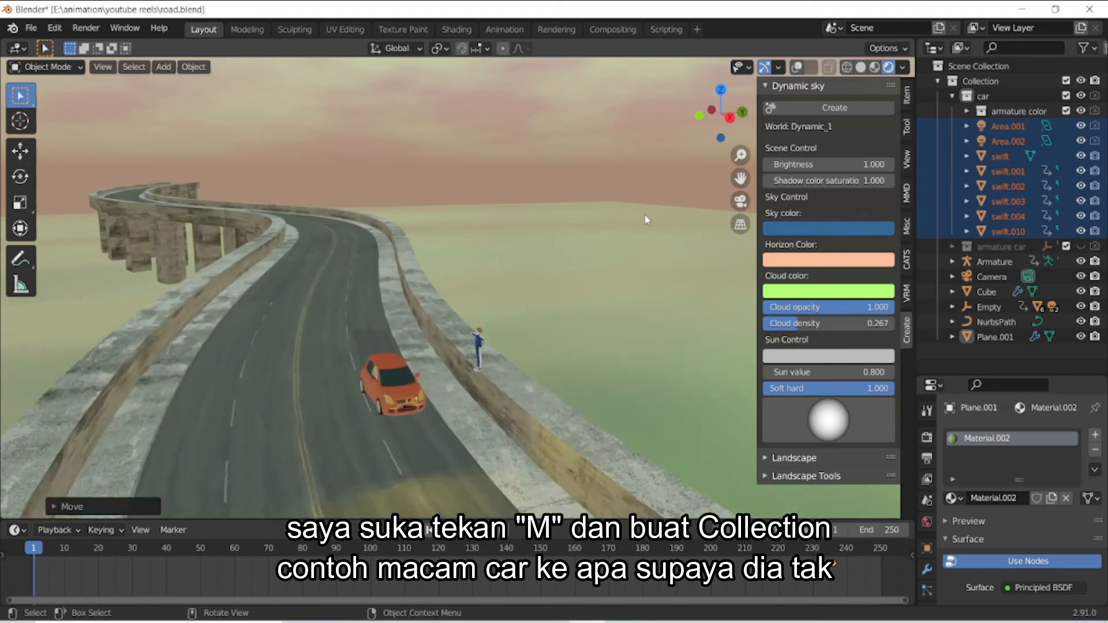
scroll(646, 220, "up", 2)
left_click_drag(720, 122, 719, 103)
left_click_drag(738, 181, 711, 77)
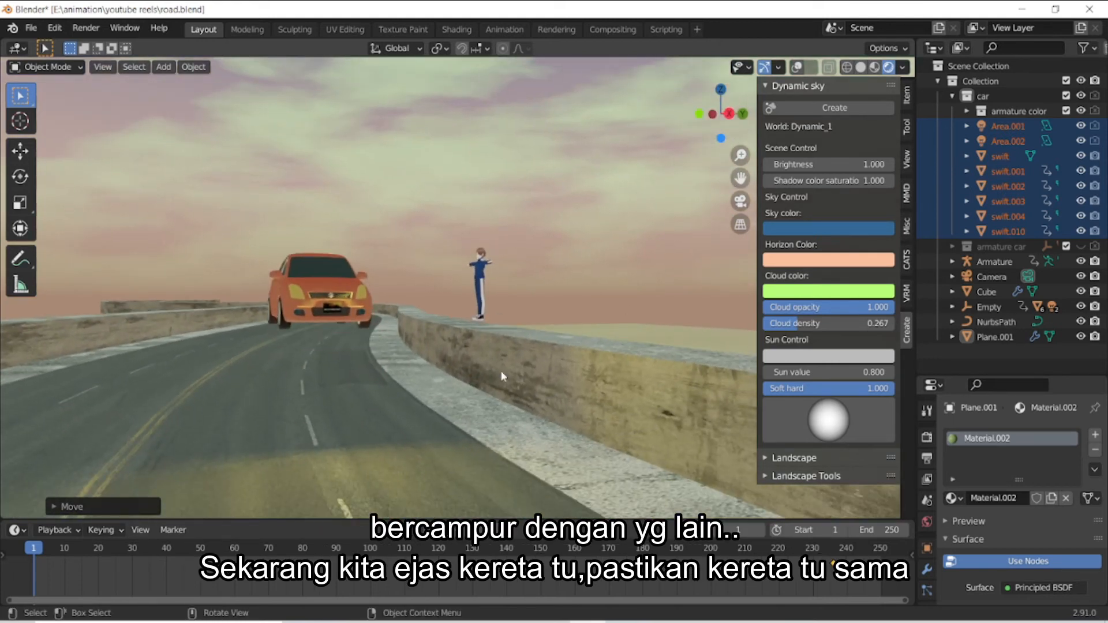
key("g")
key("z")
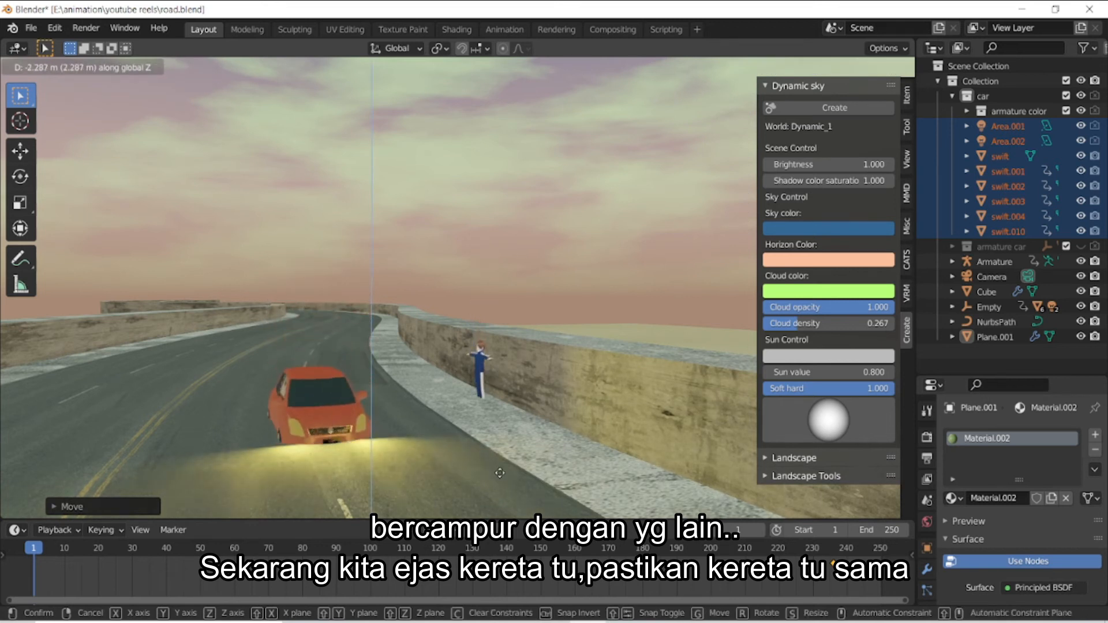
left_click(501, 464)
Check the car from the side and fine-tune its height along global Z so the wheels rest on the road.
left_click_drag(739, 179, 601, 206)
scroll(611, 257, "up", 3)
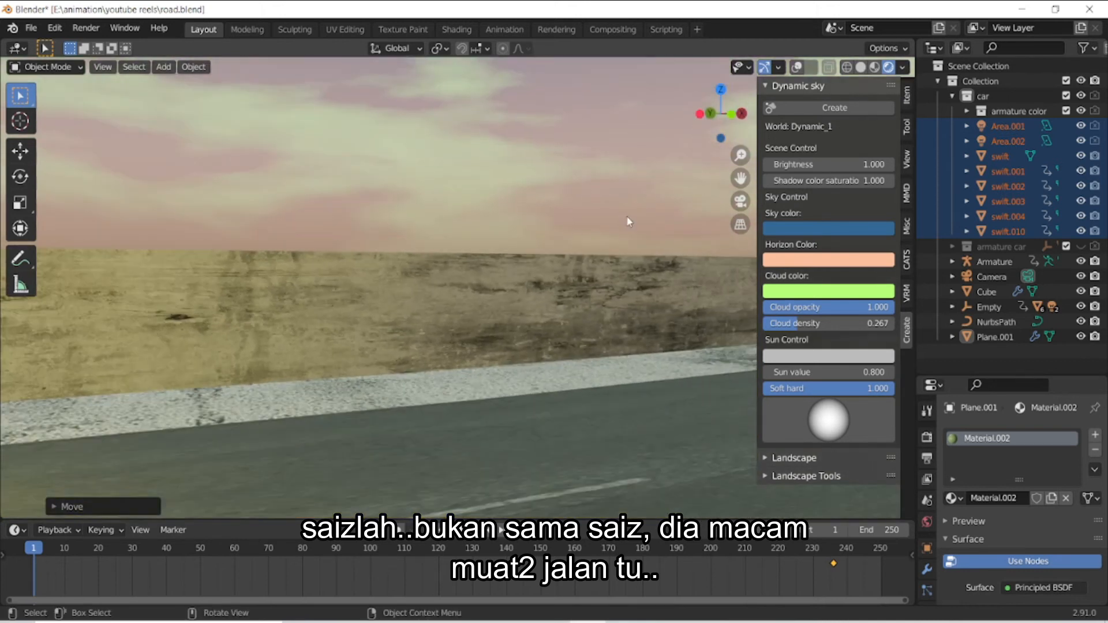
scroll(629, 221, "down", 3)
left_click_drag(741, 179, 1105, 61)
scroll(742, 179, "up", 3)
scroll(742, 179, "down", 3)
left_click_drag(741, 178, 740, 199)
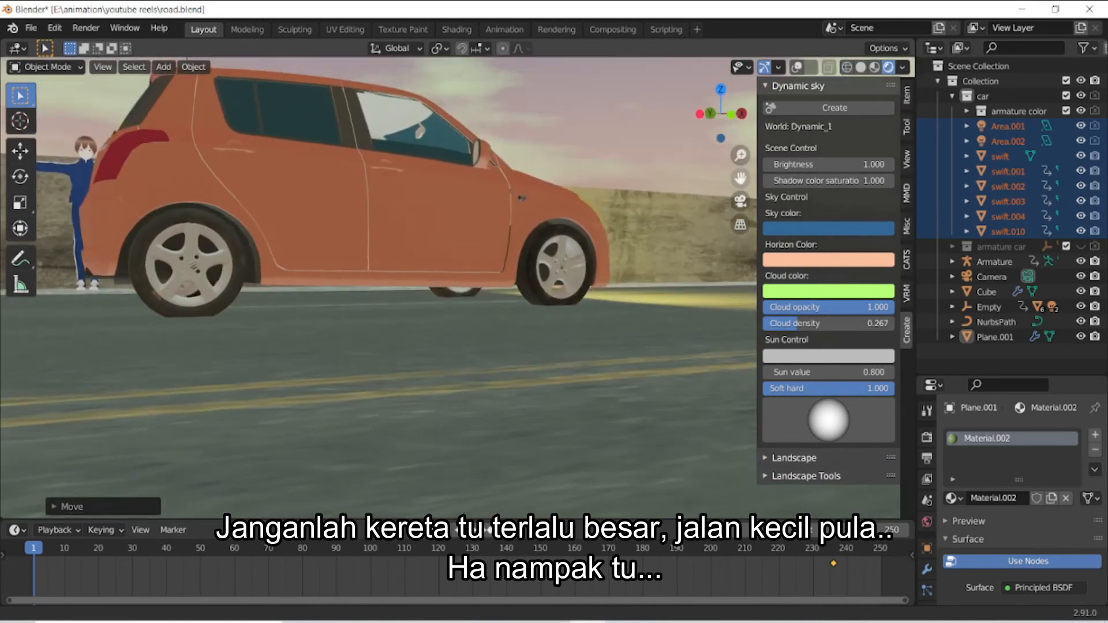
key("g")
key("z")
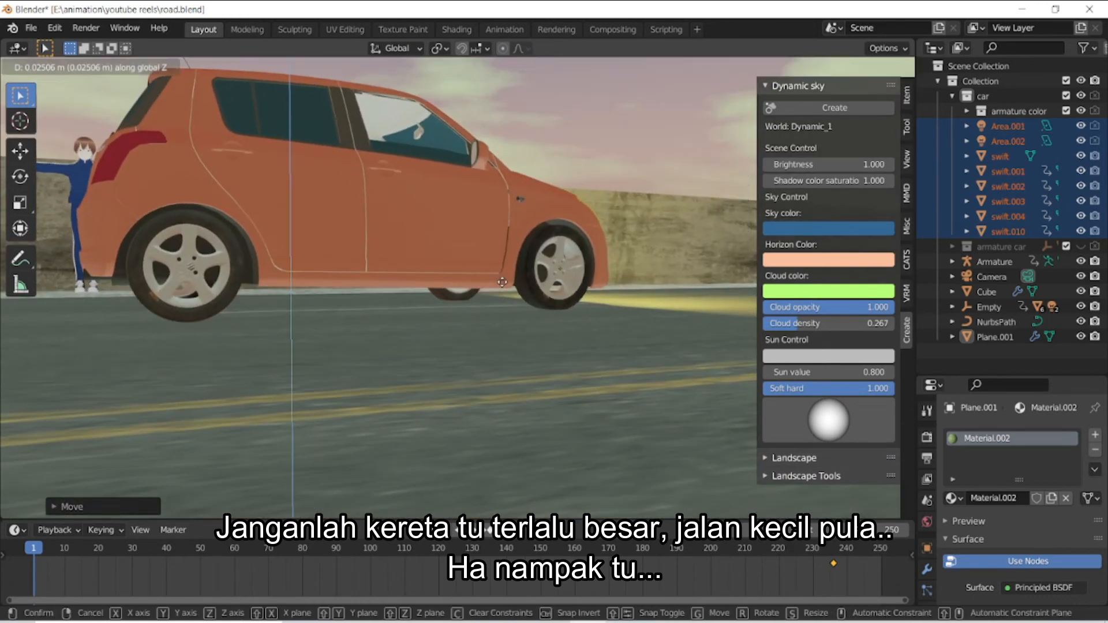
left_click(502, 283)
Show the viewport overlays, select the swift car body by its front side window, and enter Edit Mode.
left_click_drag(719, 115, 690, 137)
scroll(518, 270, "up", 3)
left_click(422, 247)
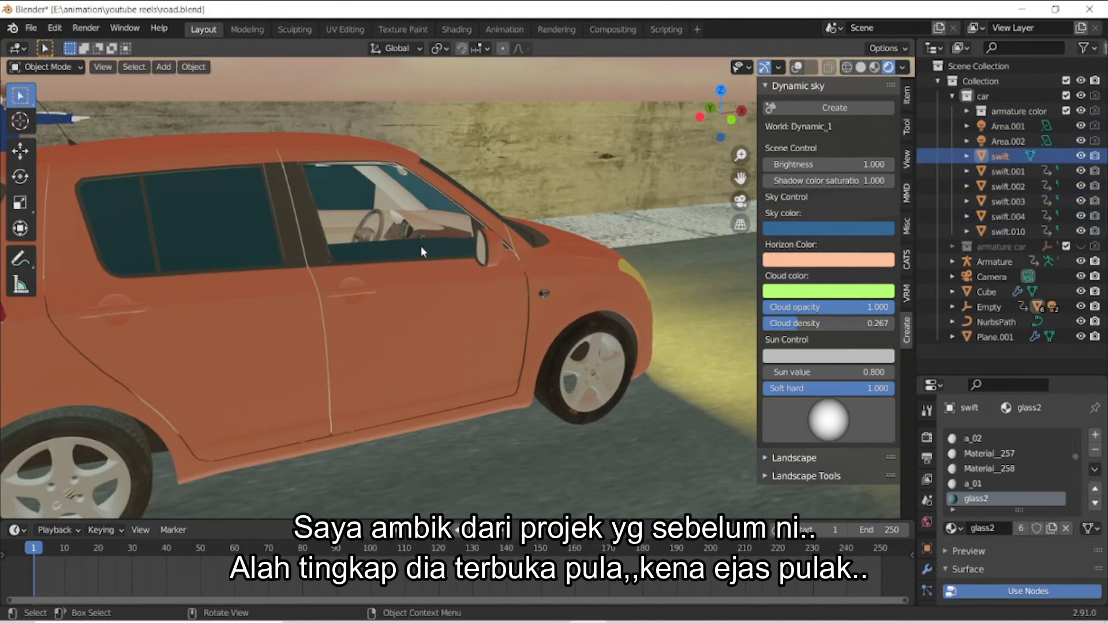
left_click(797, 67)
left_click(398, 245)
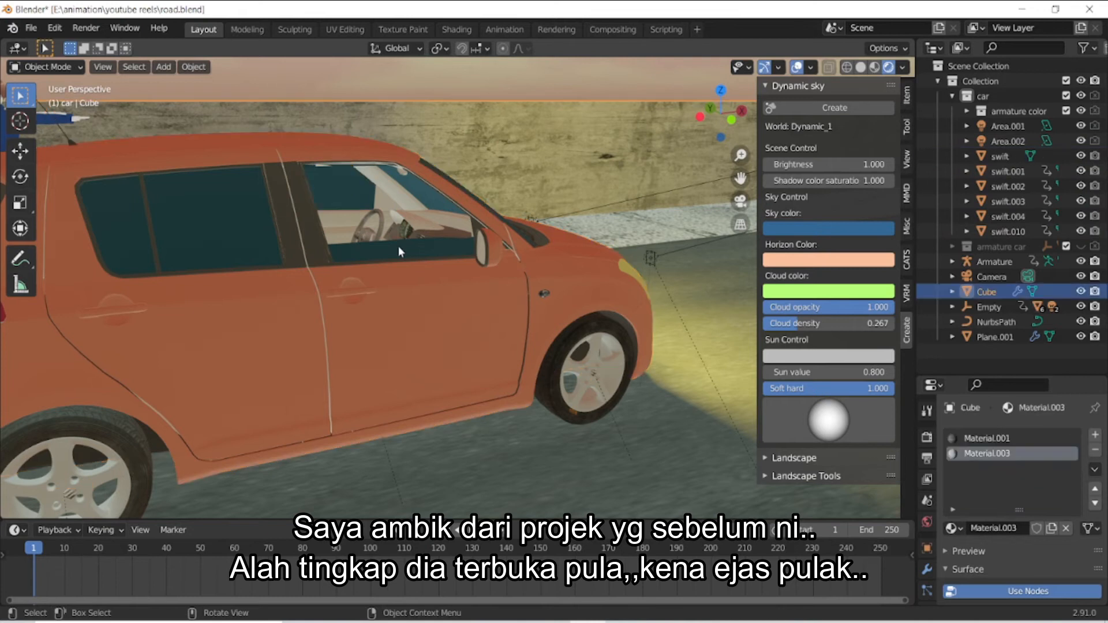
left_click(398, 247)
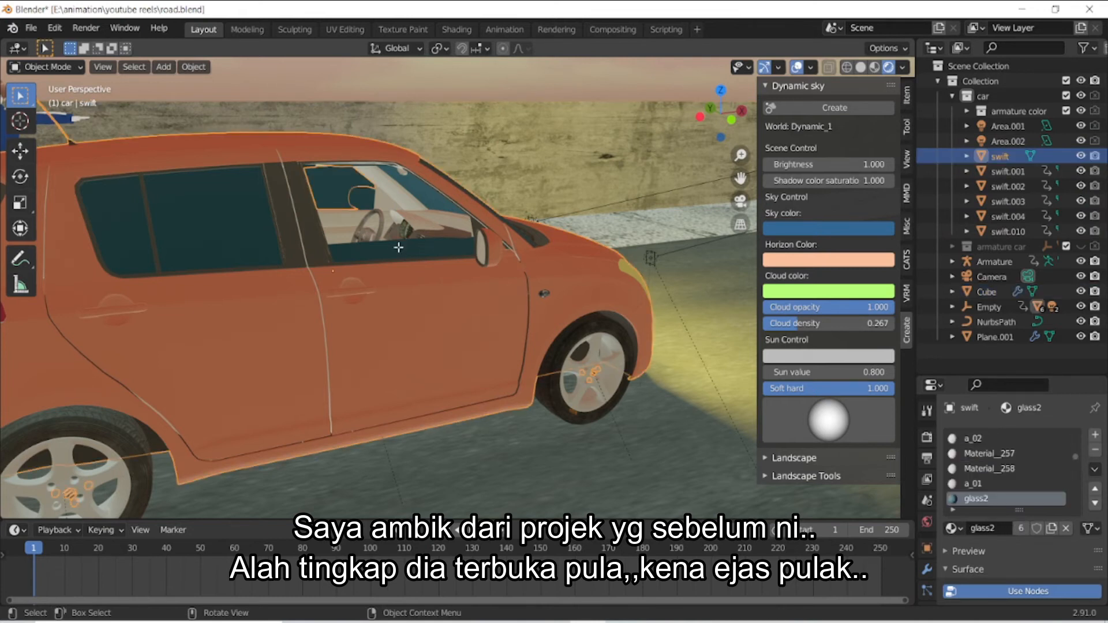
key("Tab")
Switch to edge selection and select the edges along the top of the lowered front door window glass.
left_click(363, 250)
scroll(450, 259, "up", 4)
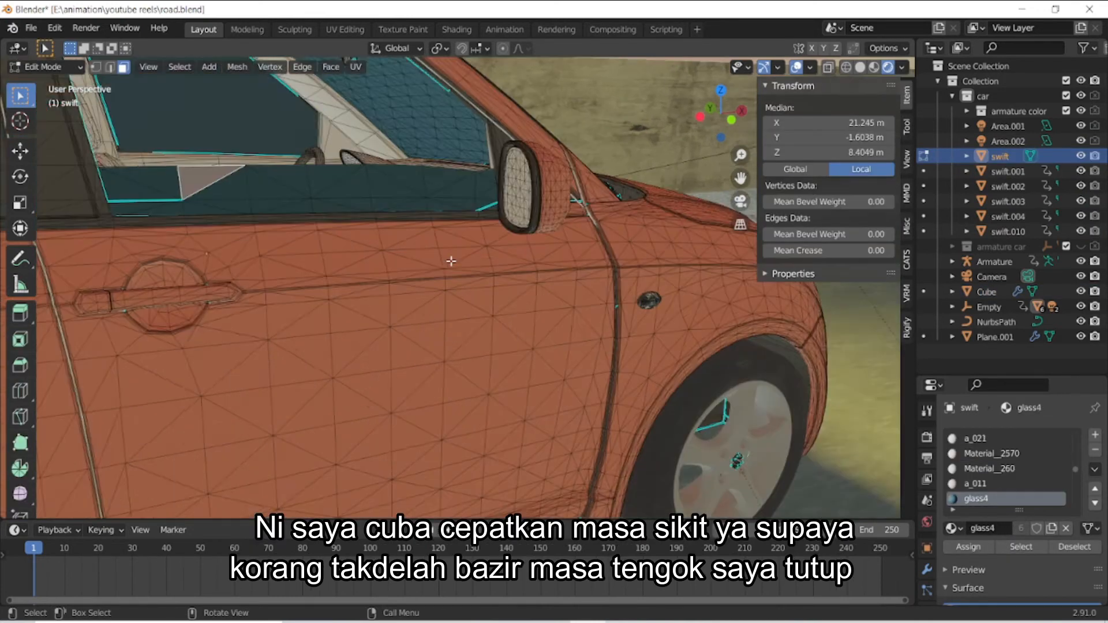
left_click_drag(739, 176, 720, 196)
left_click(110, 67)
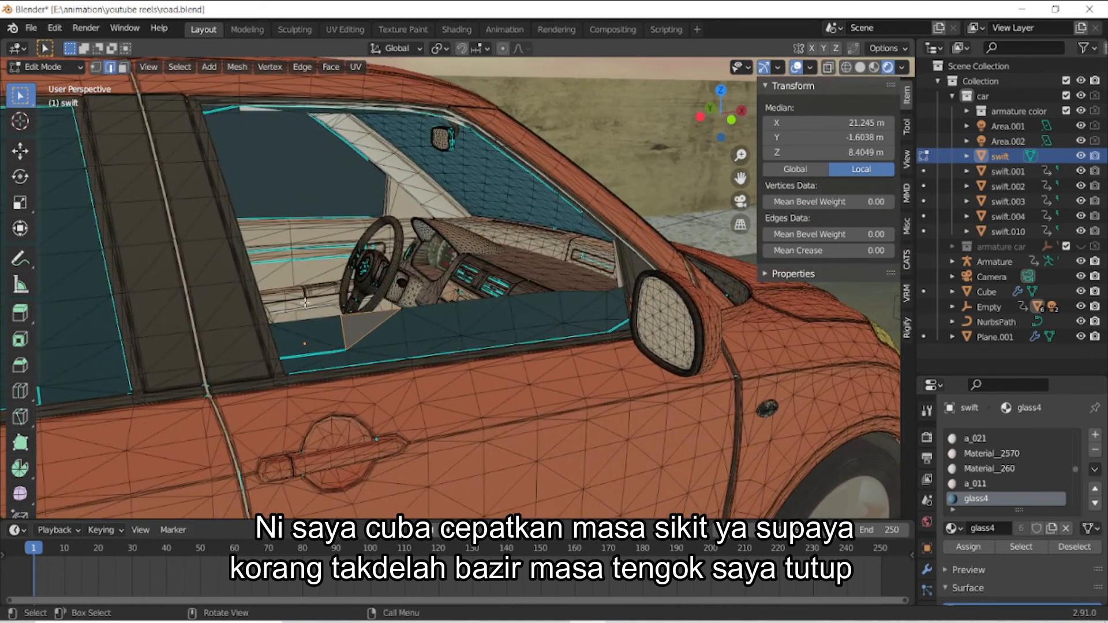
left_click(301, 322)
left_click(371, 313, "shift")
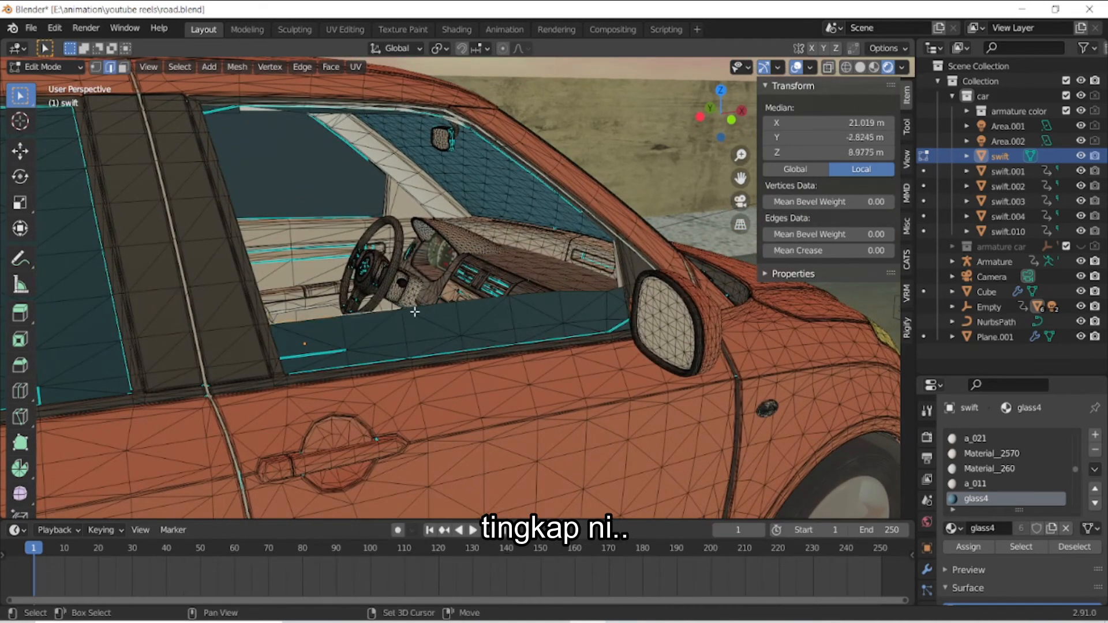
left_click(463, 302, "shift")
left_click(521, 296, "shift")
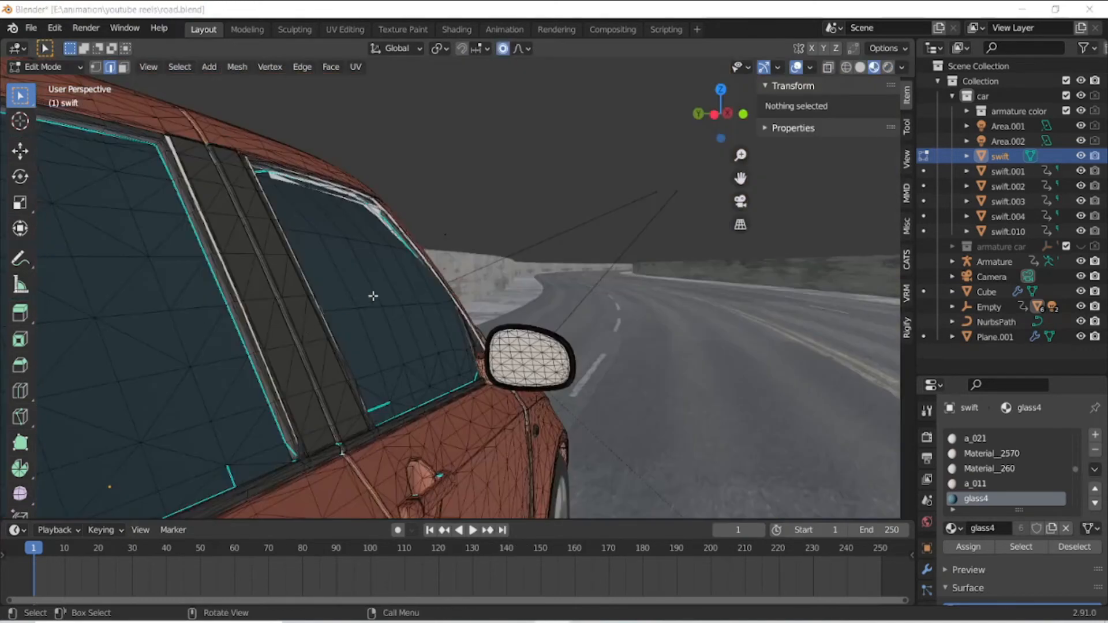
View the car from behind, leave Edit Mode on the car body, and save the file.
middle_click_drag(371, 294, 480, 277)
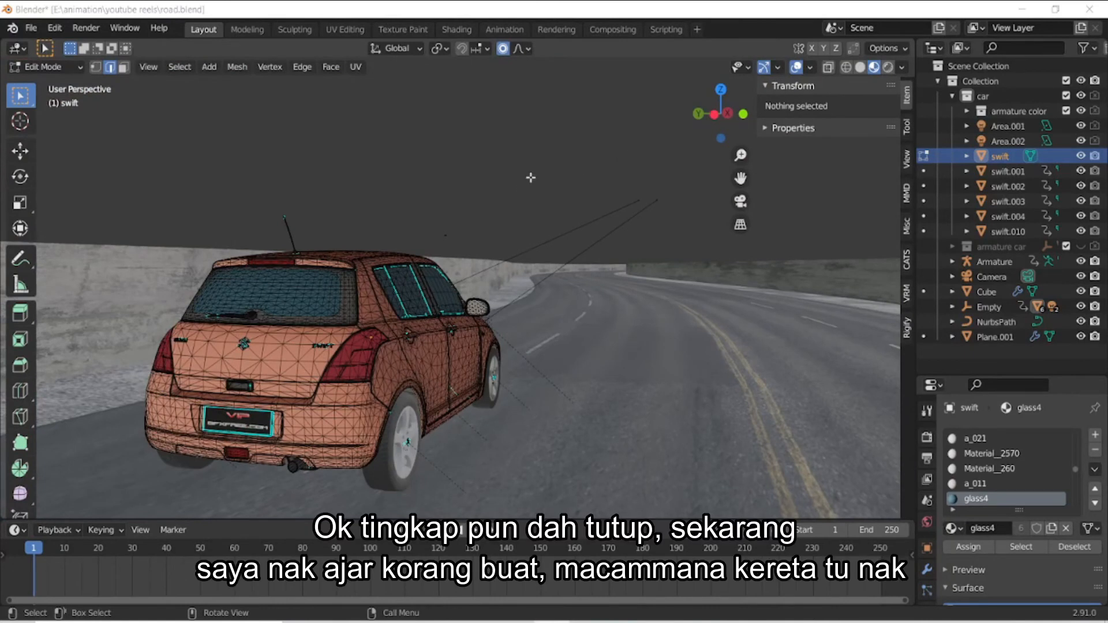
key("ctrl+s")
key("Tab")
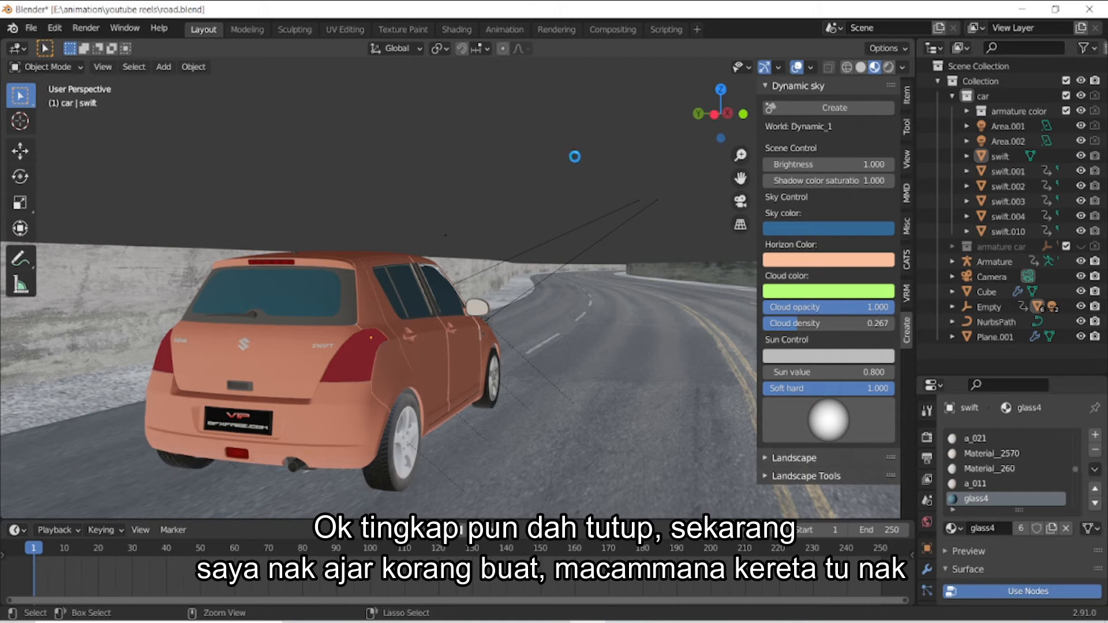
key("ctrl+s")
Try to select all objects of the hidden armature car collection.
left_click_drag(720, 116, 708, 118)
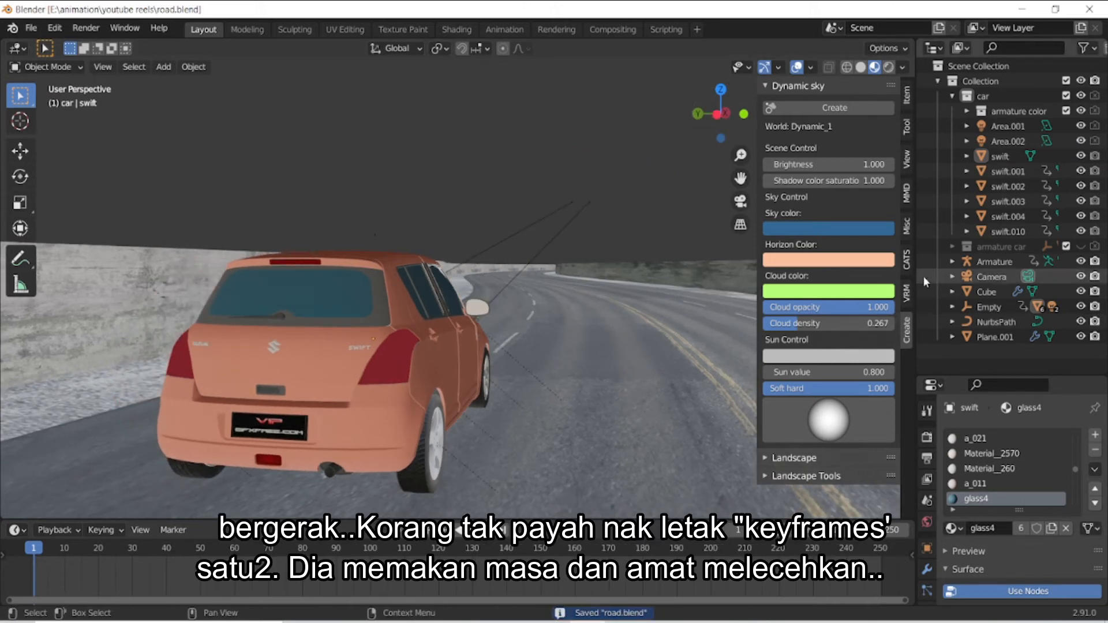
left_click(995, 245)
right_click(994, 245)
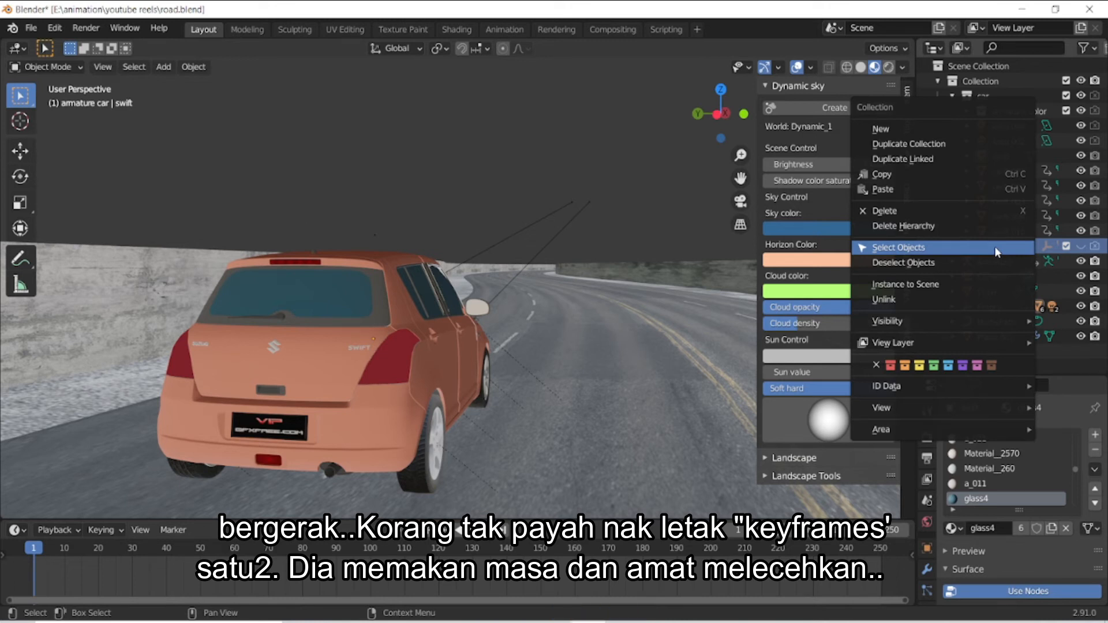
left_click(995, 247)
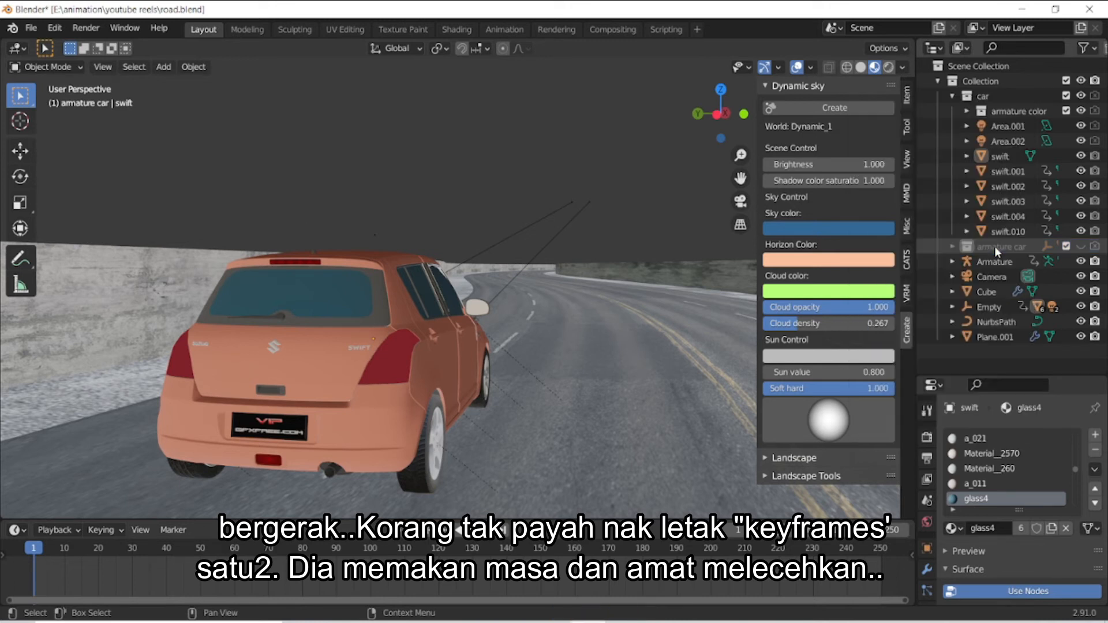
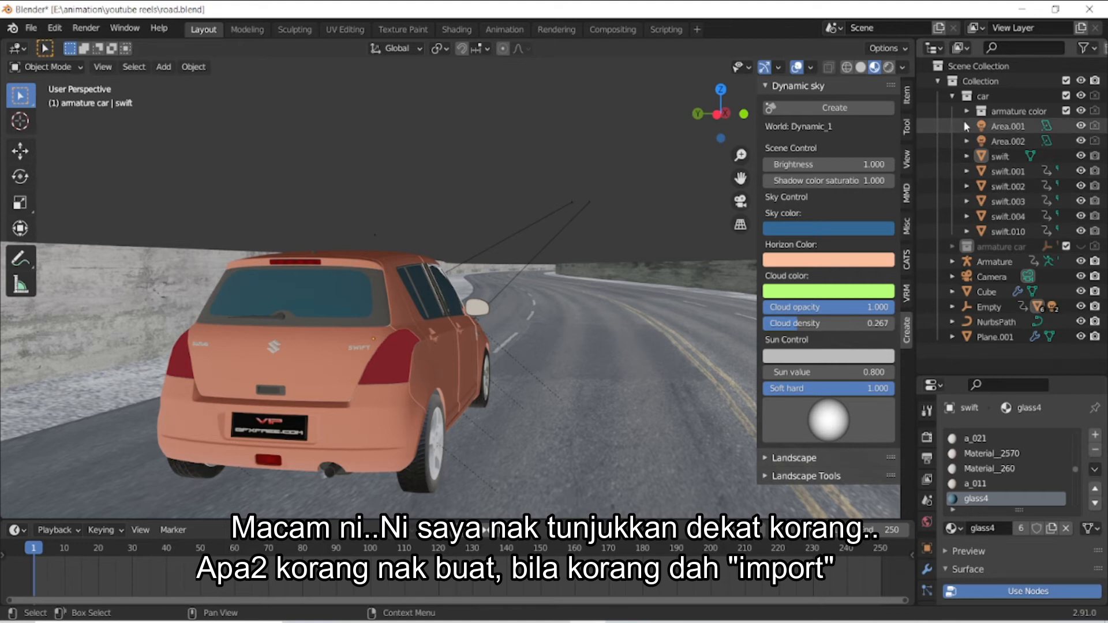
Switch the viewport to rendered shading and view the orange car from the side.
scroll(397, 227, "down", 7)
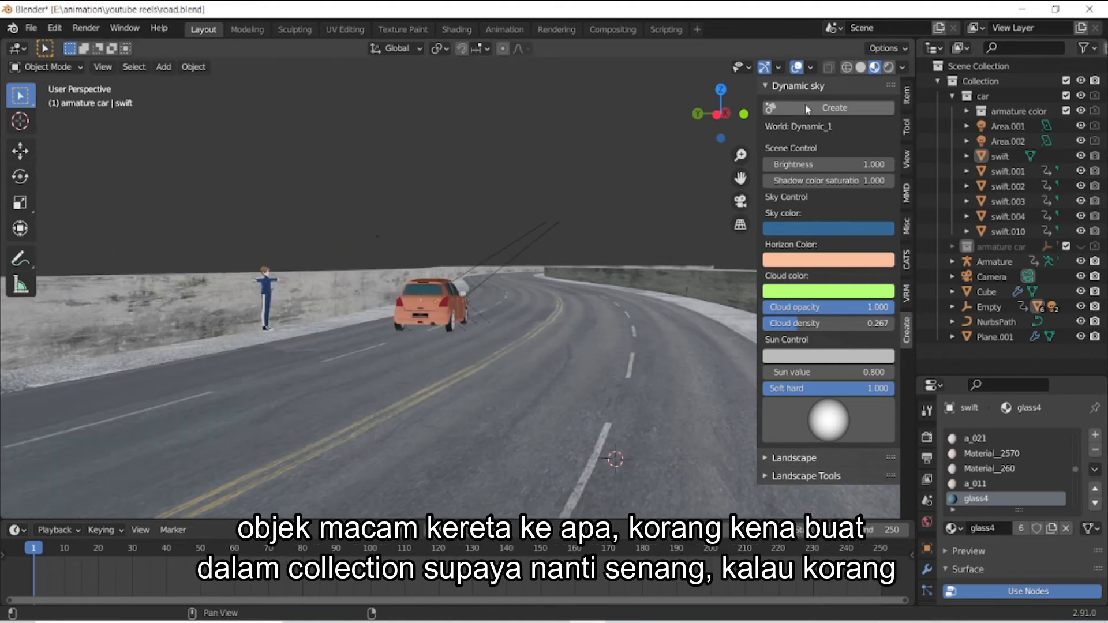
left_click(888, 67)
scroll(592, 185, "up", 5)
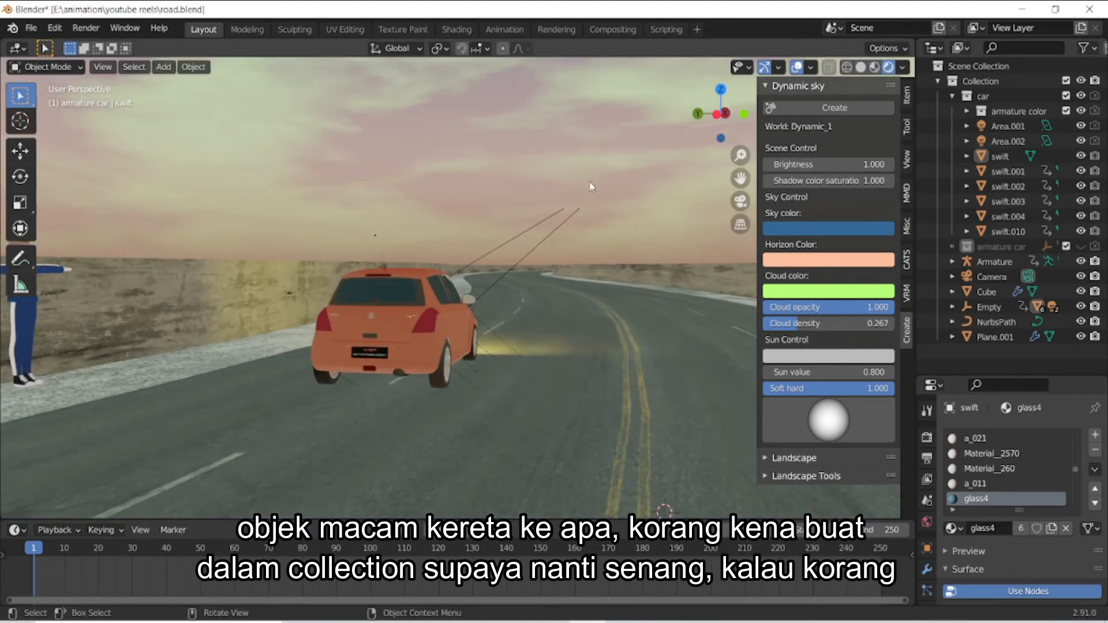
left_click_drag(738, 113, 684, 118)
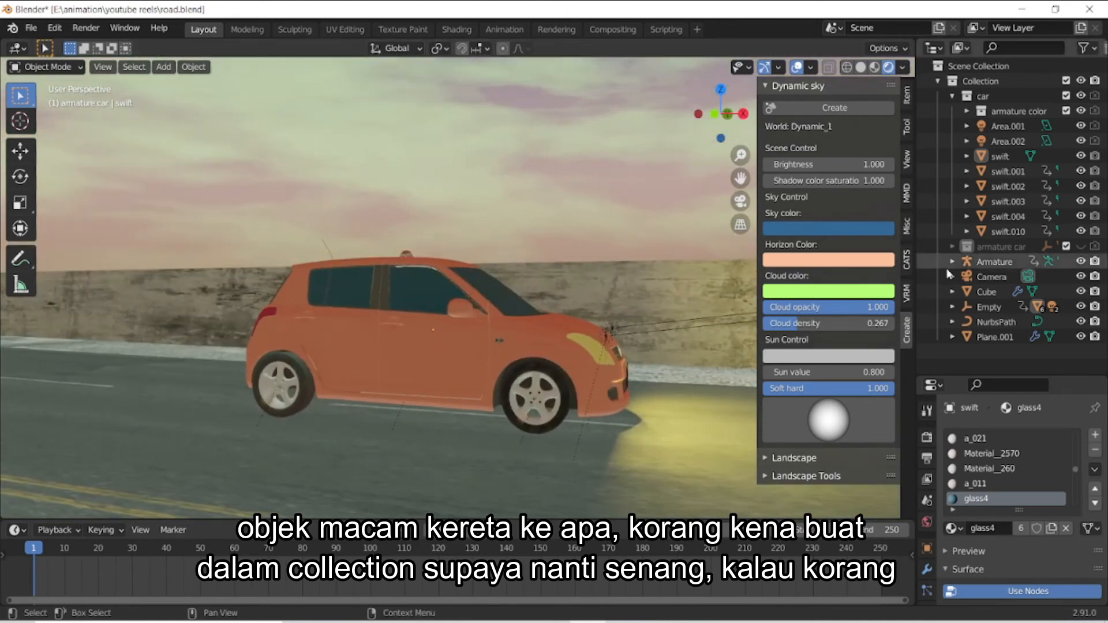
Inspect the Empty, the armature car collection's visibility and the Armature in the scene hierarchy.
left_click(988, 307)
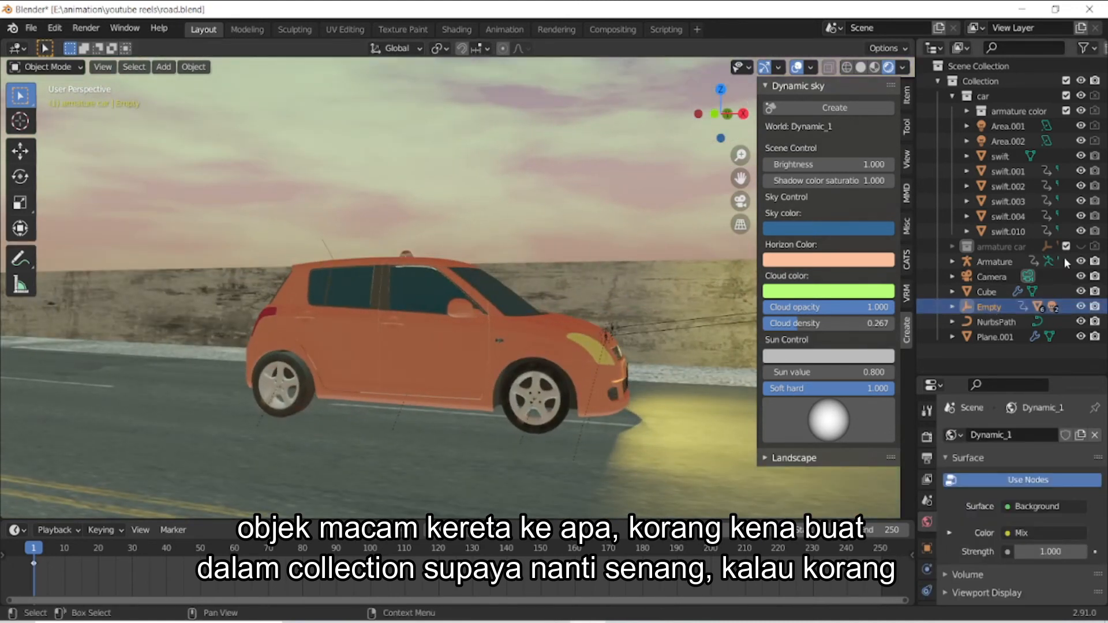
left_click(1082, 247)
left_click(1082, 248)
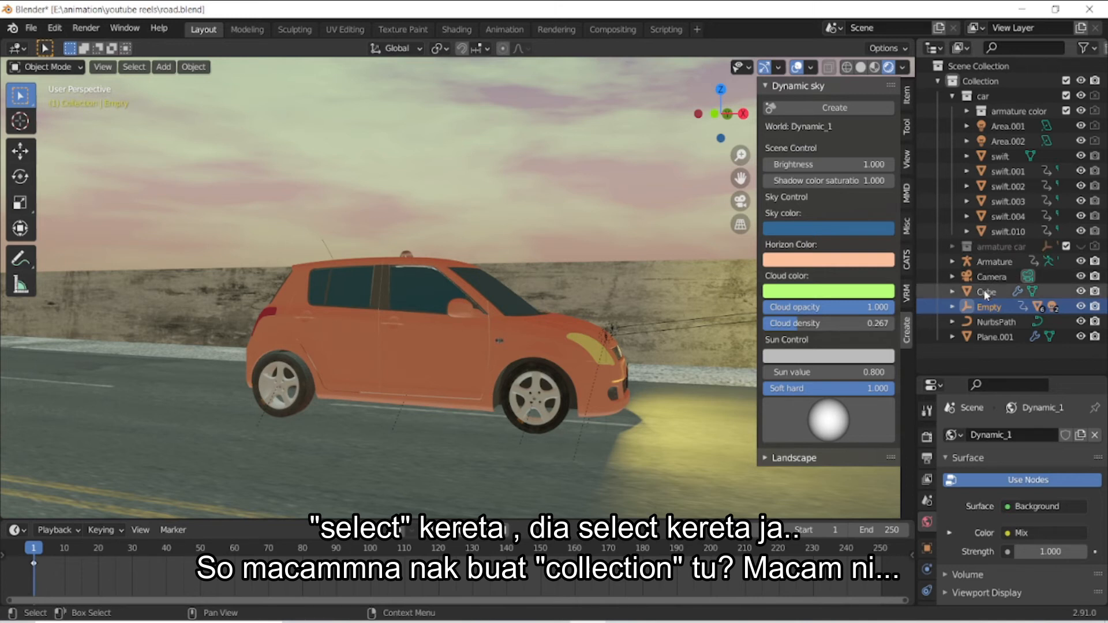
left_click(989, 266)
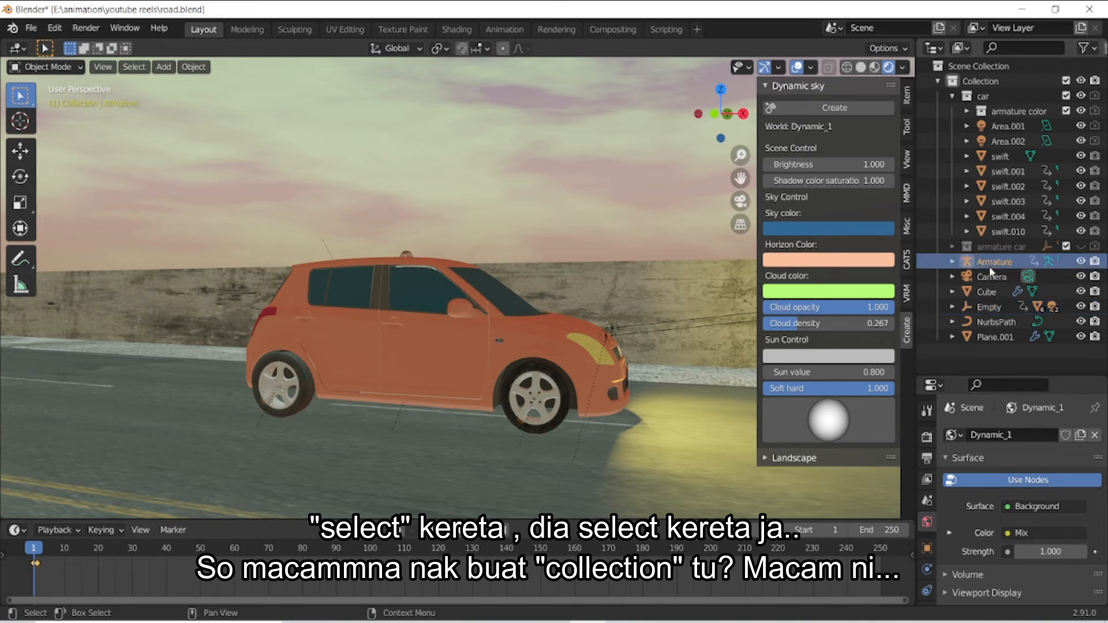
Move the bridge object into a new collection named JAMBATAN.
key("m")
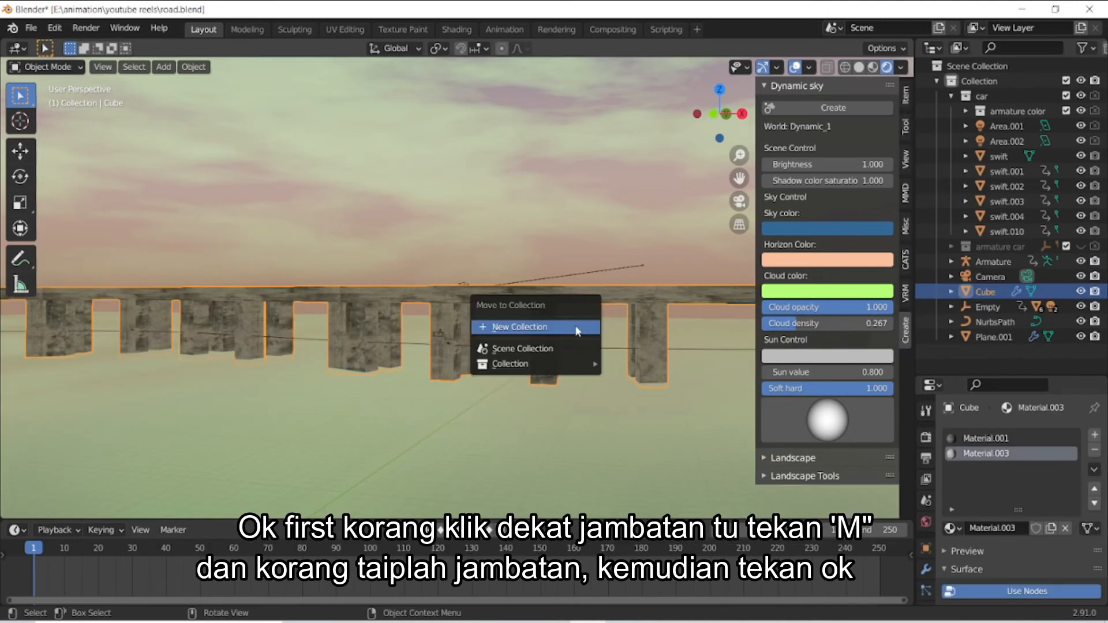
left_click(576, 327)
type("JAMBATAN")
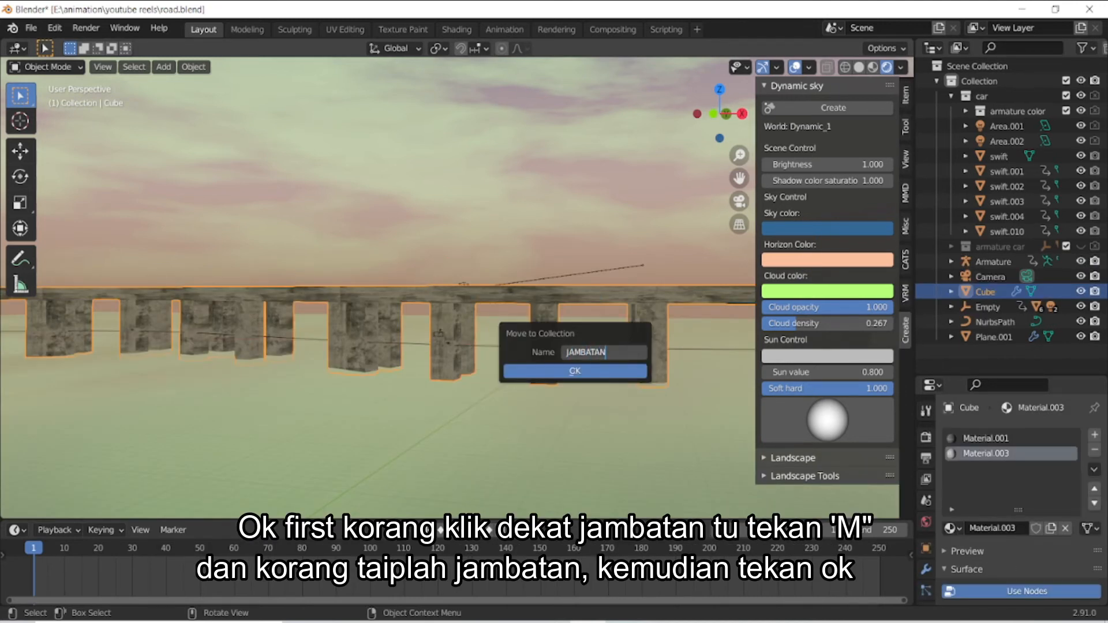
left_click(575, 371)
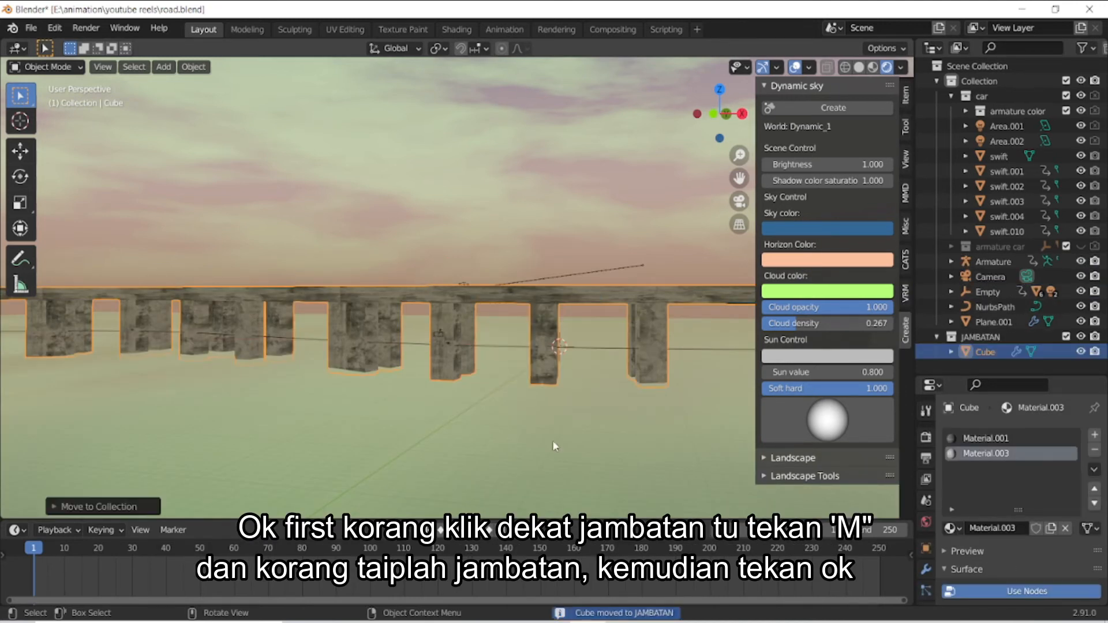
Move the sea plane into a new collection named LAUT.
left_click(552, 453)
key("m")
left_click(548, 447)
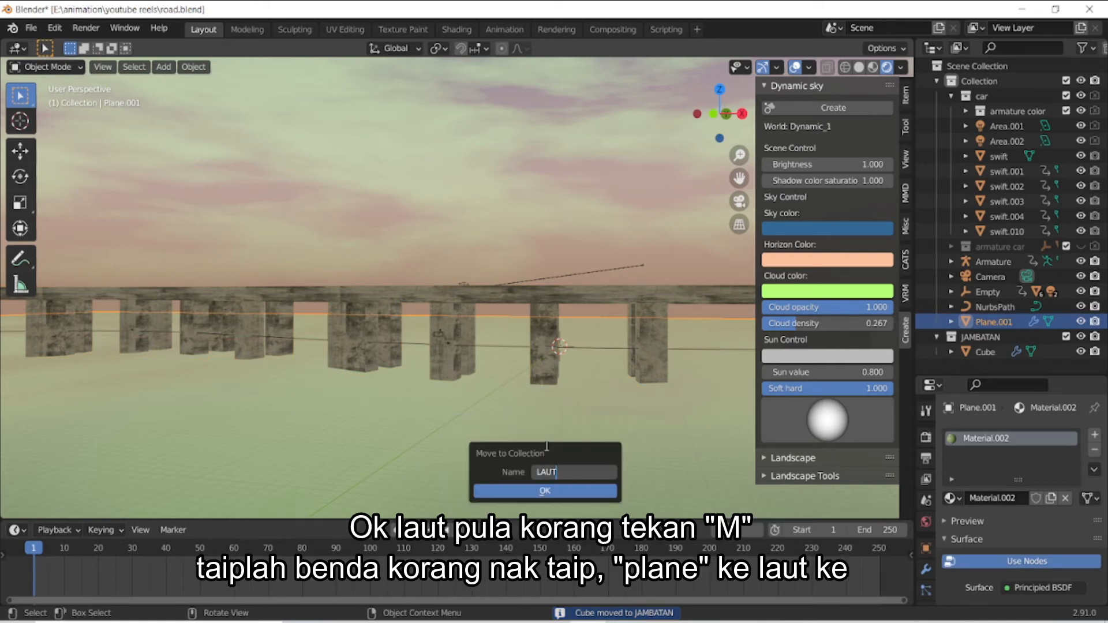
left_click(564, 494)
Select the path curve running along the bridge and move it into a new collection named GARISAN.
scroll(581, 322, "up", 3)
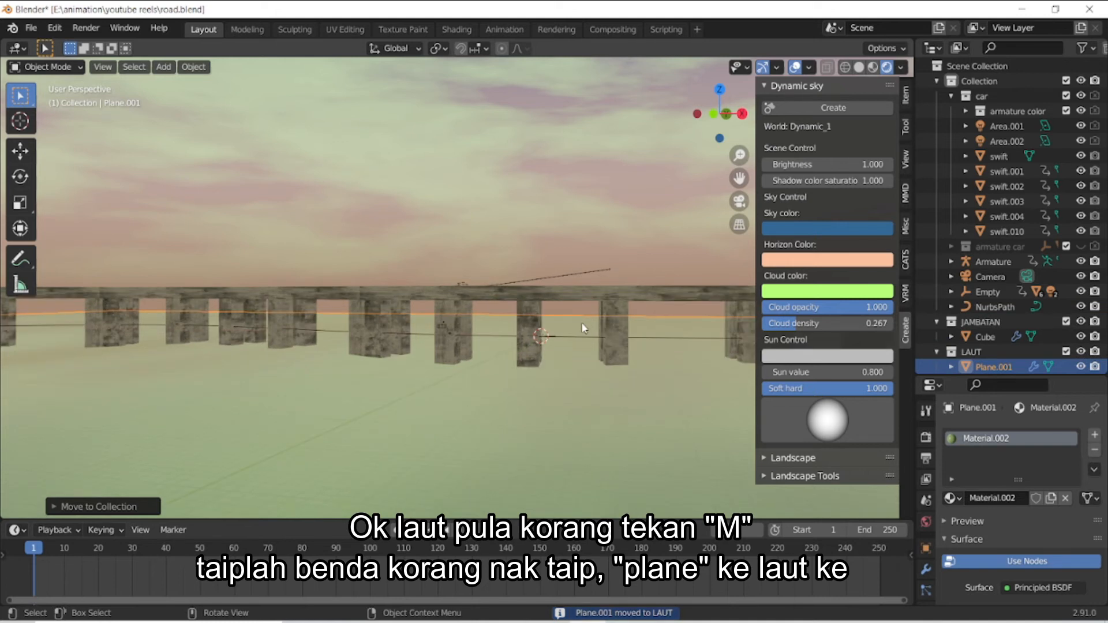
left_click(535, 317)
scroll(528, 323, "down", 3)
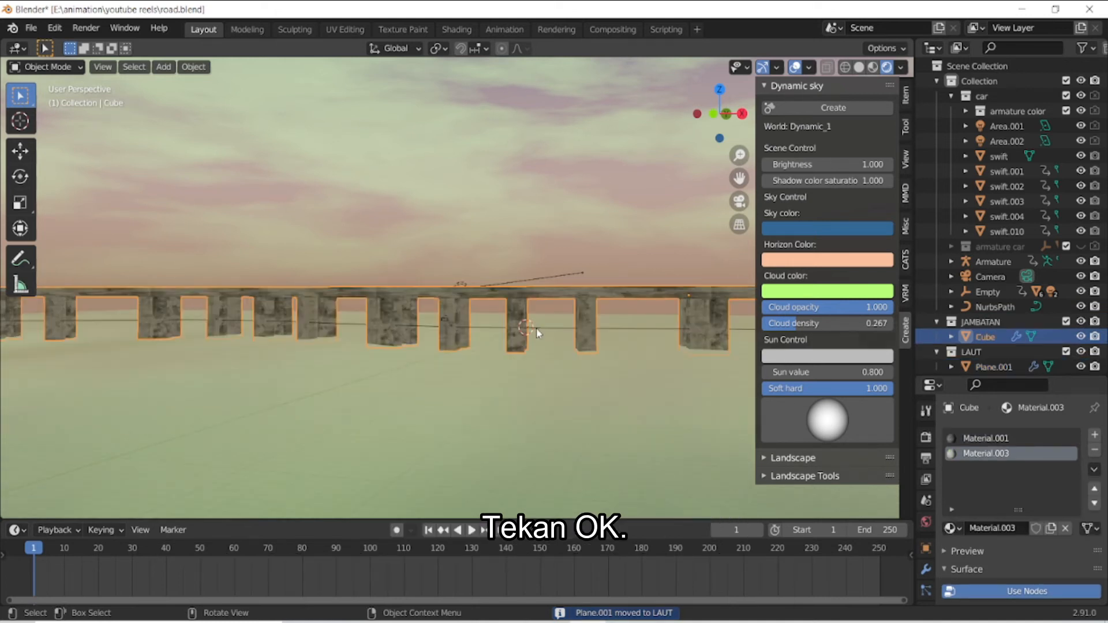
left_click(549, 326)
key("m")
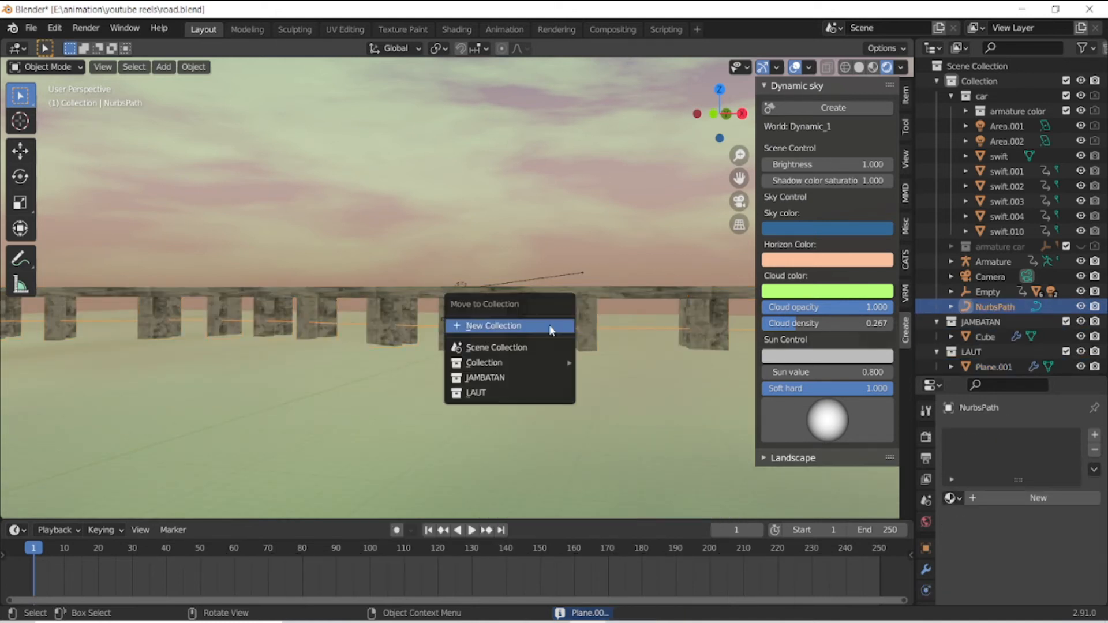
left_click(549, 324)
type("M")
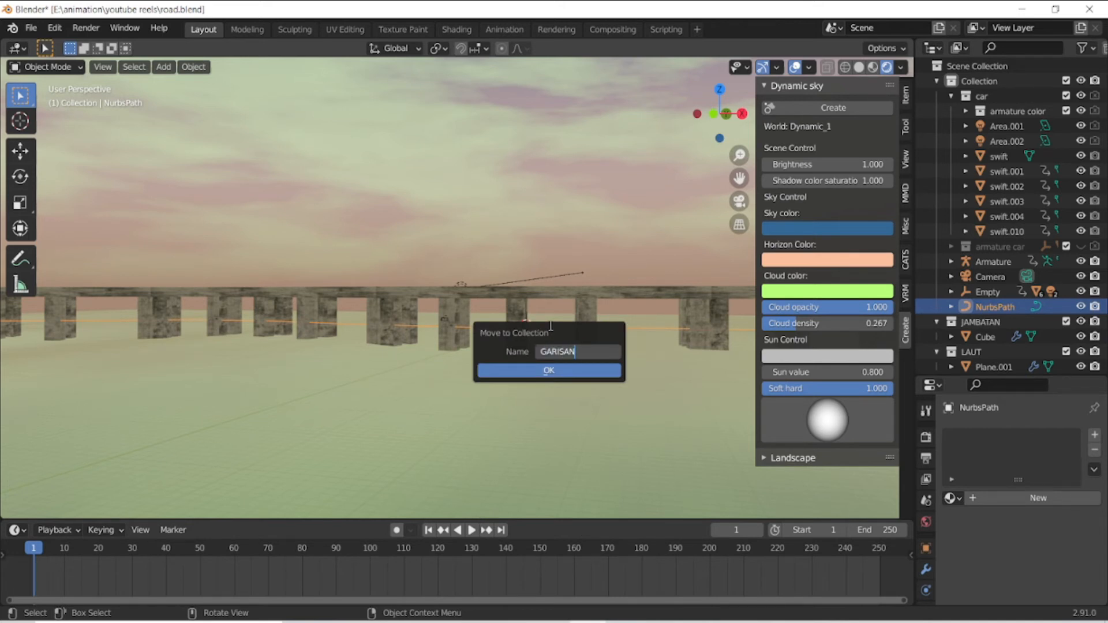
key("Return")
left_click(557, 372)
Add a cube-shaped empty at the 3D cursor on the Range Rover's roof.
left_click_drag(725, 116, 802, 184)
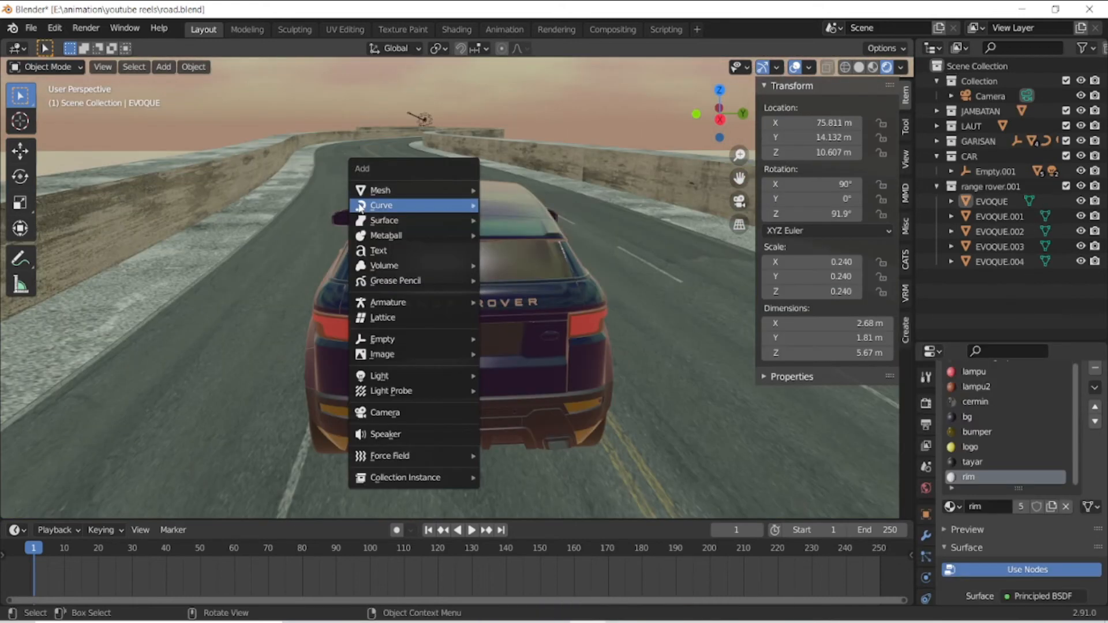
mouse_move(359, 206)
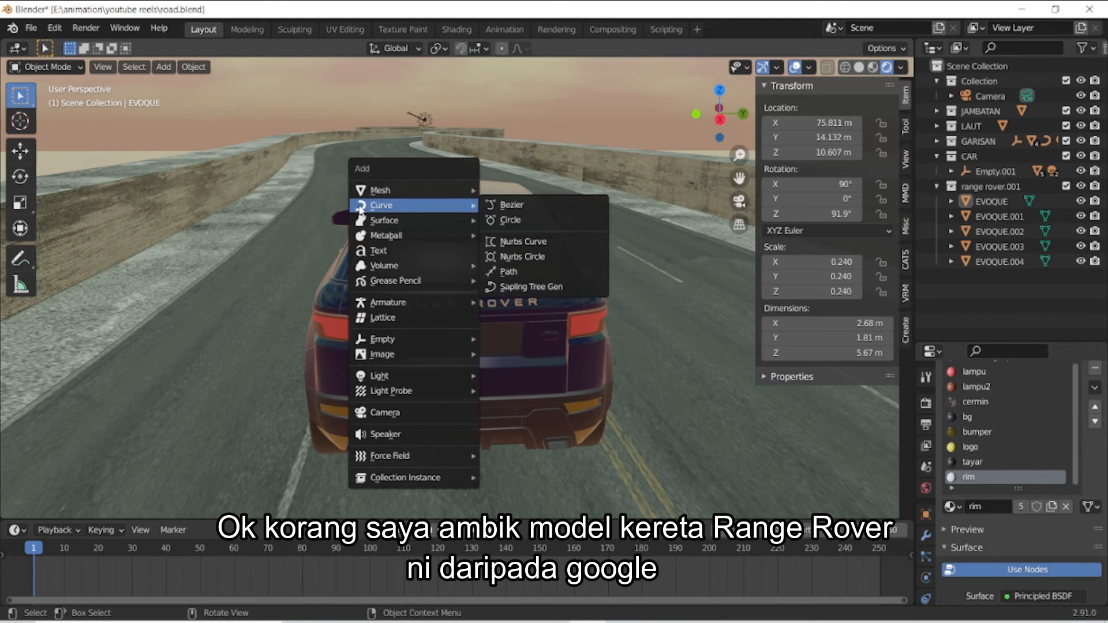
mouse_move(402, 338)
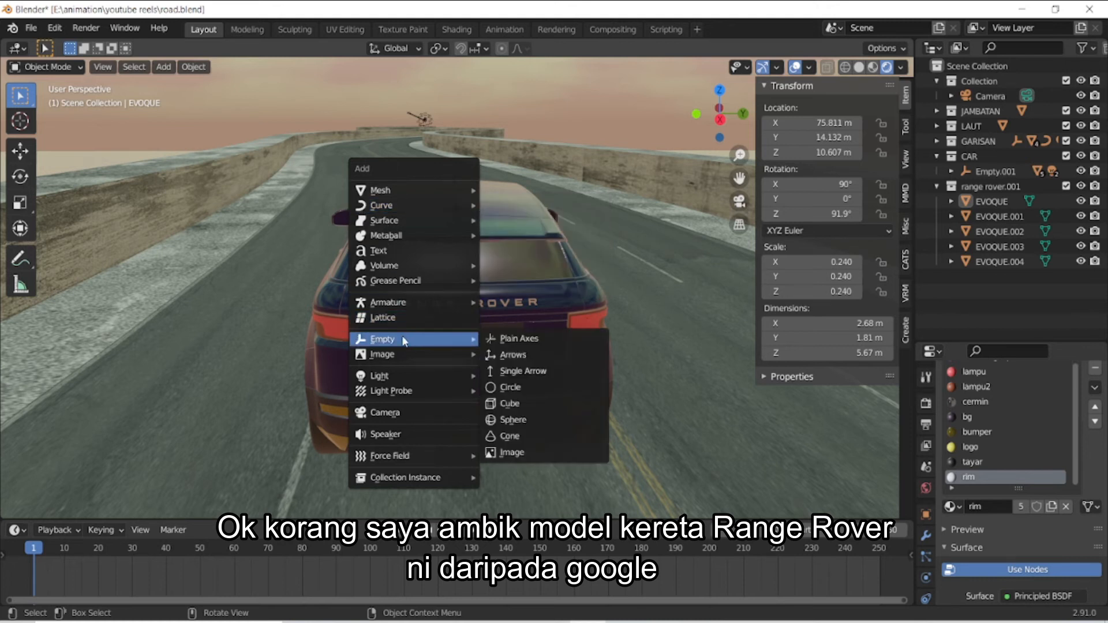
left_click(514, 403)
Scale the cube empty to 0.3 along Z and about 0.39 along Y.
scroll(609, 285, "up", 2)
key("s")
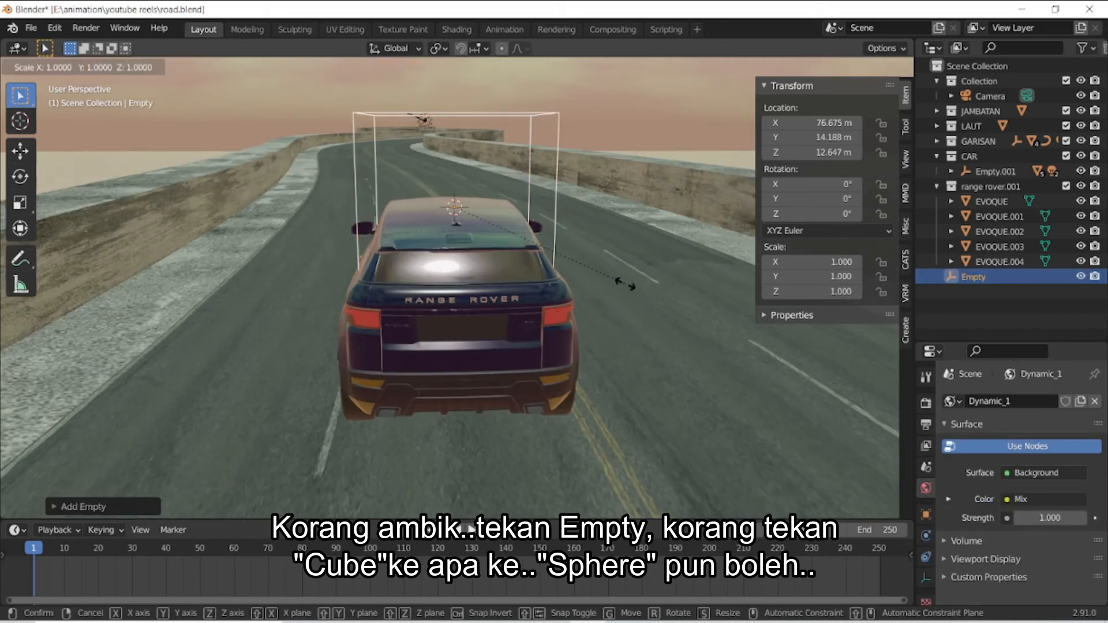
key("z")
left_click(480, 259)
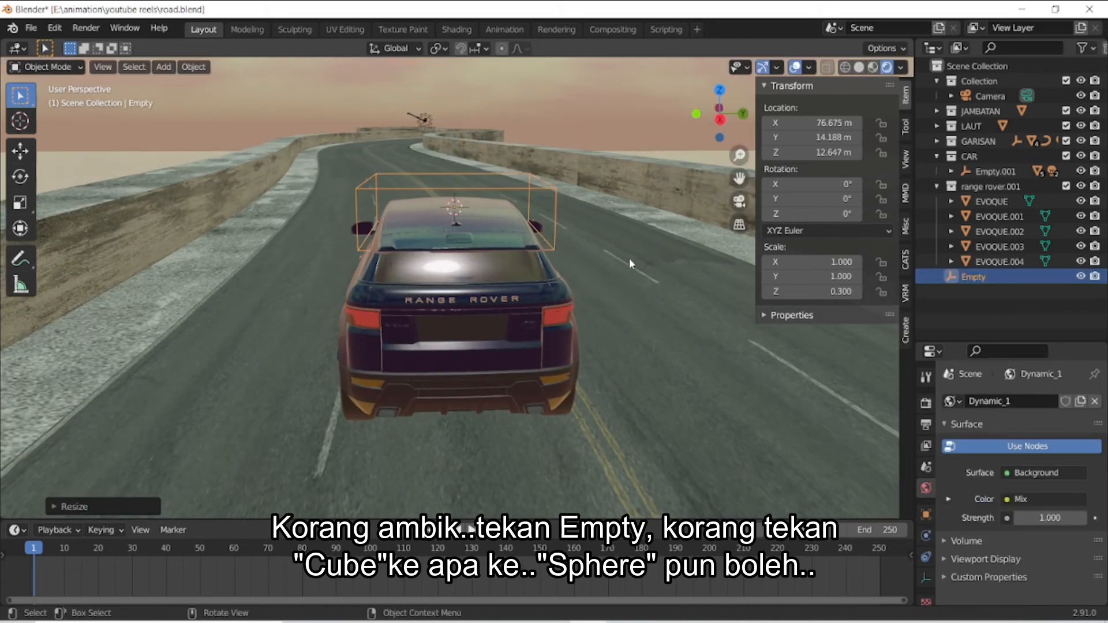
key("s")
key("x")
right_click(542, 242)
key("s")
key("y")
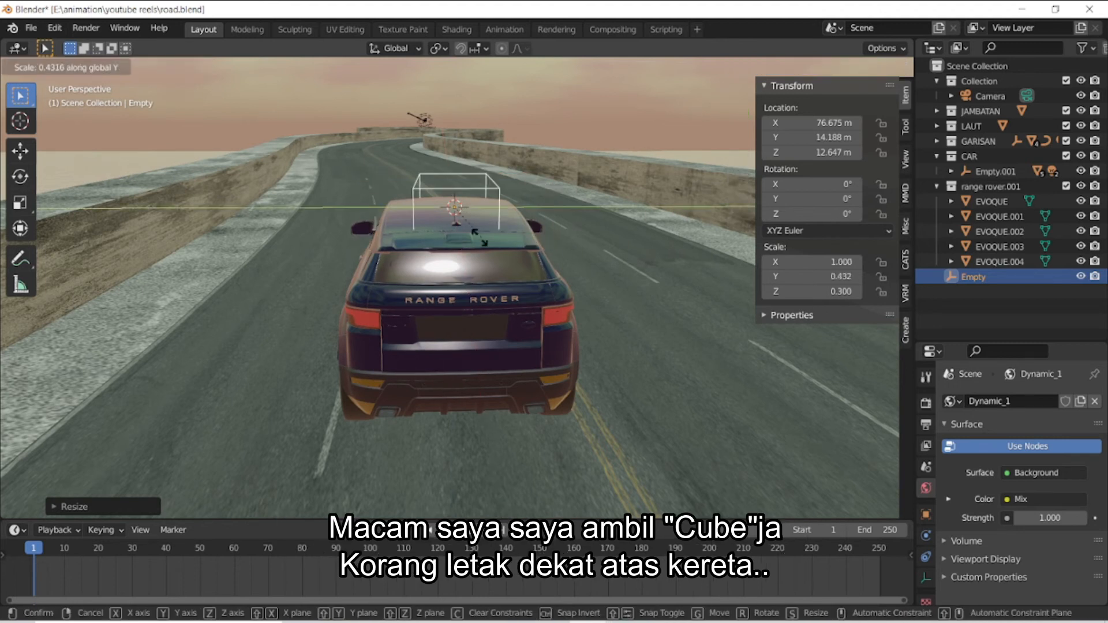
left_click(478, 236)
Raise the cube empty about 0.73 m along global Z so it floats above the Range Rover's roof.
key("g")
key("z")
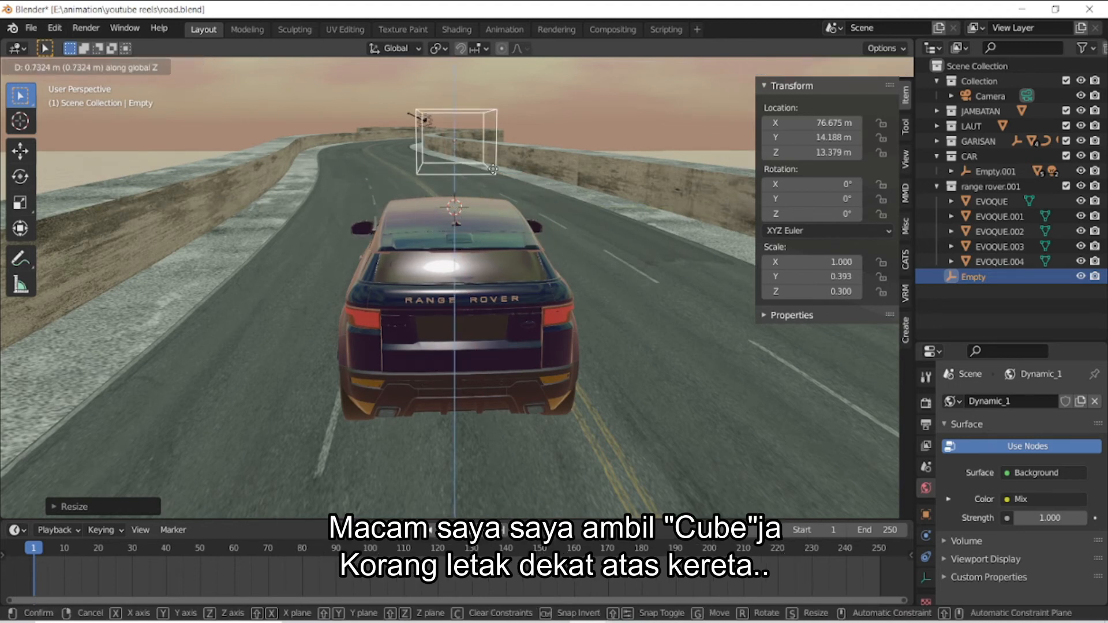
left_click(477, 171)
Parent the Range Rover body to the cube empty using Object (Keep Transform).
left_click_drag(720, 110, 629, 158)
left_click_drag(719, 114, 682, 218)
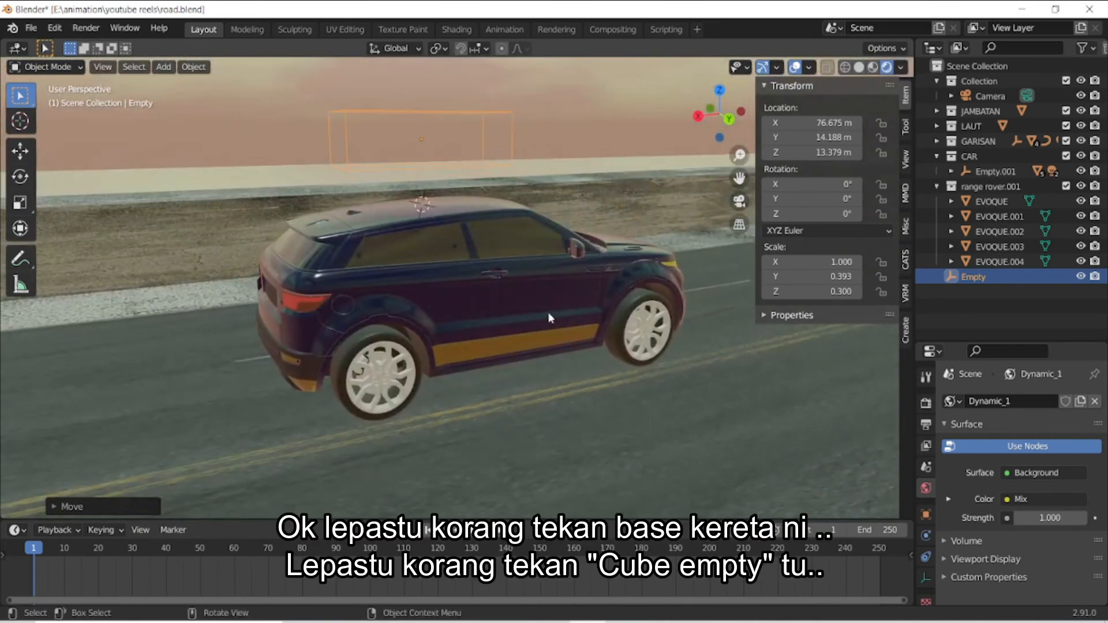
scroll(516, 303, "up", 2)
left_click_drag(739, 178, 586, 237)
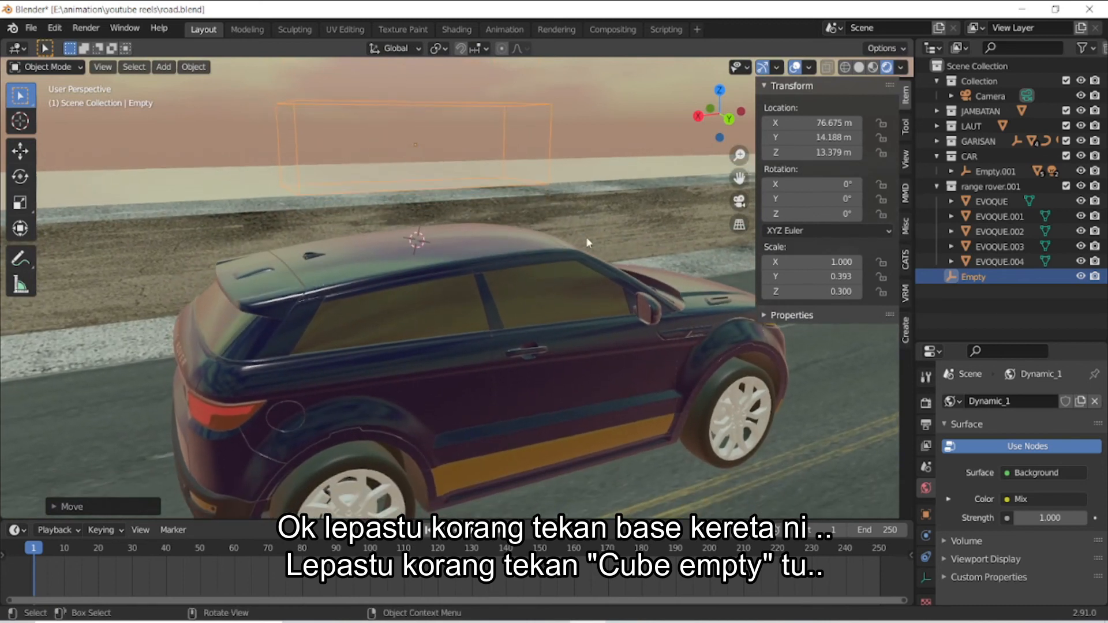
left_click(503, 248)
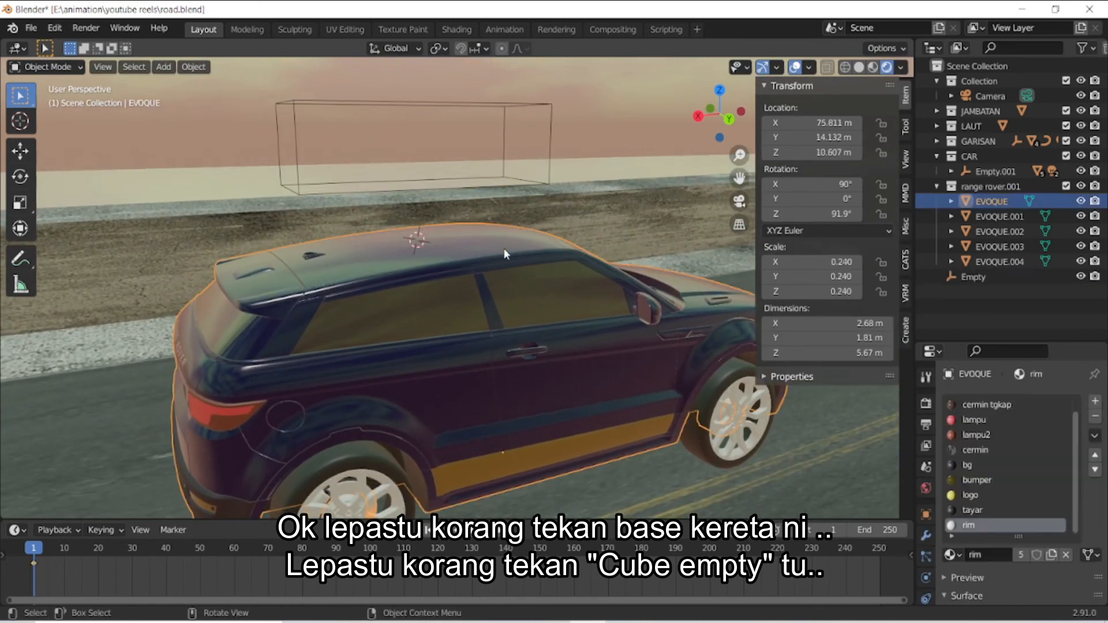
left_click(500, 110, "shift")
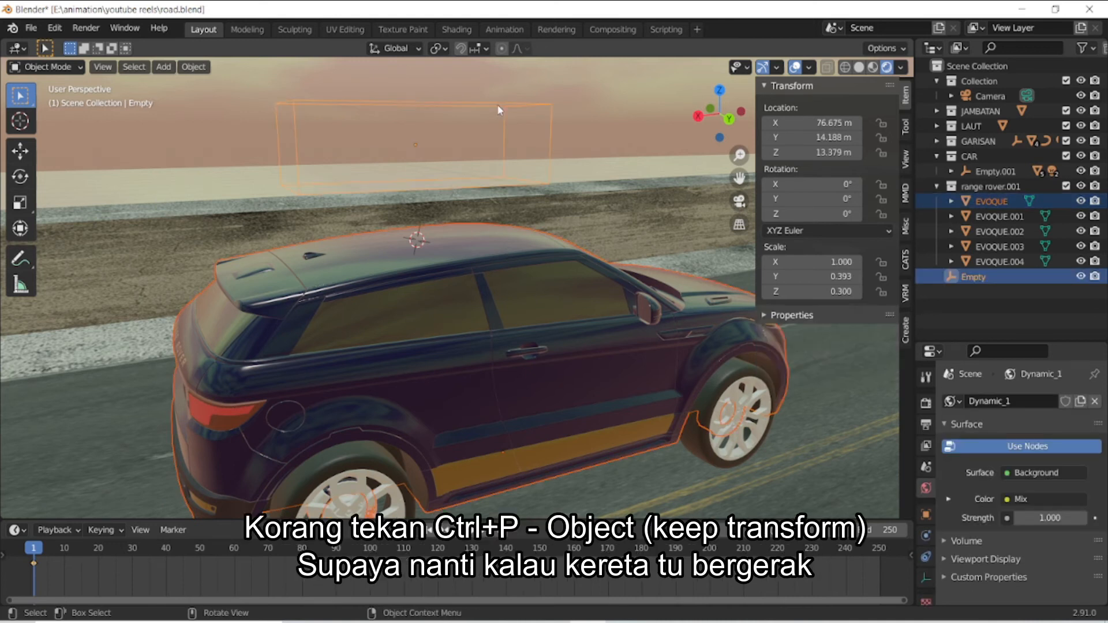
key("ctrl+p")
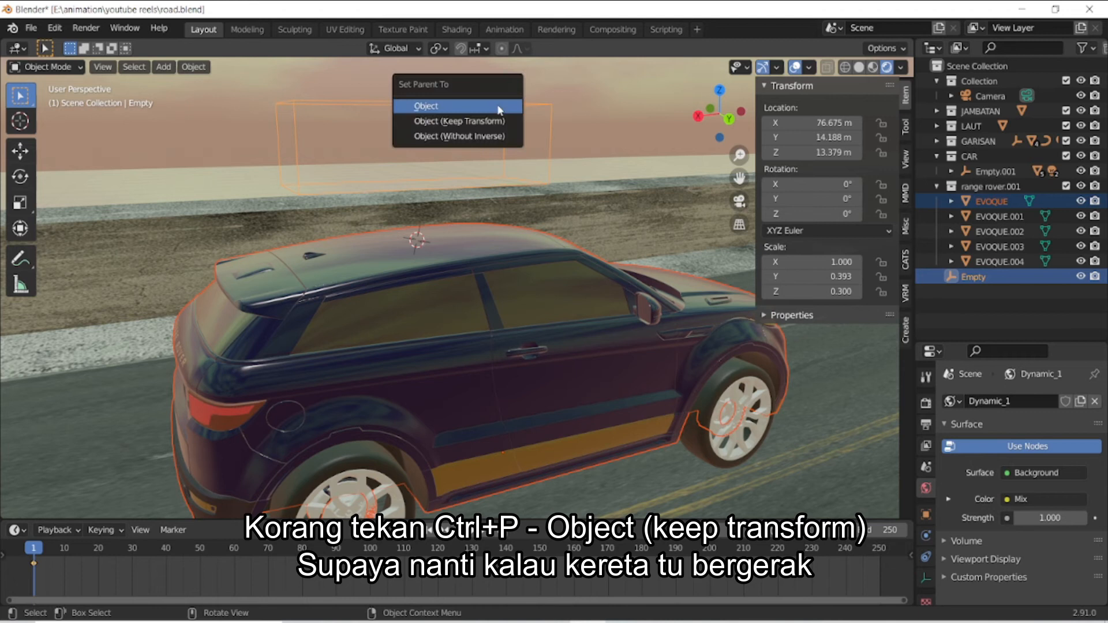
left_click(488, 121)
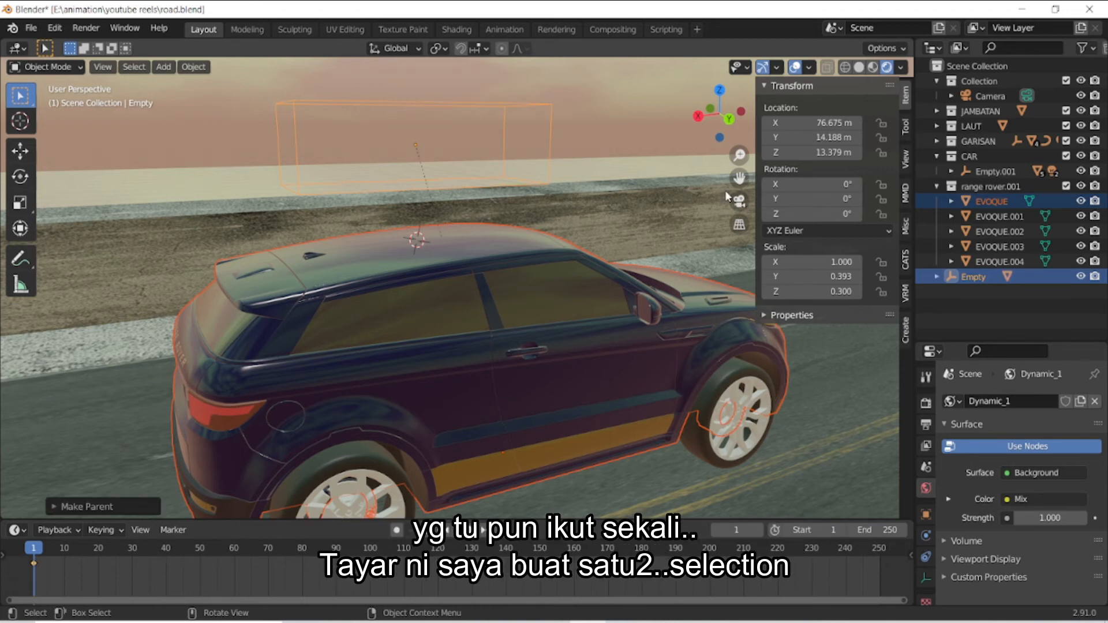
Try moving the empty along global X to check whether the car body follows, and cancel the move.
key("r")
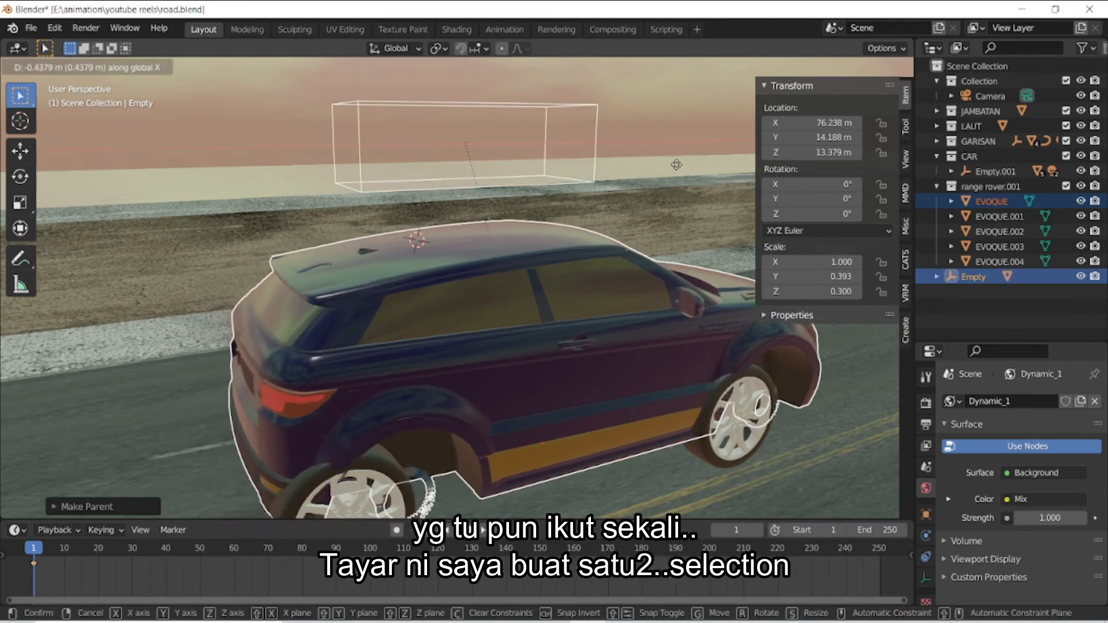
key("Escape")
Parent the Range Rover body and its four wheels to the cube empty using Object (Keep Transform).
left_click_drag(740, 180, 739, 168)
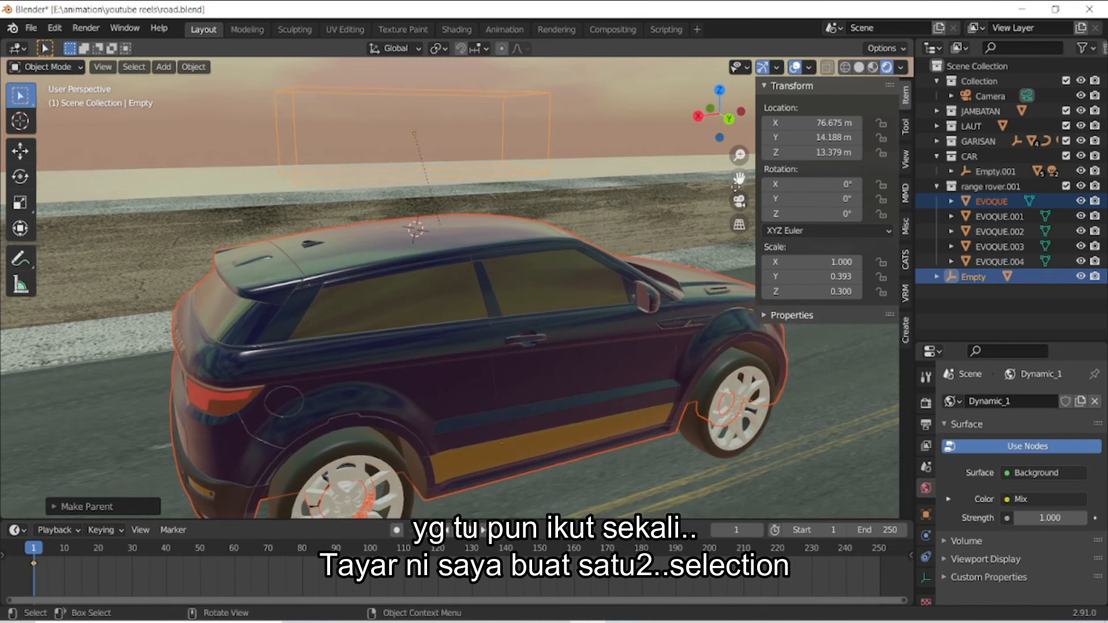
left_click(336, 445)
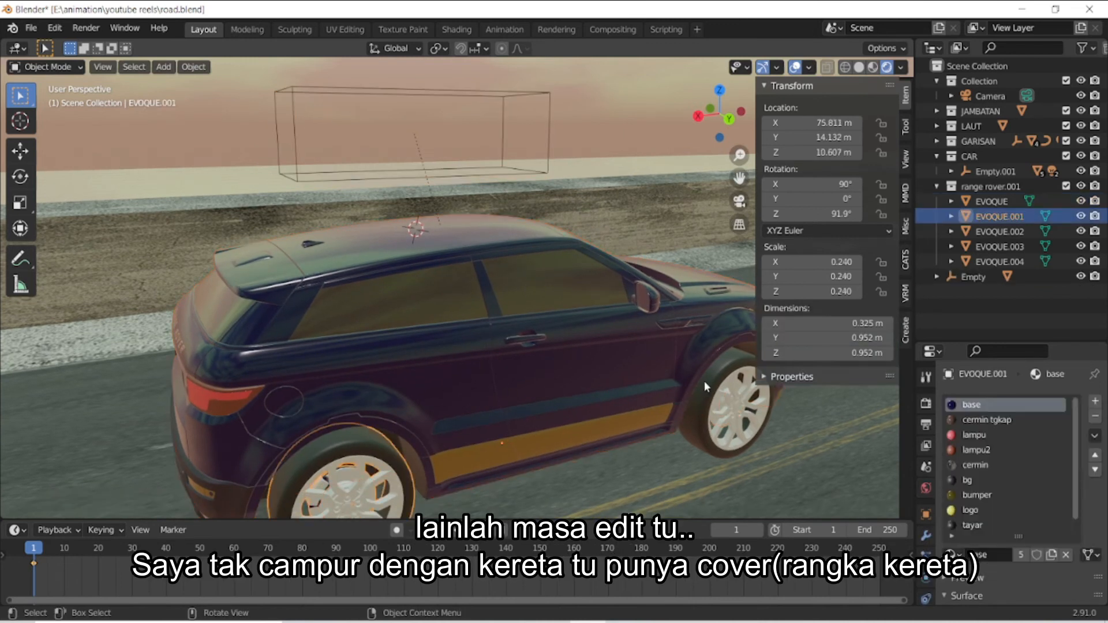
left_click(730, 372, "shift")
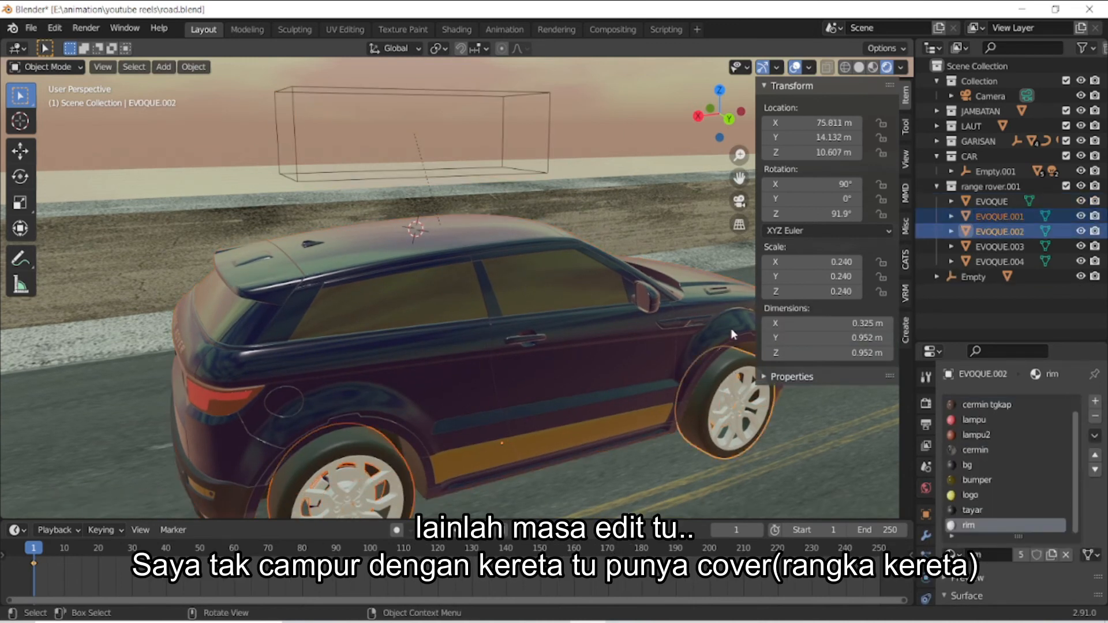
middle_click_drag(693, 154, 488, 438)
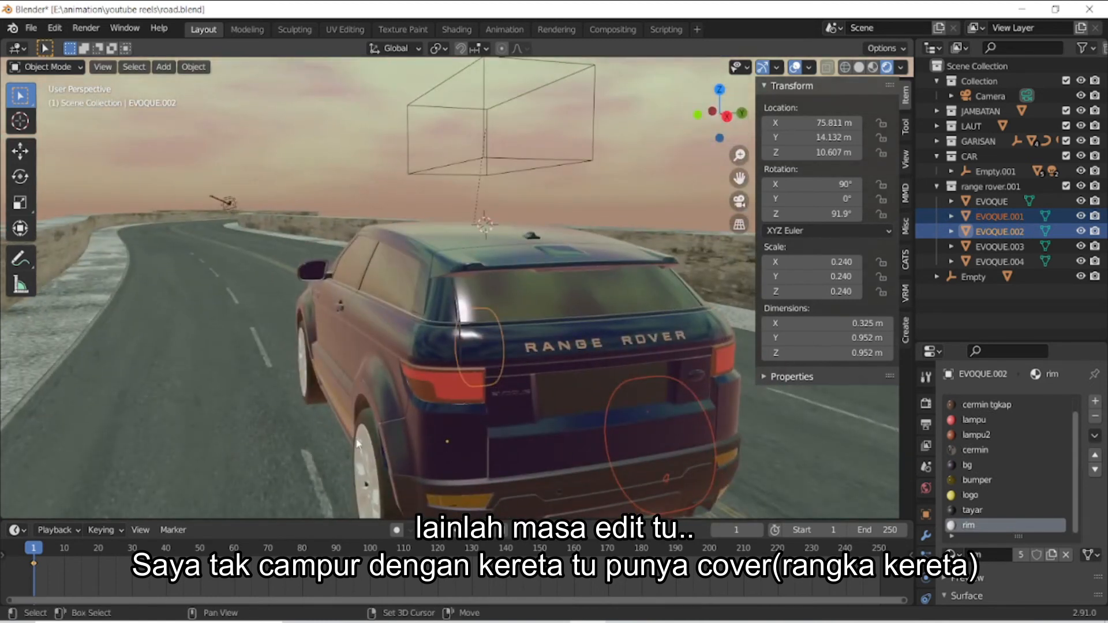
left_click(375, 418, "shift")
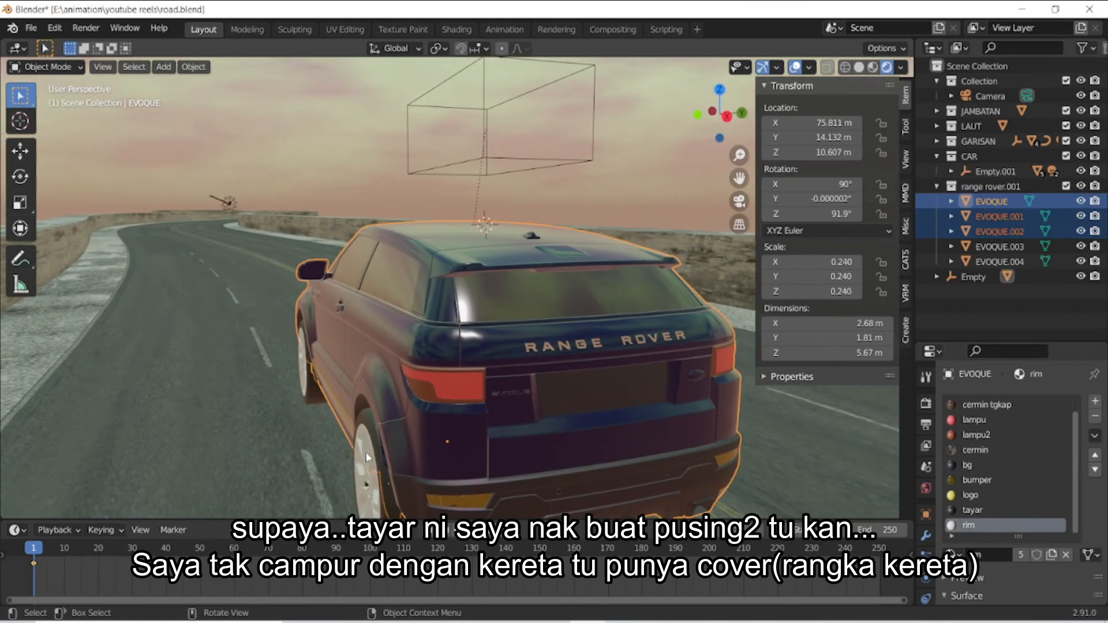
left_click(341, 419, "shift")
left_click(309, 381, "shift")
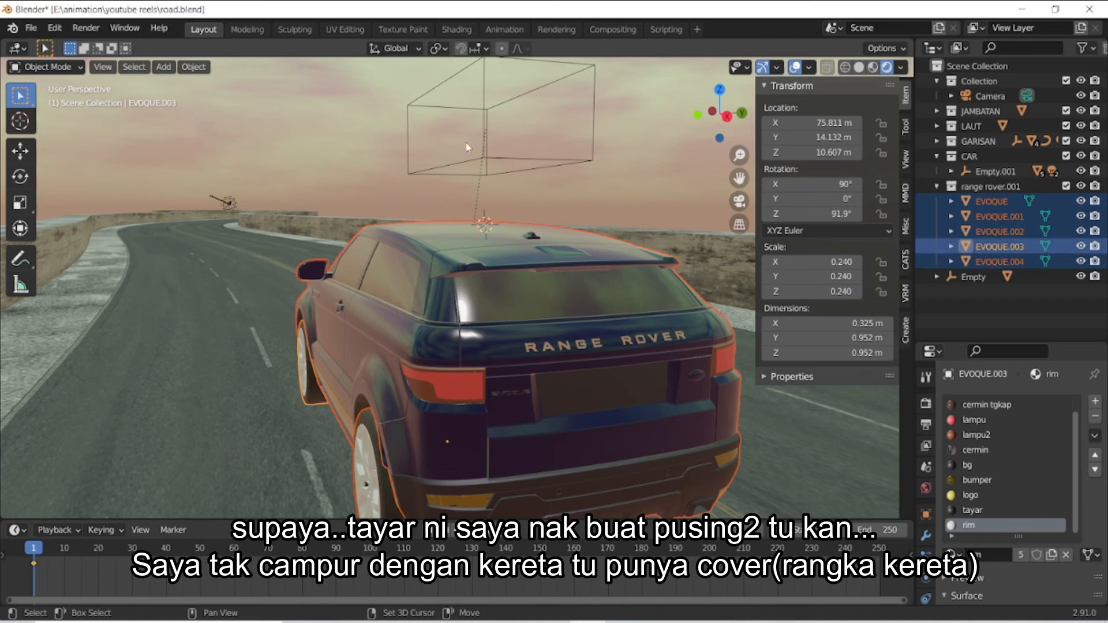
left_click(482, 103, "shift")
key("ctrl+p")
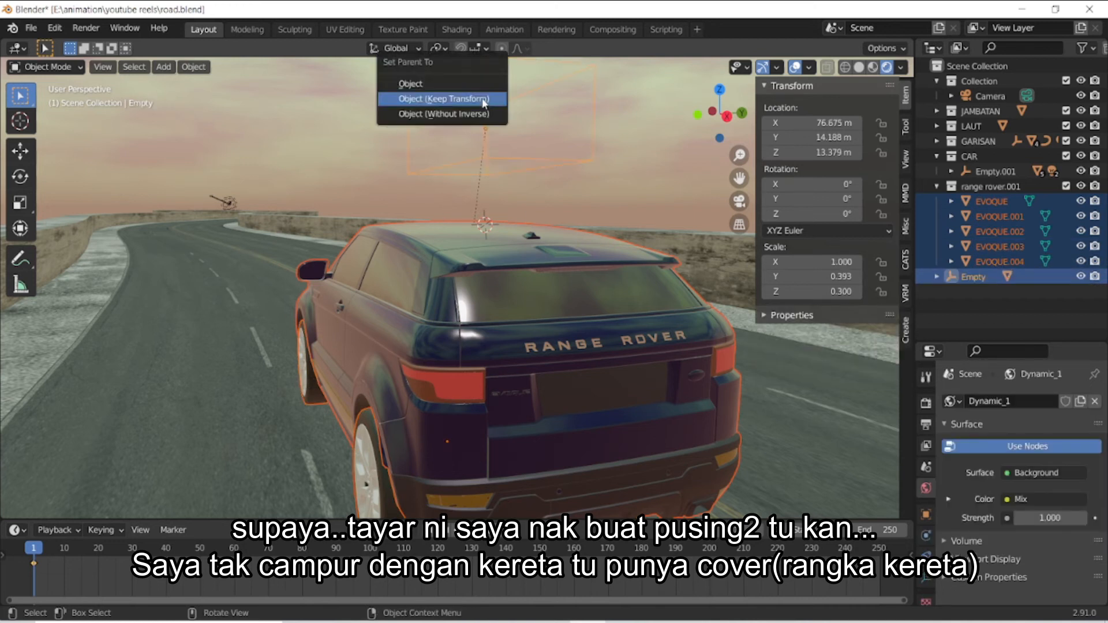
left_click(483, 100)
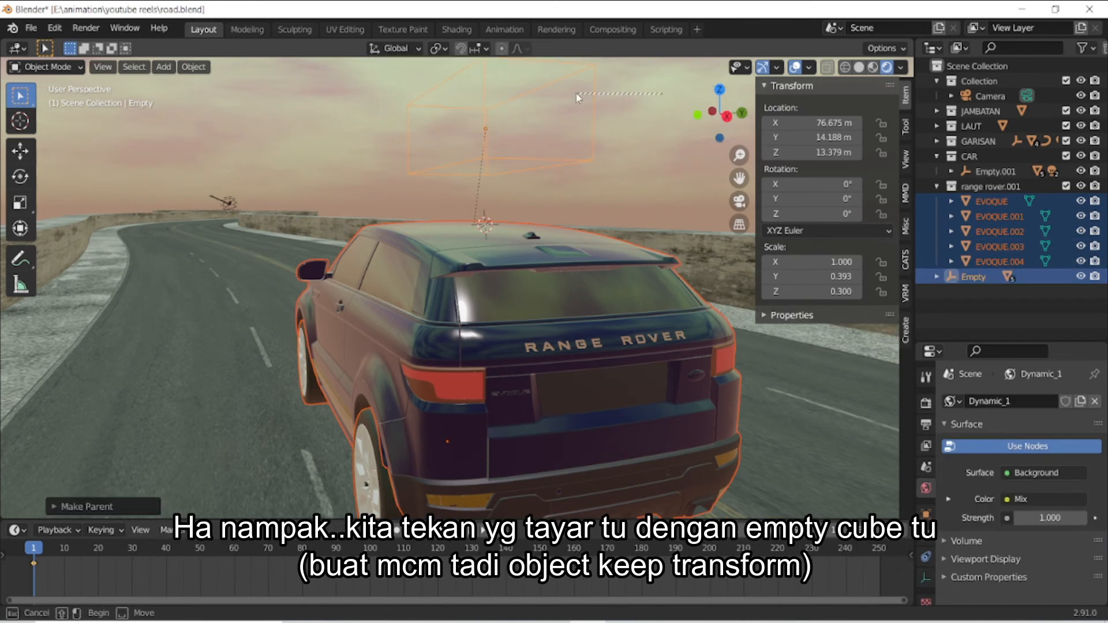
Try moving the cube empty on its own to check whether the wheels follow, and cancel the move.
left_click_drag(699, 103, 566, 199)
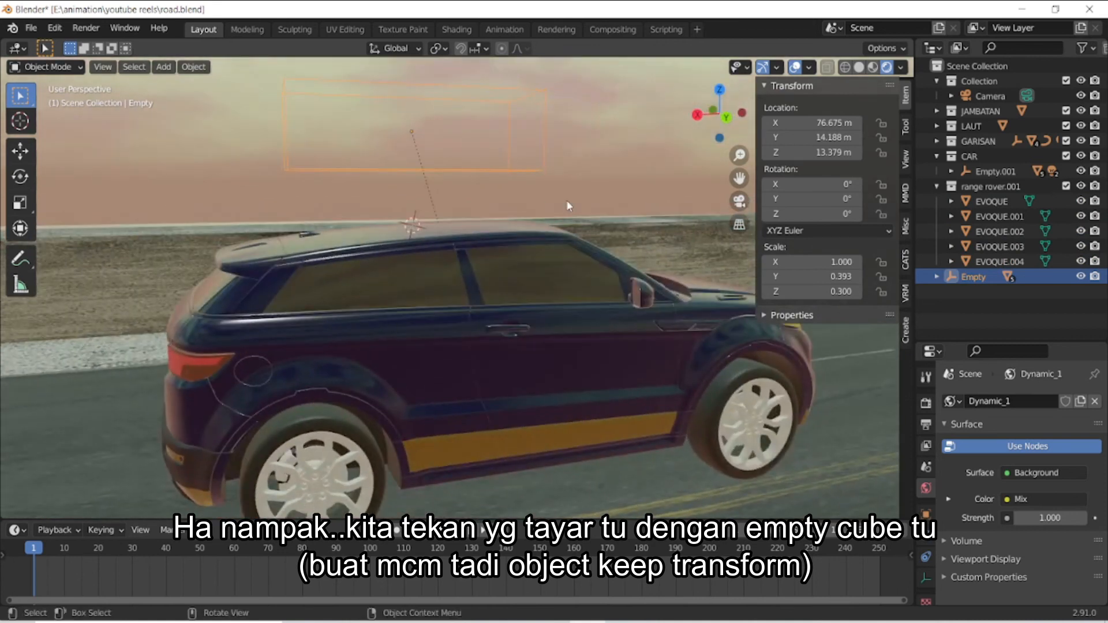
key("g")
right_click(622, 341)
Set the near rear wheel's origin to its geometry and test its X rotation, undoing each trial rotation.
left_click(340, 435)
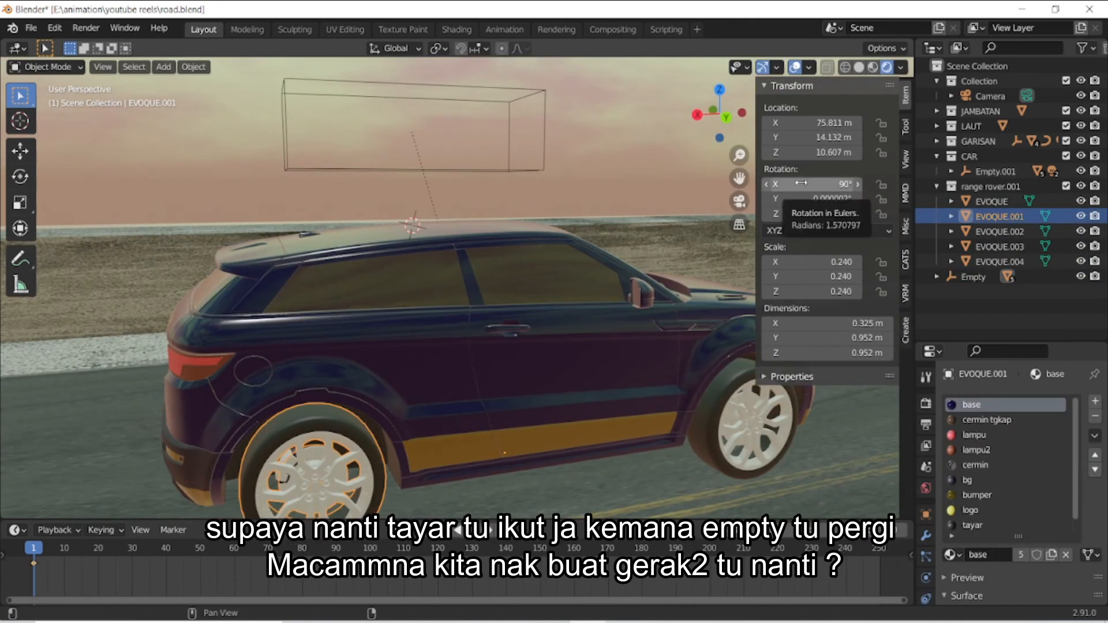
mouse_move(801, 183)
left_mouse_down()
mouse_move(811, 183)
mouse_move(799, 181)
left_mouse_up()
key("ctrl+z")
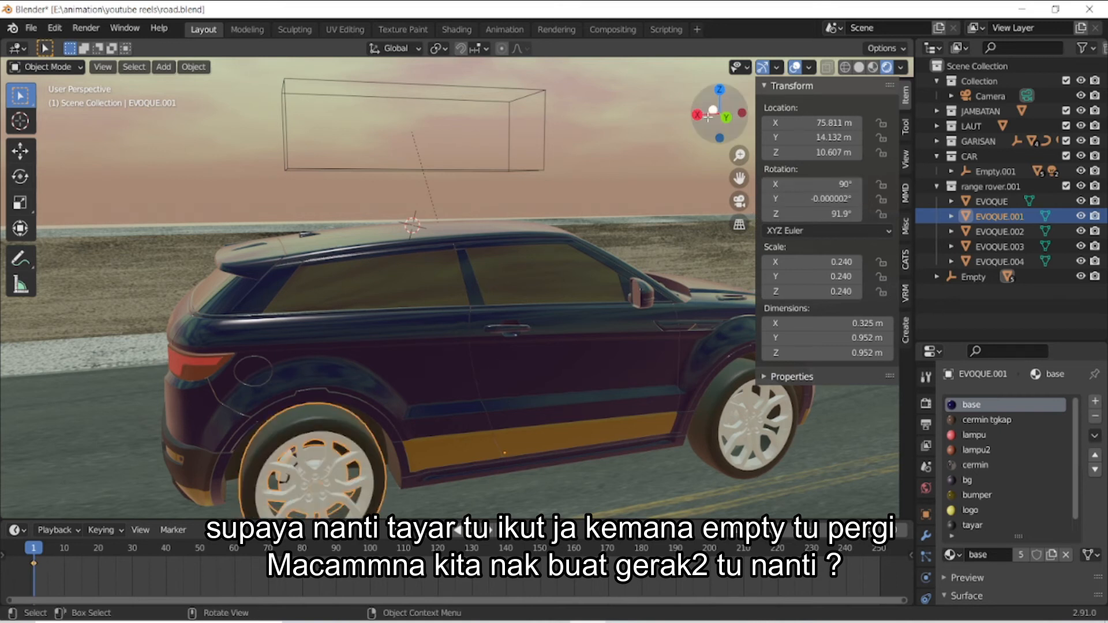
left_click_drag(713, 112, 708, 85)
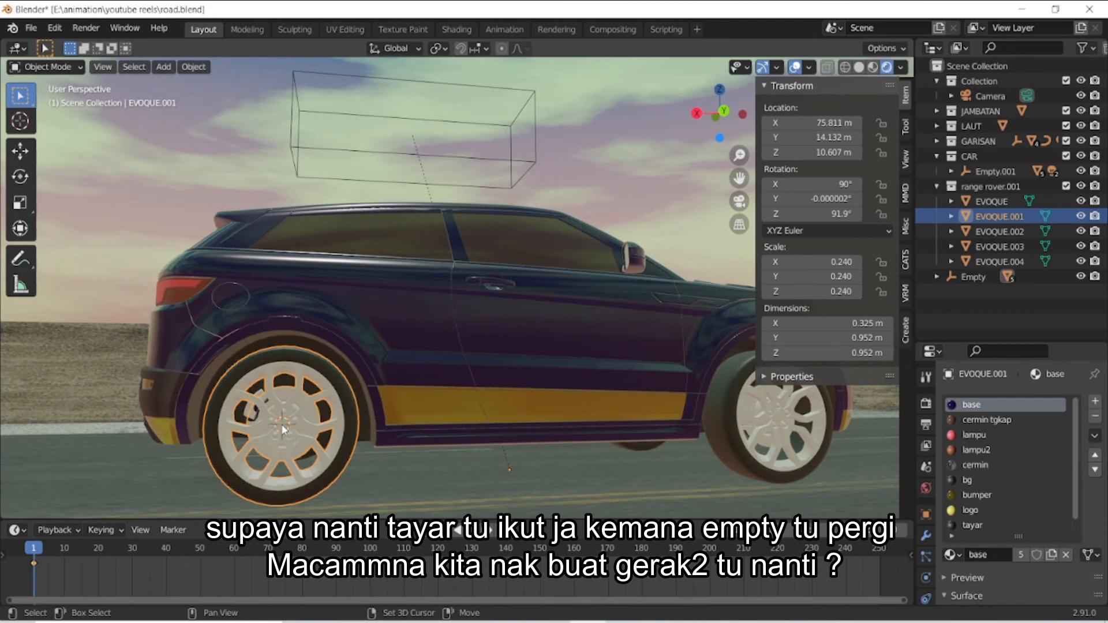
left_click(194, 67)
mouse_move(206, 100)
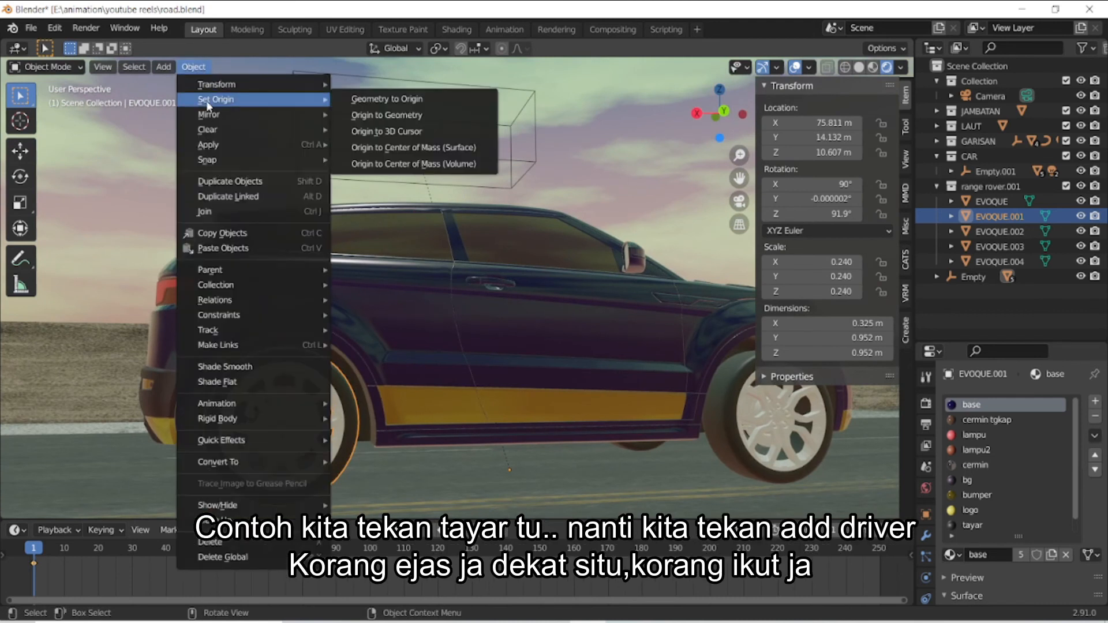
left_click(385, 115)
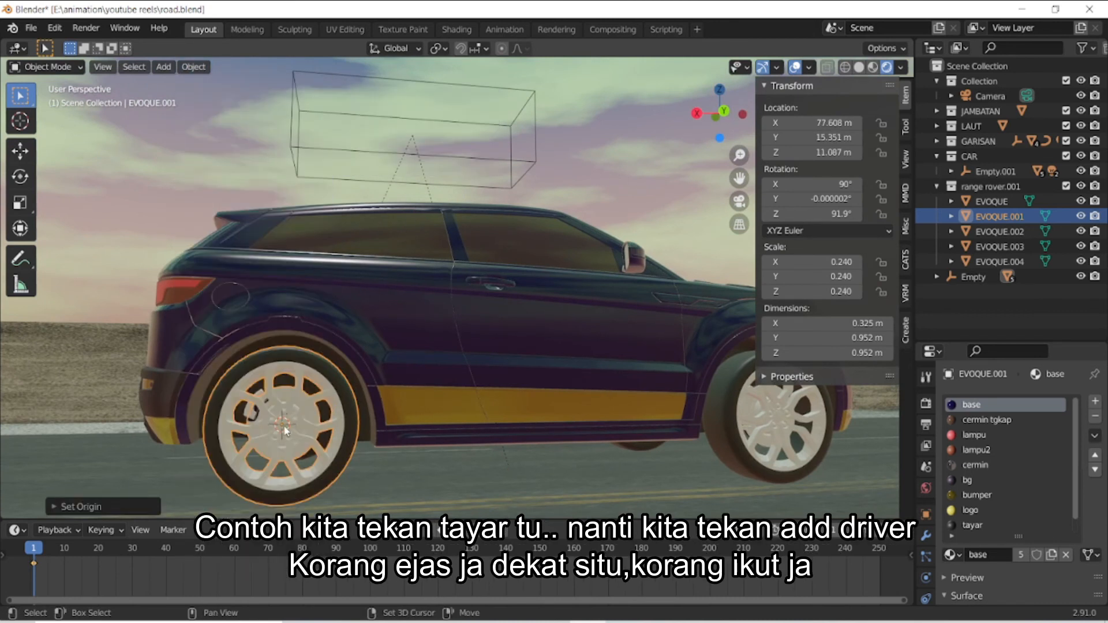
left_click_drag(809, 184, 831, 184)
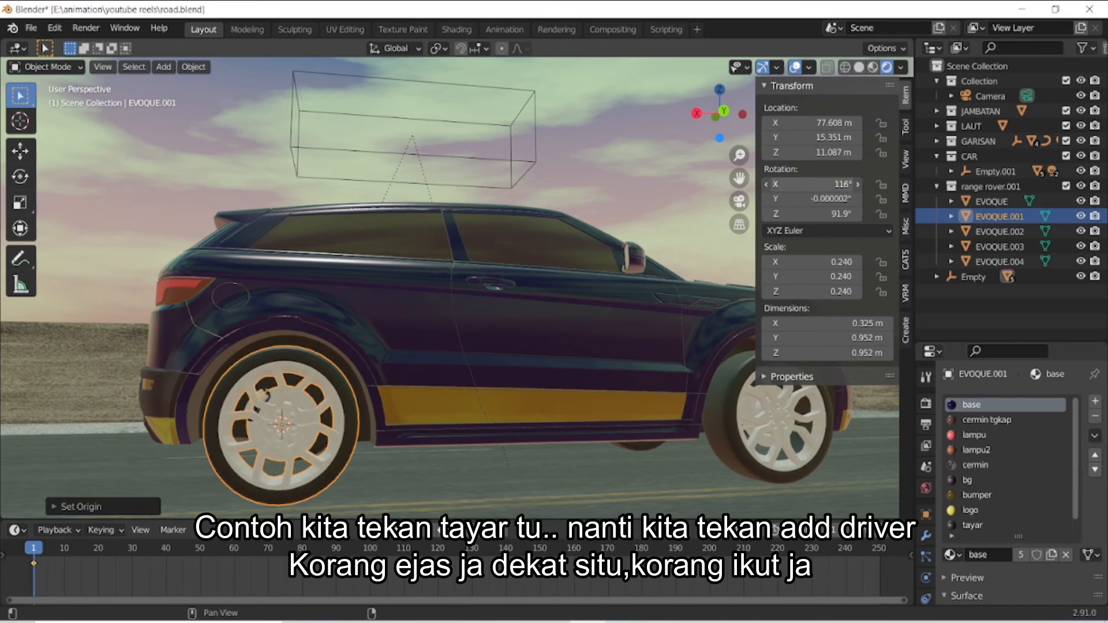
key("ctrl+z")
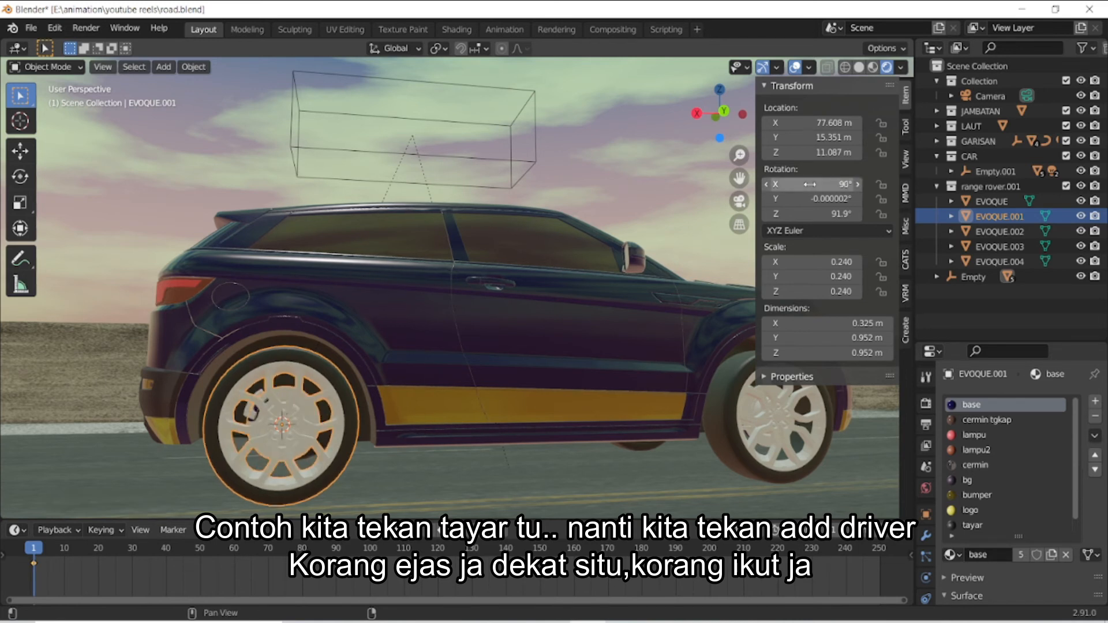
Add a driver to the rear wheel's X rotation with the expression 10*var and Empty as the variable's object.
right_click(810, 184)
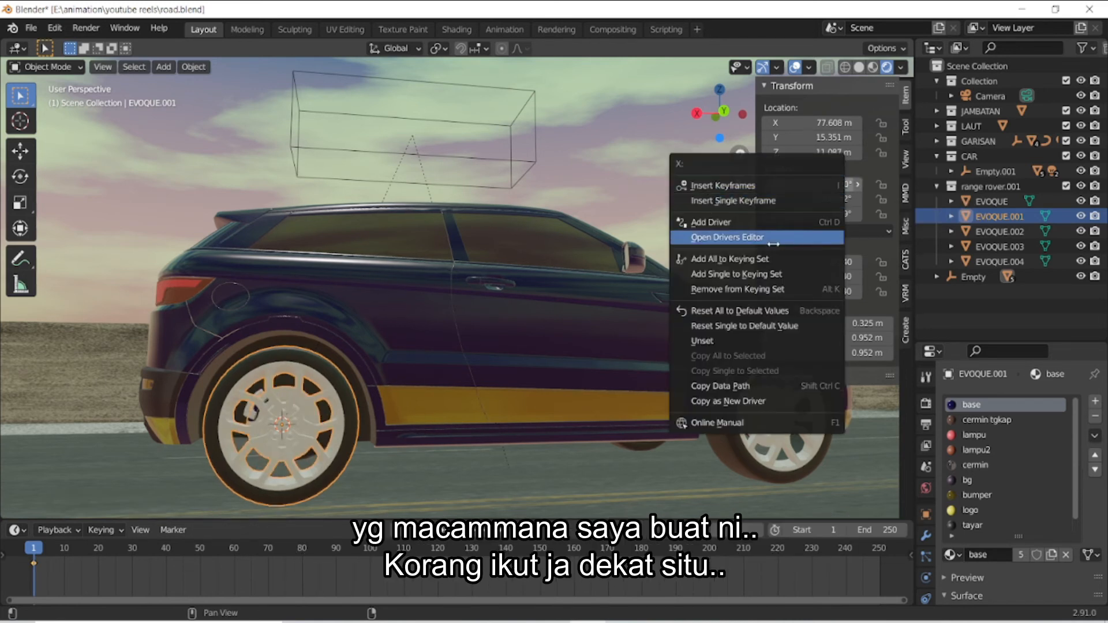
left_click(750, 222)
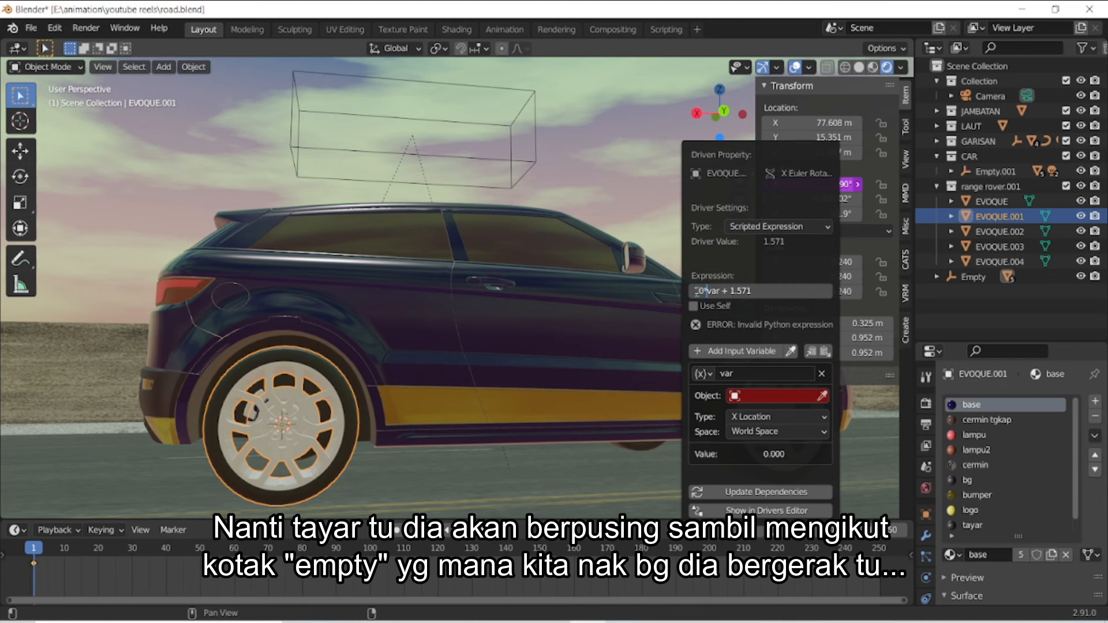
left_click(792, 289)
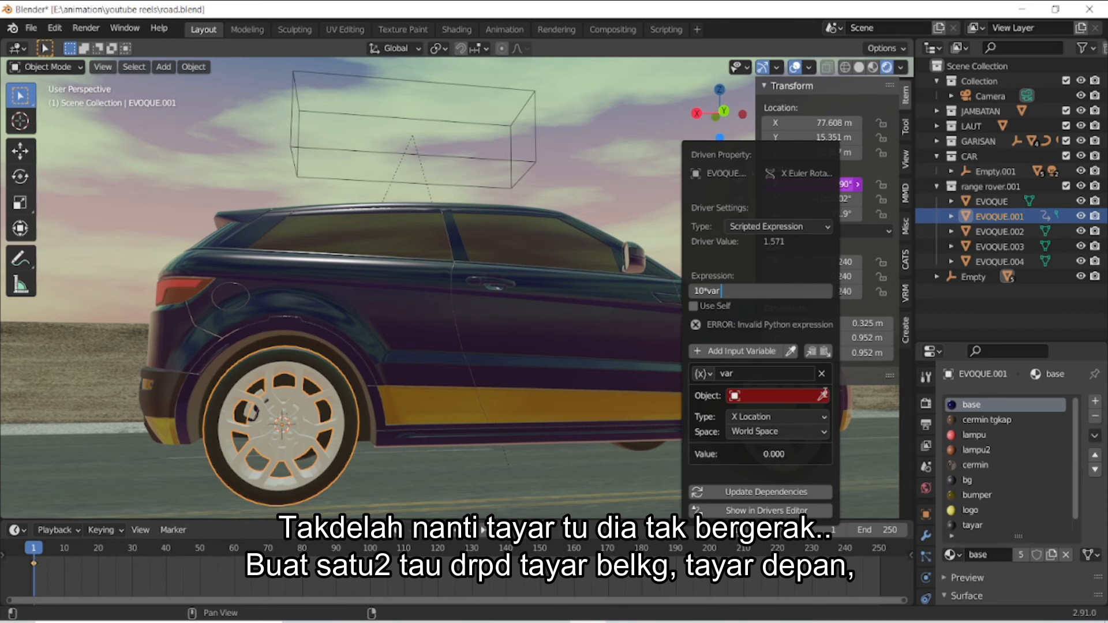
key("Return")
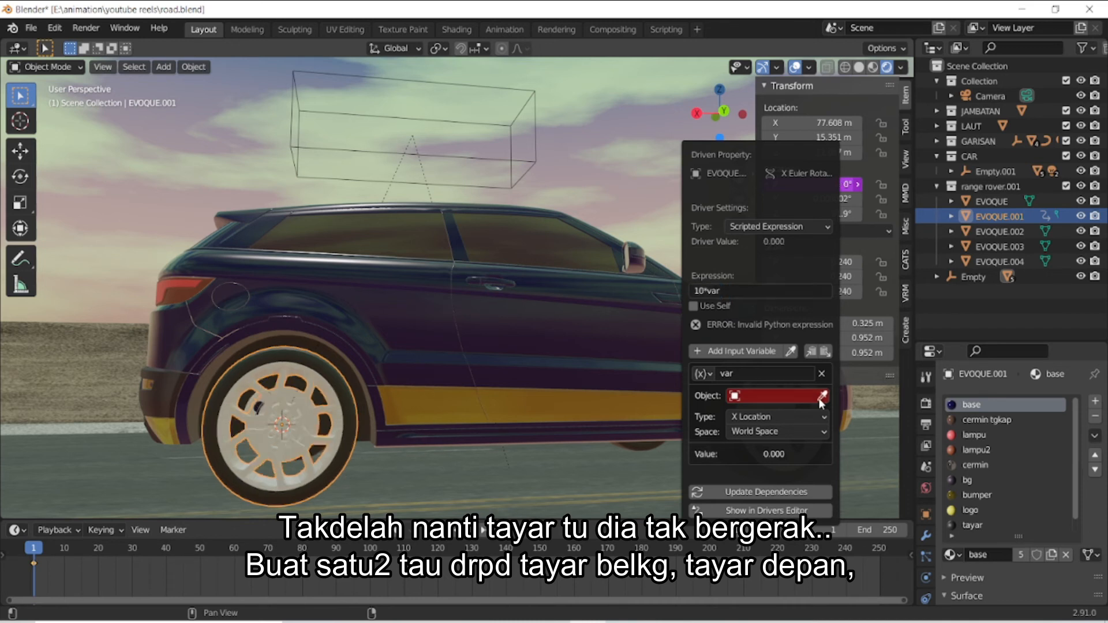
left_click(742, 398)
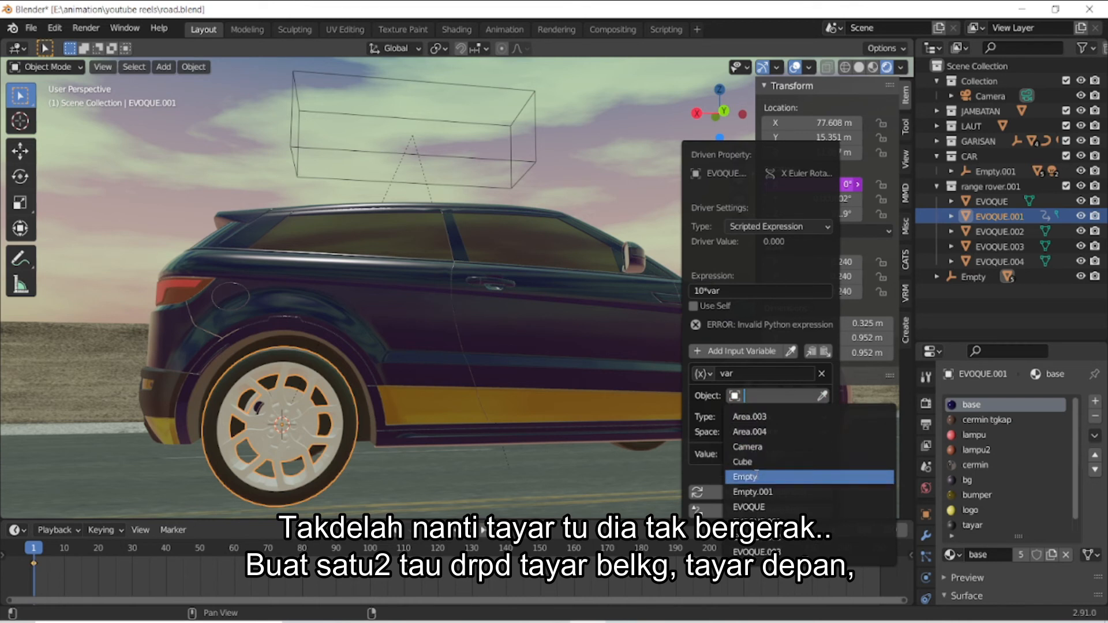
left_click(757, 477)
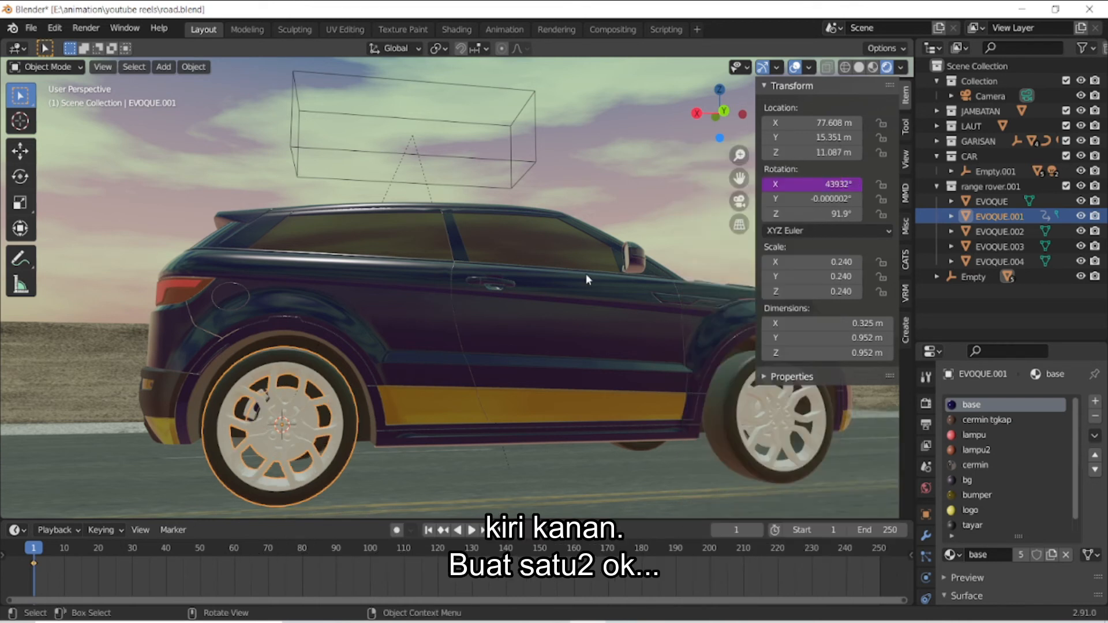
Move the cube empty freely to check whether the driven rear wheel spins with the car's movement.
left_click(630, 180)
left_click(460, 119)
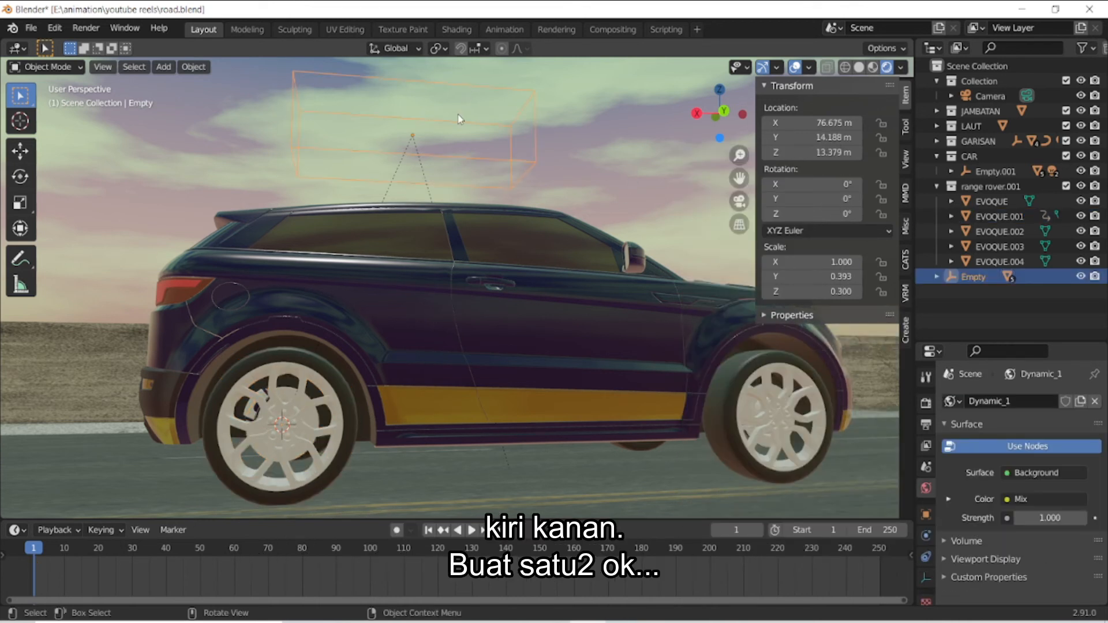
key("g")
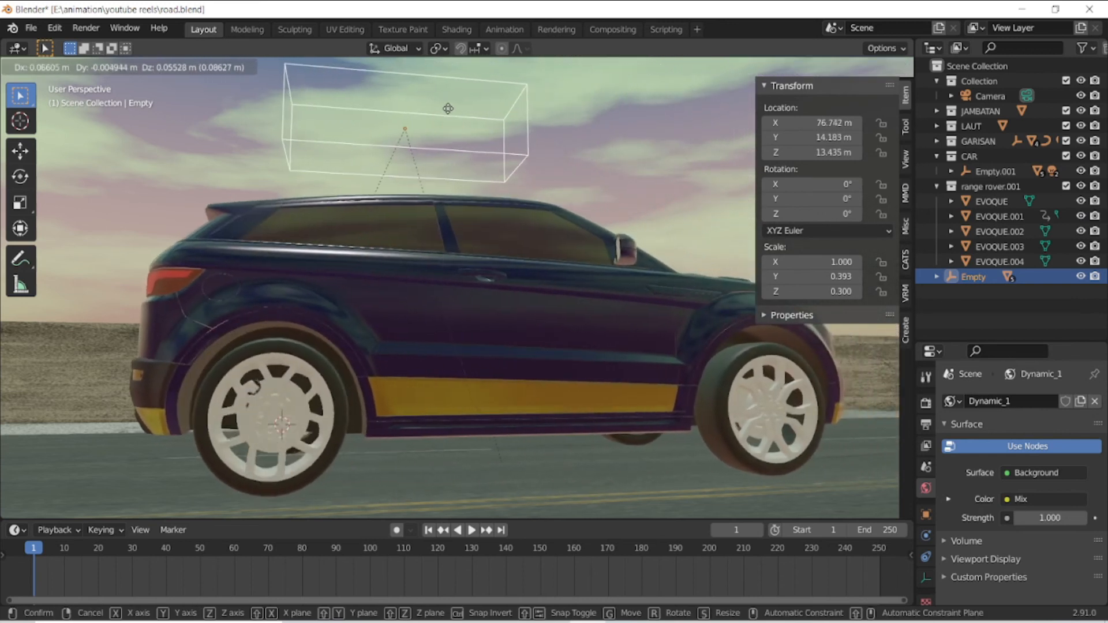
left_click(450, 110)
left_click_drag(733, 184, 551, 312)
left_click(542, 346)
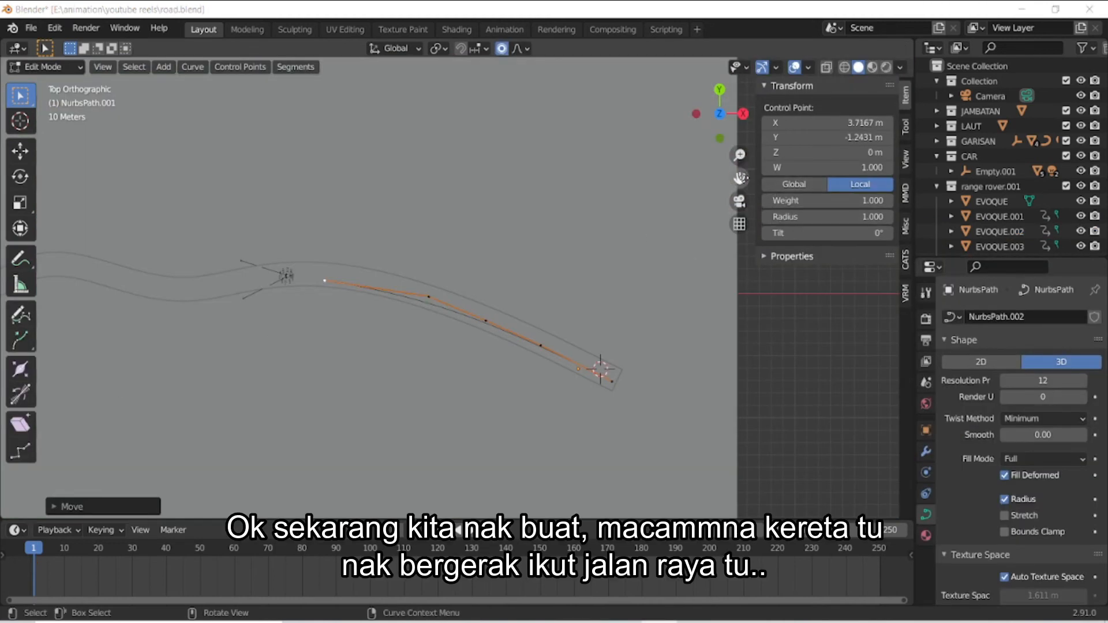
Extrude further control points from the end of the NURBS path, following one lane through the highway's middle bends.
left_click_drag(741, 178, 654, 254)
key("g")
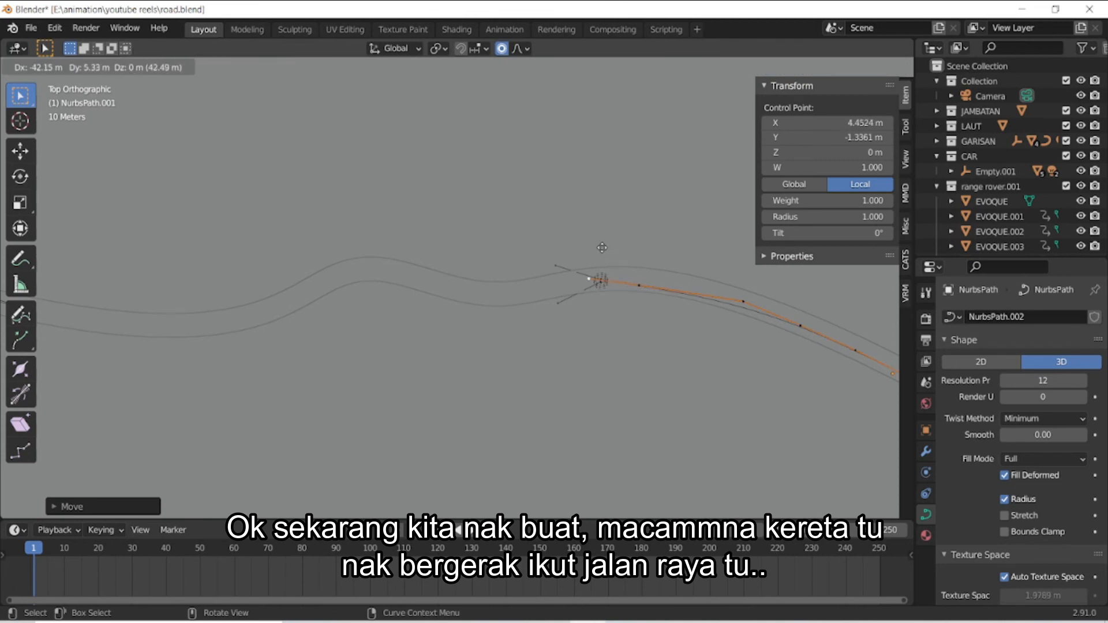
left_click(533, 269)
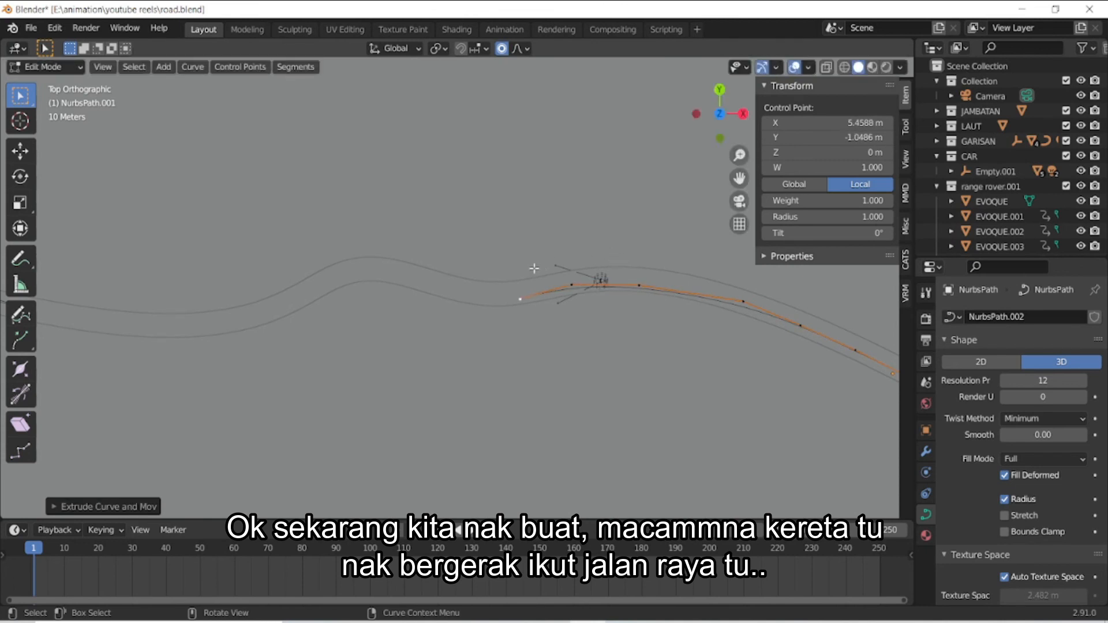
key("e")
left_click(489, 263)
key("e")
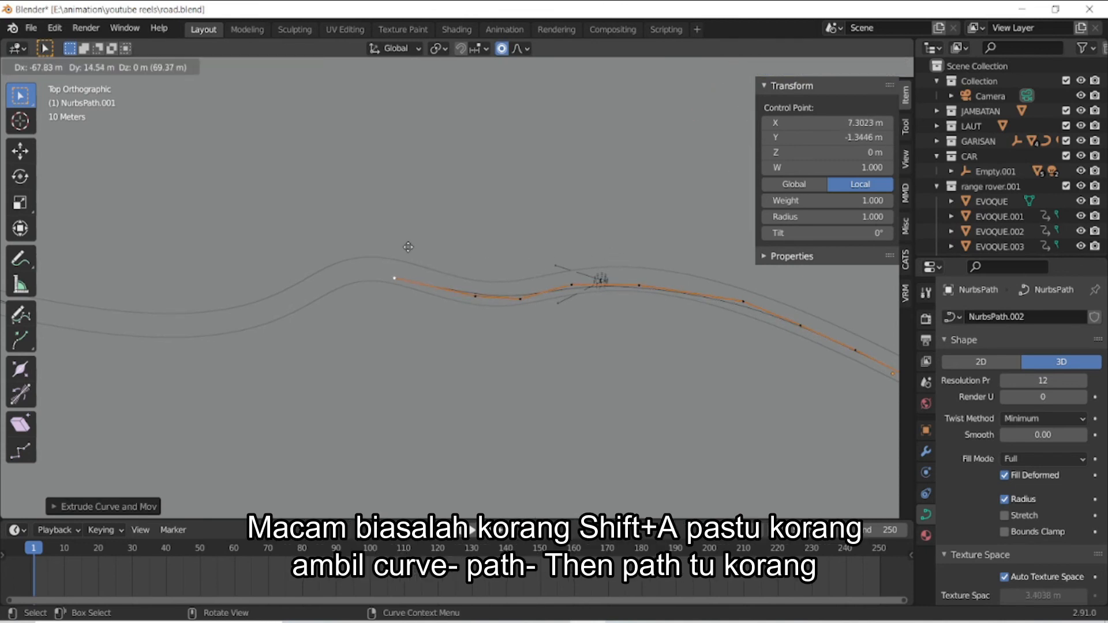
left_click(408, 247)
key("e")
left_click(361, 243)
key("e")
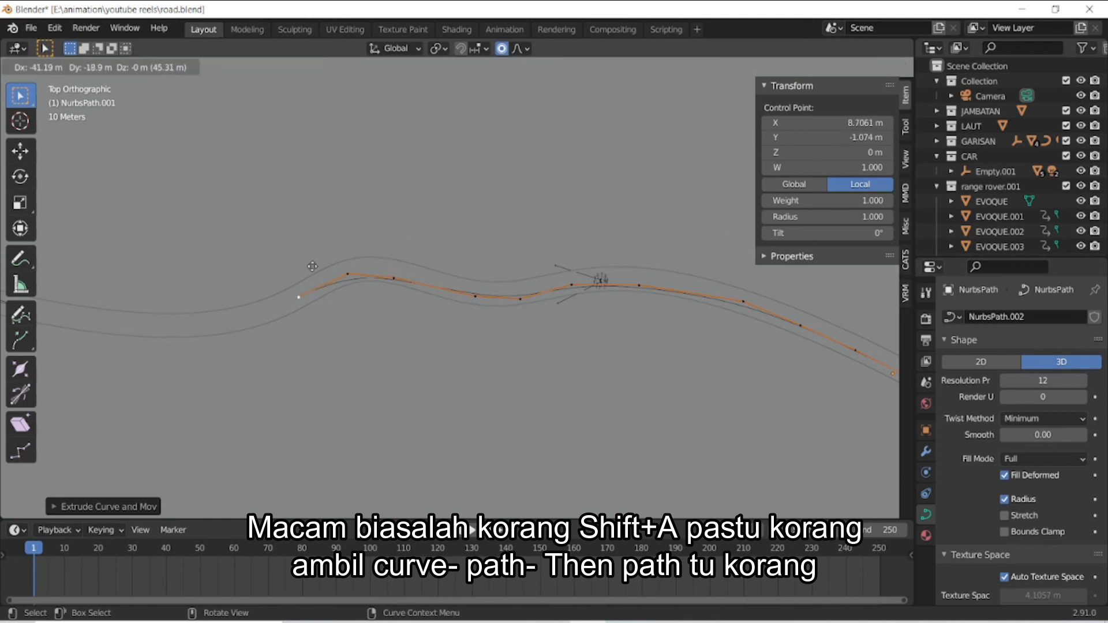
left_click(310, 272)
key("e")
left_click(232, 296)
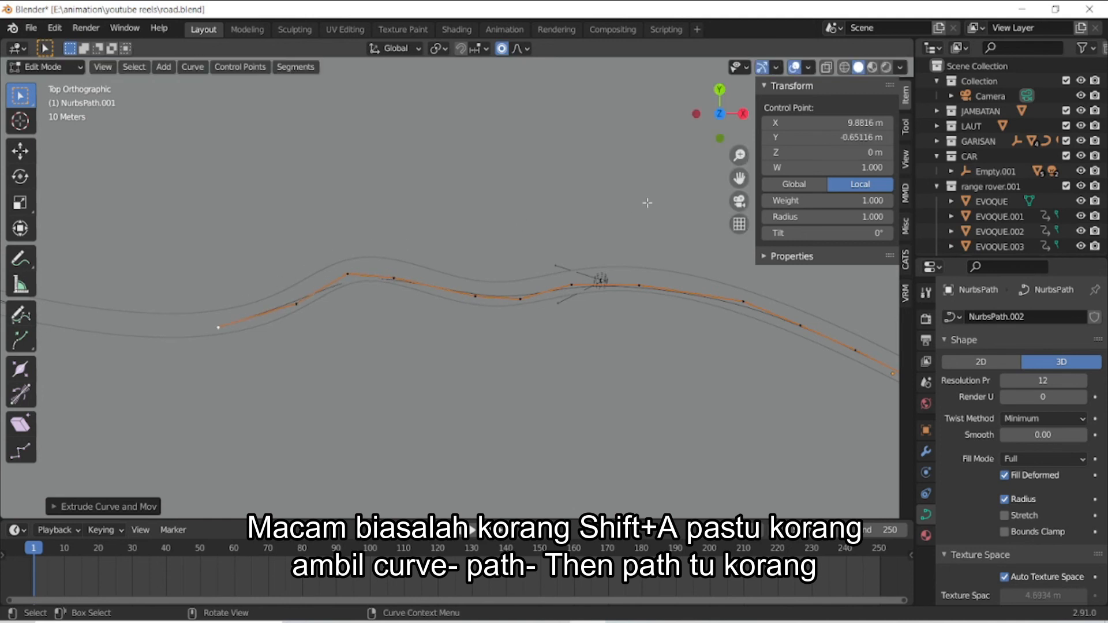
Continue extruding the path's control points along the last curve to the highway's far end, and return to Object Mode.
left_click_drag(740, 177, 967, 180)
key("e")
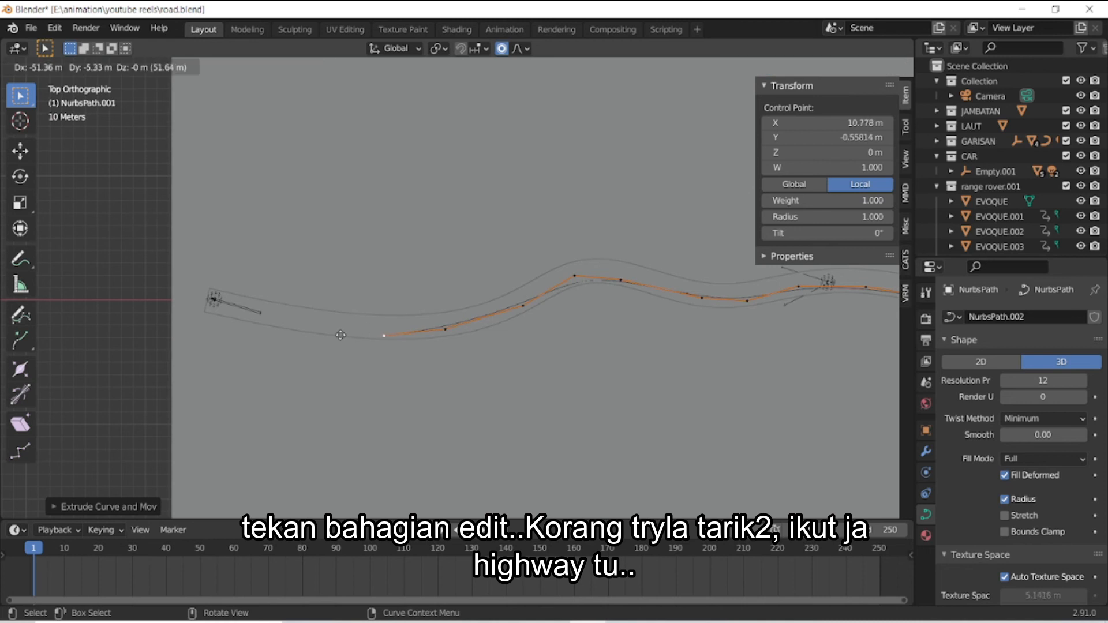
left_click(335, 332)
key("e")
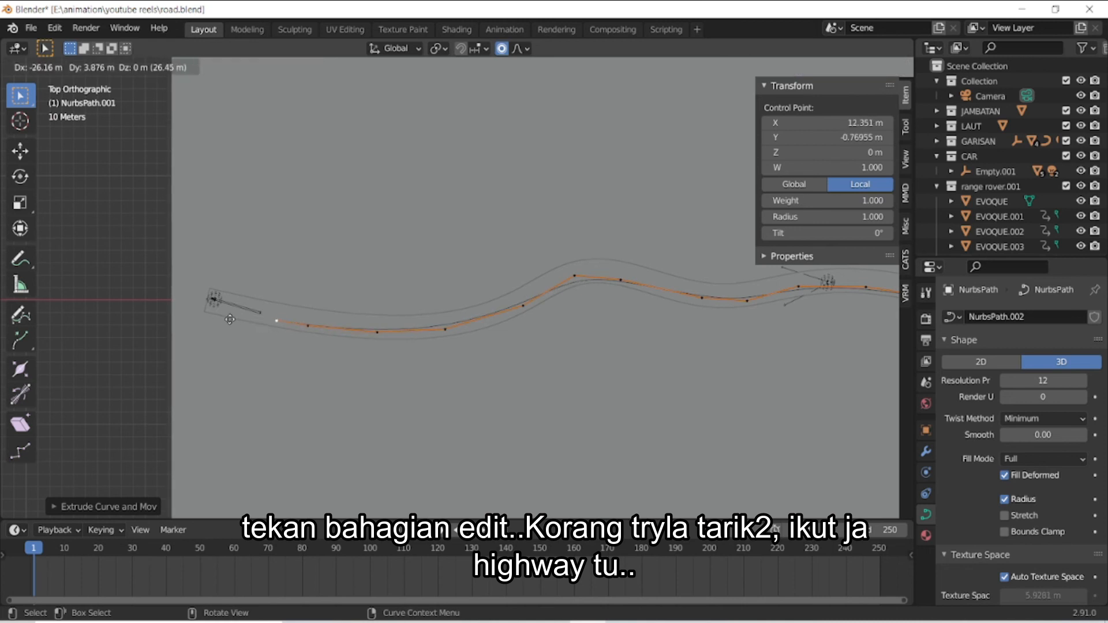
left_click(169, 306)
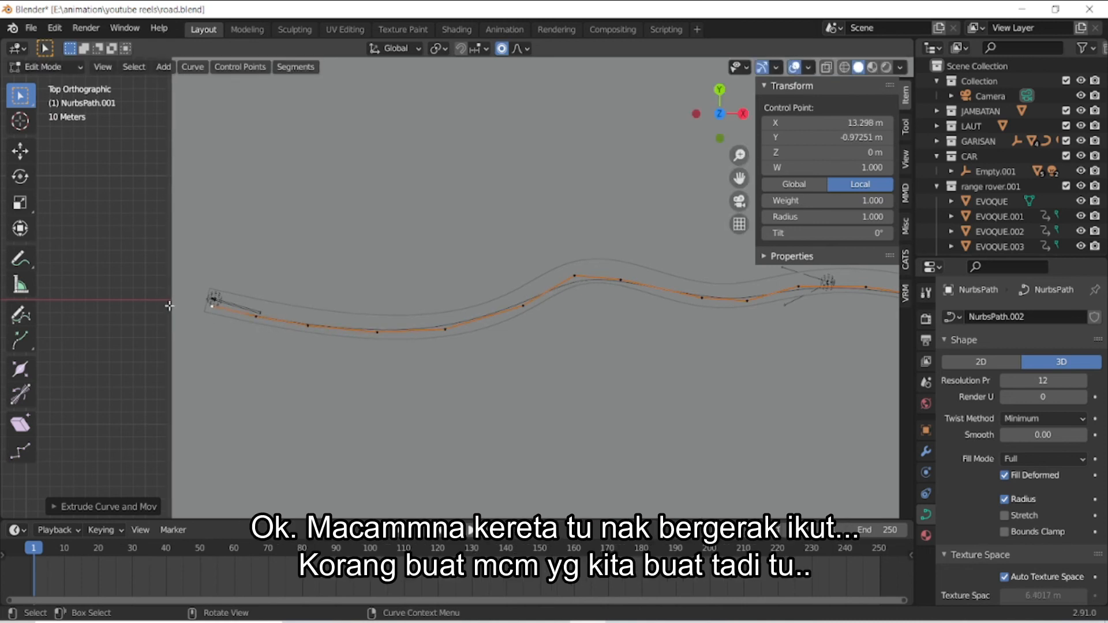
key("Tab")
Parent the cube empty above the car to the NURBS path using Follow Path.
left_click_drag(698, 129, 718, 118)
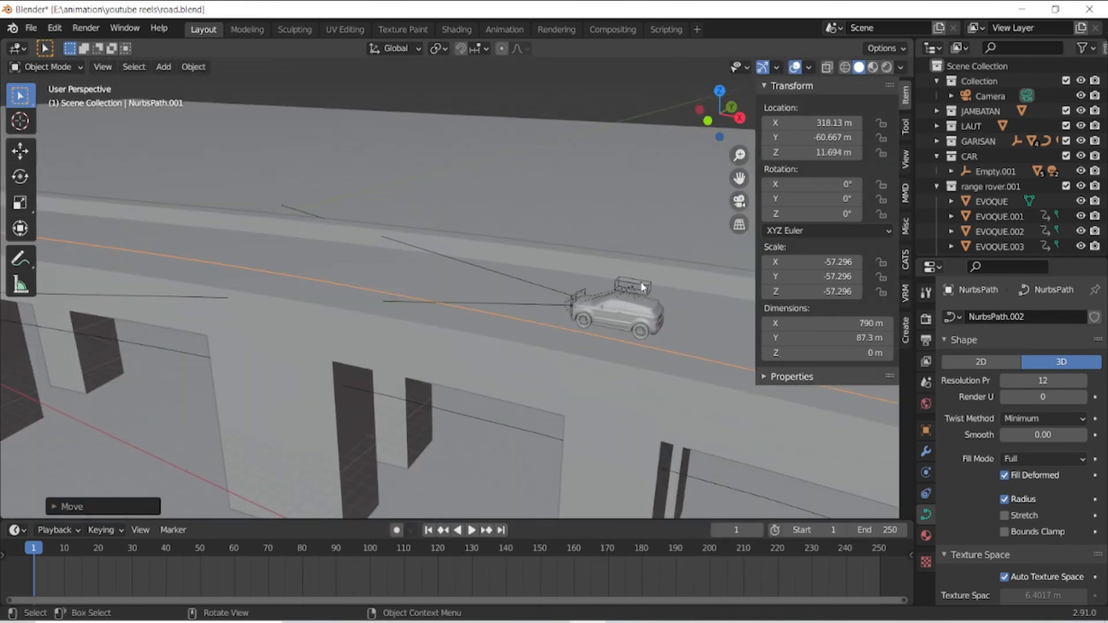
left_click(642, 287)
left_click(594, 338, "shift")
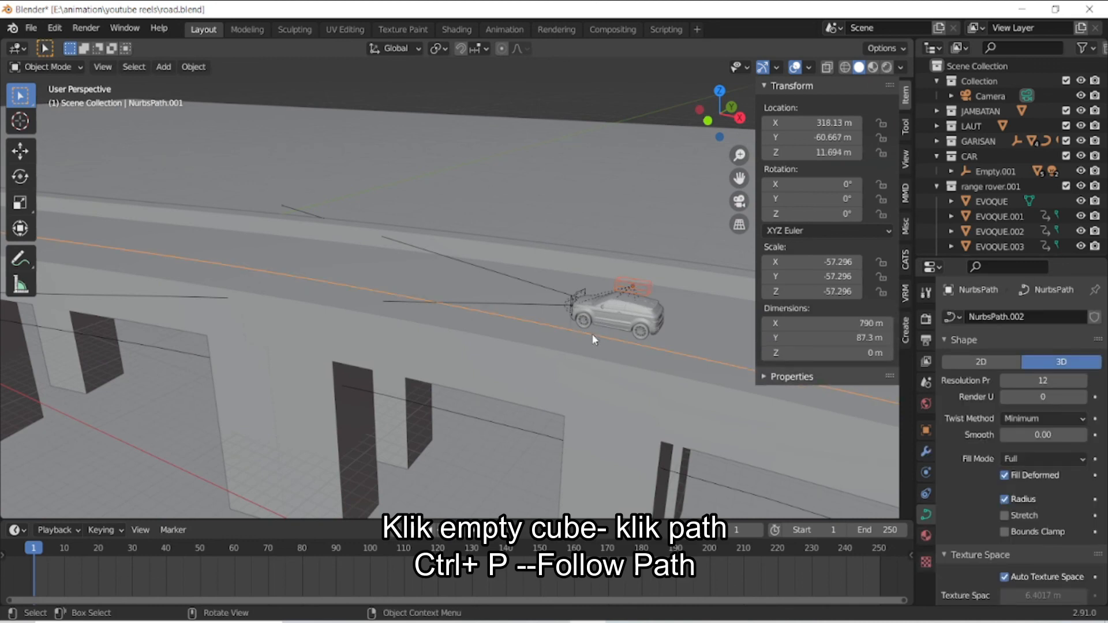
key("ctrl+p")
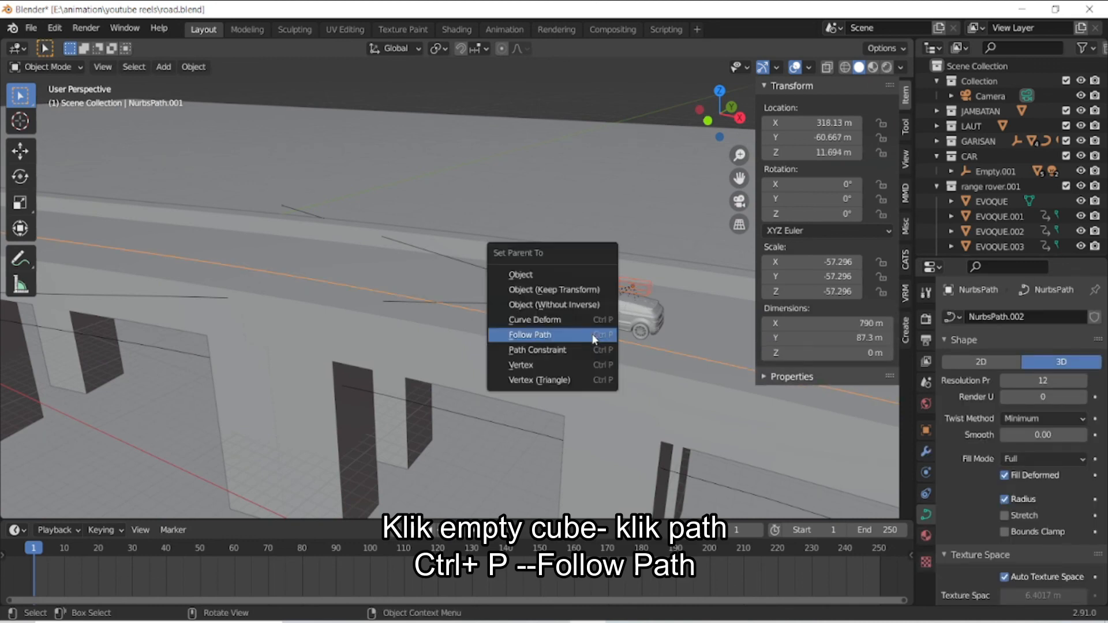
left_click(593, 338)
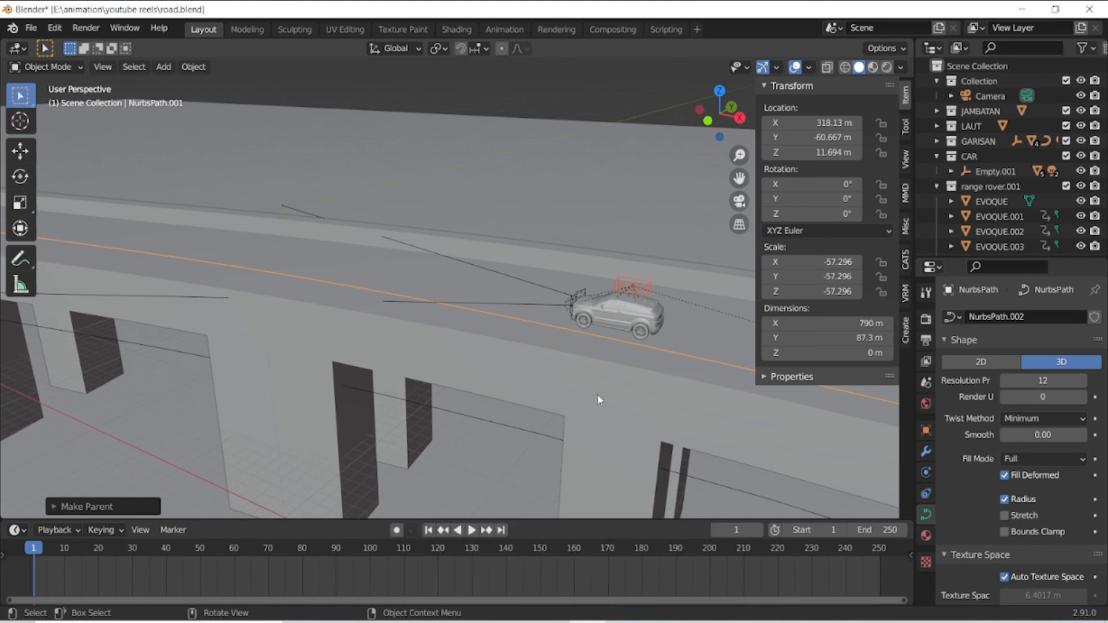